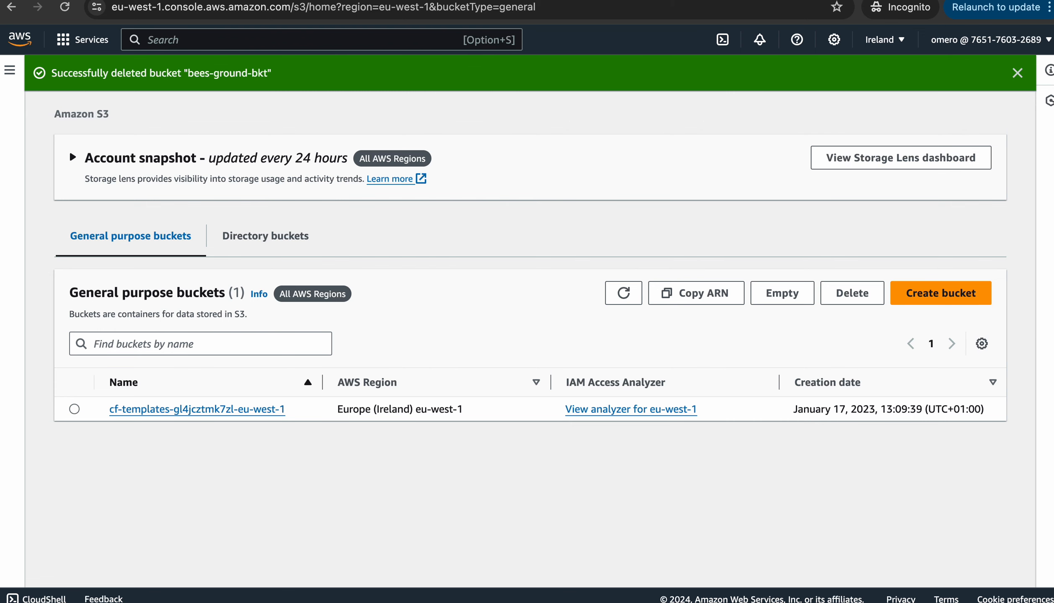
Start a new S3 bucket and name it demo-labelling-bkt
click(931, 299)
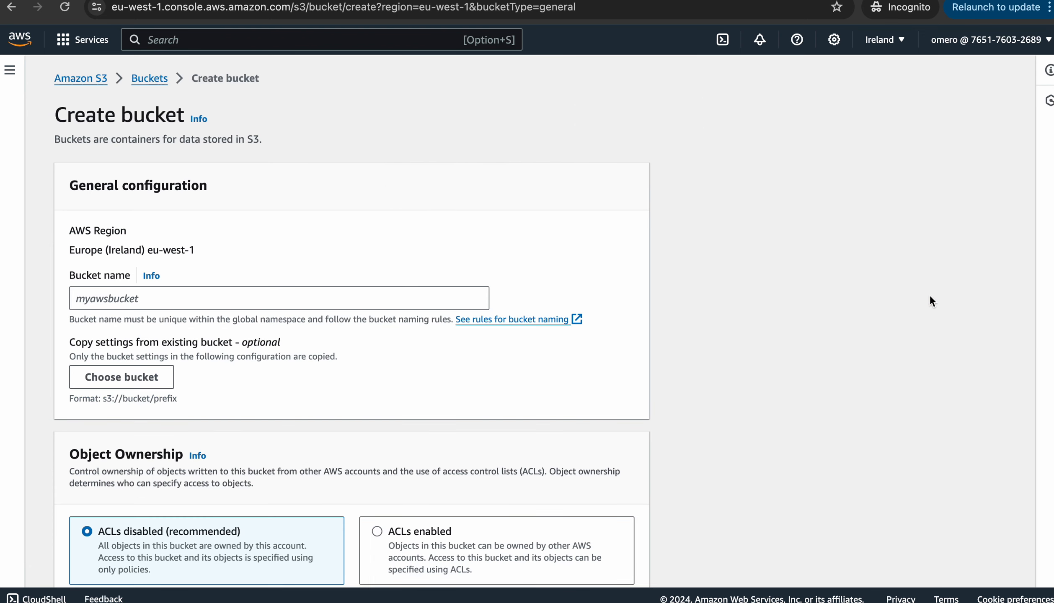
click(279, 299)
text(demo)
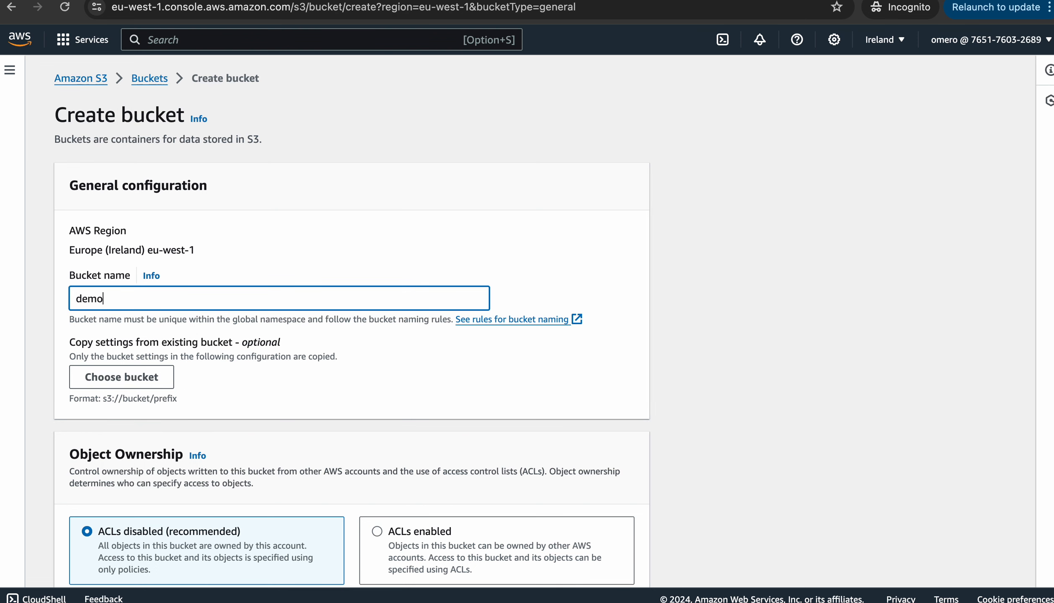
text(-greu)
key(BackSpace)
key(BackSpace)
text(labelling-task)
scroll(352, 322, down, 3)
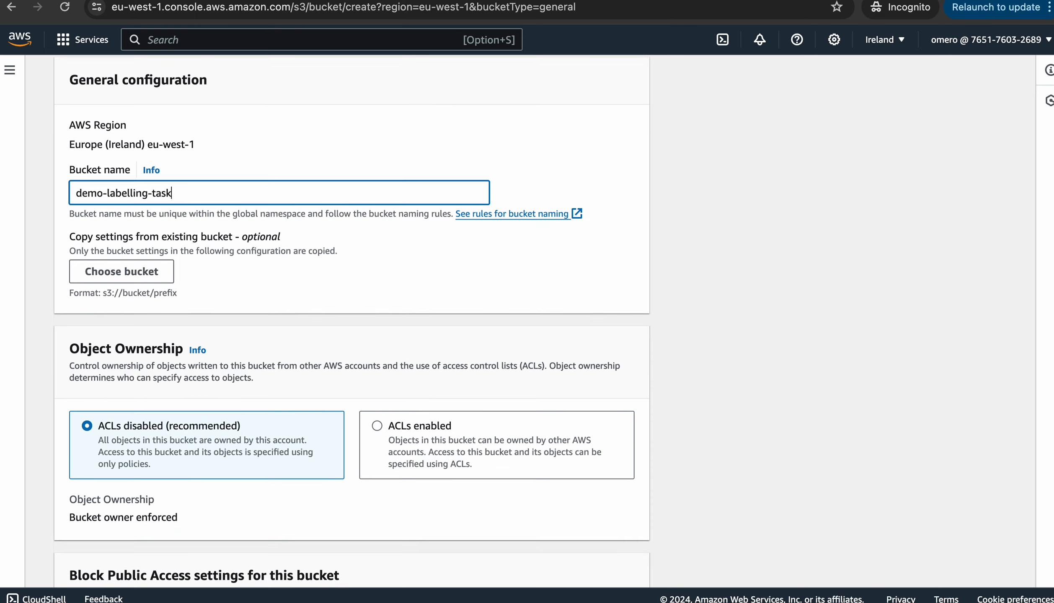
key(BackSpace)
key(BackSpace)
key(BackSpace)
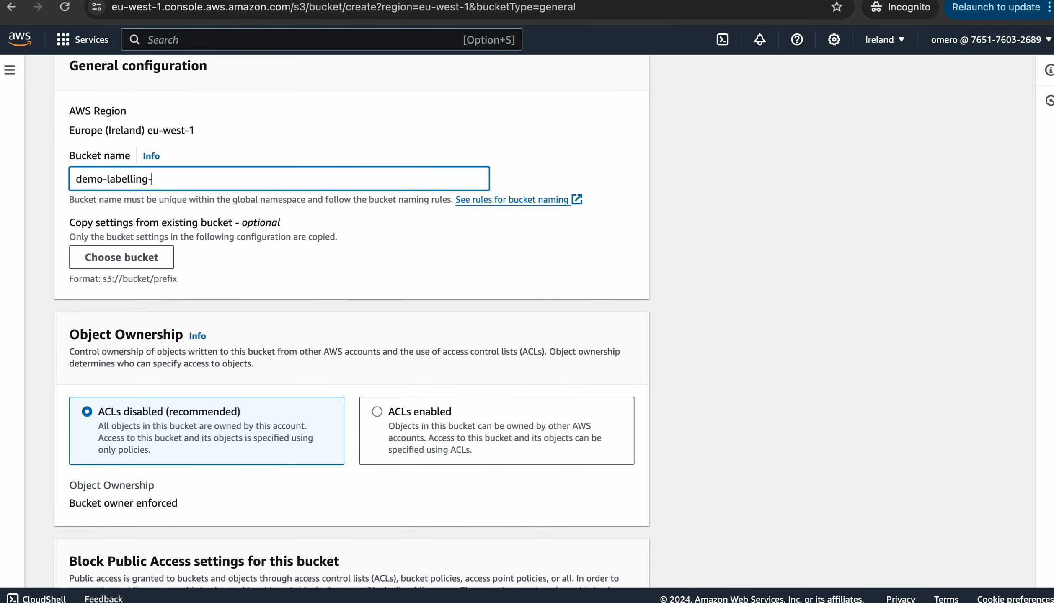
text(bkt)
Turn off Block all public access, acknowledge the warning, and create the bucket
scroll(351, 323, down, 8)
click(74, 326)
scroll(352, 323, down, 9)
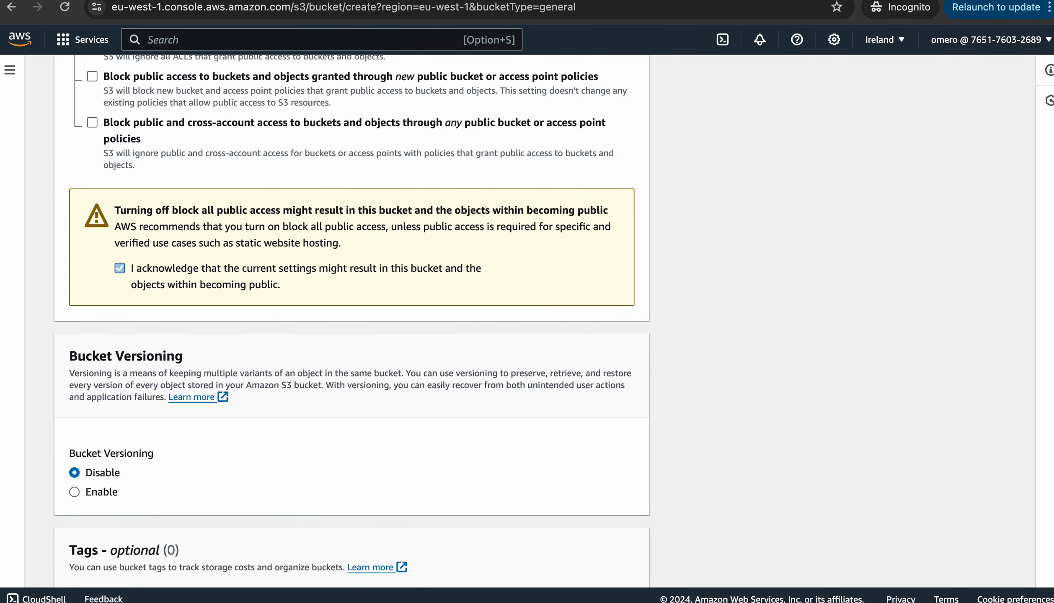
click(120, 268)
scroll(352, 323, down, 13)
click(591, 563)
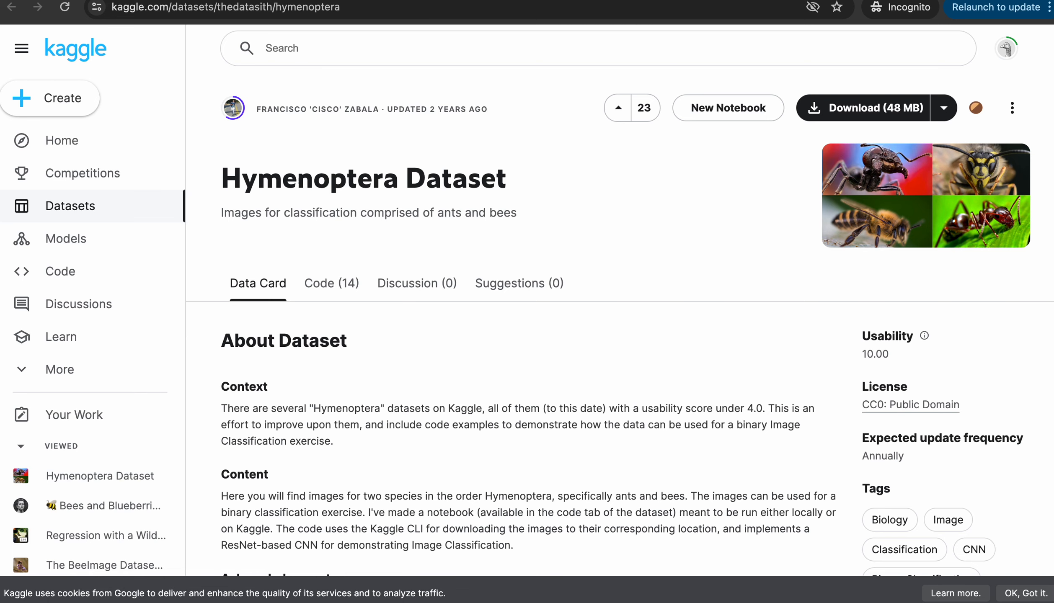
key(super+t)
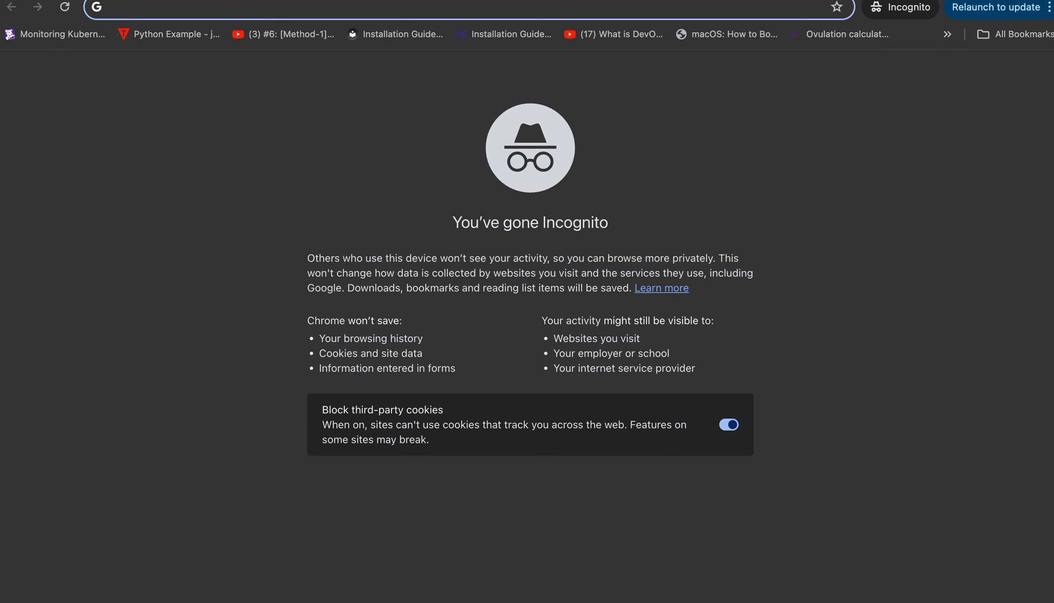
text(data.wa=)
text(r)
key(BackSpace)
key(BackSpace)
key(BackSpace)
text(r)
key(BackSpace)
text(orld)
key(Return)
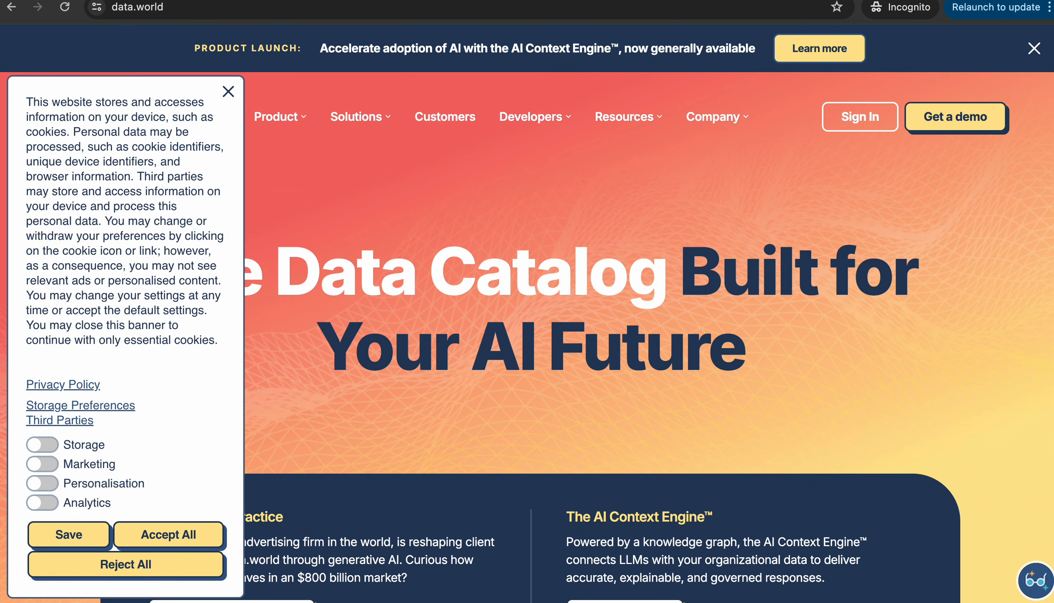
click(228, 91)
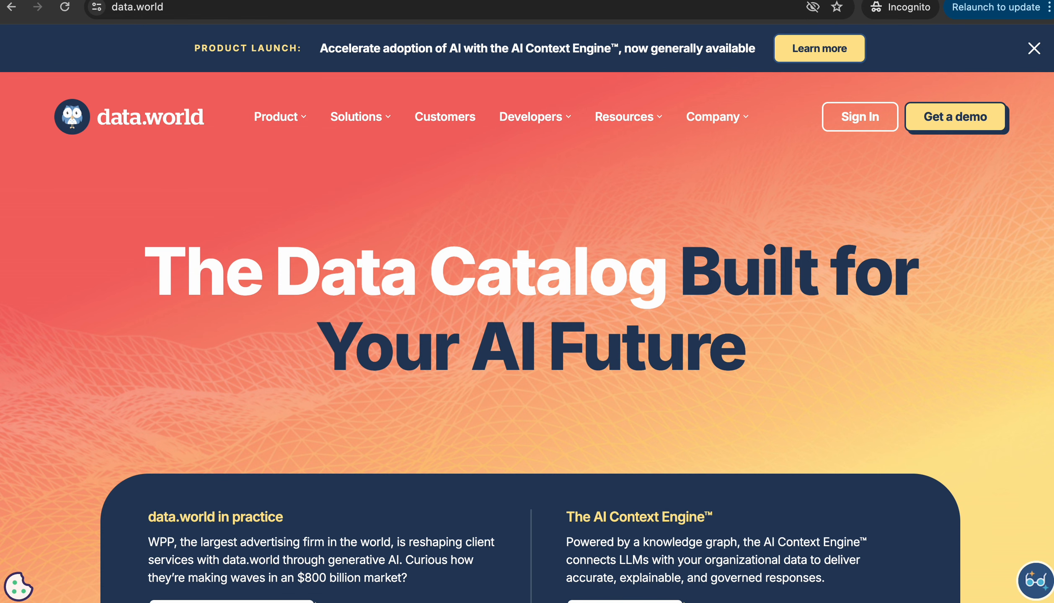
scroll(527, 337, down, 15)
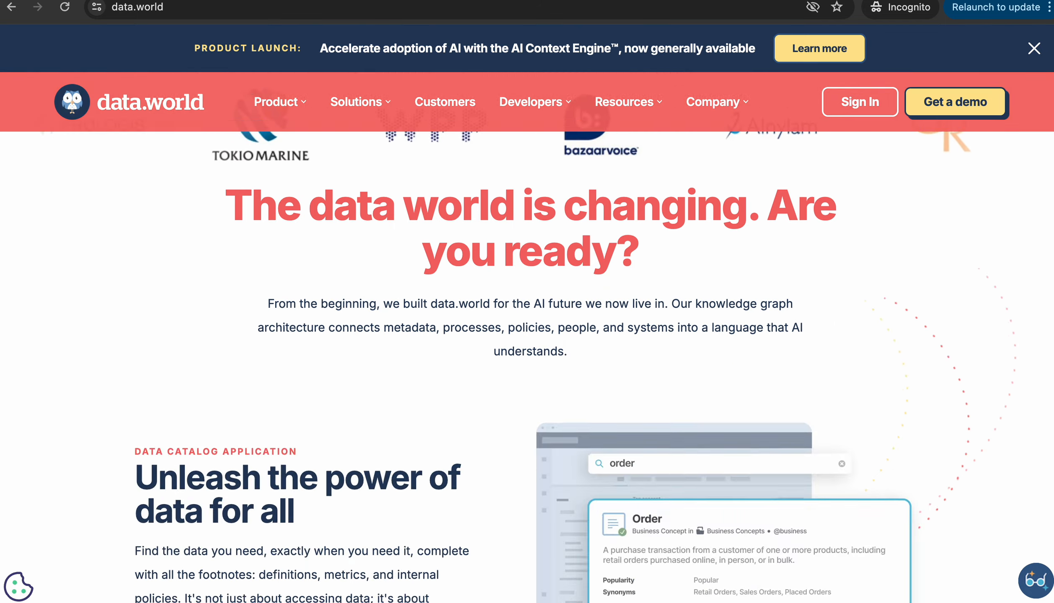
scroll(527, 335, up, 8)
scroll(527, 335, down, 7)
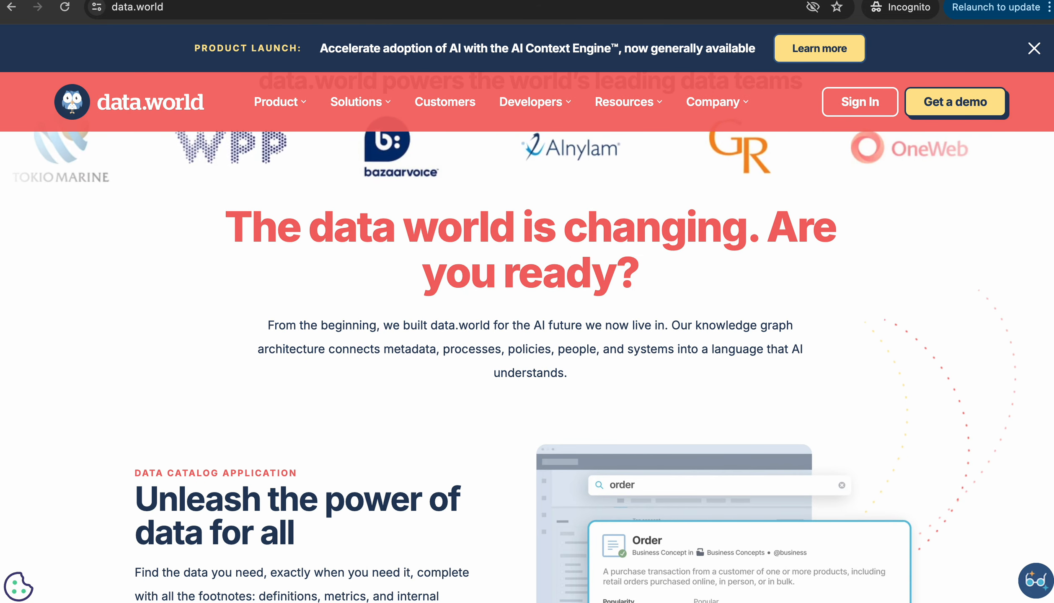
scroll(527, 335, down, 12)
scroll(527, 335, down, 11)
scroll(527, 335, up, 20)
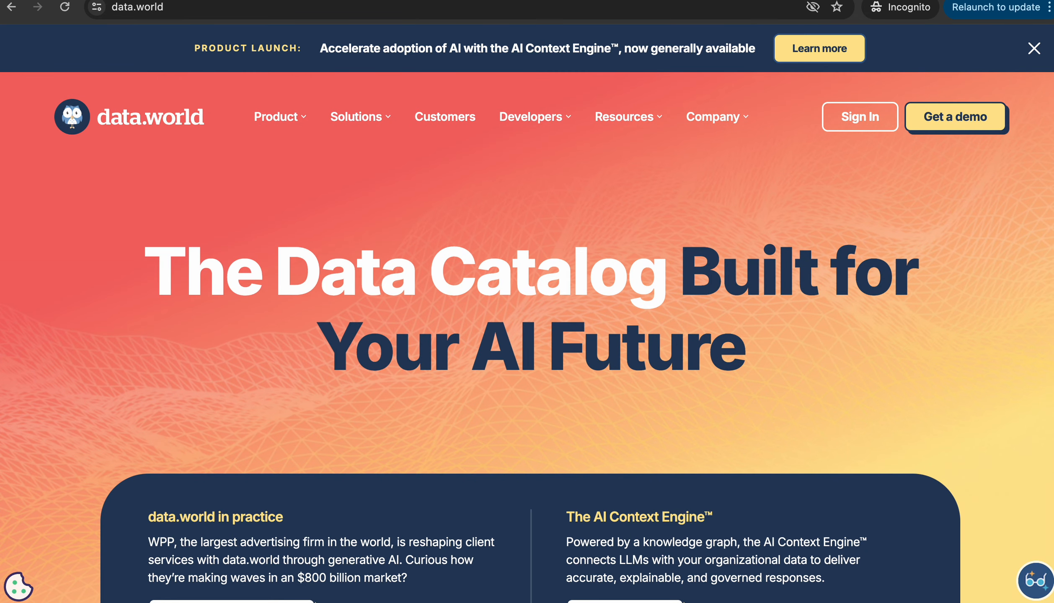
scroll(528, 335, down, 7)
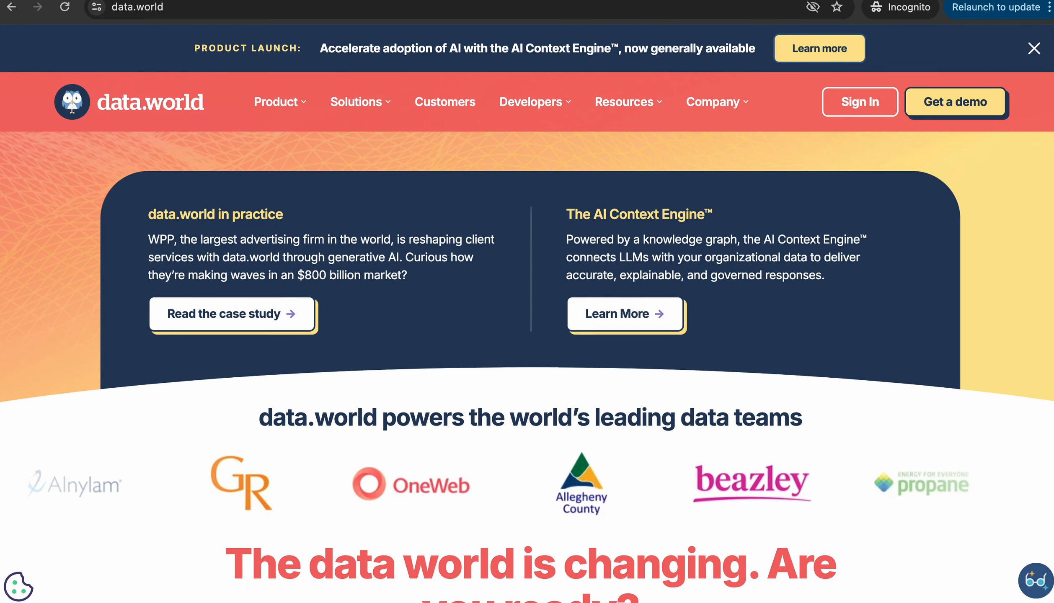
scroll(527, 335, down, 10)
scroll(527, 335, up, 15)
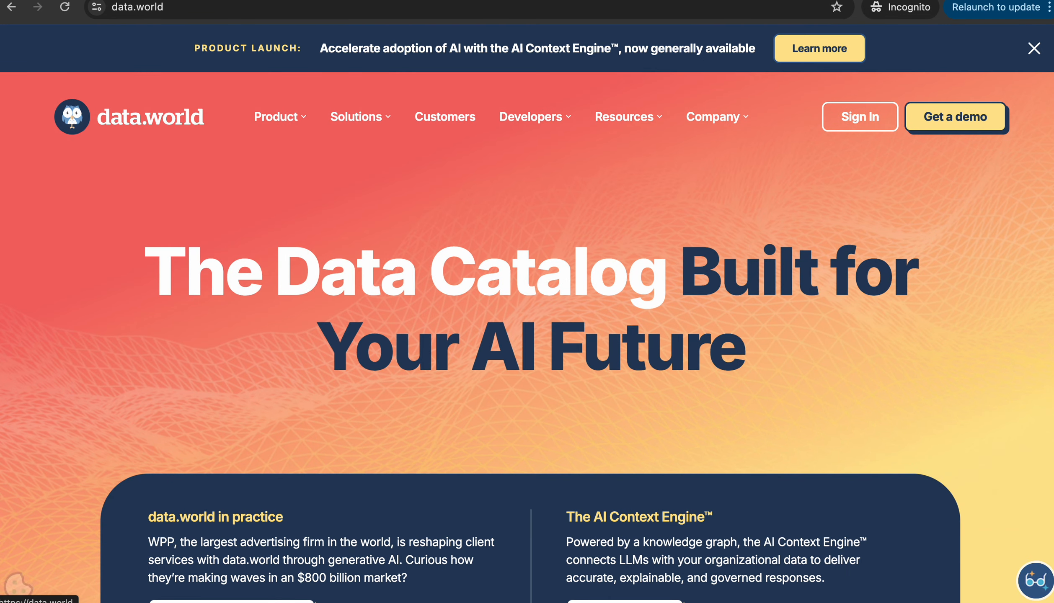
scroll(527, 335, down, 10)
scroll(527, 336, down, 15)
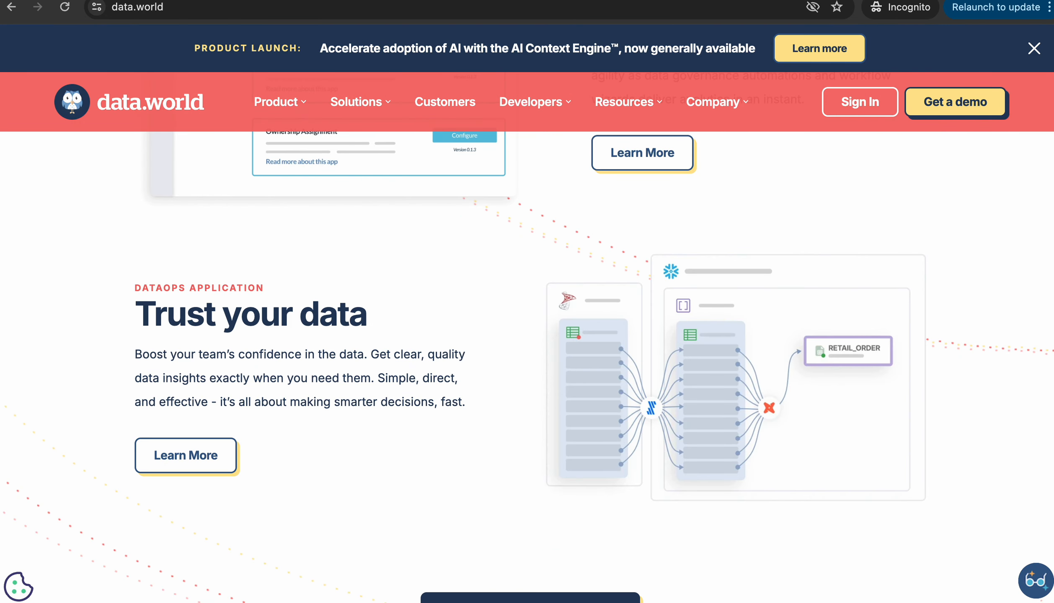
key(ctrl+Tab)
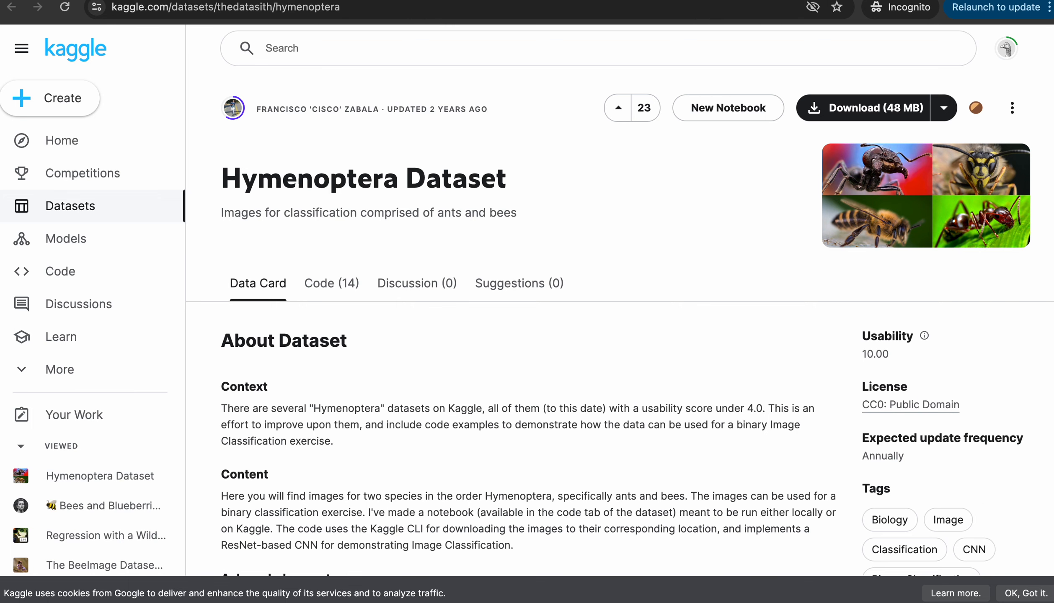
Open Kaggle in a new tab and search the site for 'birds'
key(ctrl+t)
text(kagg)
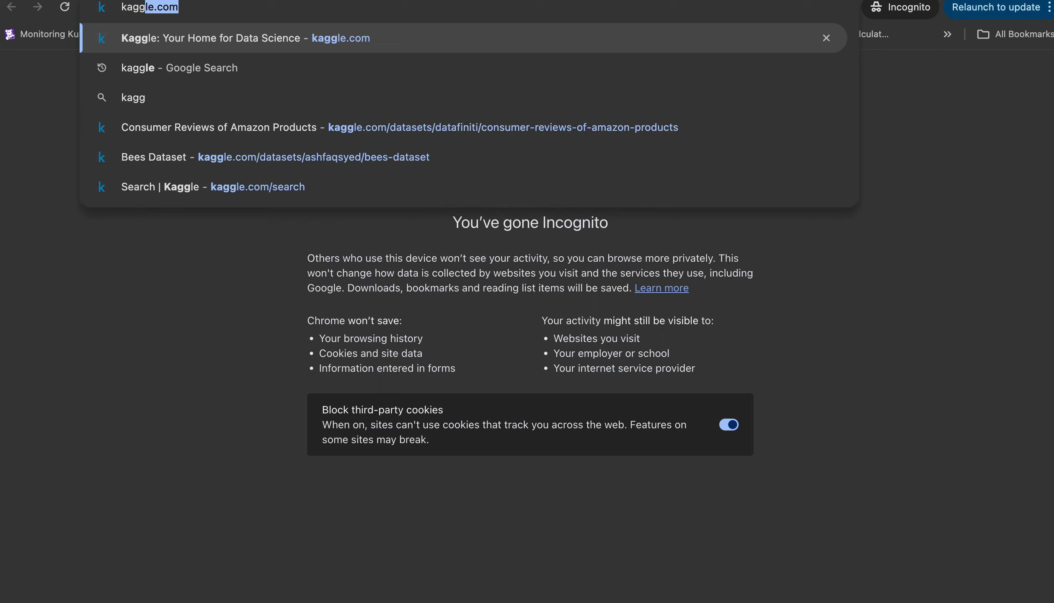
key(Return)
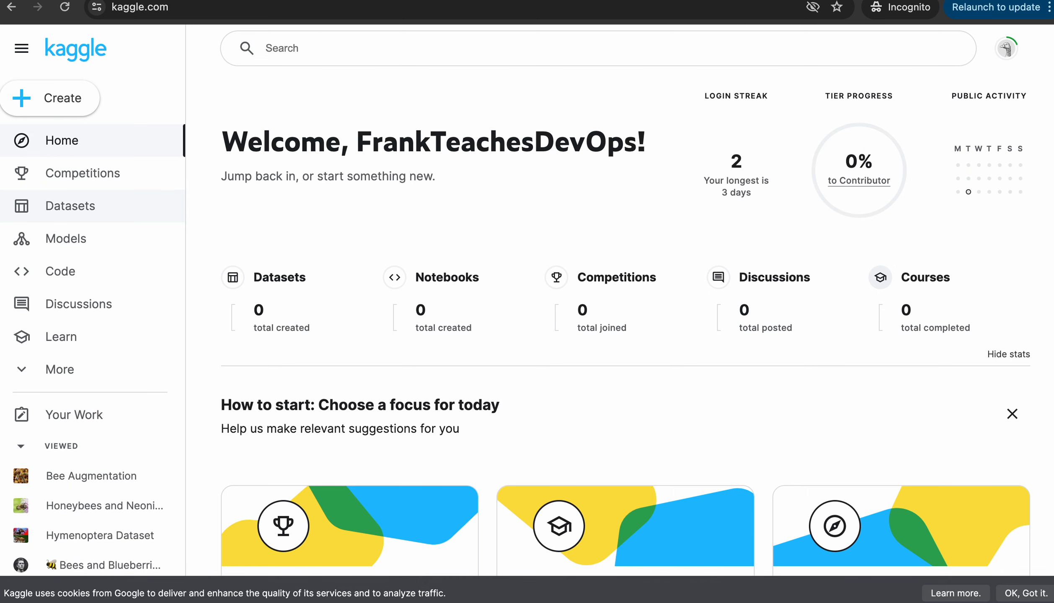
click(70, 206)
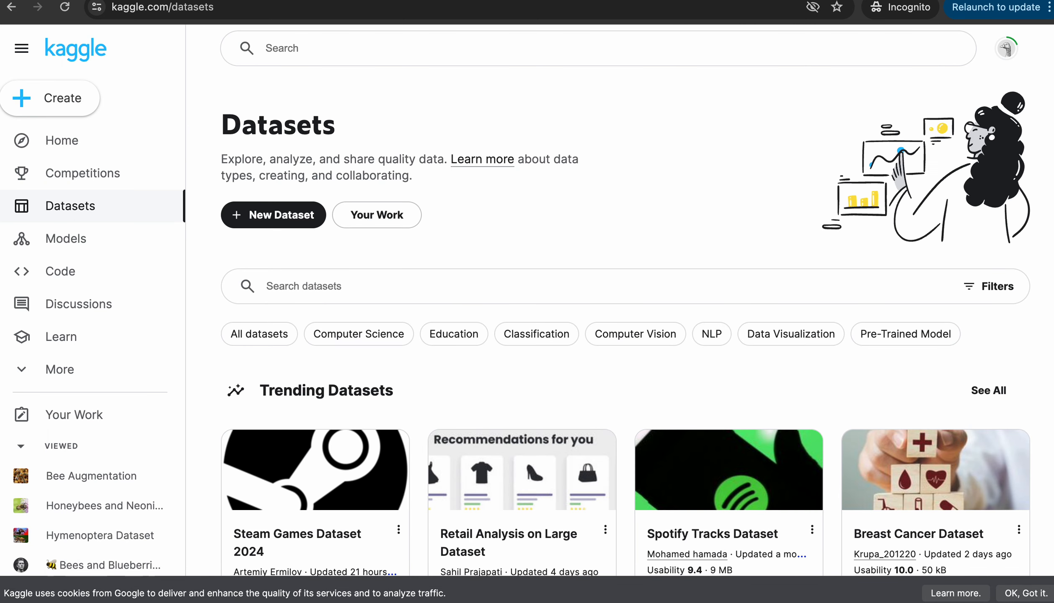
click(282, 48)
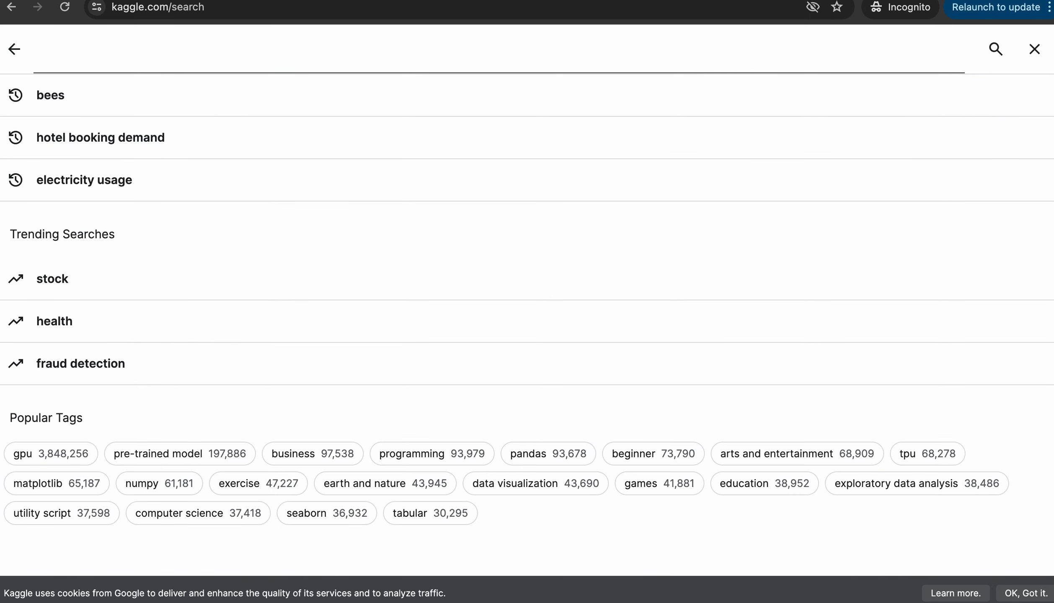
text(birds)
key(Return)
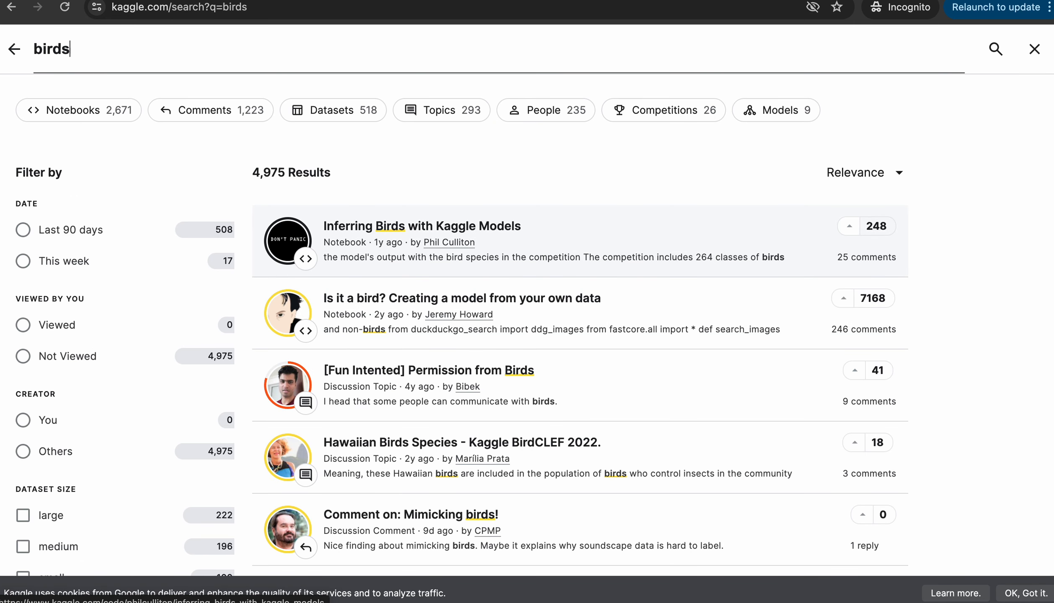
Preview the Inferring Birds with Kaggle Models and How Models Work notebooks, returning to the results
scroll(580, 335, down, 6)
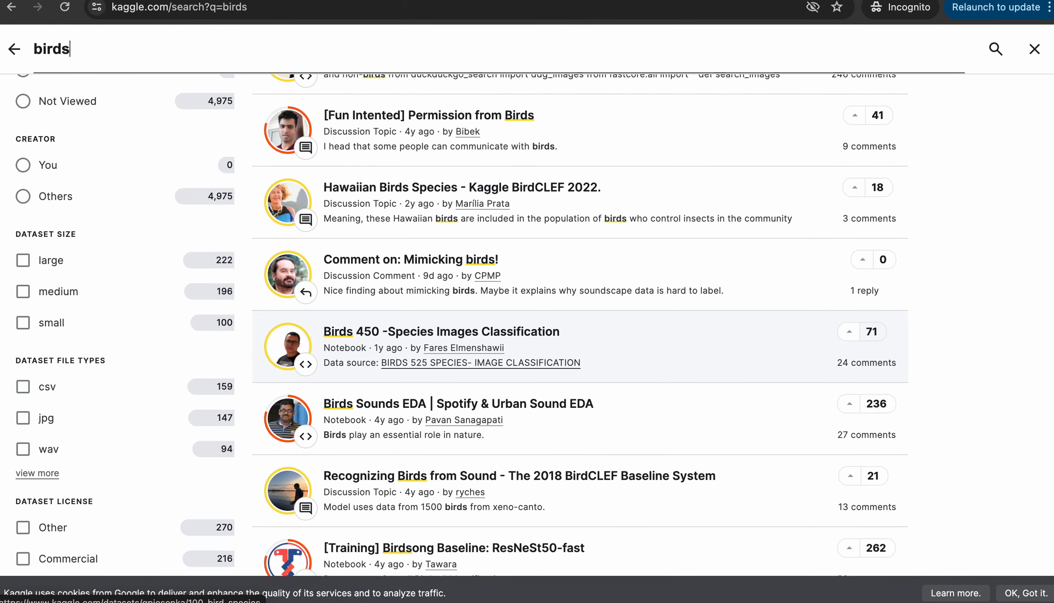
scroll(580, 364, down, 14)
scroll(580, 364, up, 12)
scroll(580, 364, up, 9)
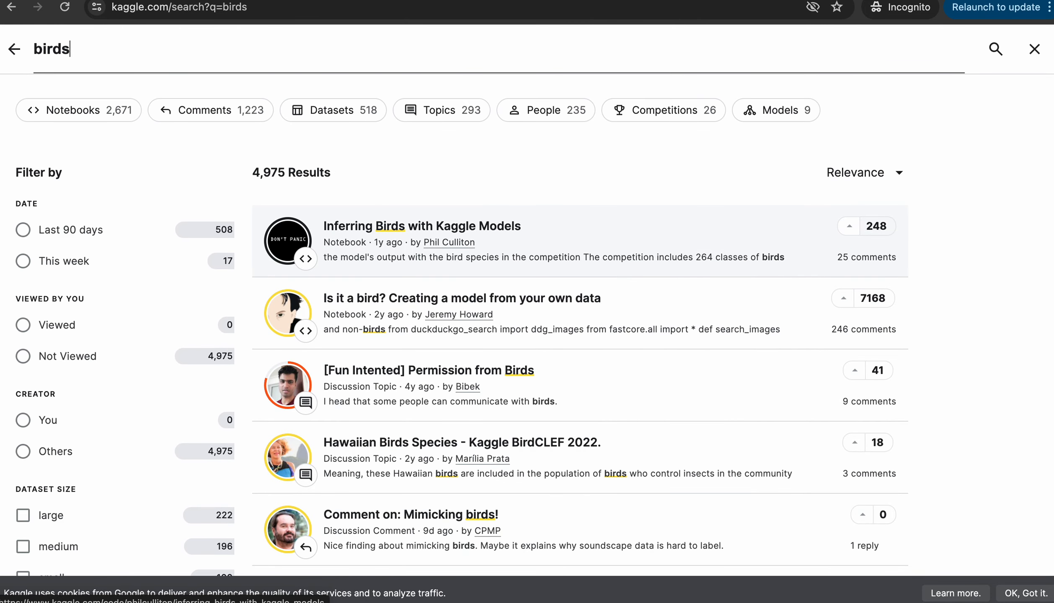
click(378, 226)
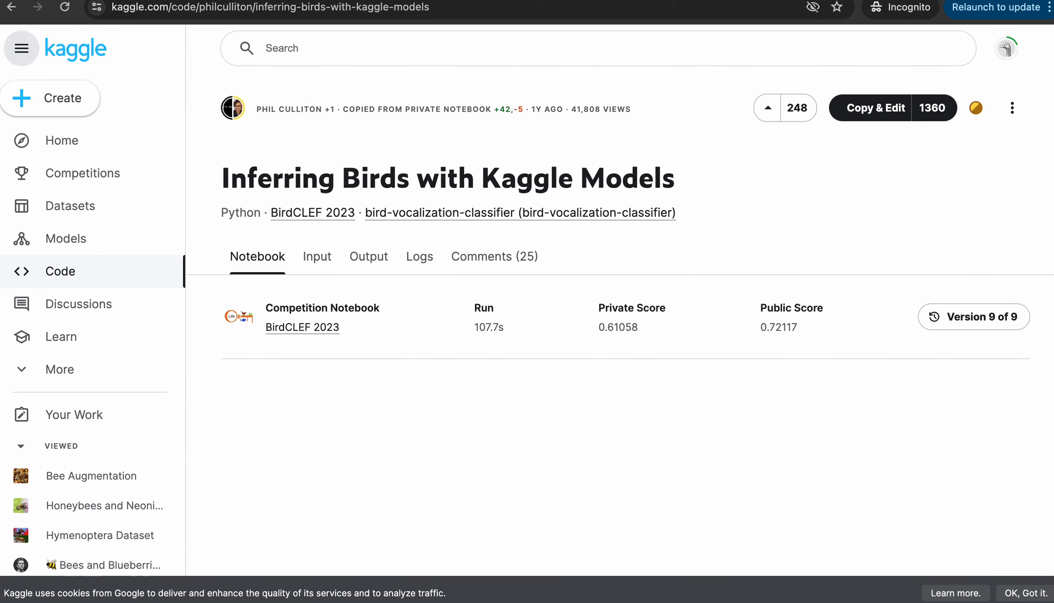
click(11, 6)
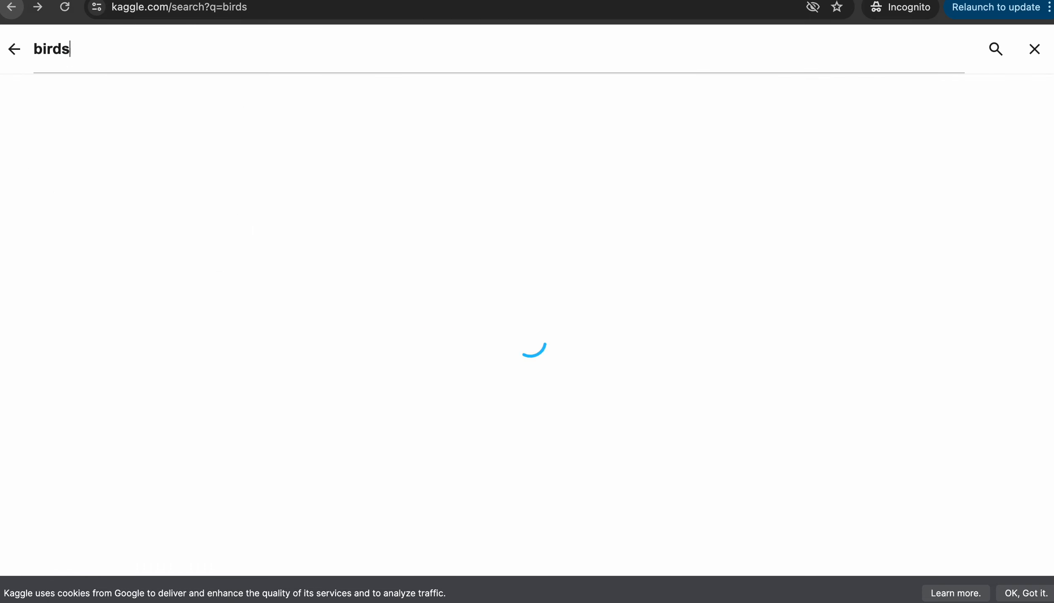
scroll(581, 188, down, 10)
scroll(580, 323, down, 4)
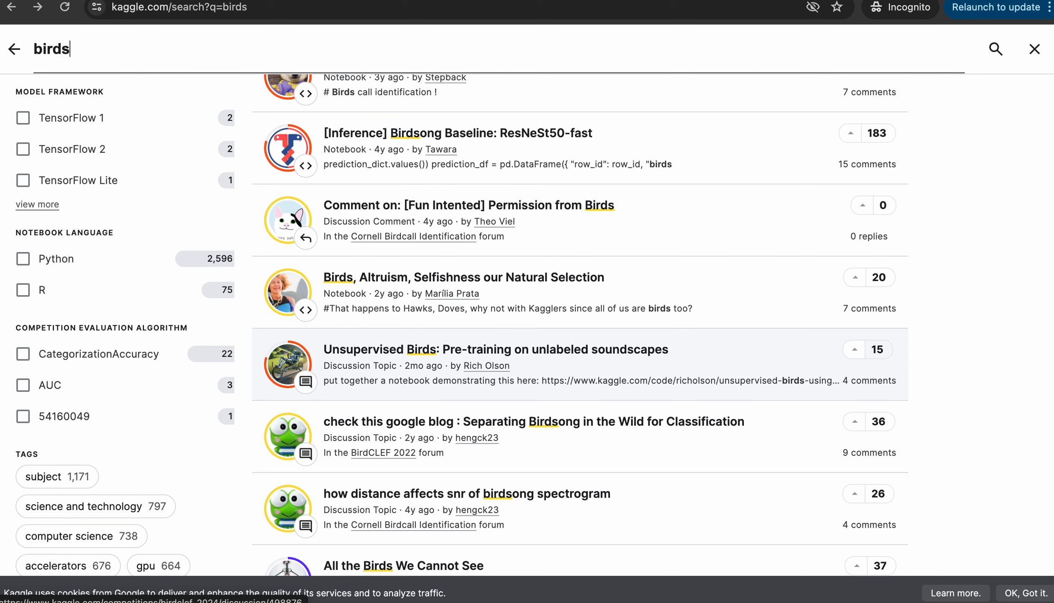
scroll(580, 322, down, 3)
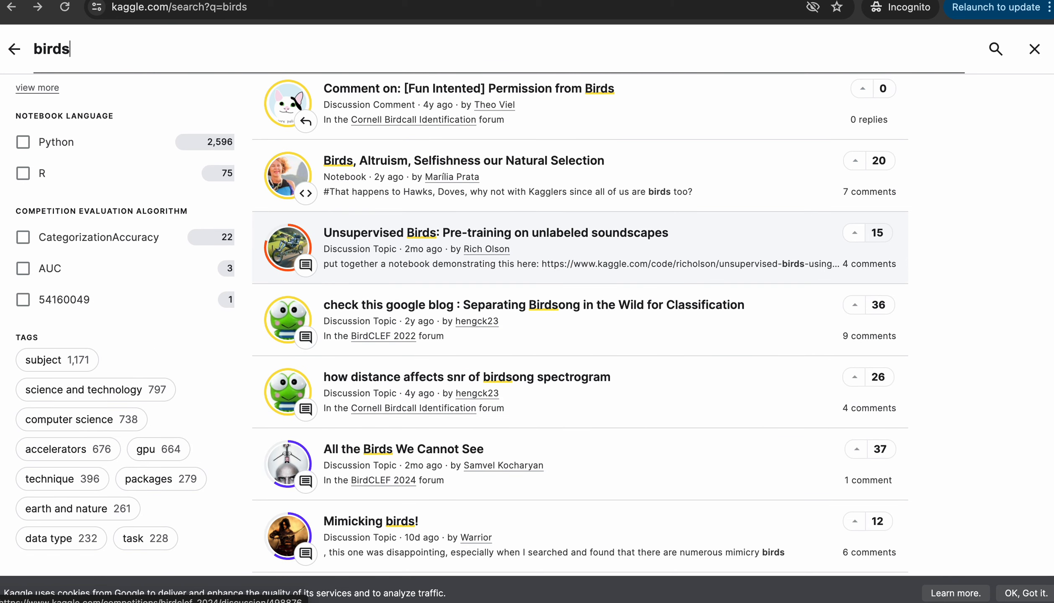
scroll(580, 322, down, 5)
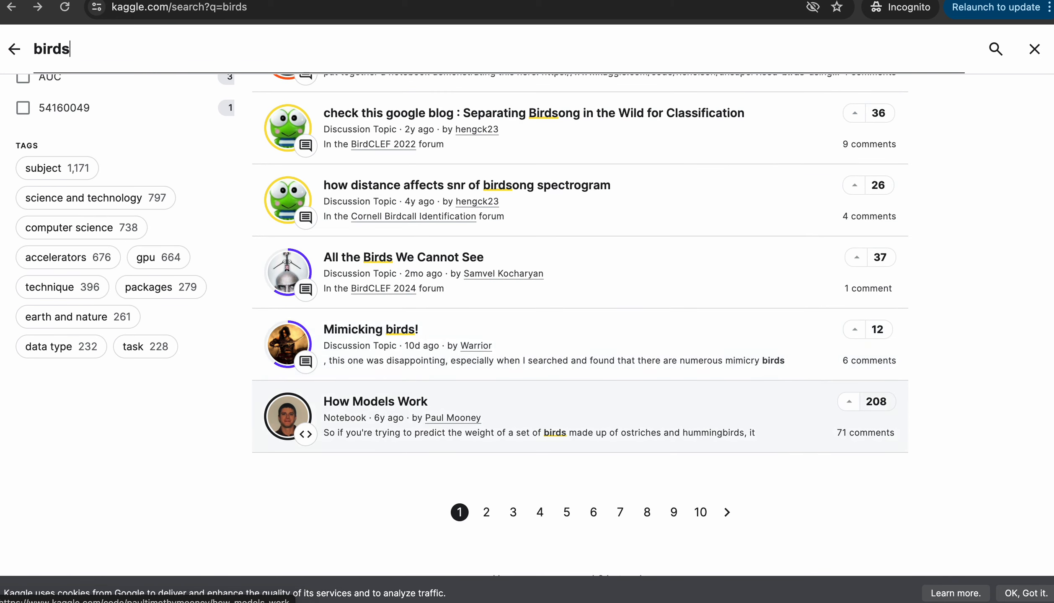
click(377, 401)
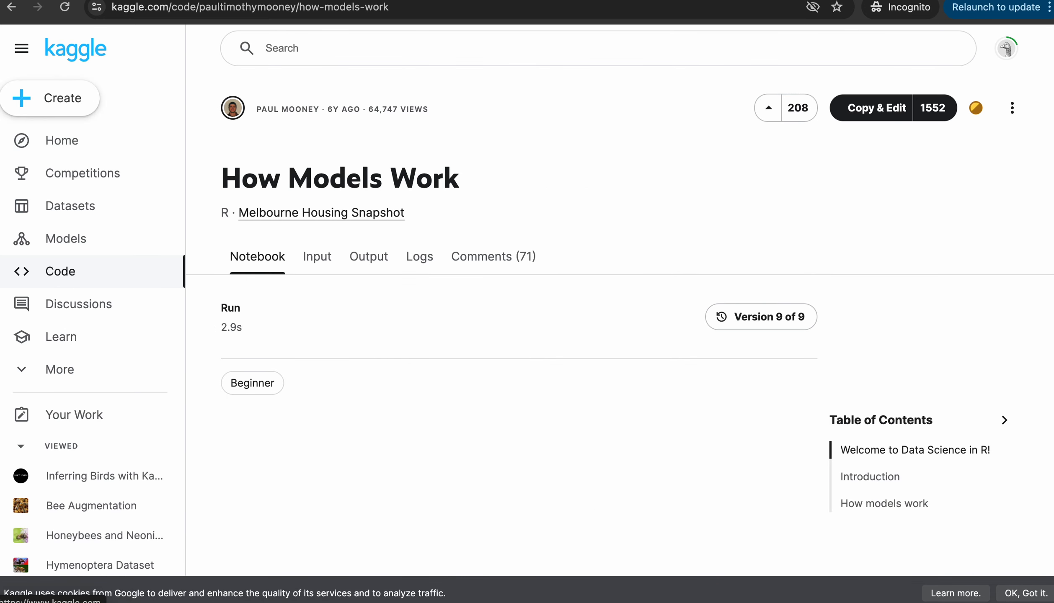
click(11, 7)
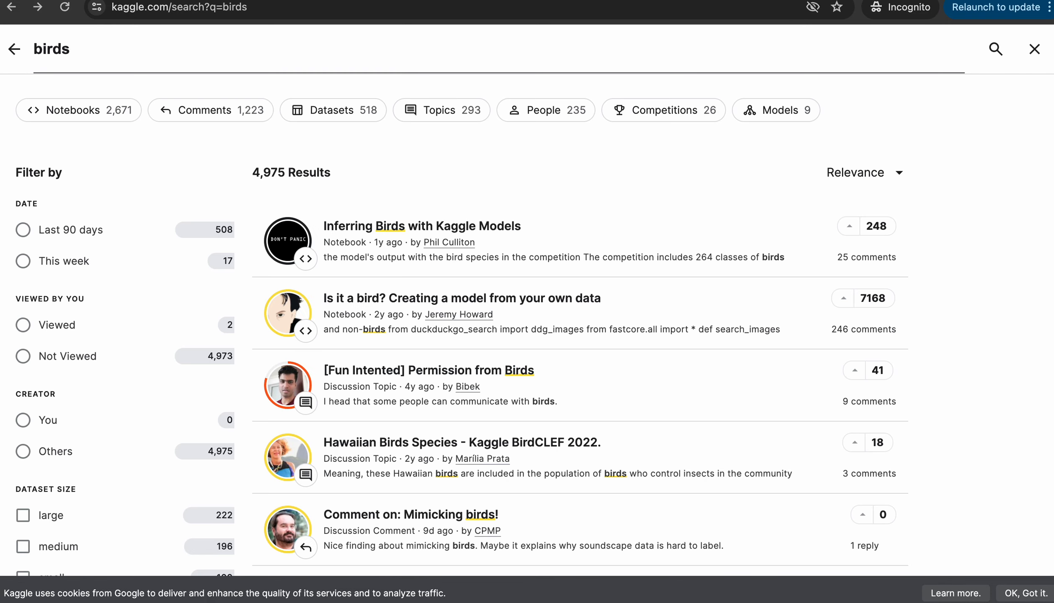
Search Kaggle for 'rabbit' and preview the Group By, Having & Count notebook
double_click(51, 49)
text(rabbit)
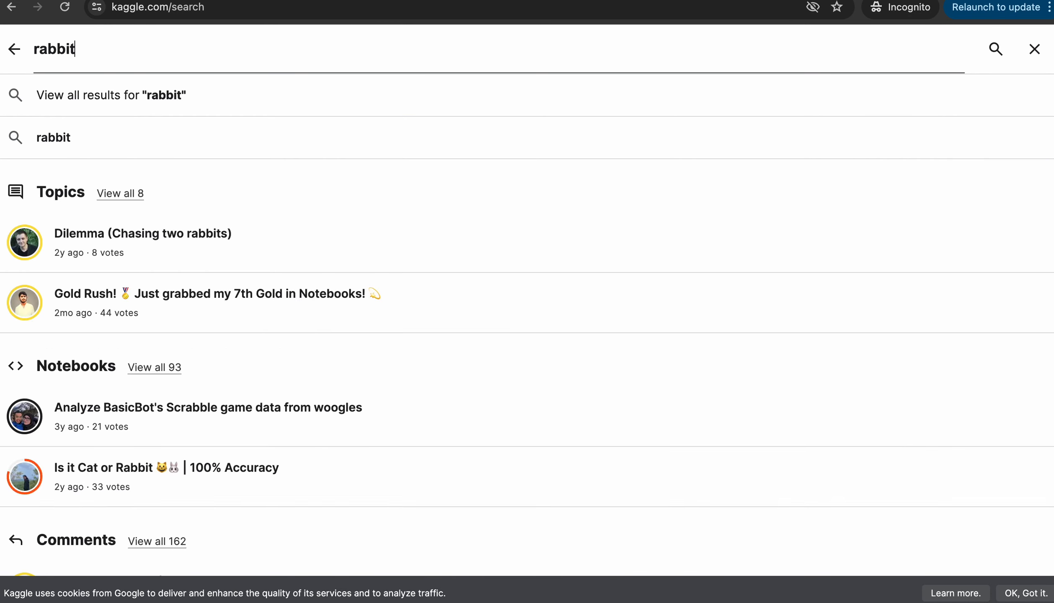
key(Return)
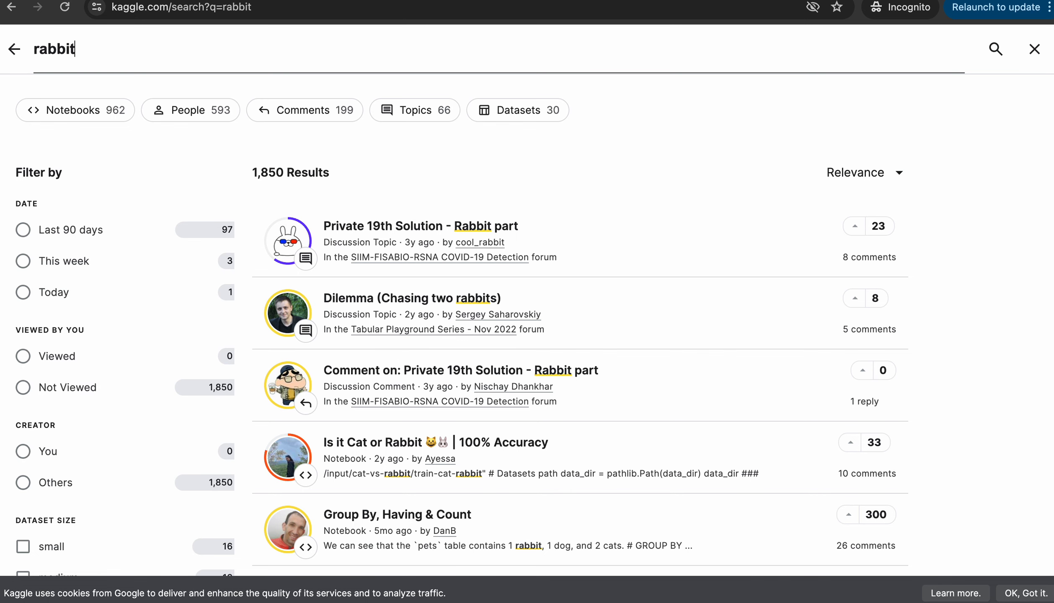
scroll(586, 356, down, 5)
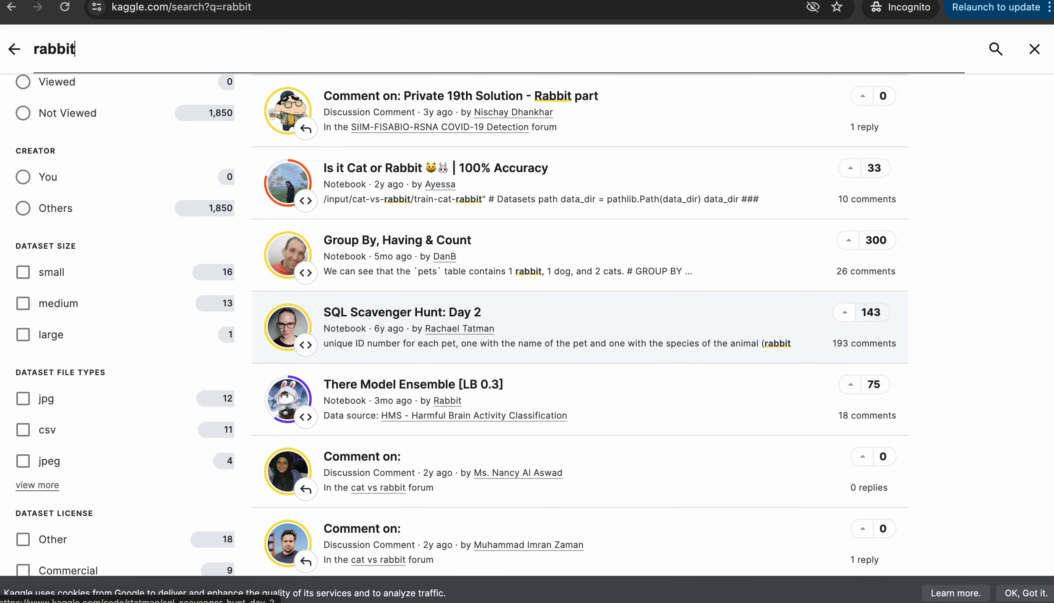
click(397, 240)
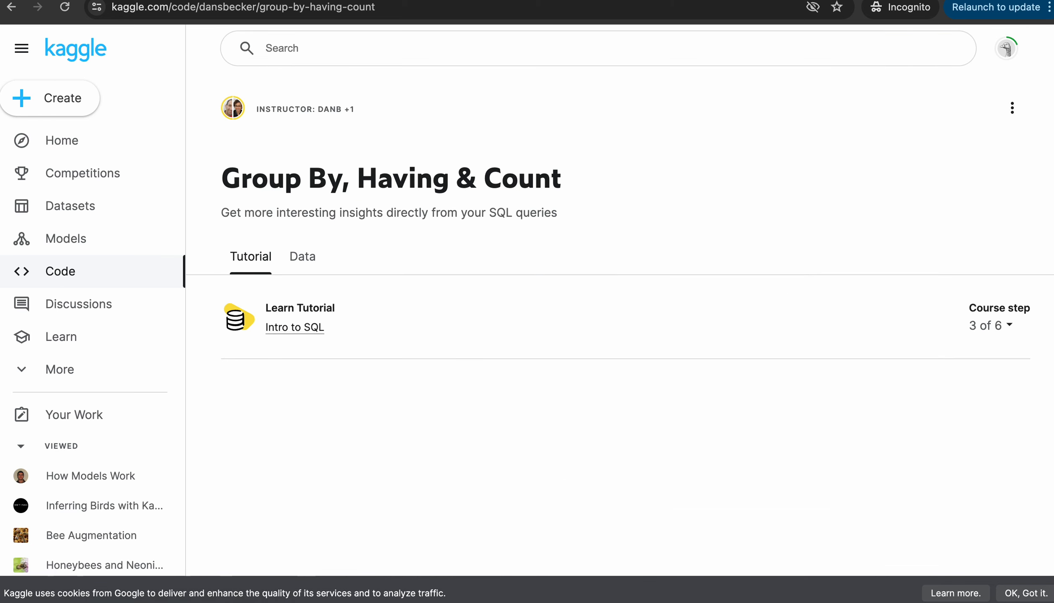
click(11, 7)
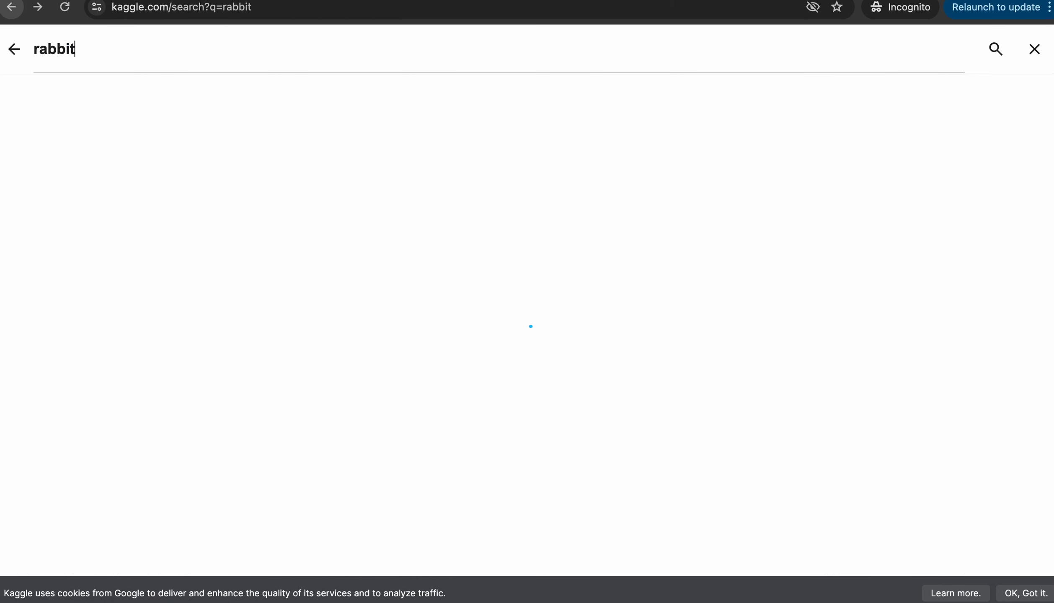
Search for 'bees' and look through the Honey Bee Subspecies Classification notebook
double_click(48, 49)
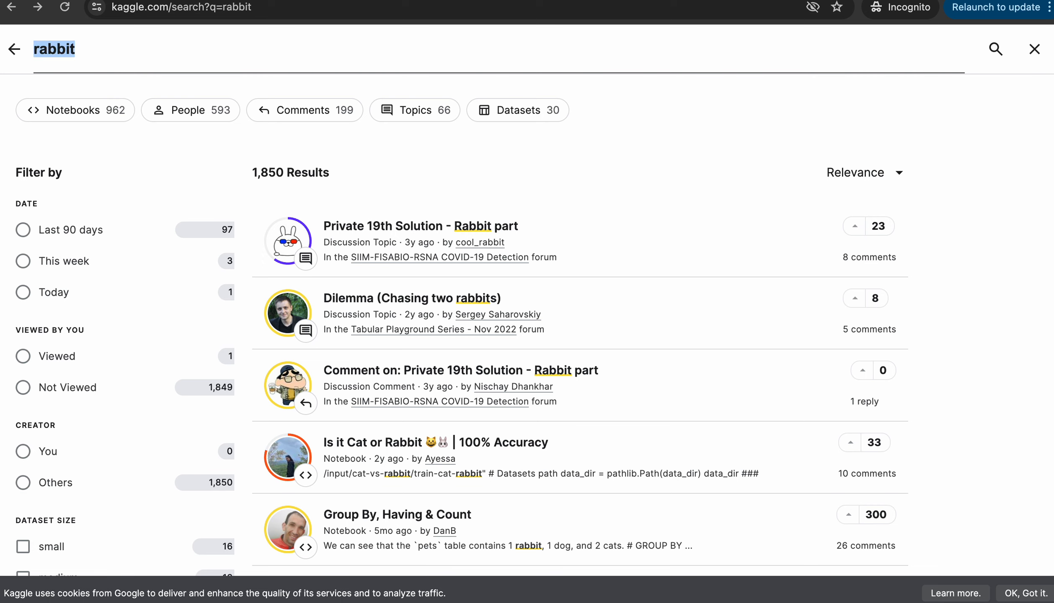
text(bees)
key(Return)
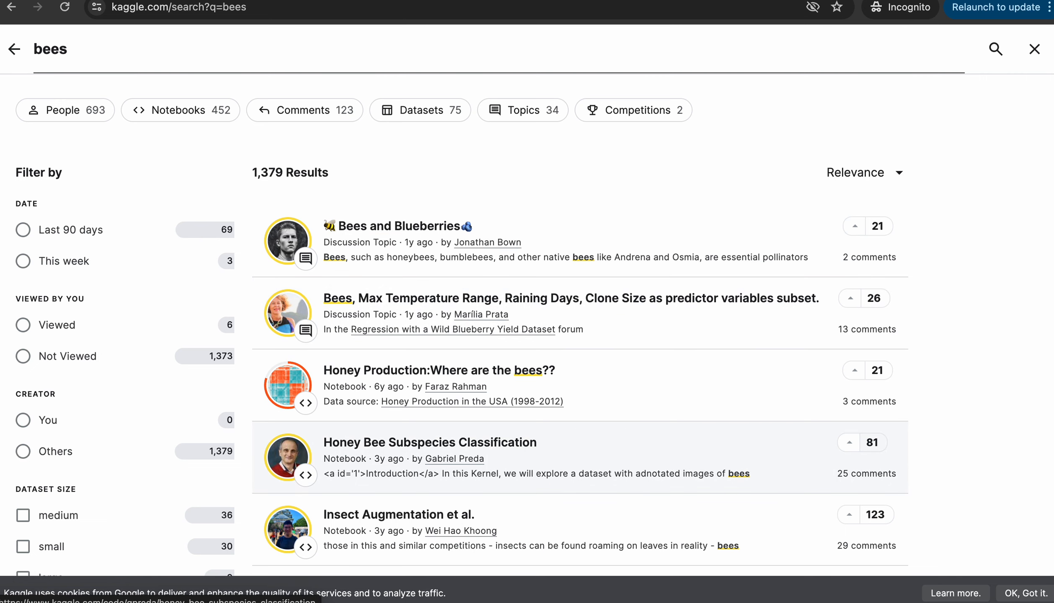
click(412, 436)
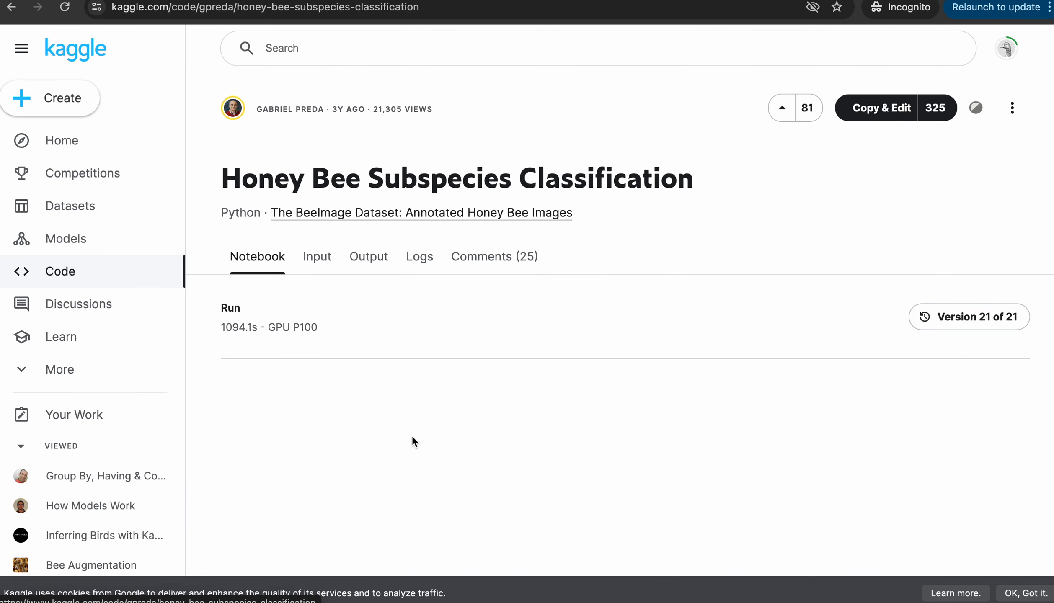
scroll(411, 436, down, 10)
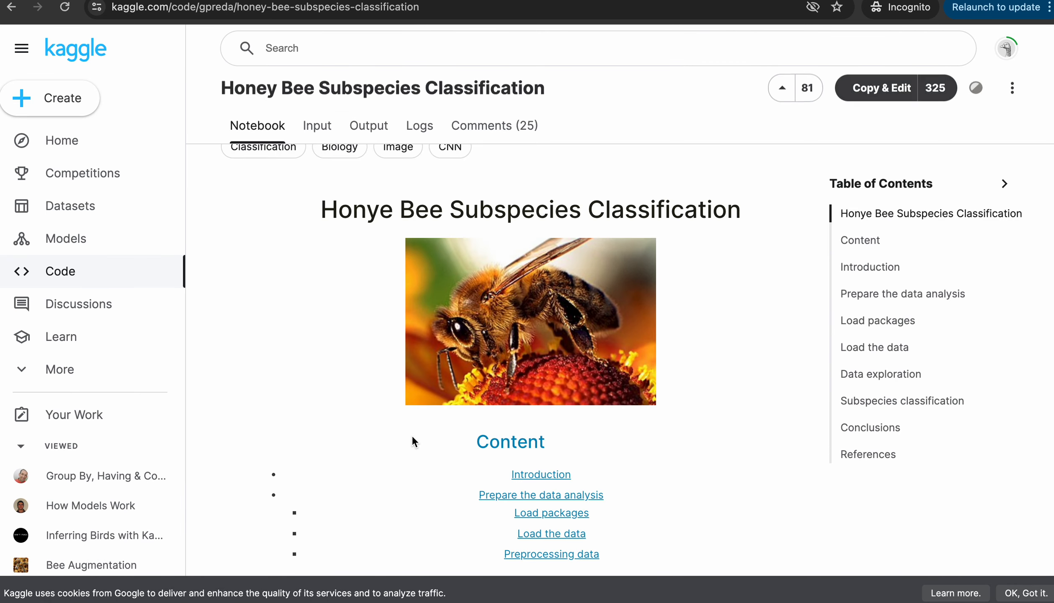
scroll(412, 435, up, 8)
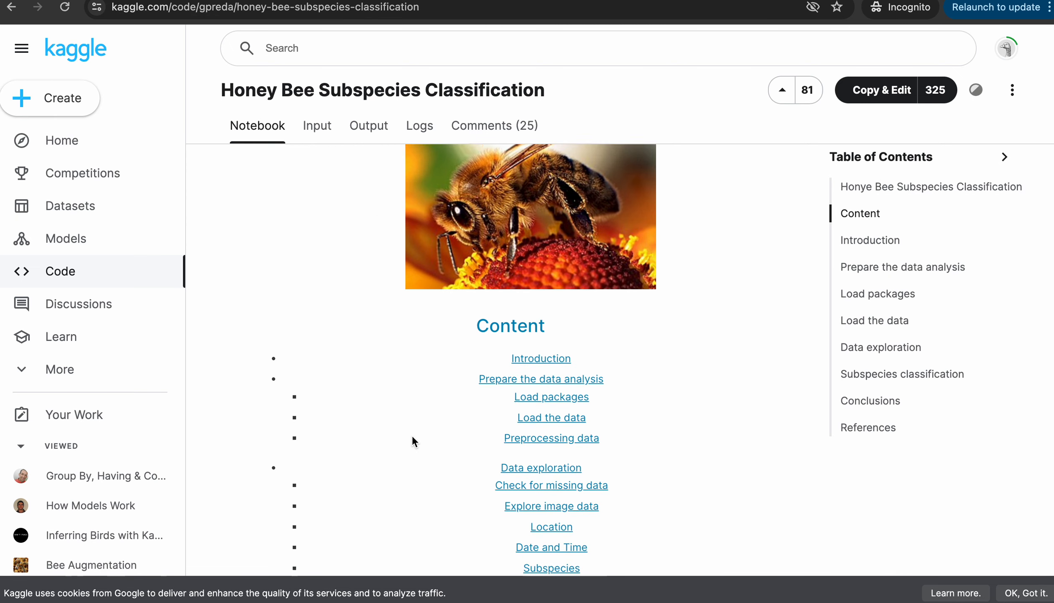
scroll(412, 436, down, 5)
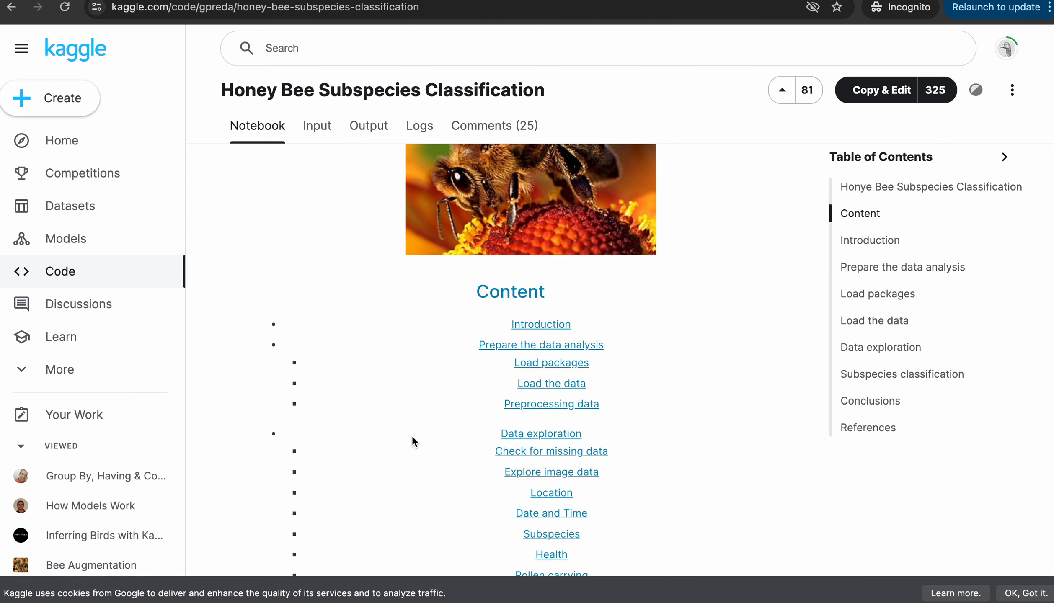
scroll(412, 435, up, 10)
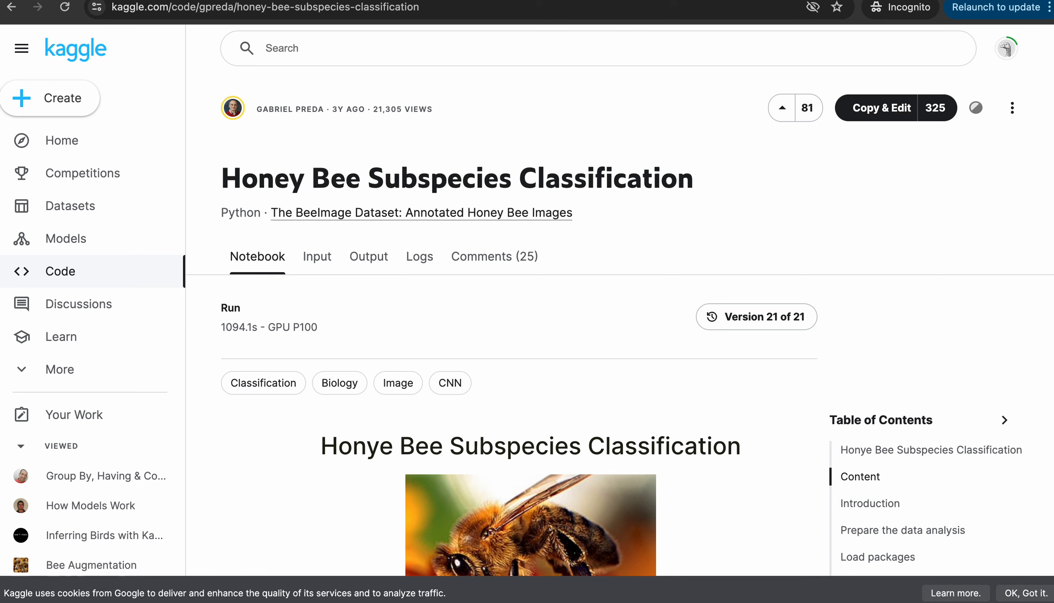
click(11, 7)
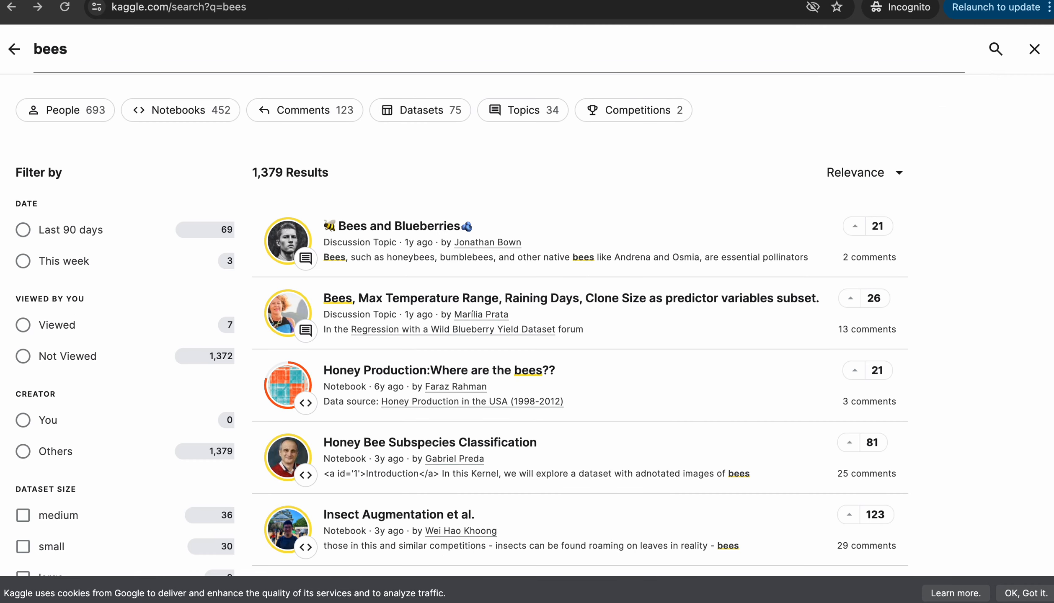
Preview the Insect Augmentation et al. notebook from the bees results
scroll(587, 402, down, 15)
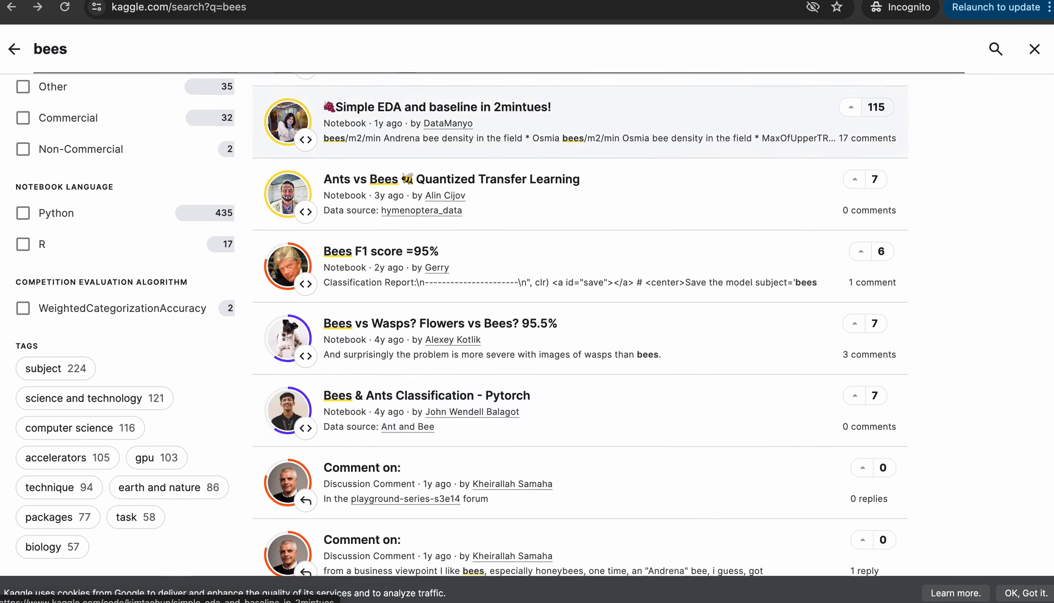
scroll(586, 402, down, 9)
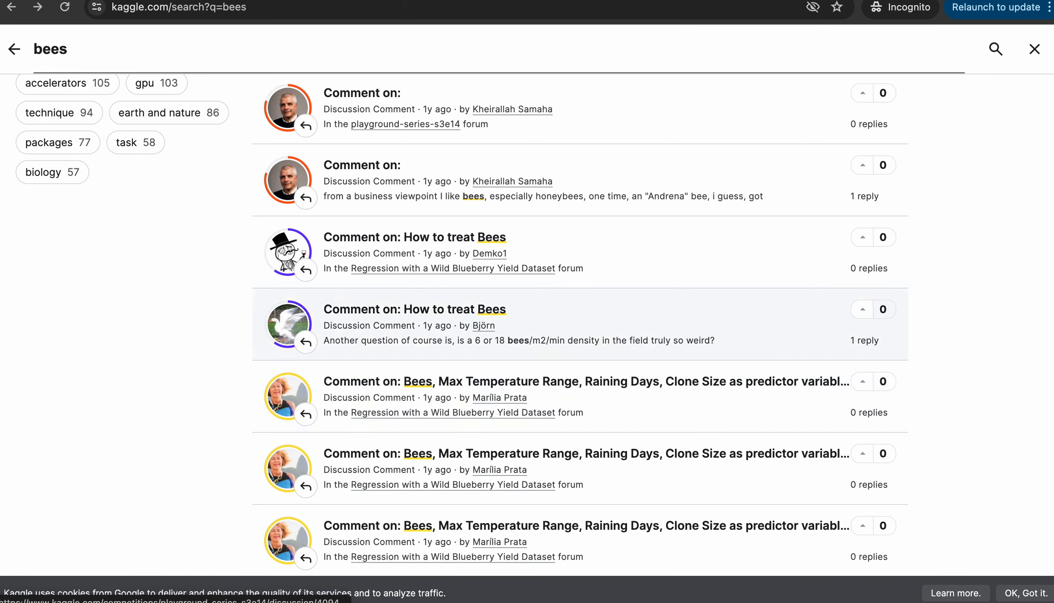
scroll(586, 367, down, 2)
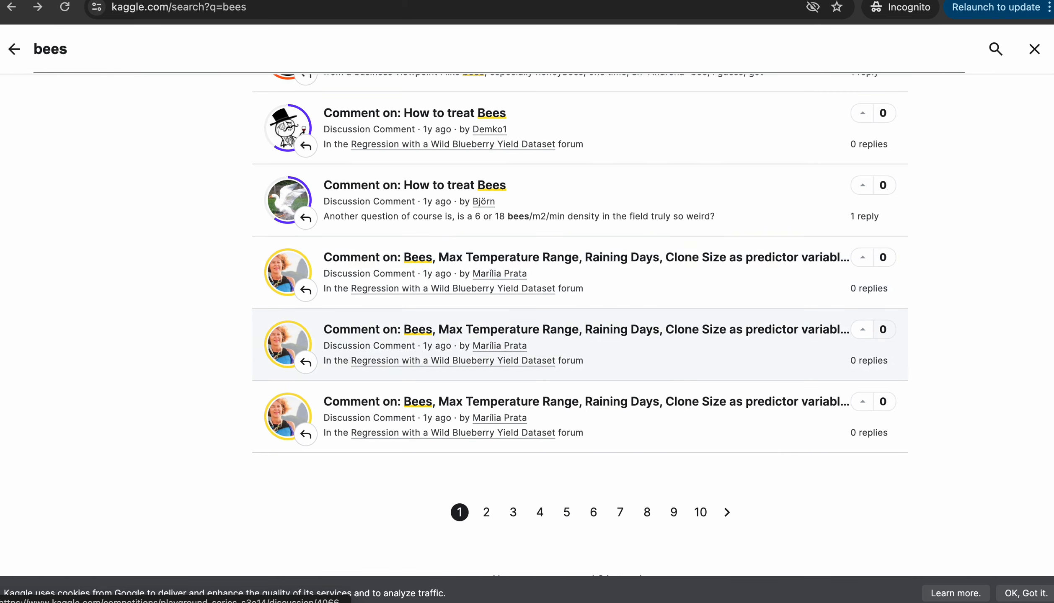
scroll(578, 414, up, 15)
click(578, 486)
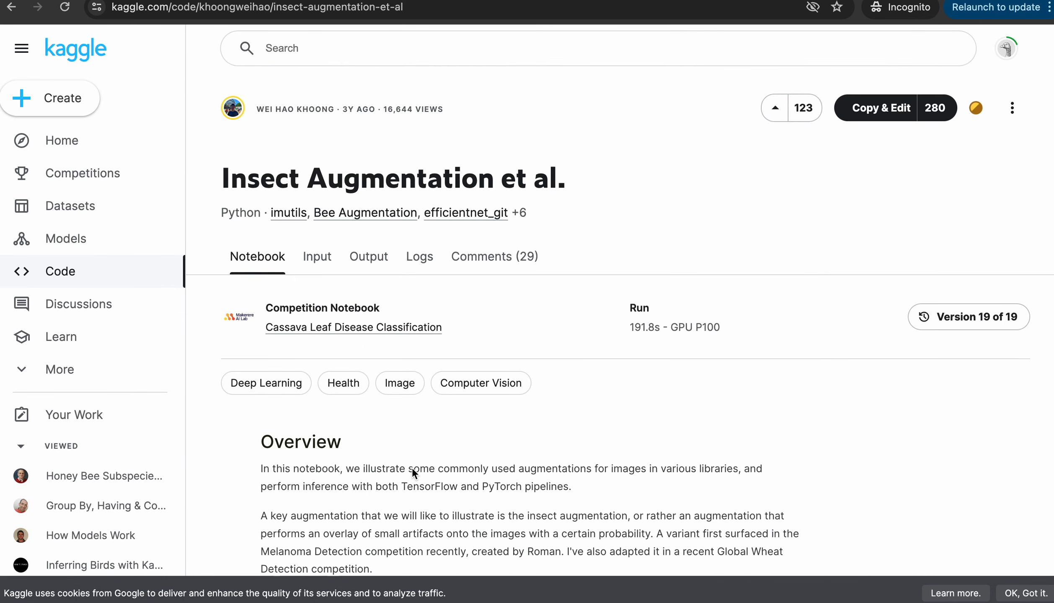
click(11, 8)
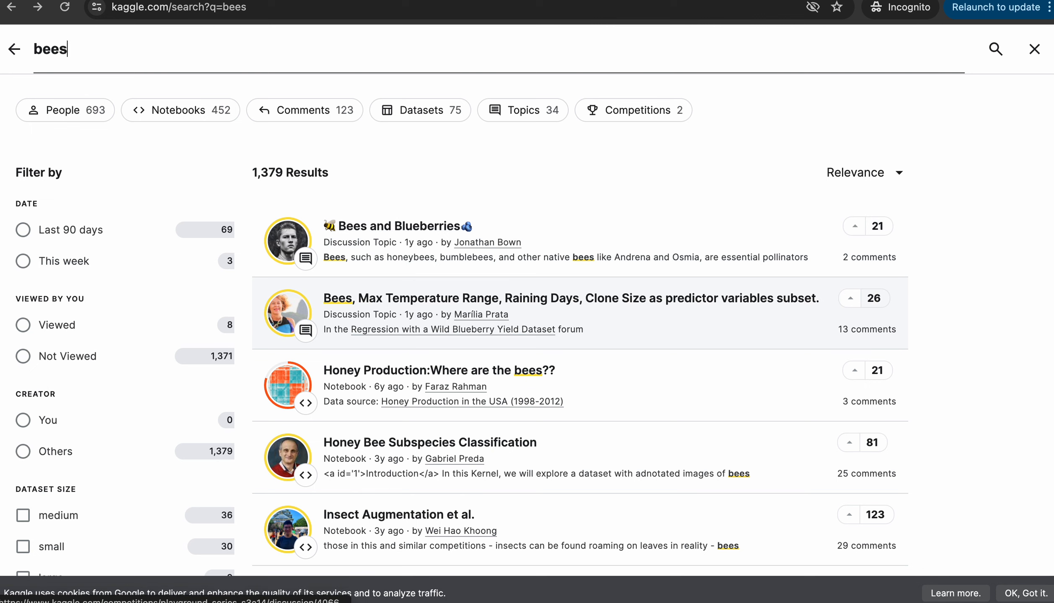
Shorten the query to 'bee' and preview the Beer or Coffee in London notebook
key(BackSpace)
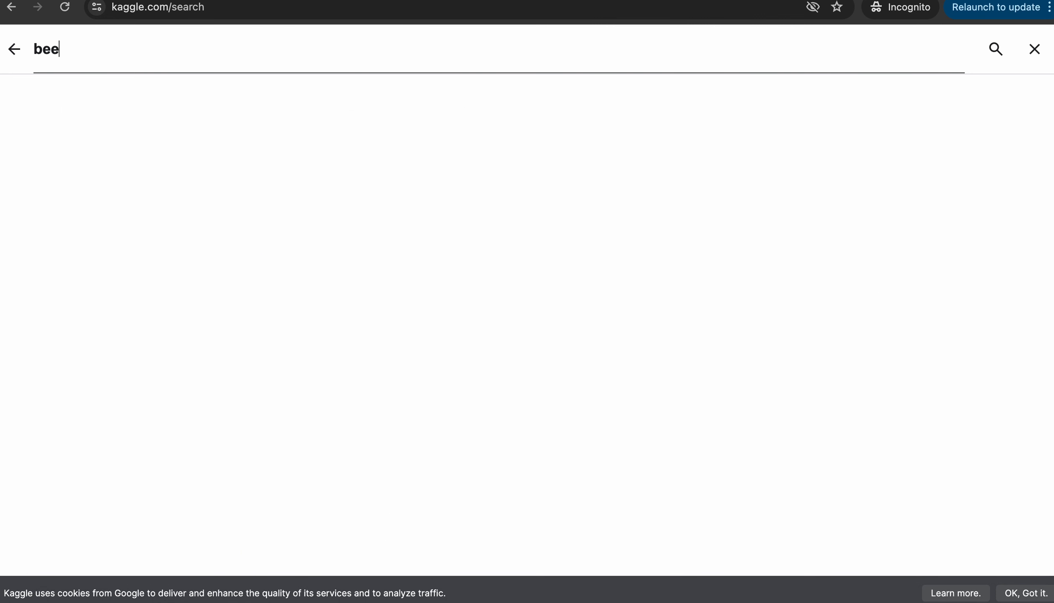
key(Return)
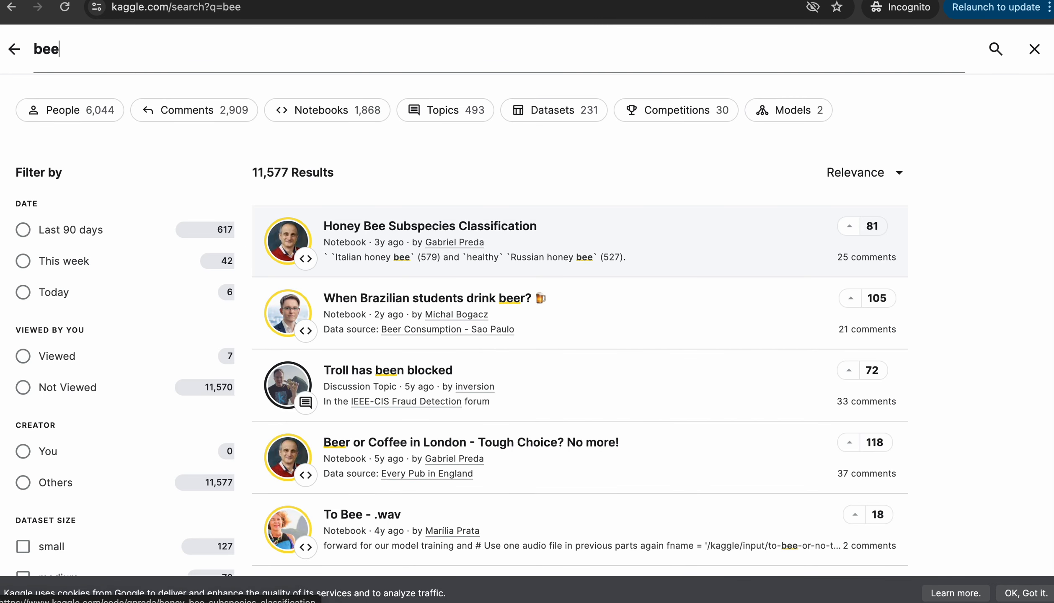
scroll(578, 377, down, 3)
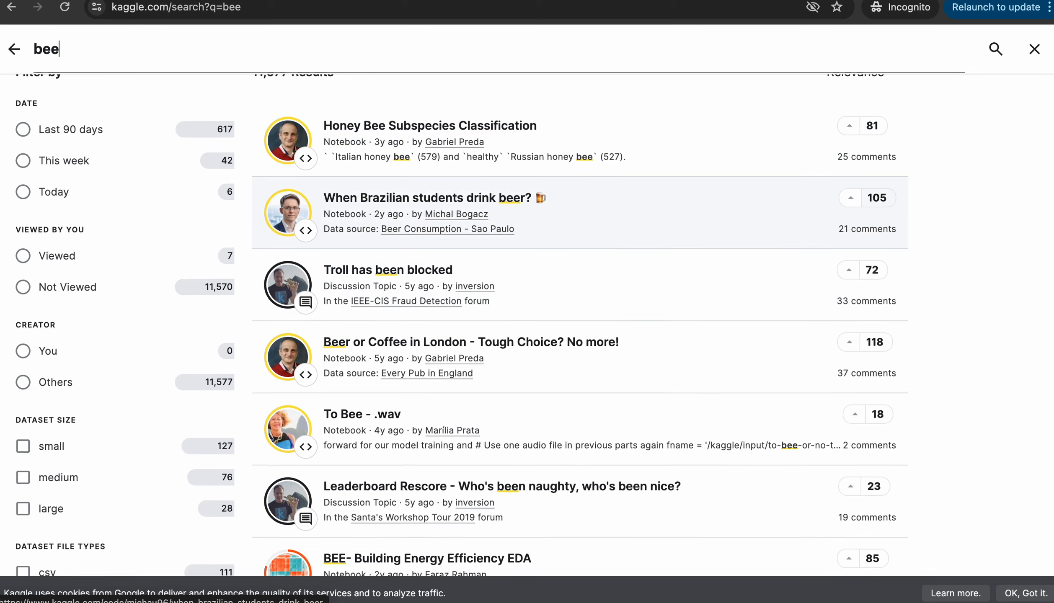
scroll(578, 252, down, 5)
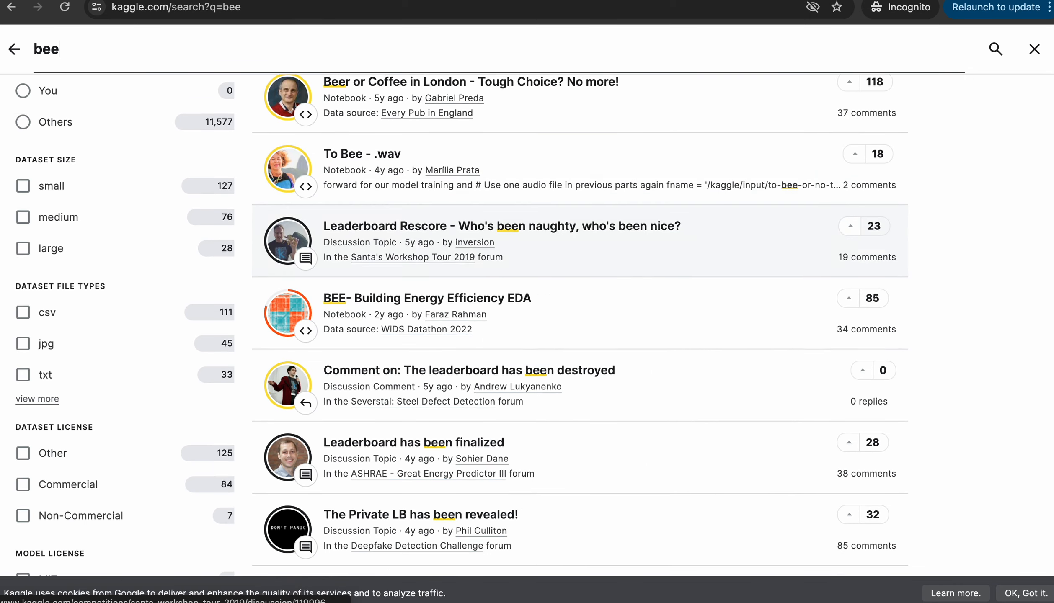
scroll(579, 294, down, 5)
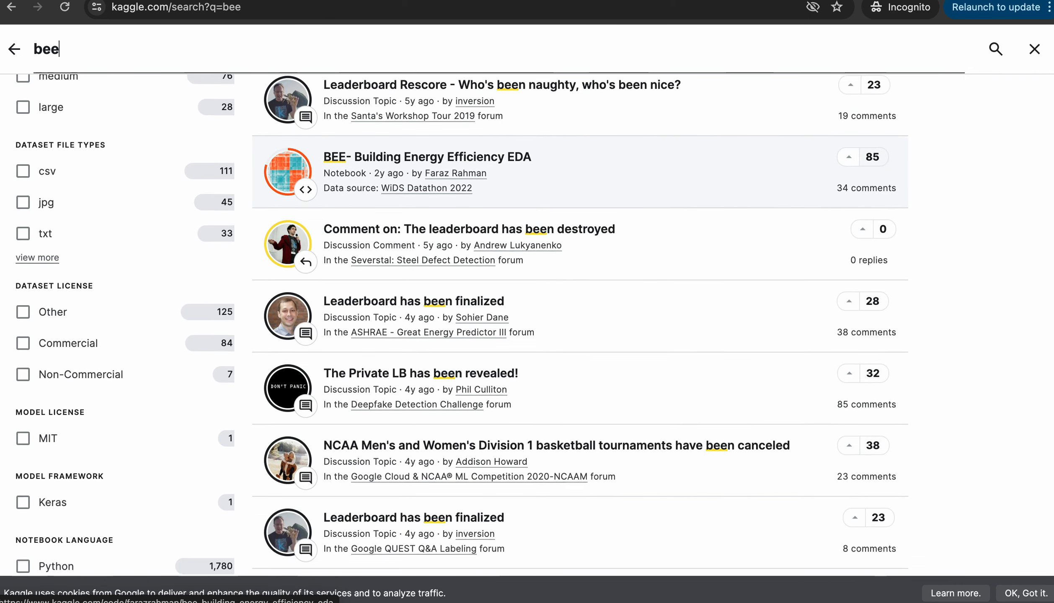
scroll(579, 377, down, 9)
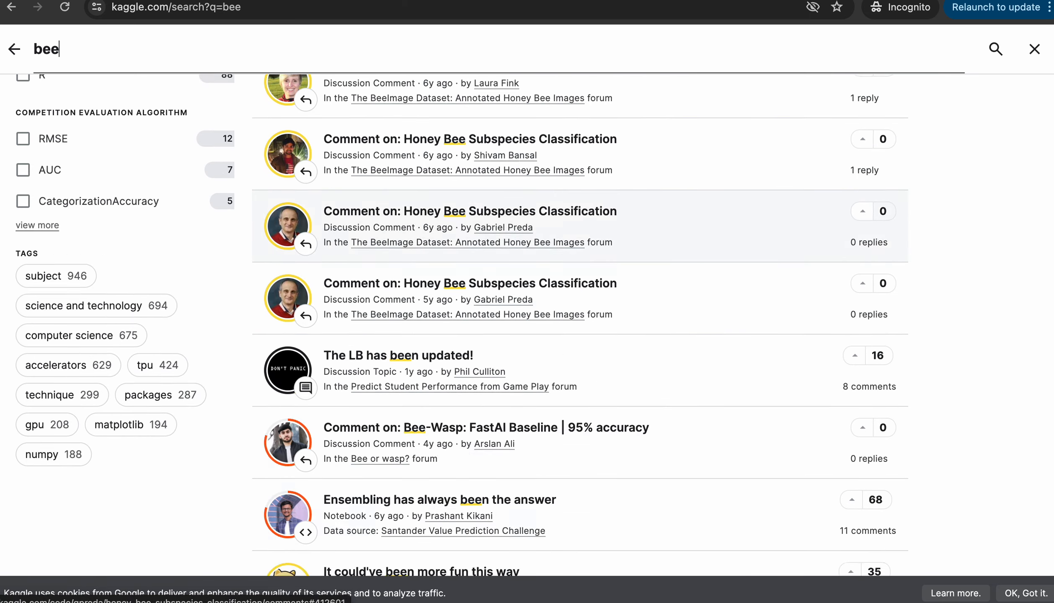
scroll(578, 377, up, 5)
scroll(579, 377, up, 15)
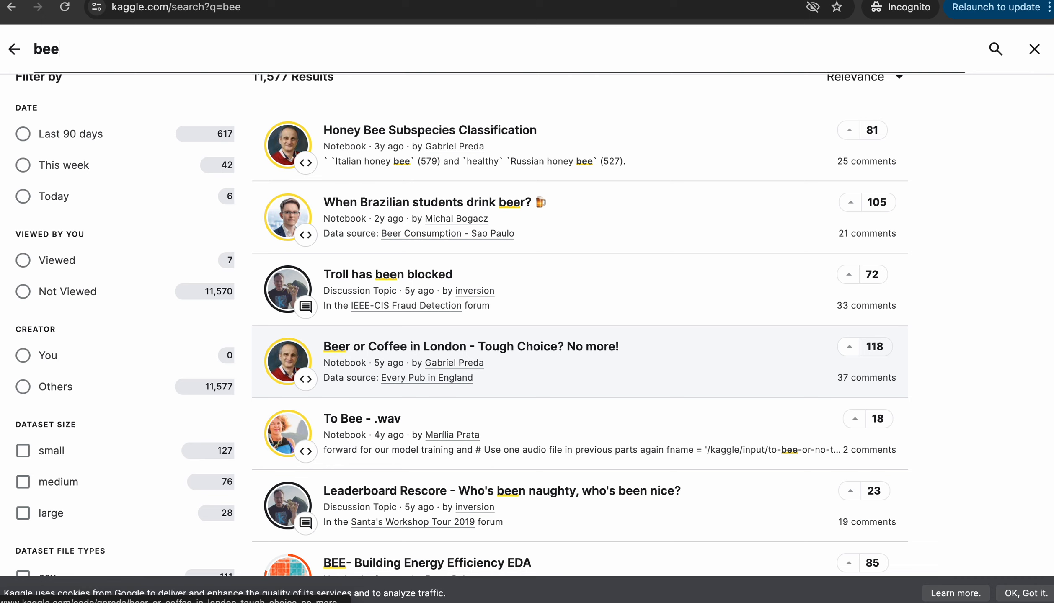
click(436, 354)
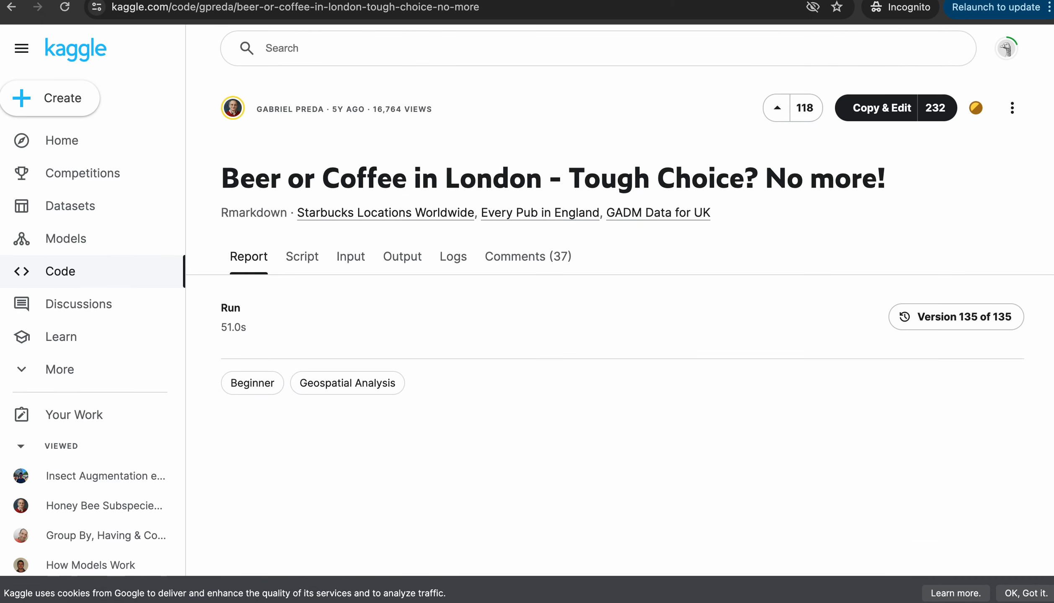
Search 'bee' again and open the Honey Bee Subspecies Classification notebook
click(282, 47)
text(bee)
key(Return)
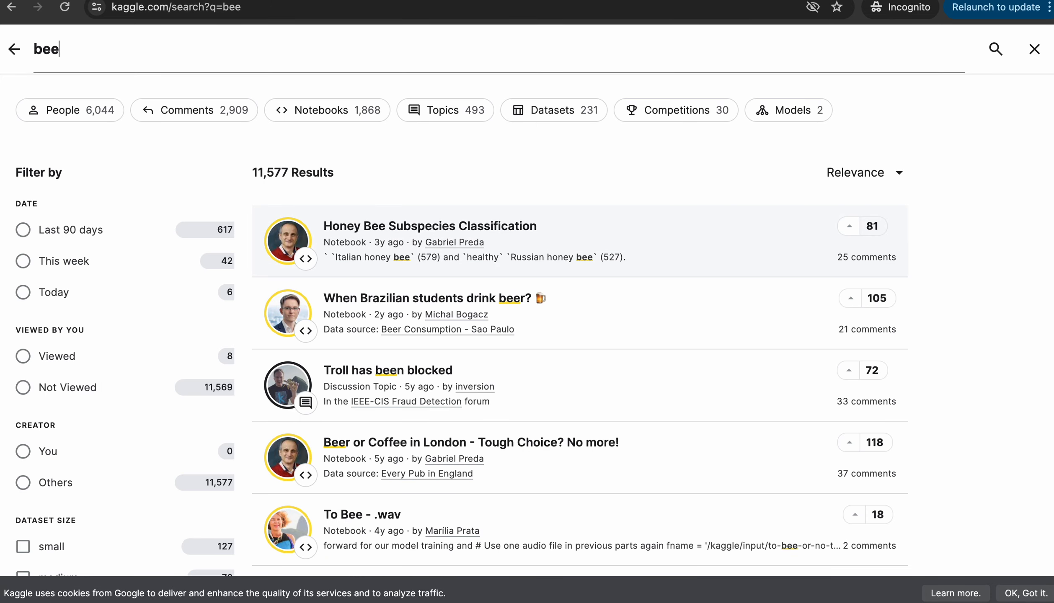
click(364, 225)
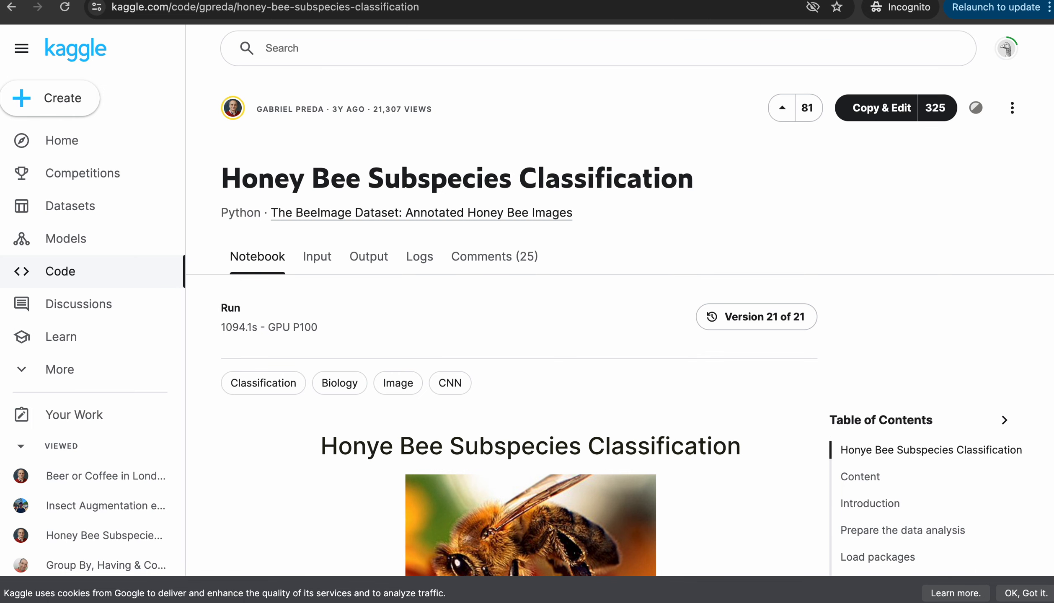
Switch to the Hymenoptera Dataset tab, then bring back the Amazon S3 buckets page
key(ctrl+Tab)
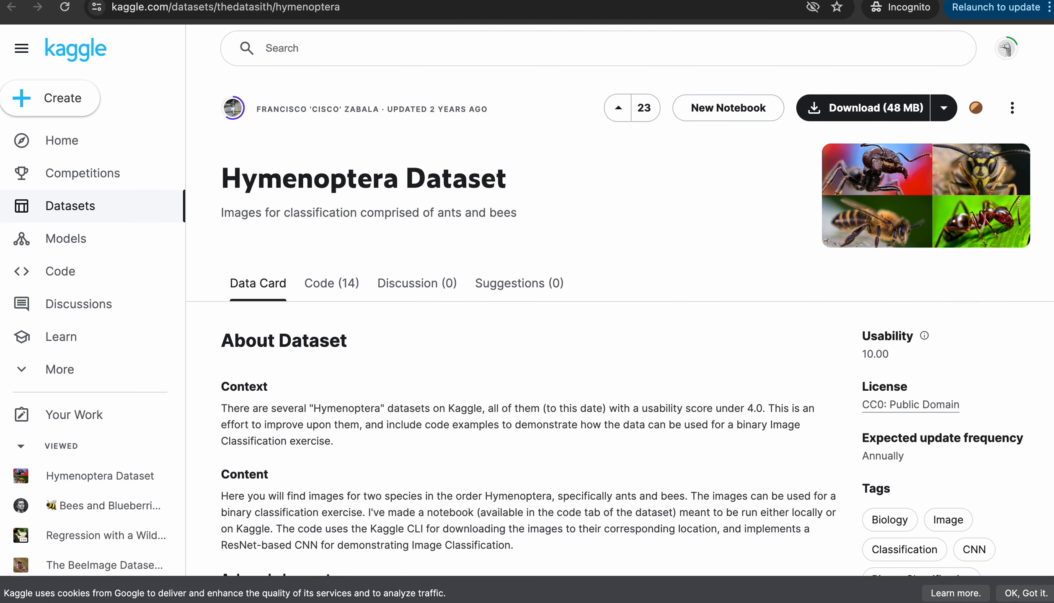
key(ctrl+Up)
key(ctrl+Up)
key(ctrl+Tab)
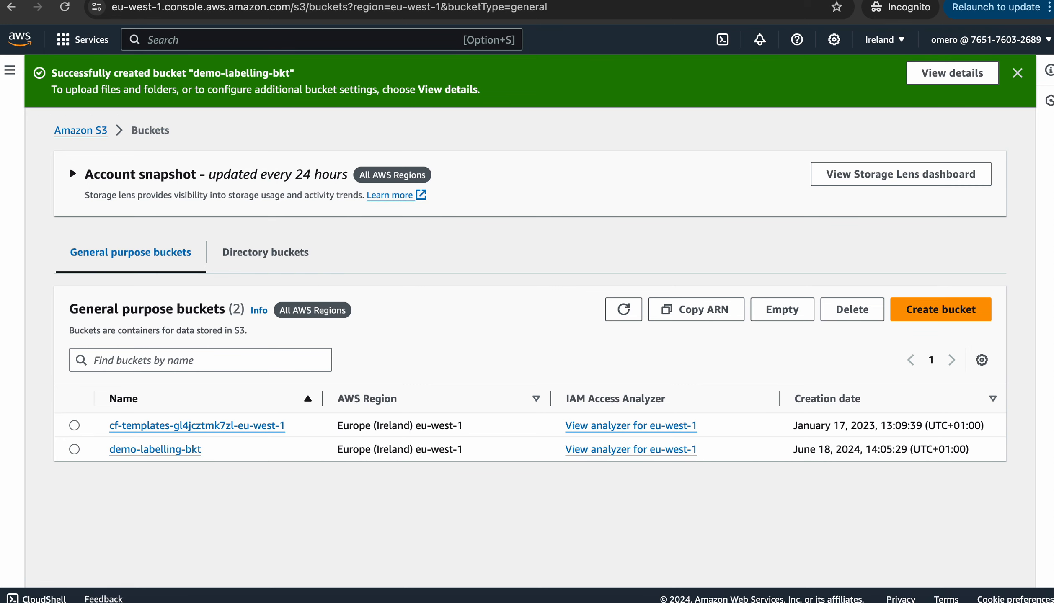
mouse_move(169, 587)
mouse_move(329, 601)
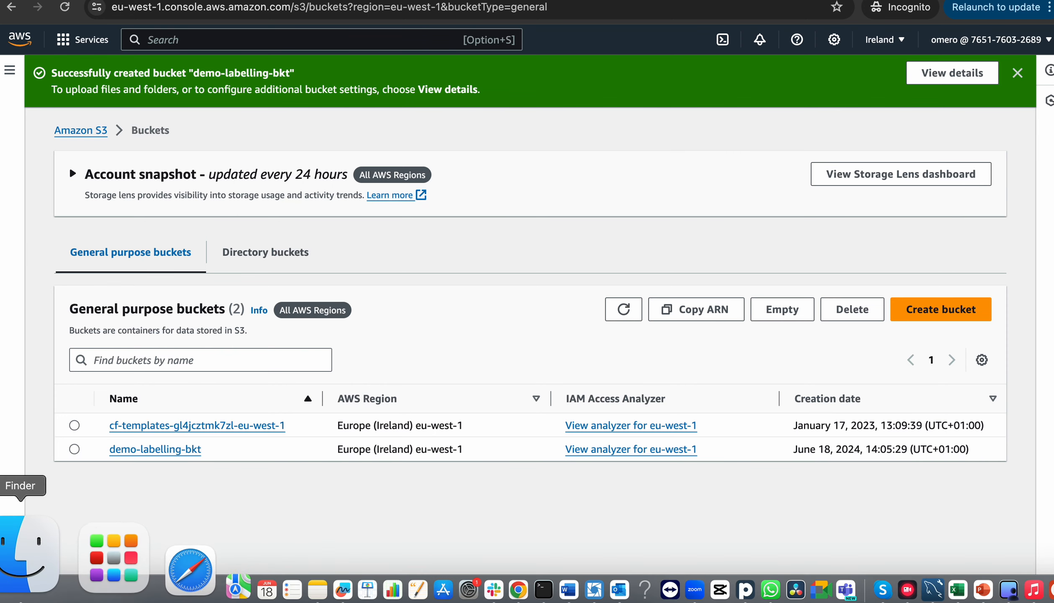
click(36, 557)
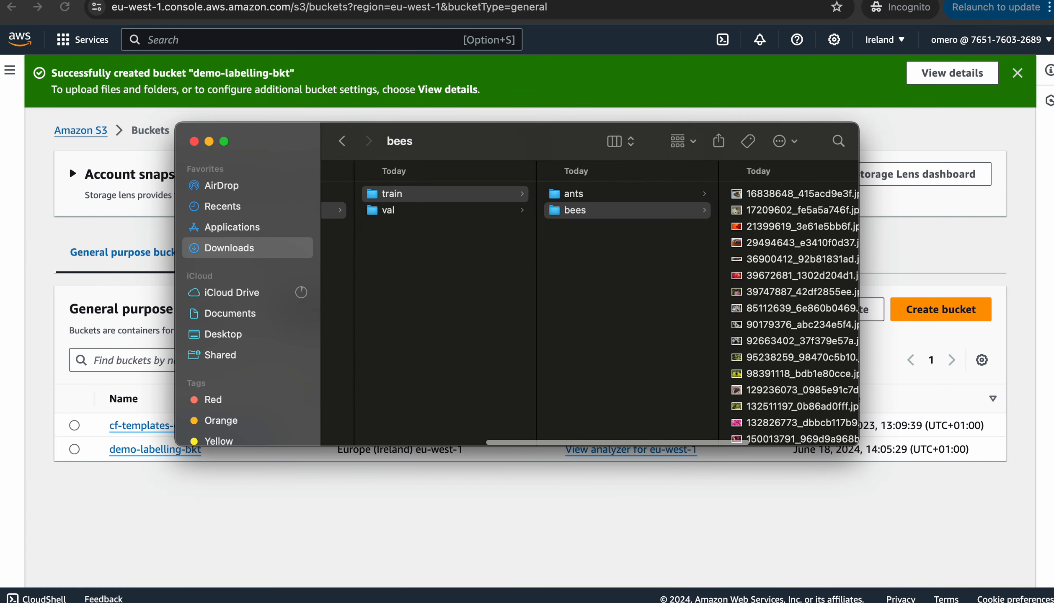
scroll(590, 302, left, 3)
scroll(590, 302, right, 1)
scroll(580, 304, right, 1)
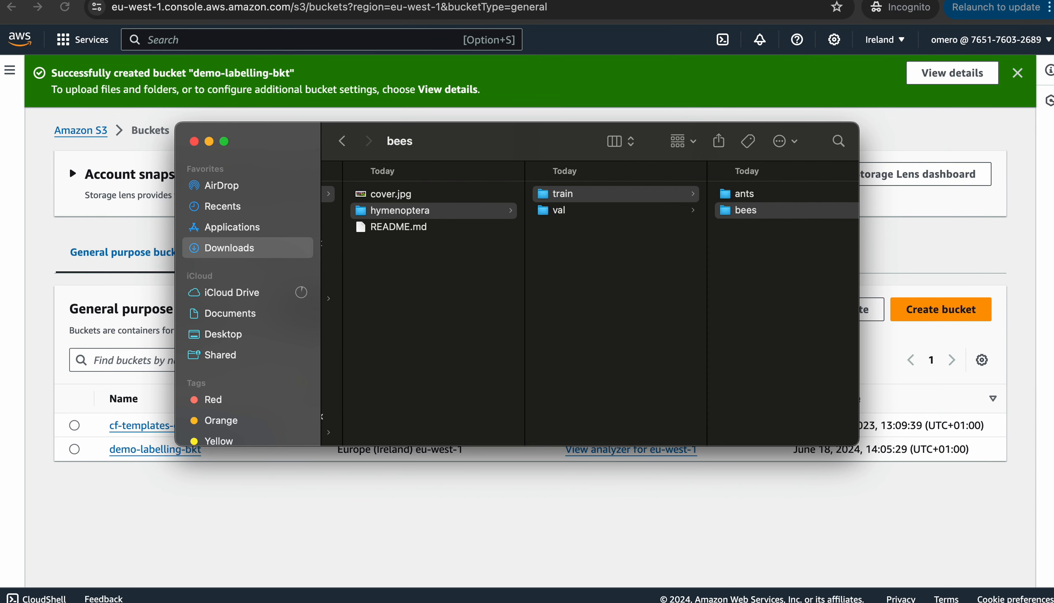
scroll(580, 304, right, 7)
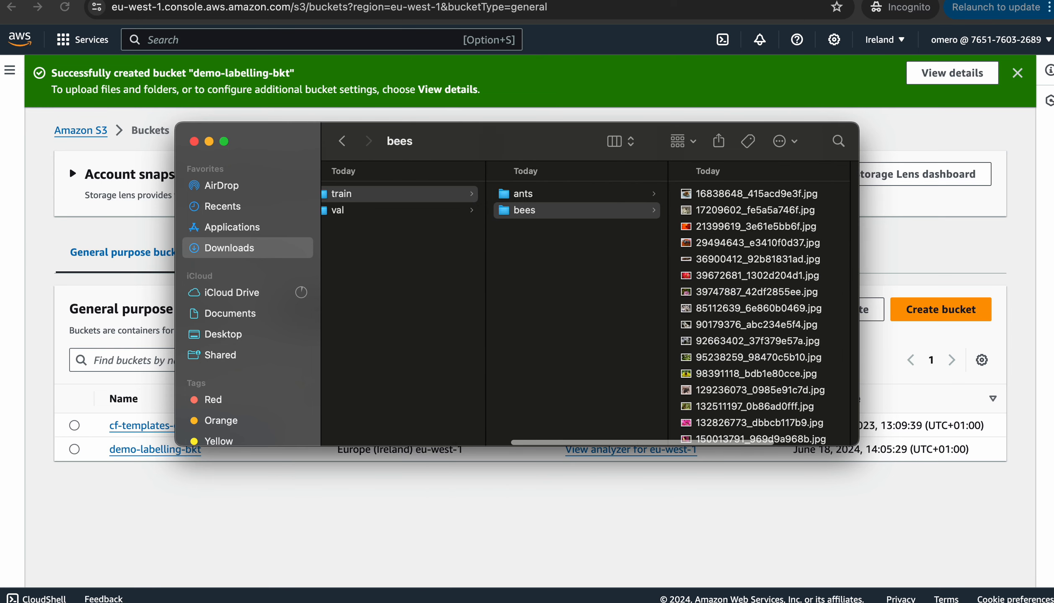
click(658, 194)
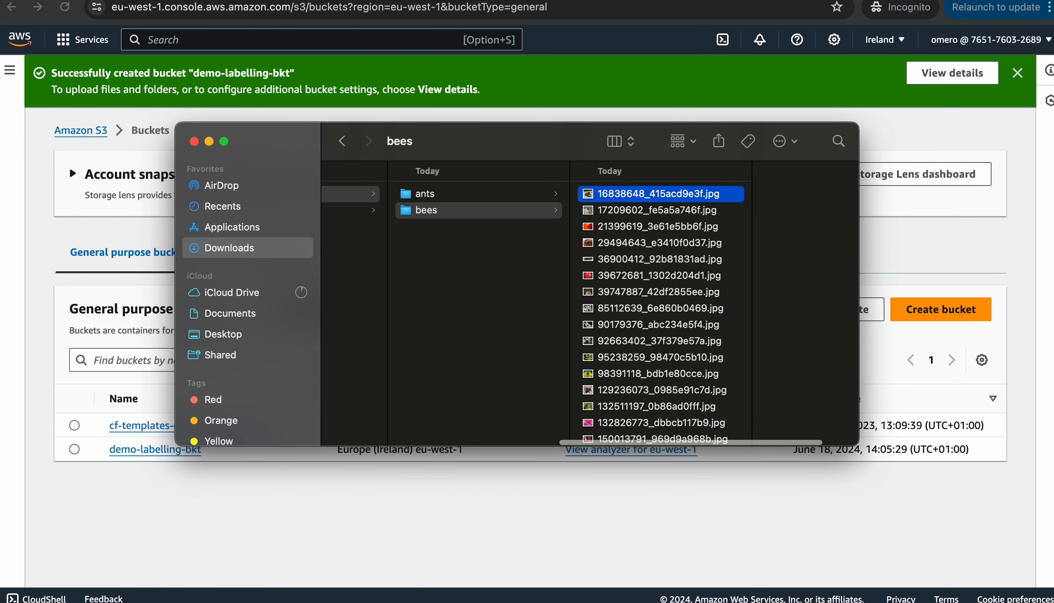
key(Down)
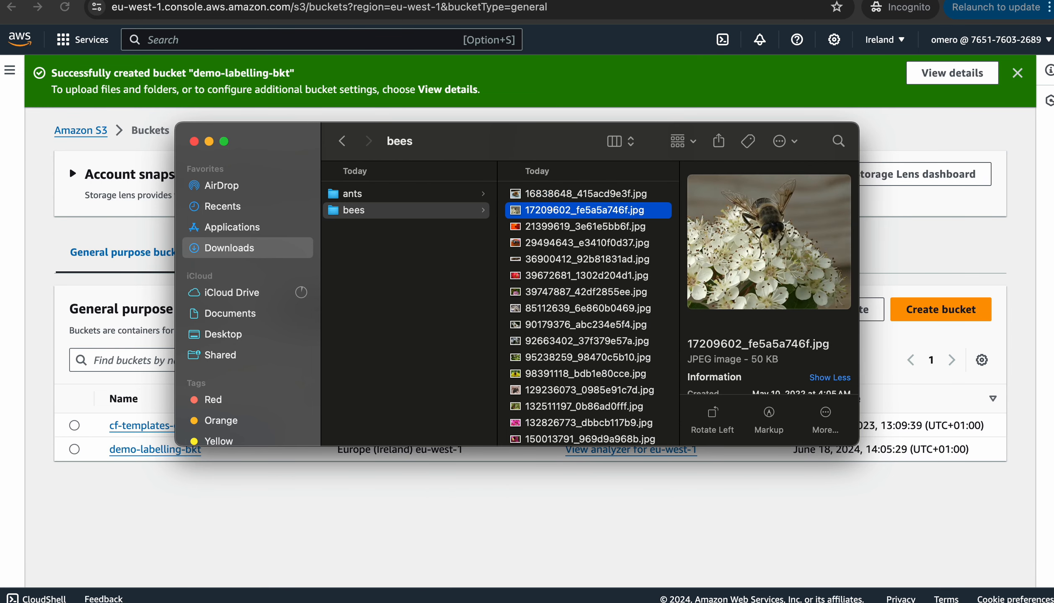
key(Down)
key(Down)
key(Down)
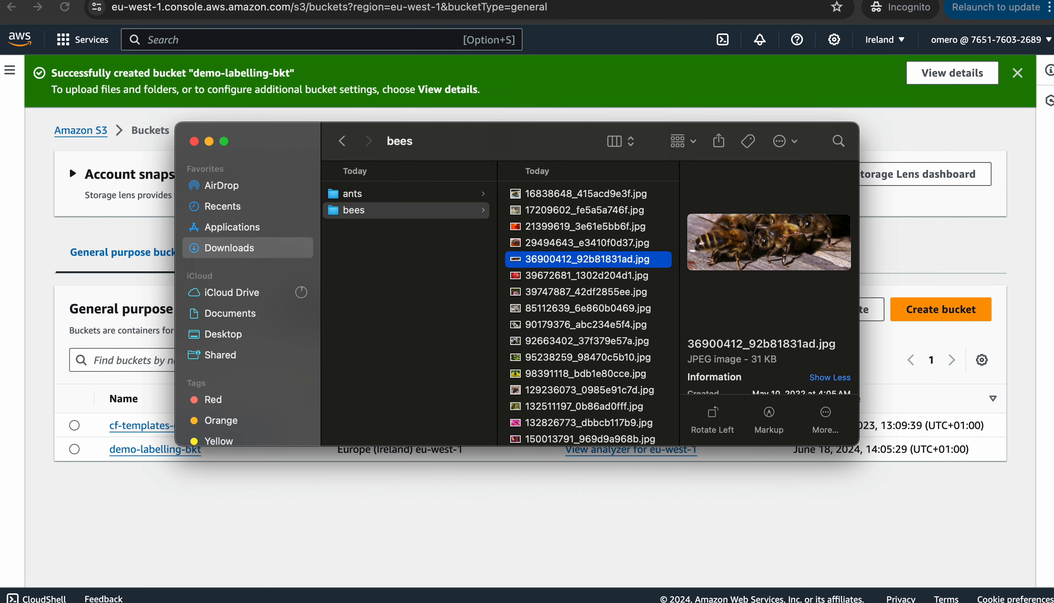
key(Down)
key(Down)
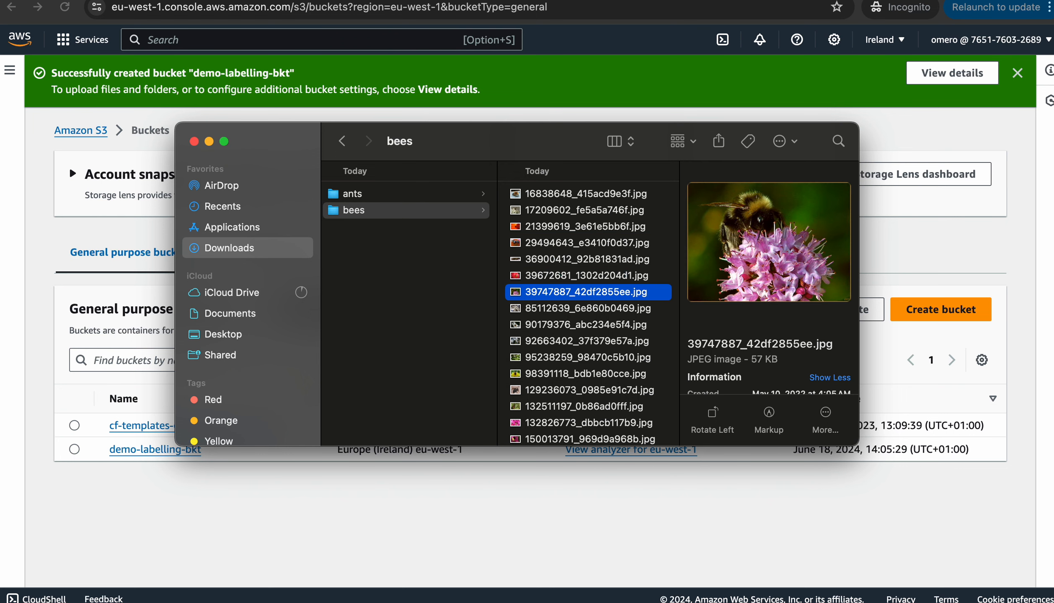
key(super+Tab)
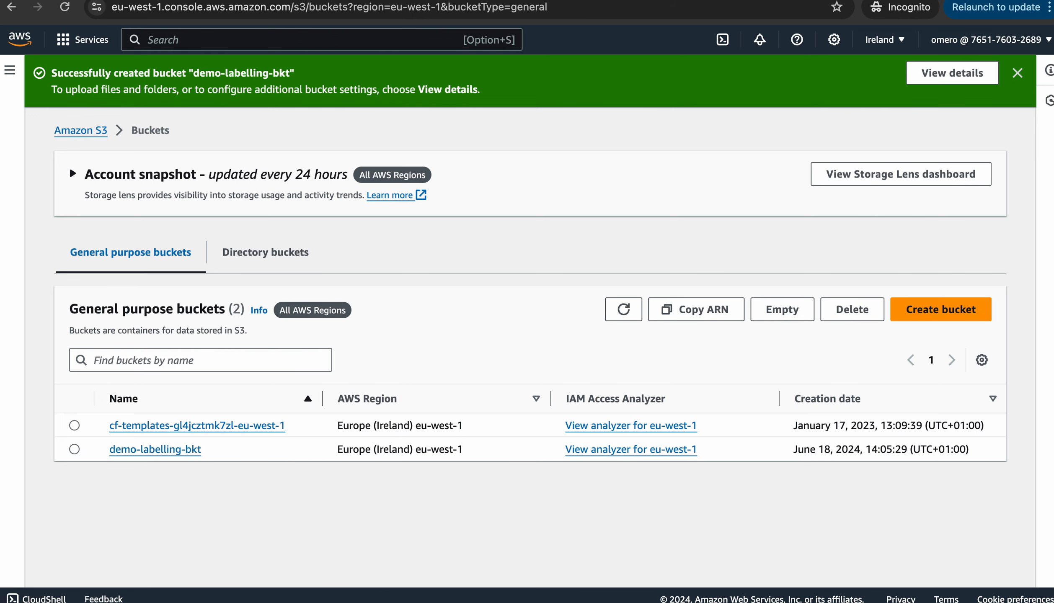
Open demo-labelling-bkt and start an upload of files from the computer
click(151, 449)
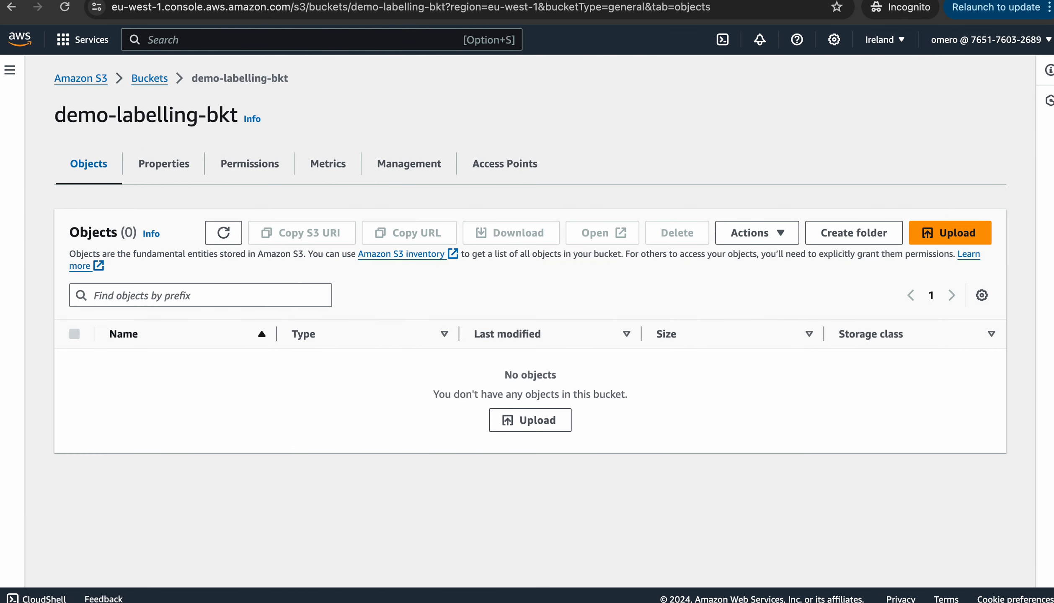
click(950, 233)
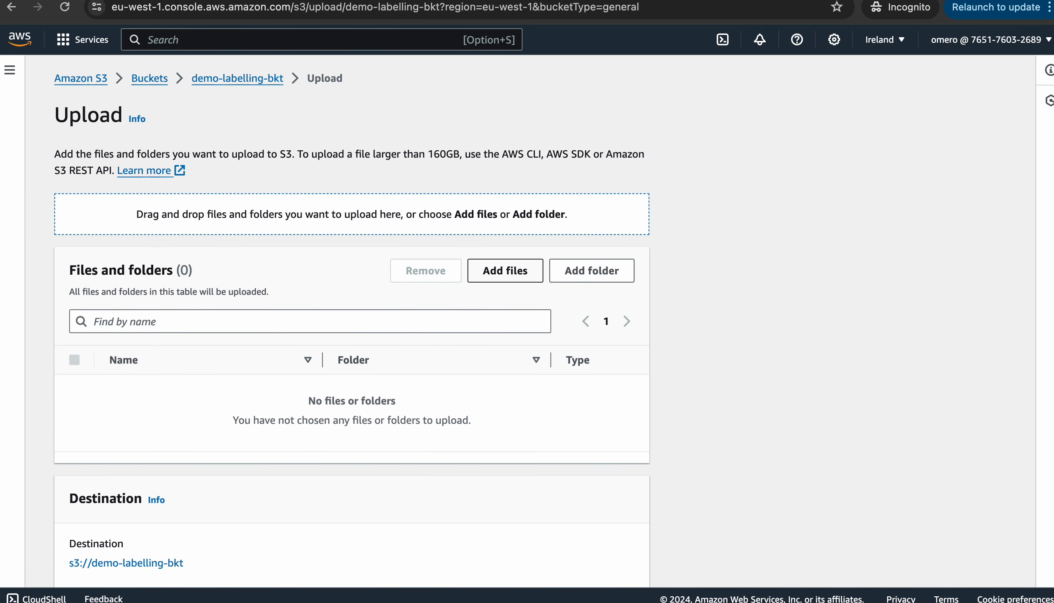
click(505, 271)
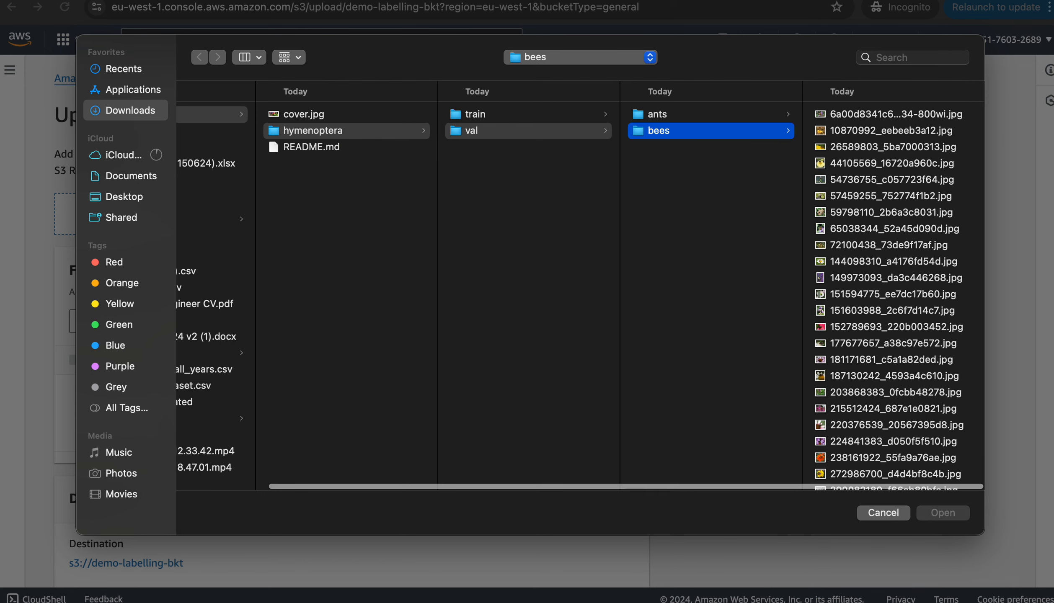
Select bee JPGs in val/bees, from 10870992_eebeeb3a12.jpg through 238161922_55fa9a76ae.jpg
key(Right)
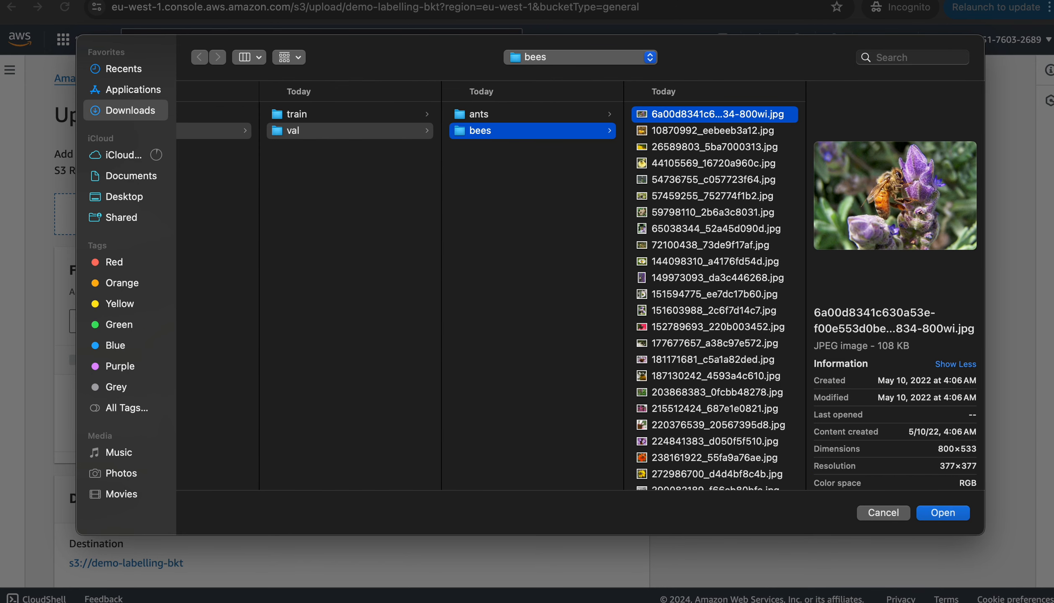
key(Down)
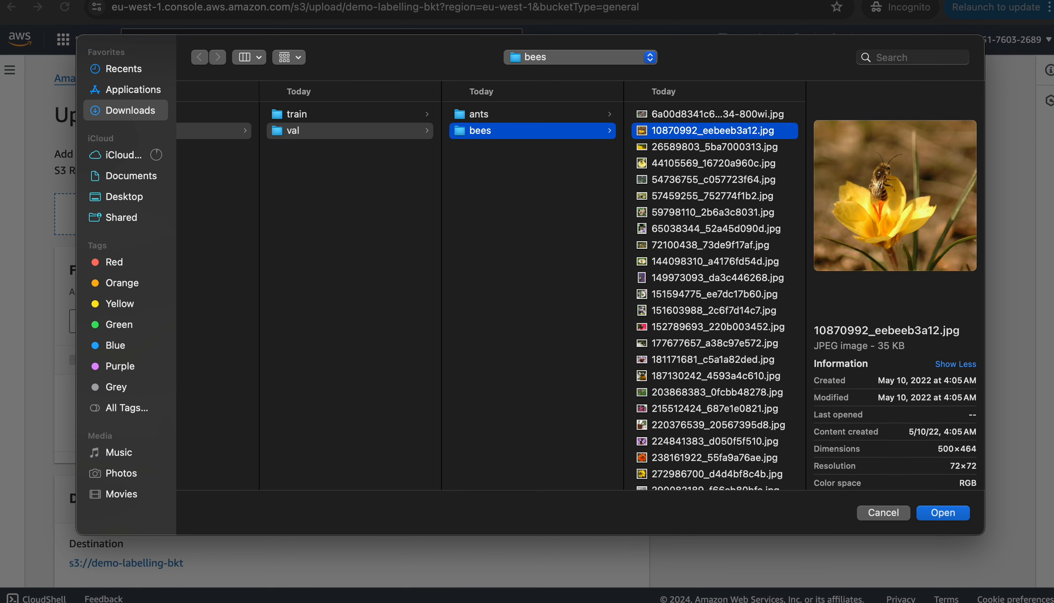
super+click(714, 164)
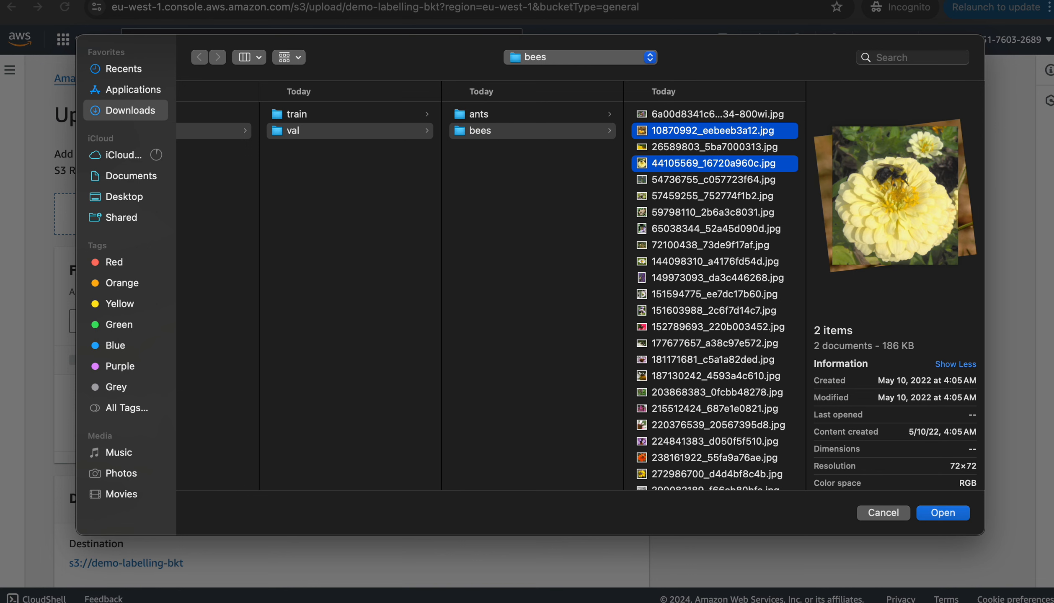
super+click(713, 163)
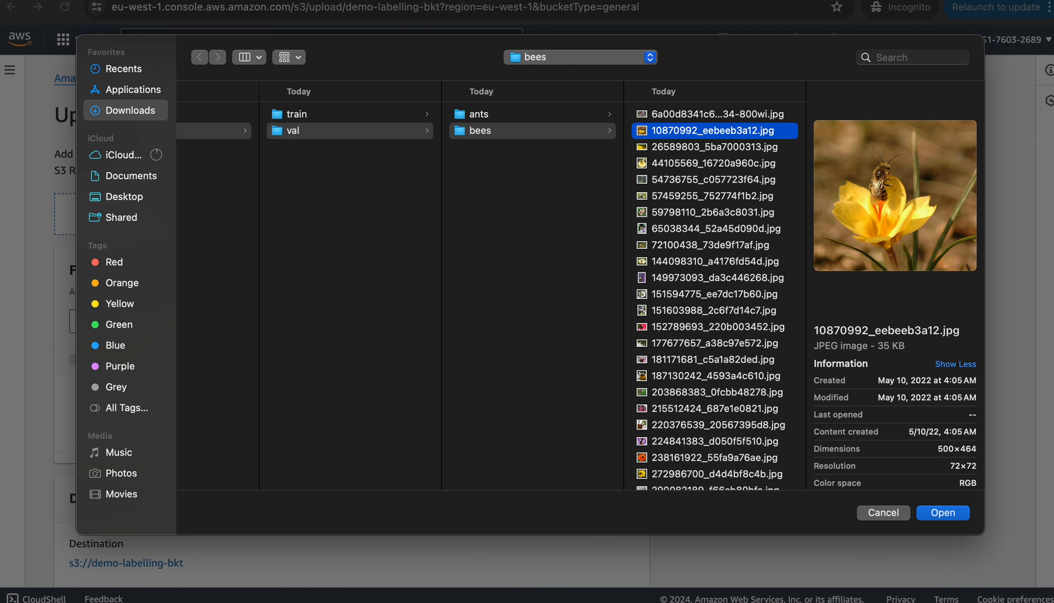
super+click(713, 147)
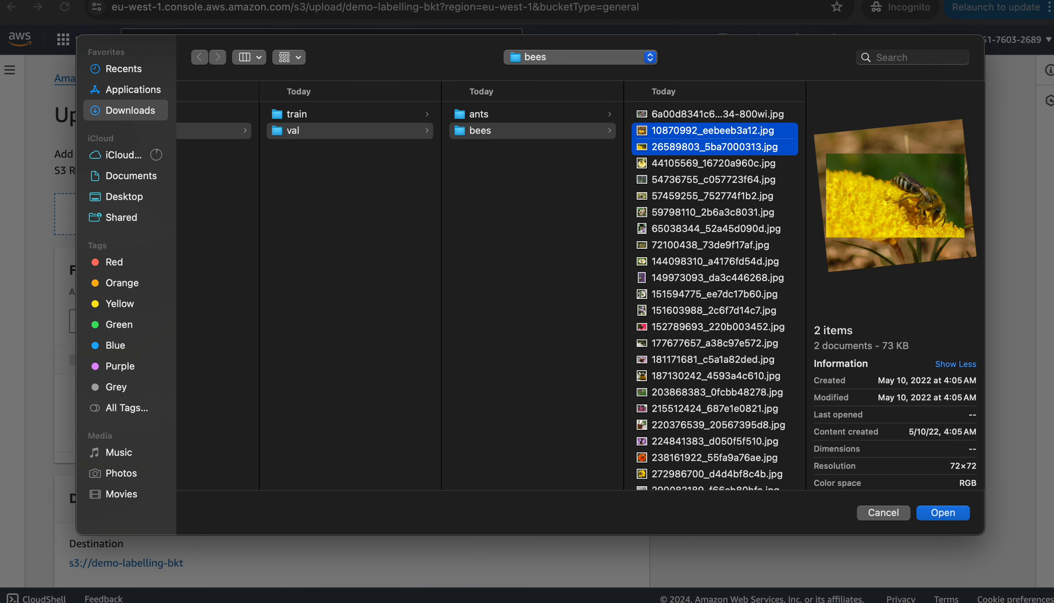
super+click(714, 180)
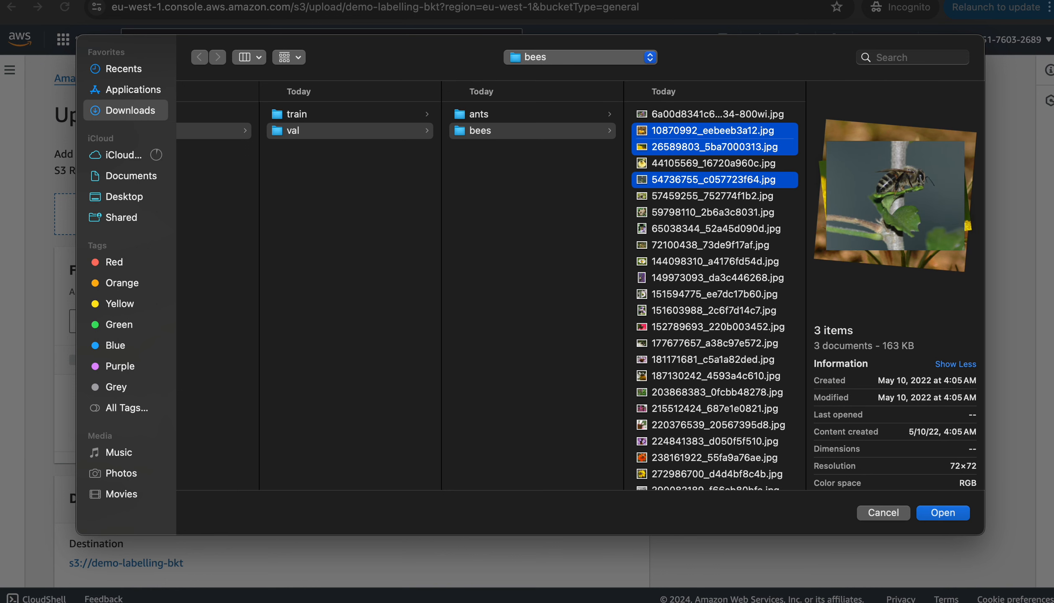
super+click(713, 180)
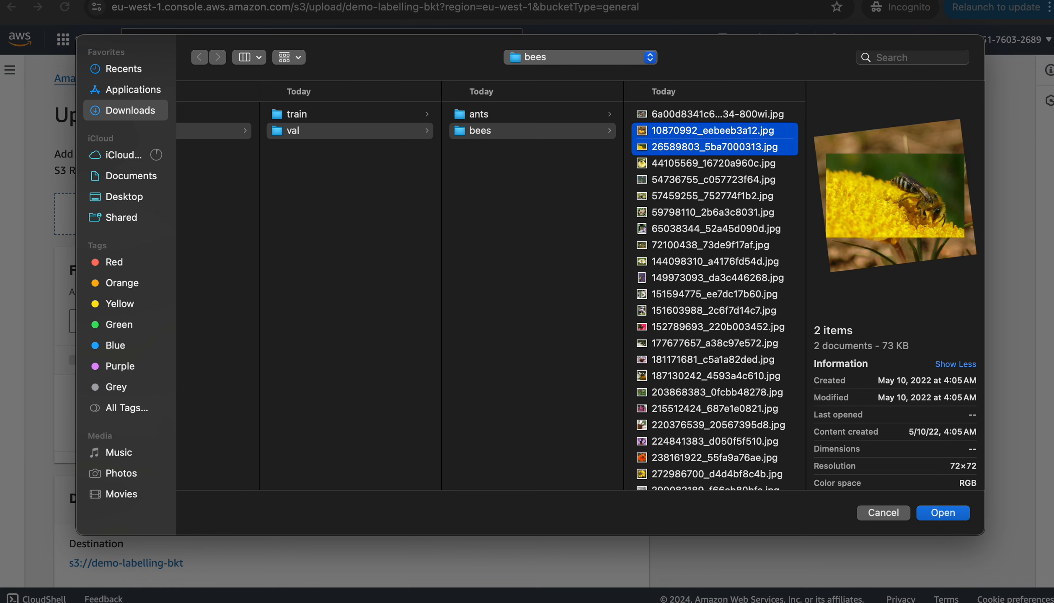
super+click(714, 196)
super+click(713, 196)
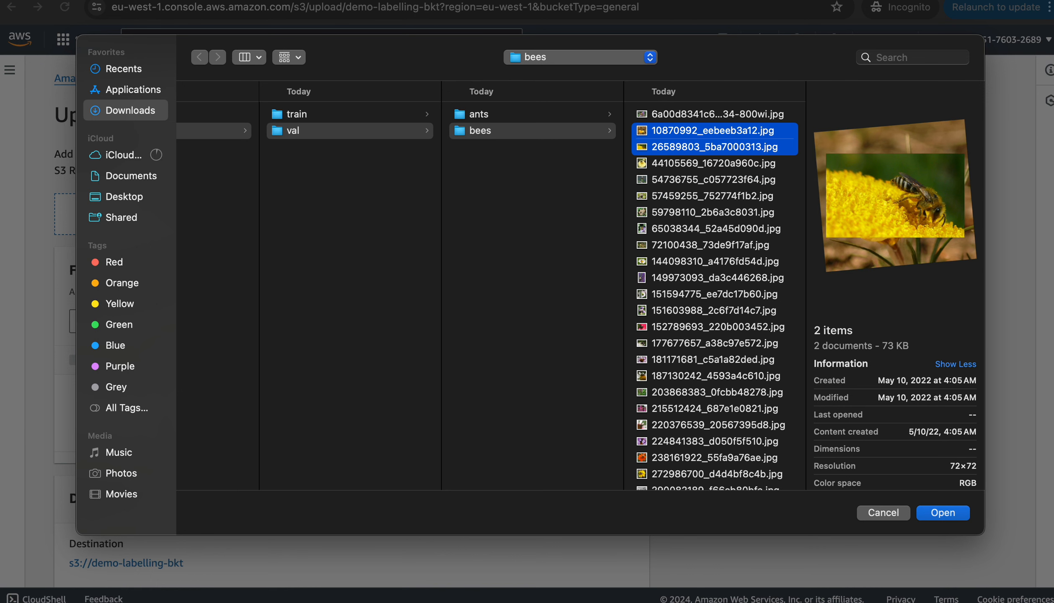
super+click(714, 212)
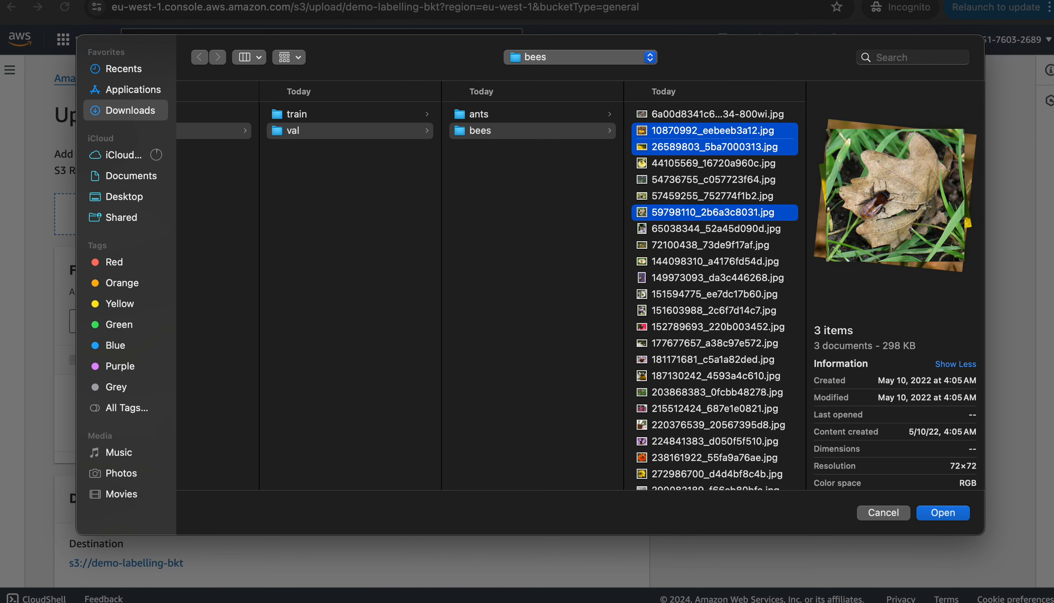
super+click(713, 229)
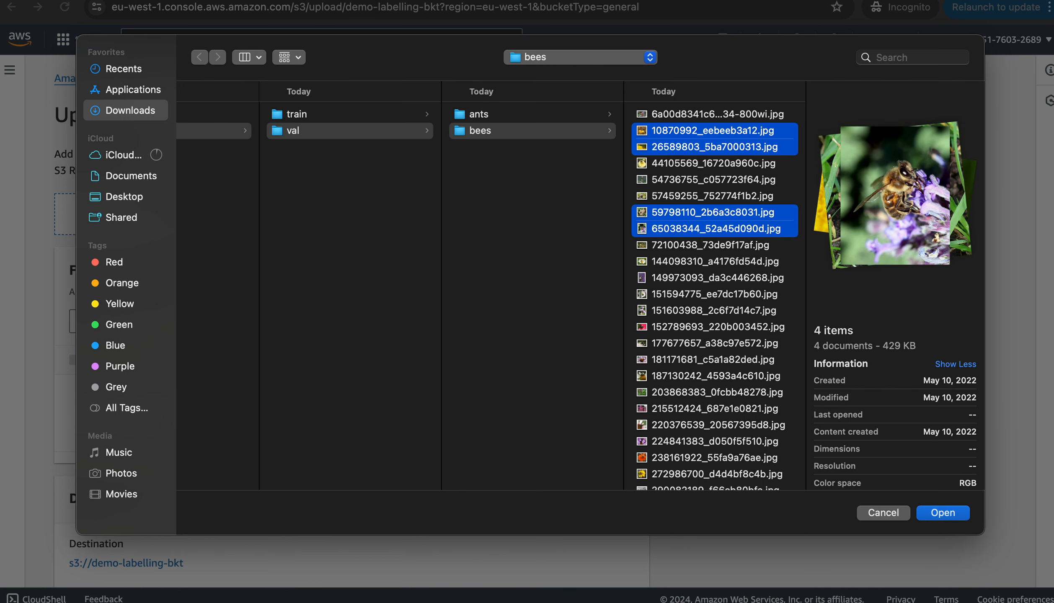
super+click(713, 245)
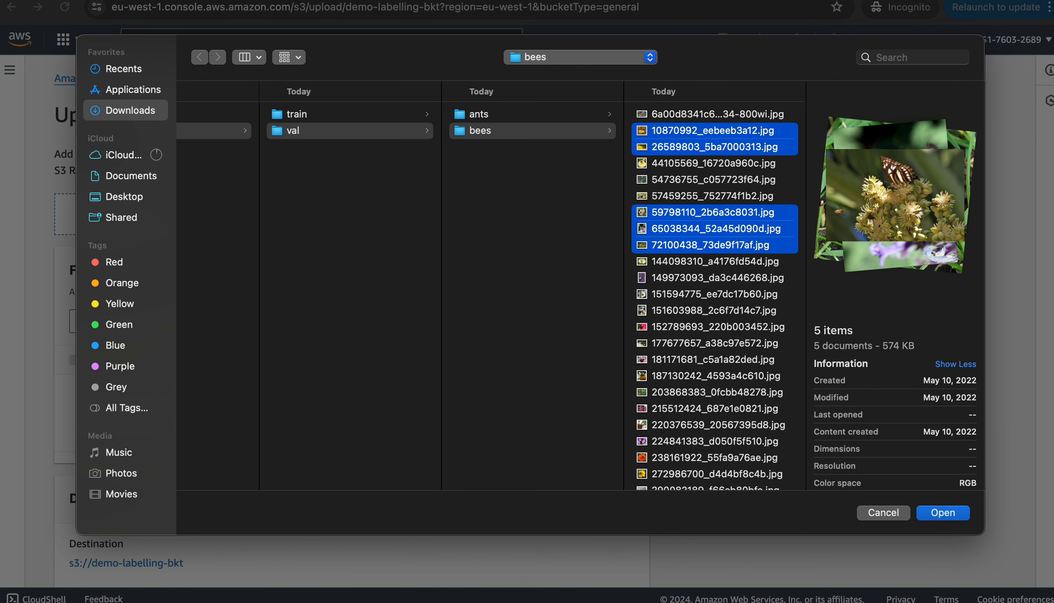
super+click(714, 245)
super+click(714, 262)
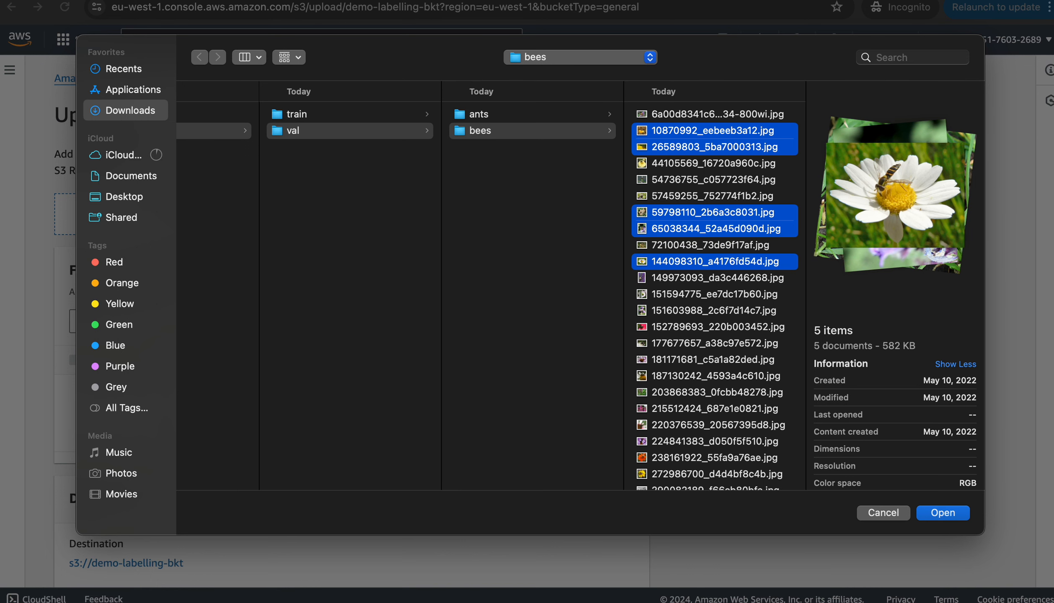
super+click(713, 277)
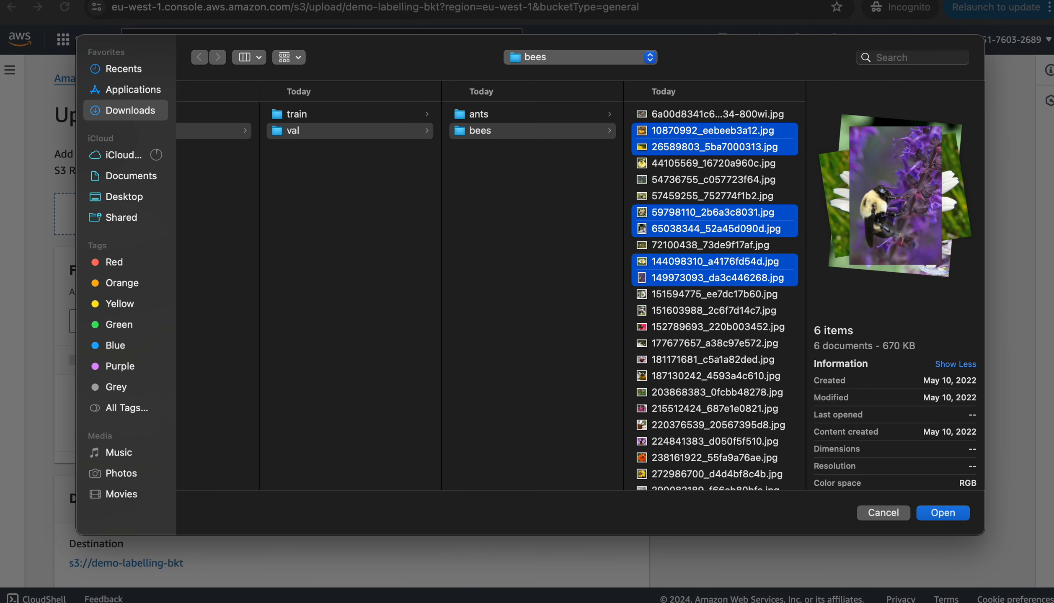
super+click(713, 278)
super+click(714, 294)
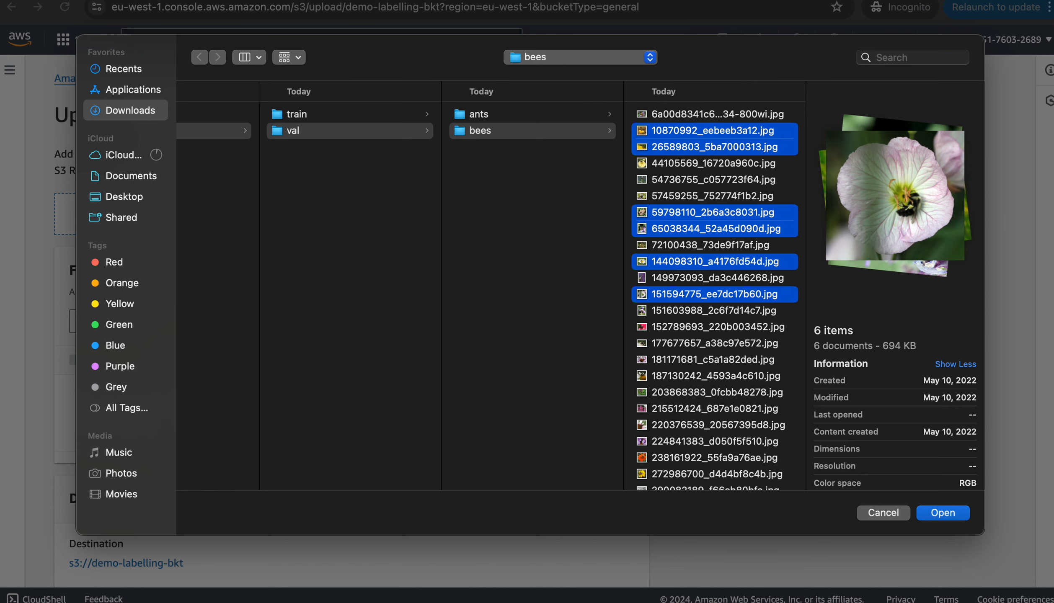
super+click(713, 310)
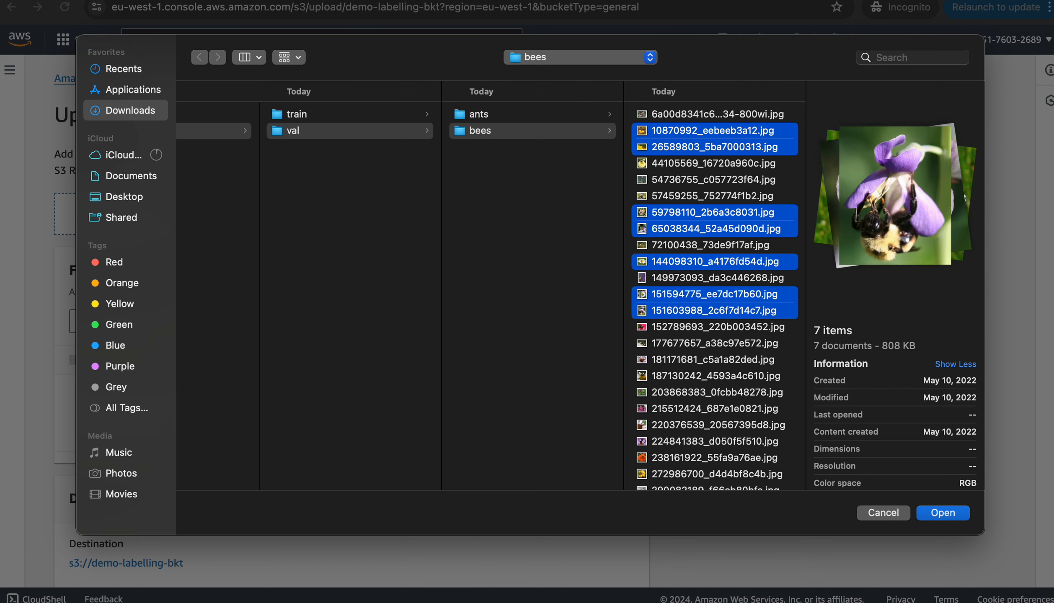
super+click(714, 311)
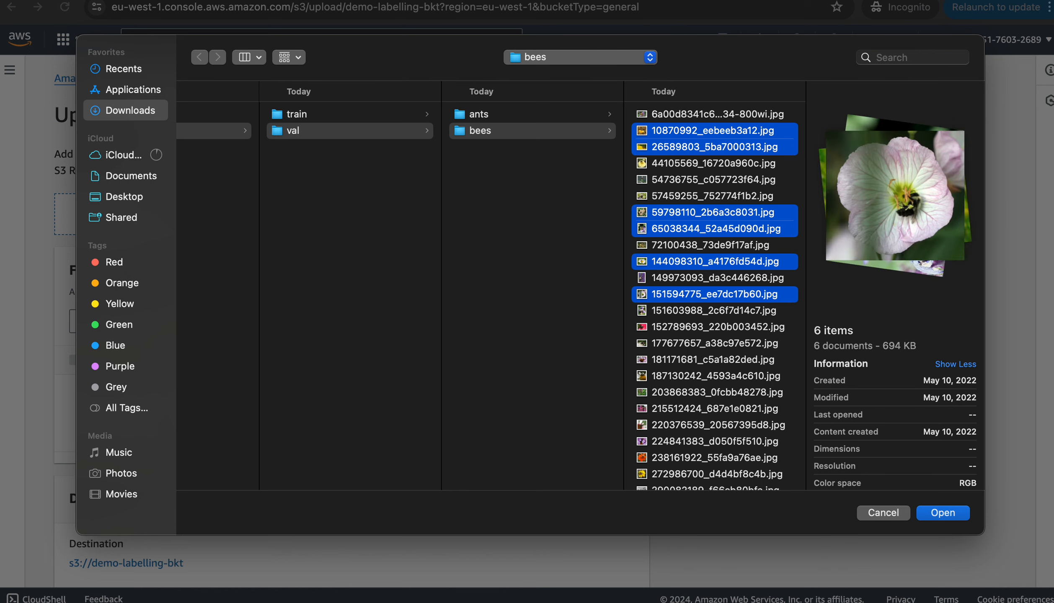
super+click(713, 327)
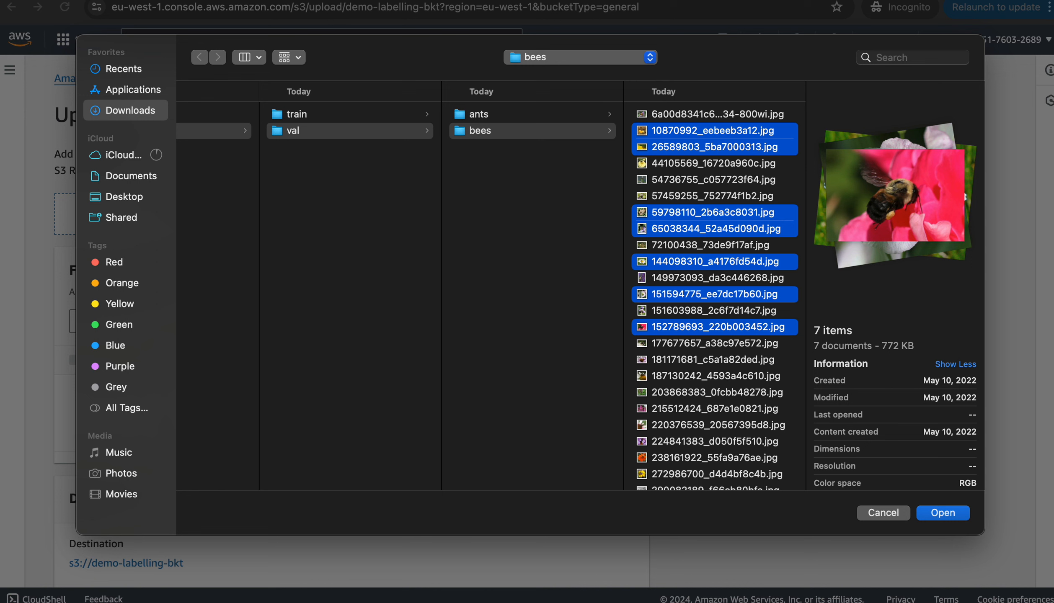
super+click(713, 343)
super+click(714, 343)
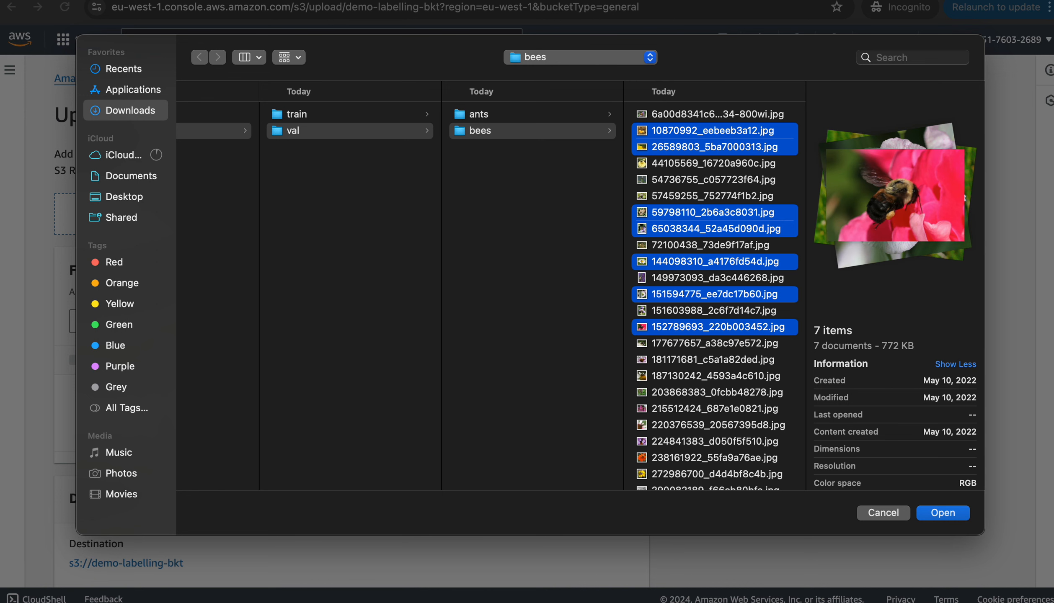
super+click(713, 360)
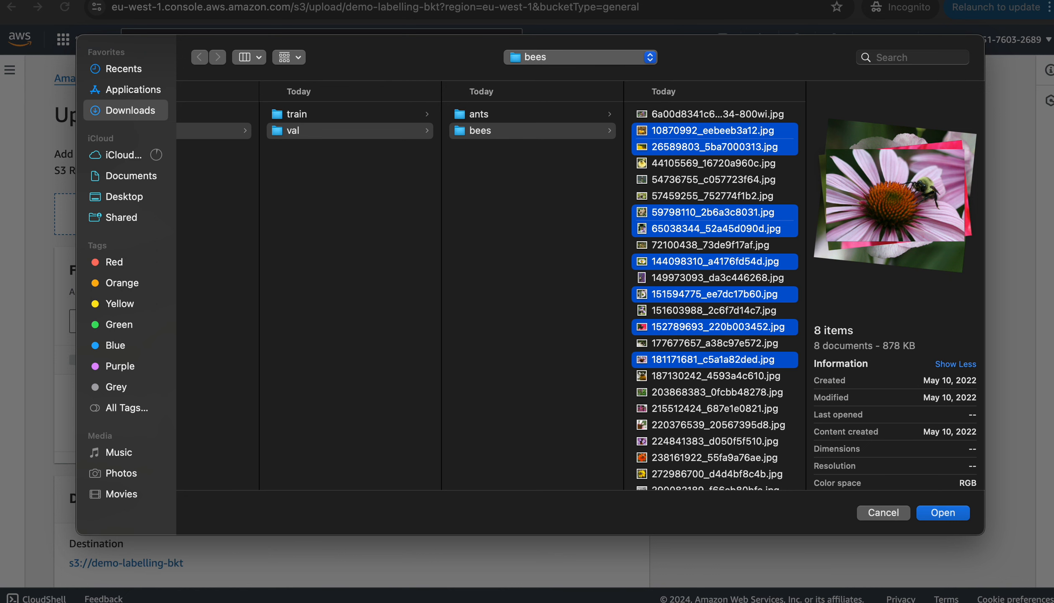
super+click(713, 360)
super+click(716, 376)
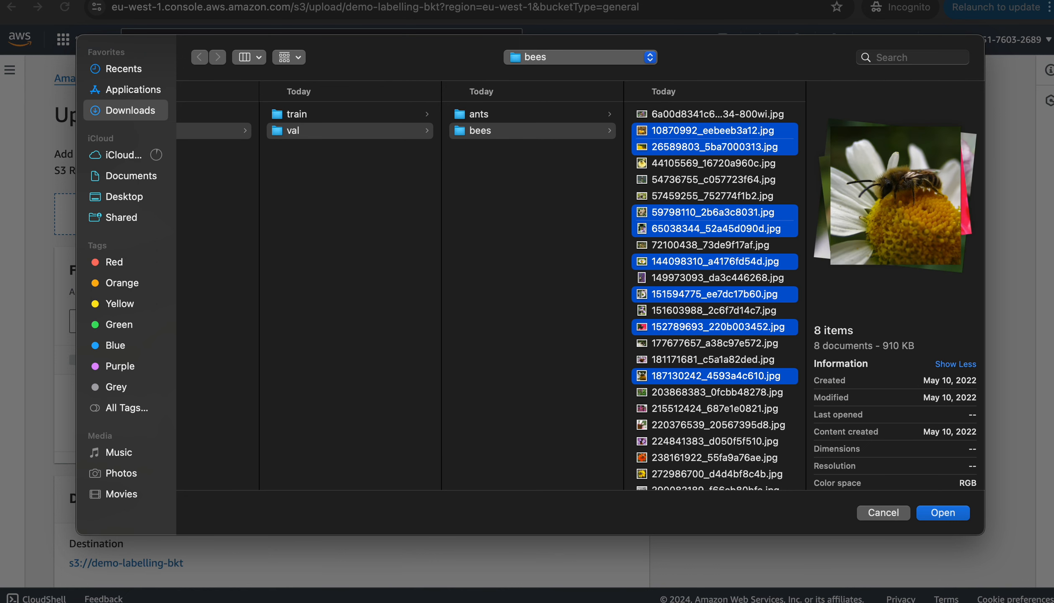
super+click(717, 392)
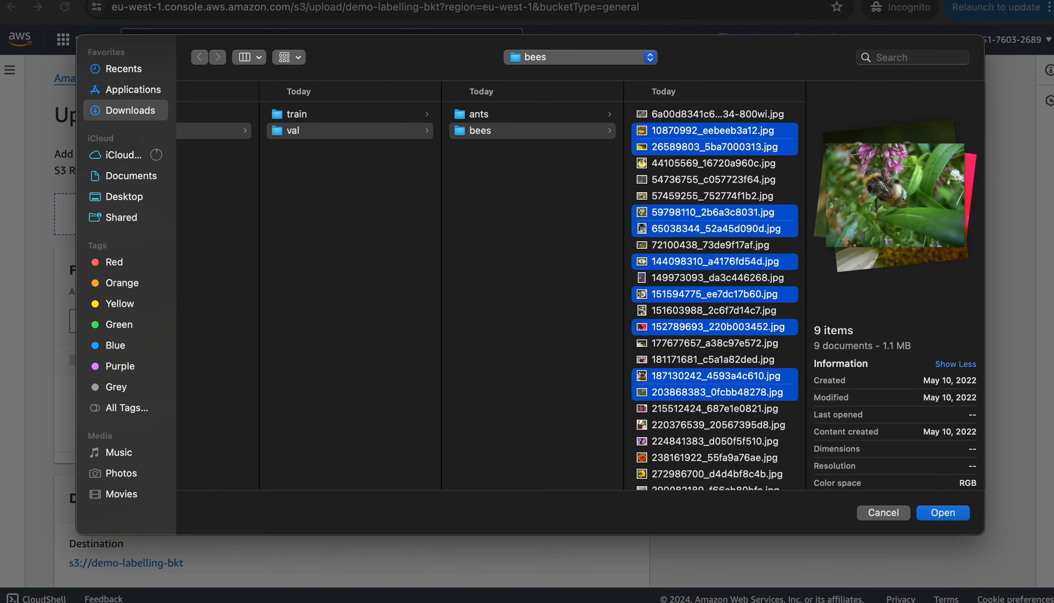
super+click(716, 393)
super+click(716, 408)
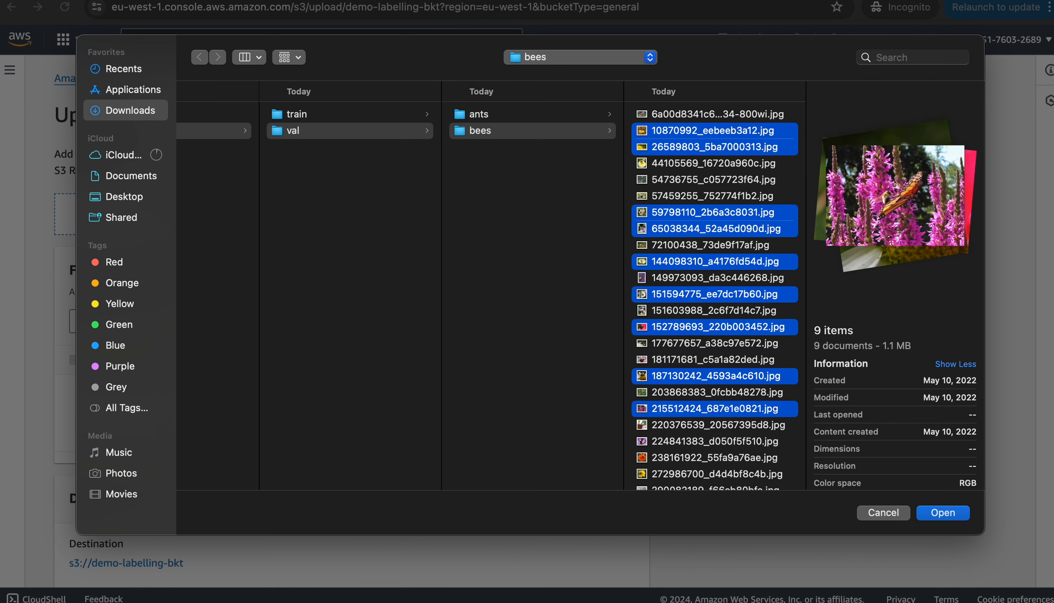
super+click(716, 408)
super+click(717, 425)
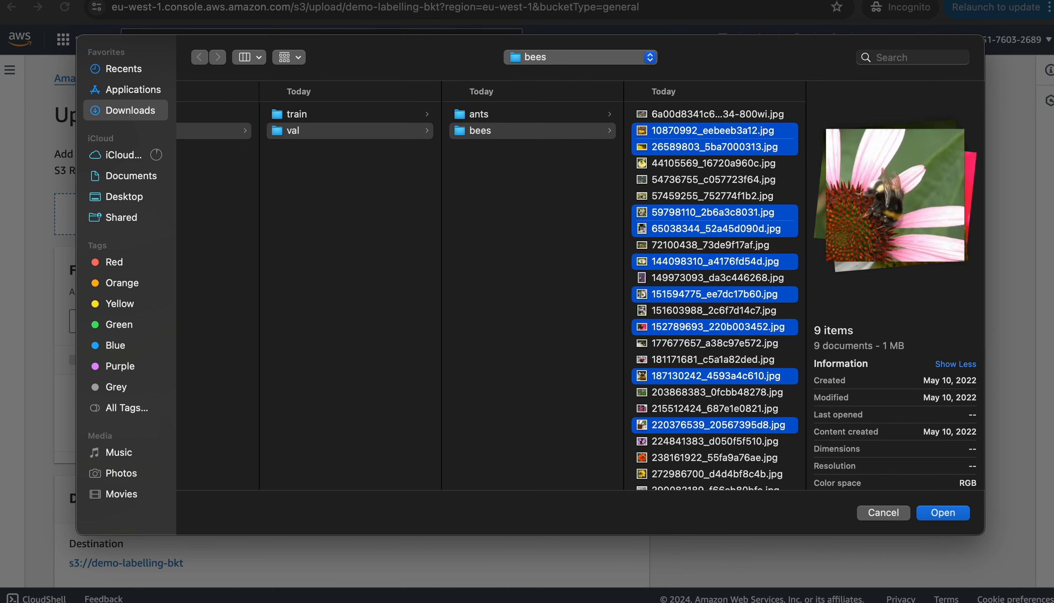
super+click(718, 425)
super+click(715, 442)
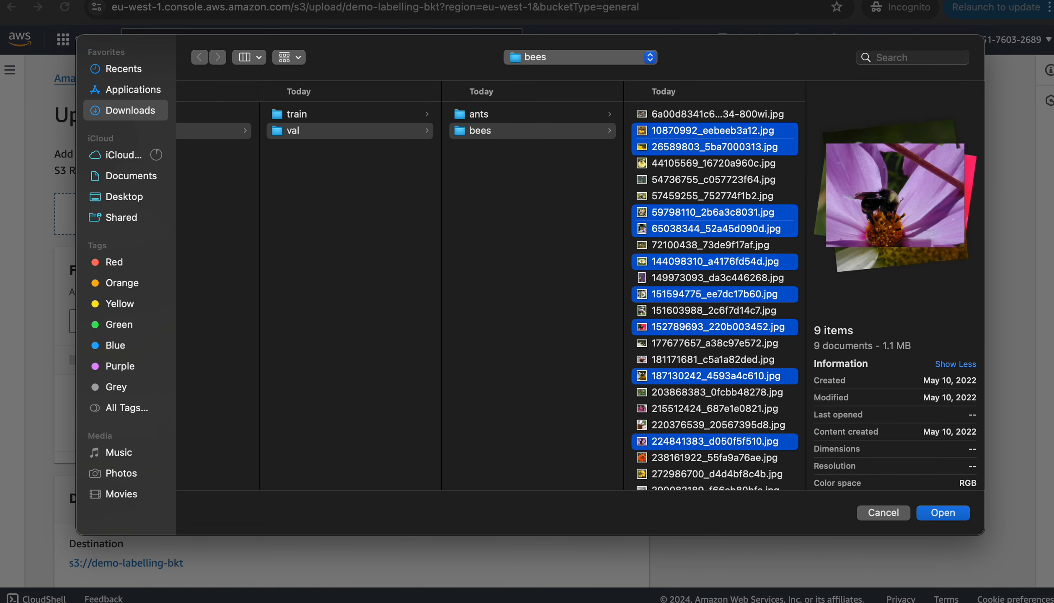
super+click(715, 442)
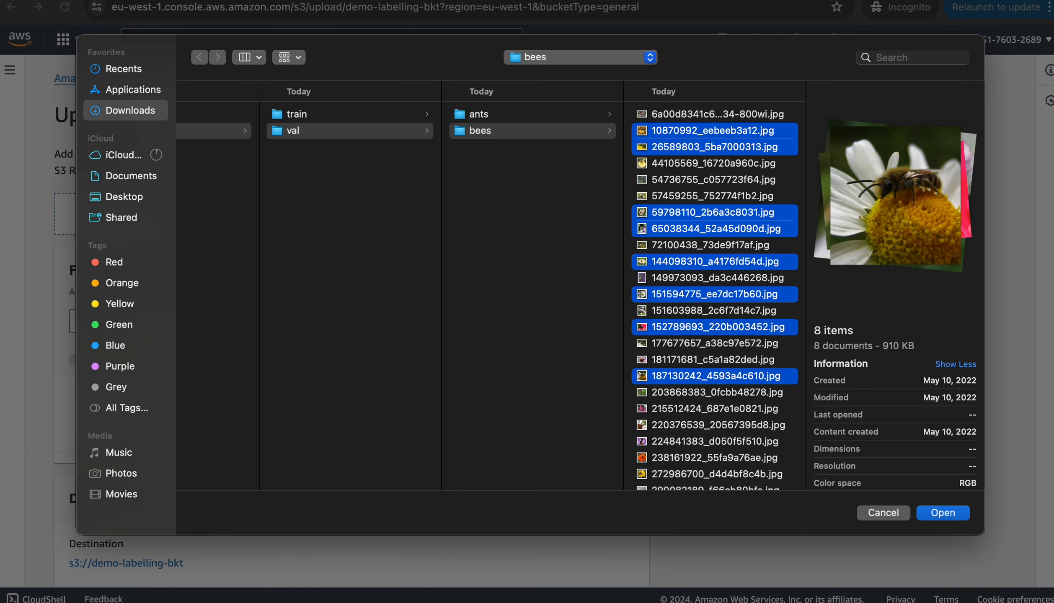
super+click(715, 457)
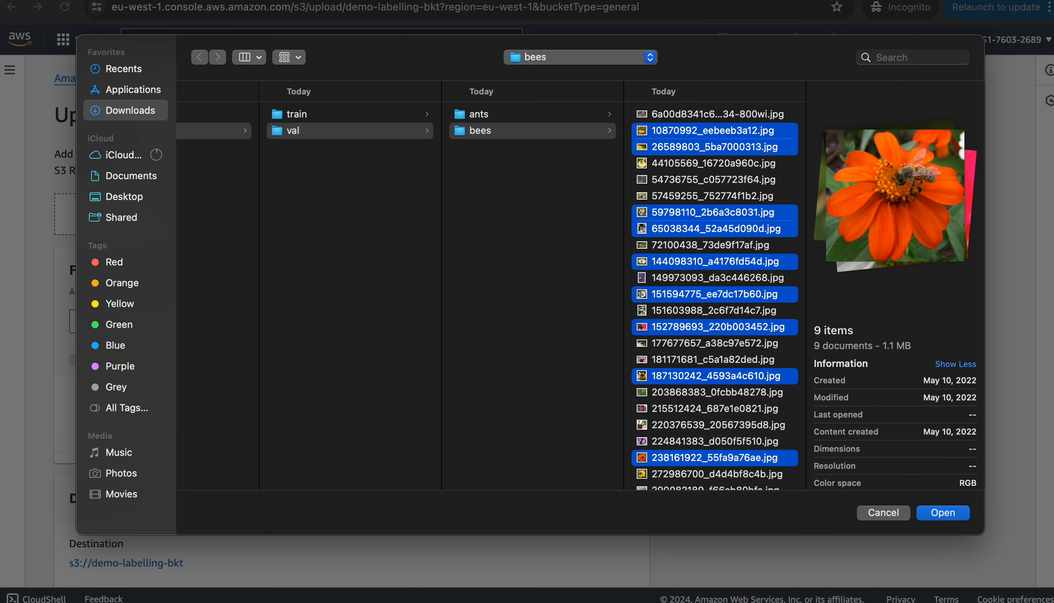
Confirm the nine bee images, upload them, and close the upload status page
key(Return)
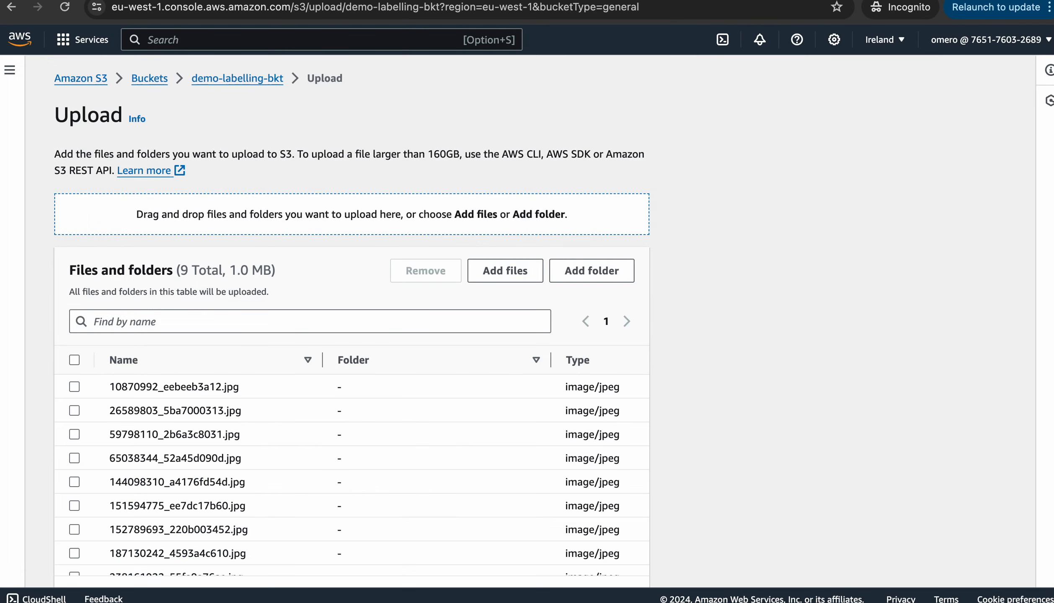
scroll(73, 506, down, 5)
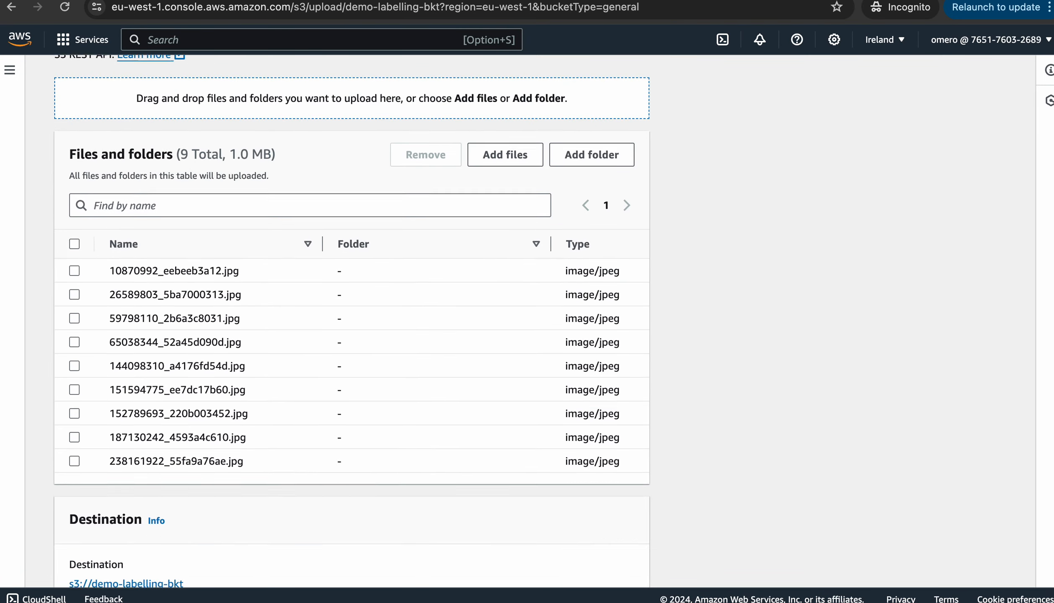
scroll(74, 505, down, 3)
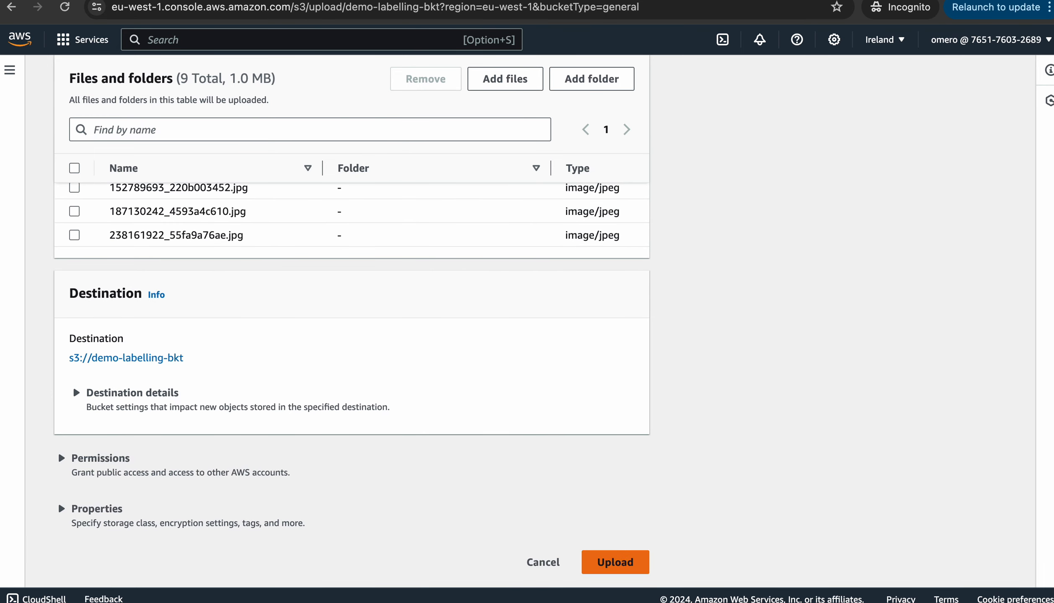
scroll(58, 500, up, 8)
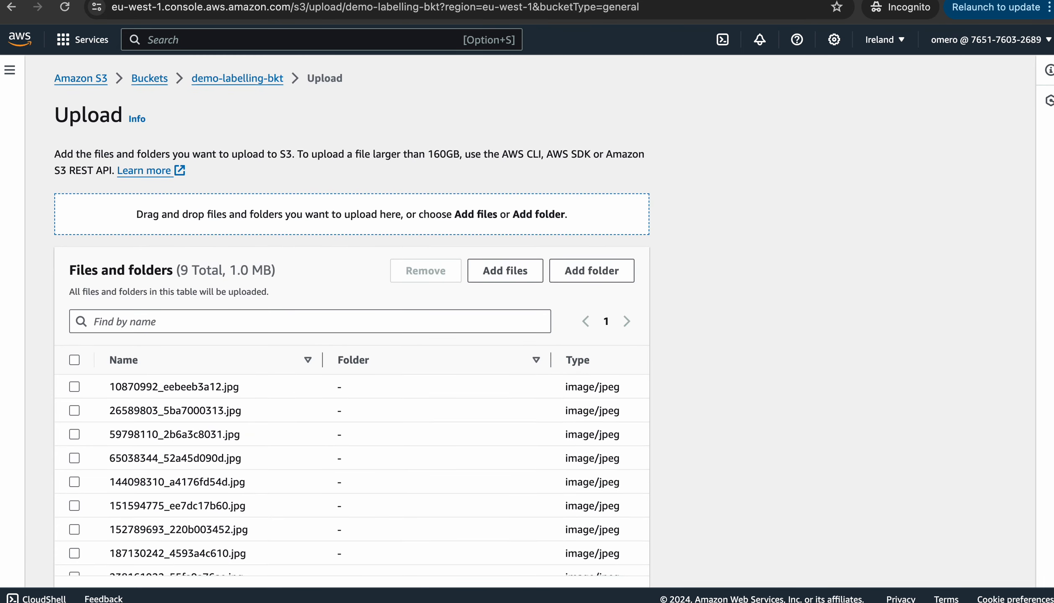
scroll(58, 500, down, 5)
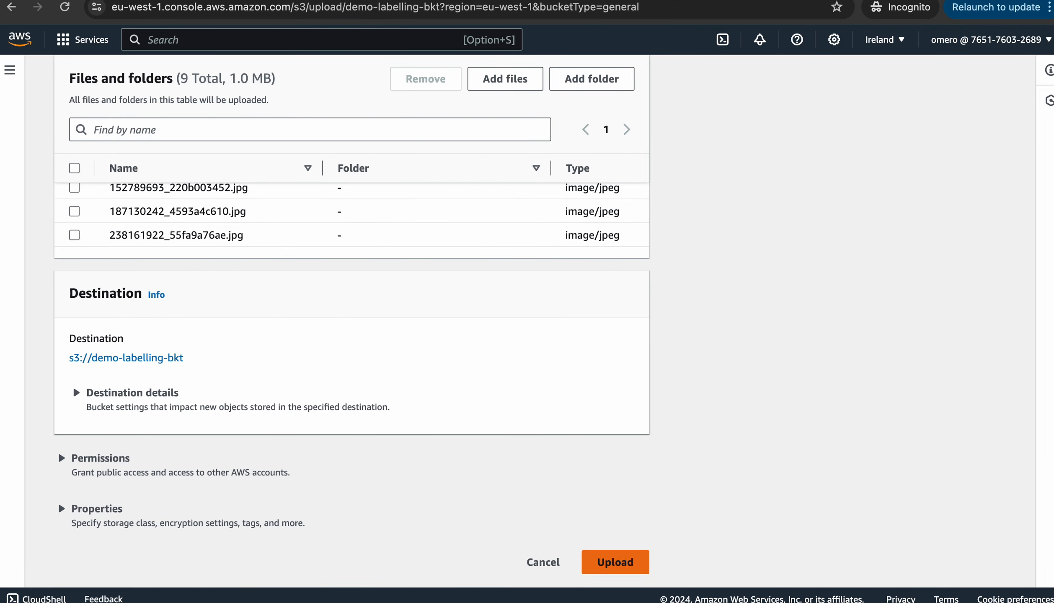
click(603, 560)
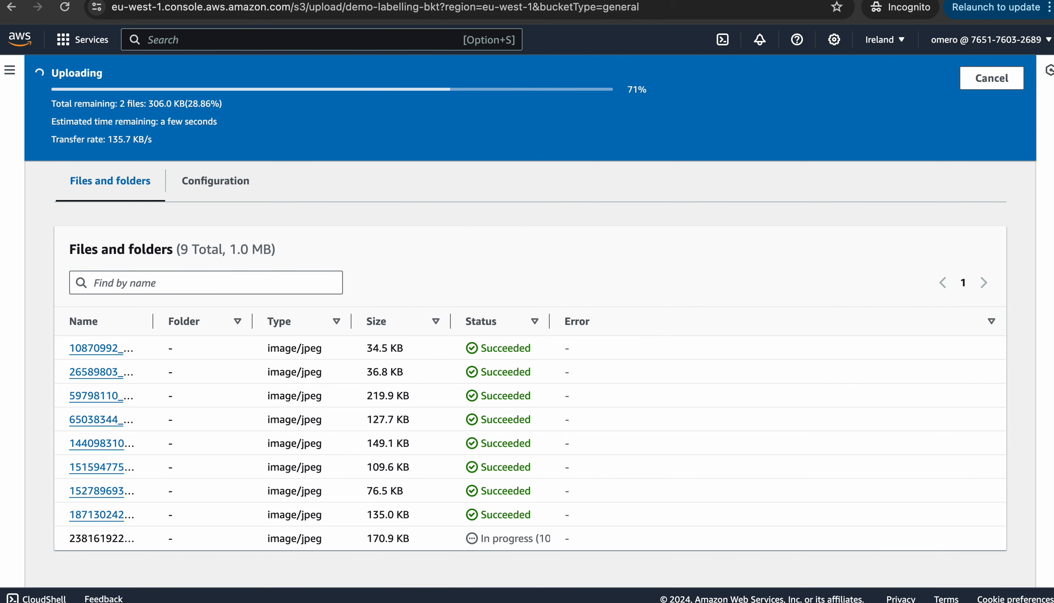
scroll(530, 347, up, 5)
click(977, 137)
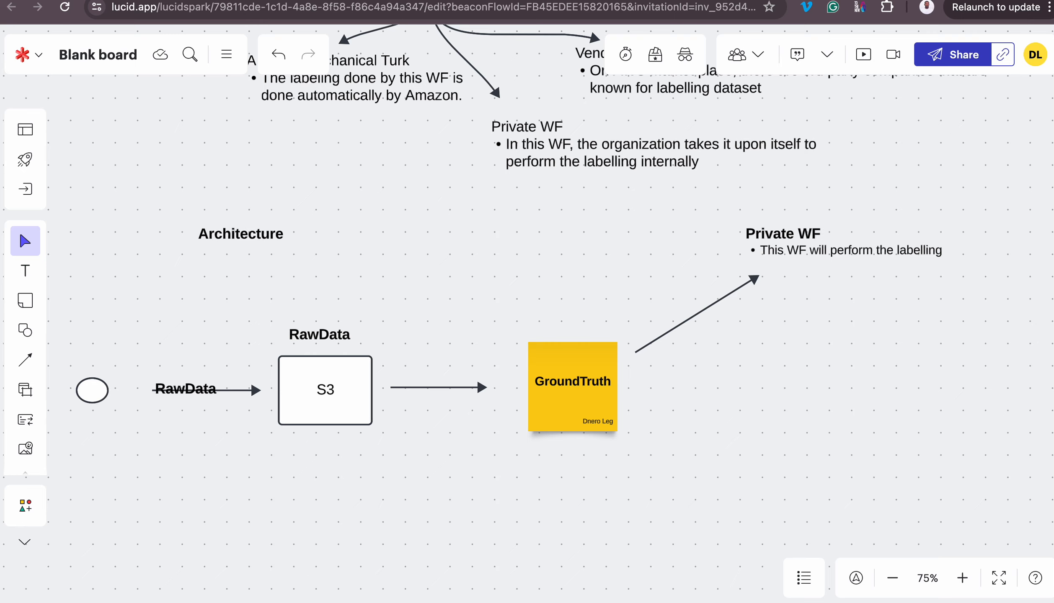
Use Mission Control to bring the S3 bucket browser window to the front
key(ctrl+Up)
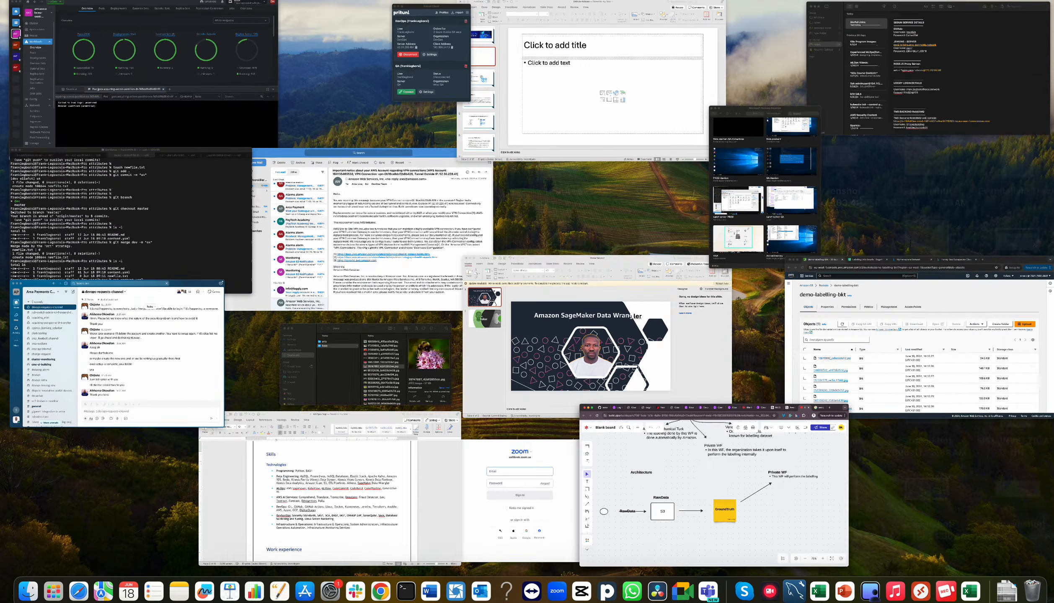
click(933, 340)
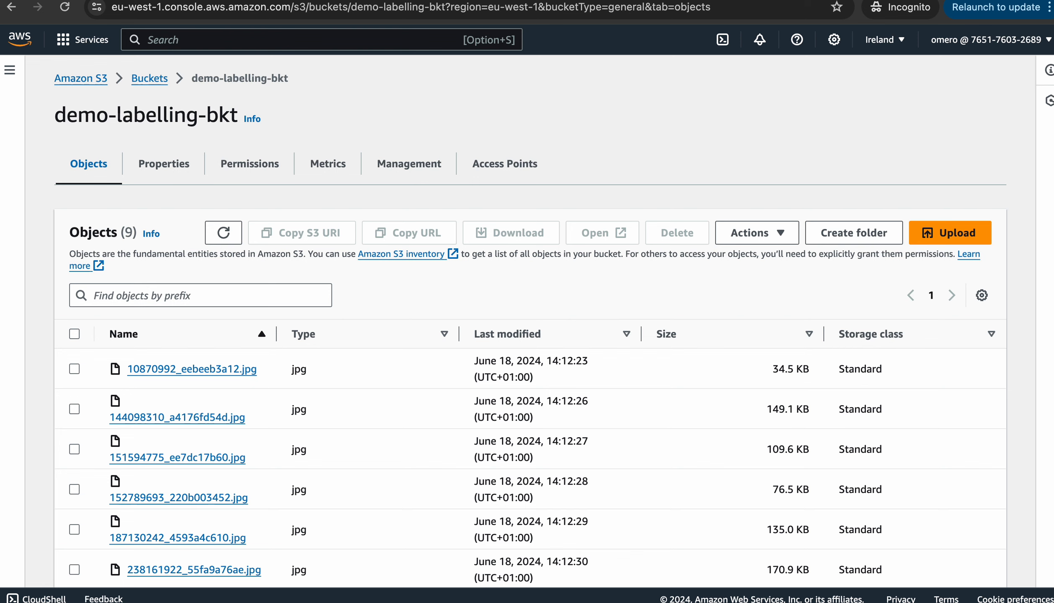
Duplicate the bucket tab and search the console for 'sagemaker' to open Amazon SageMaker
right_click(187, 2)
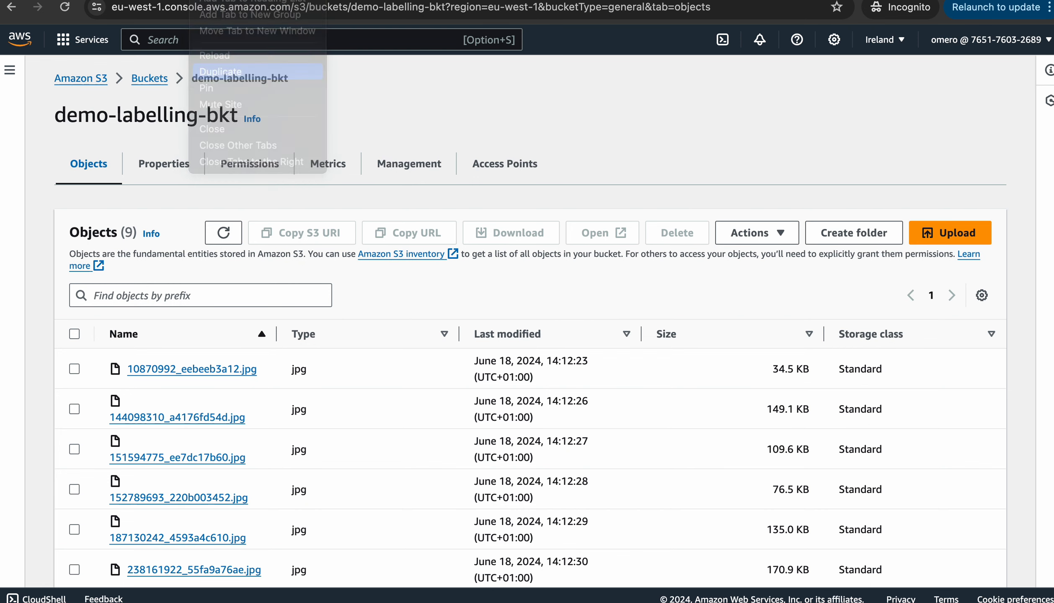
click(235, 72)
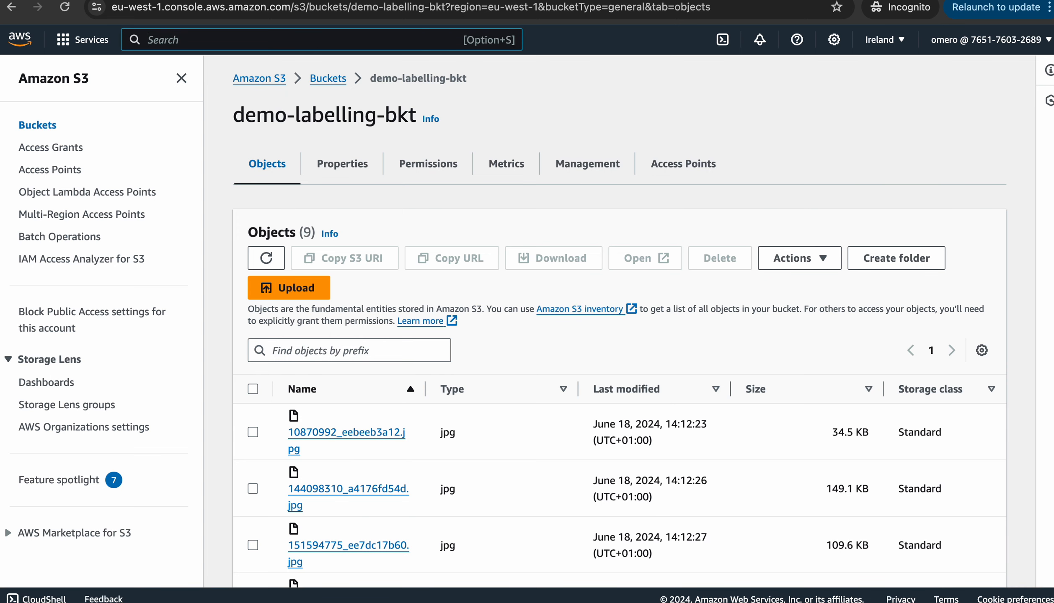
text(sagemaker)
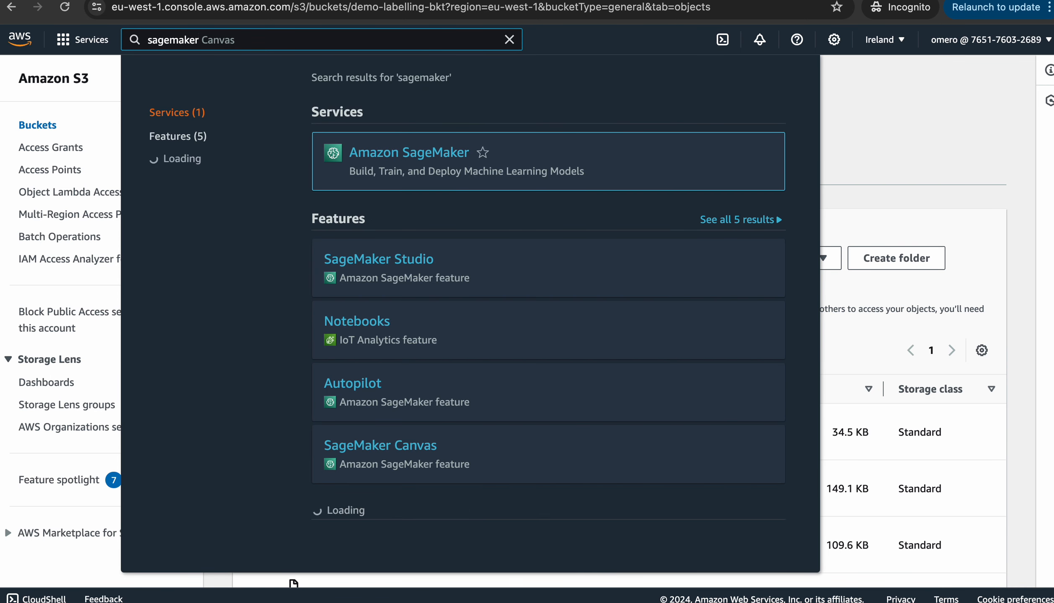
click(409, 152)
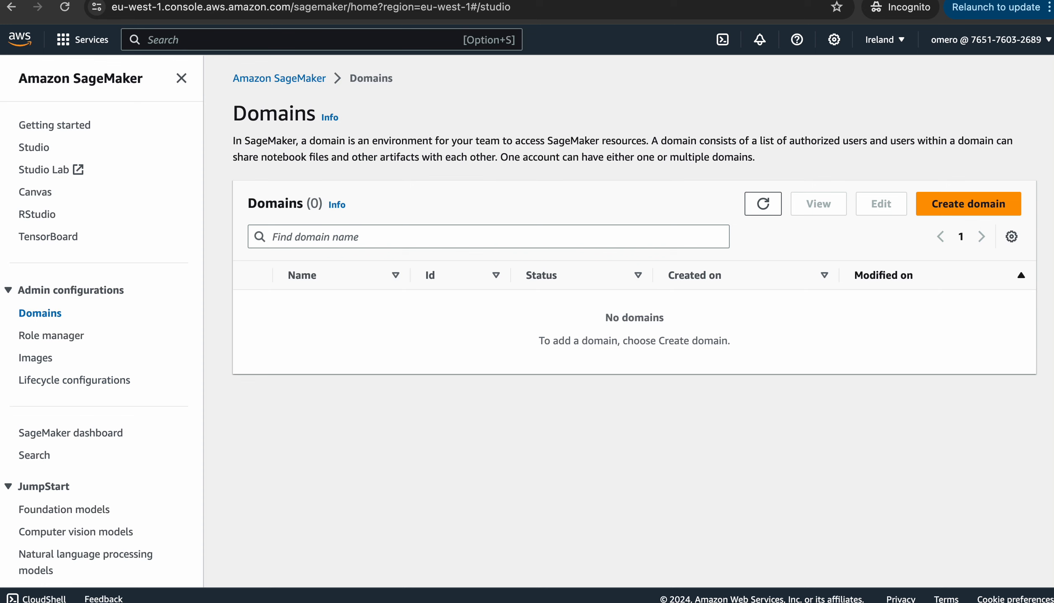
Expand Ground Truth in the SageMaker sidebar and go to Labeling workforces
scroll(70, 331, down, 5)
scroll(71, 331, down, 3)
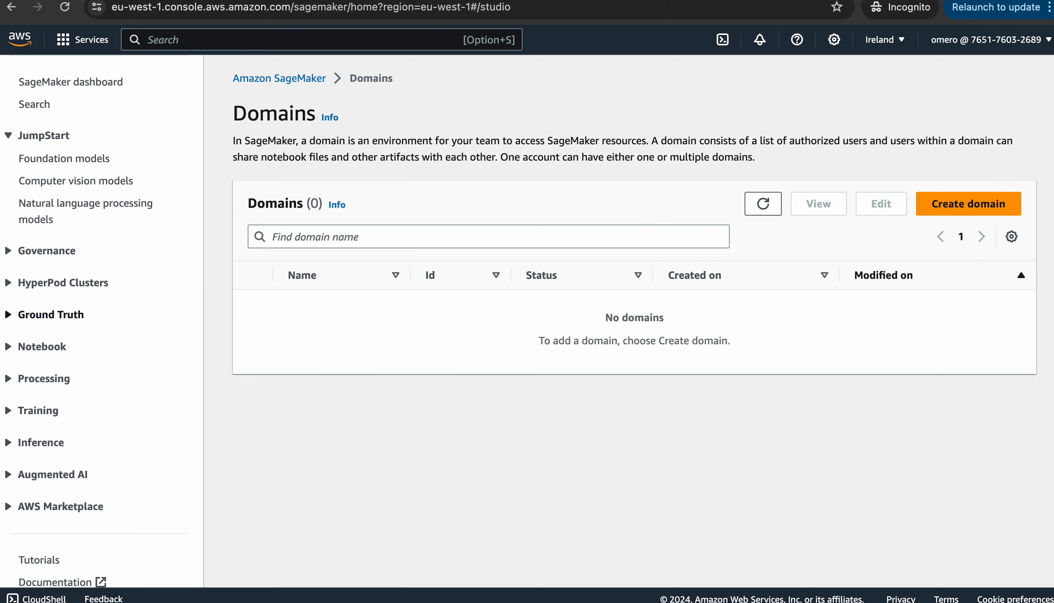
click(50, 314)
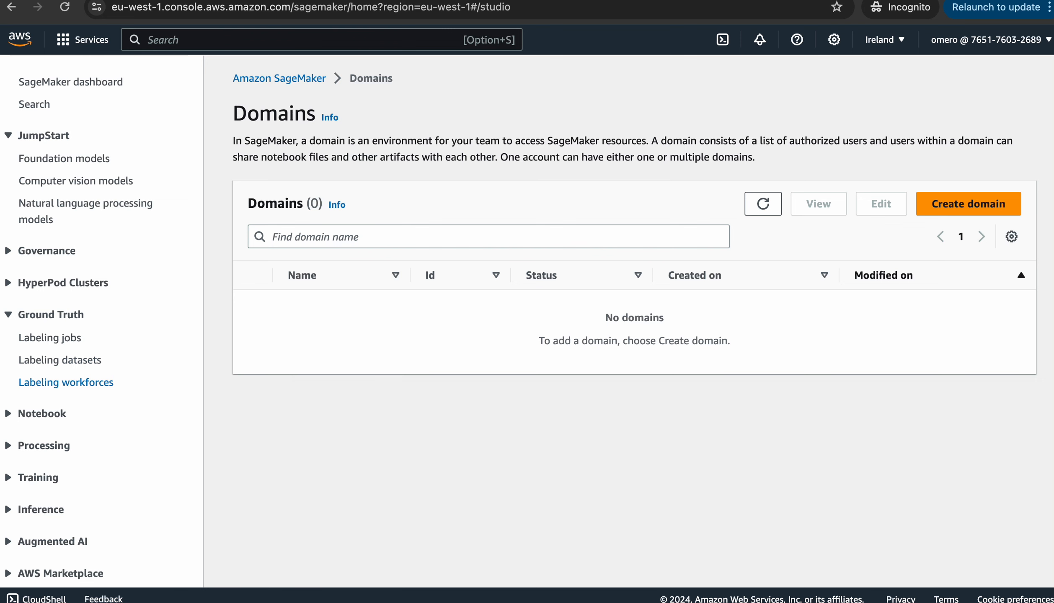
click(65, 382)
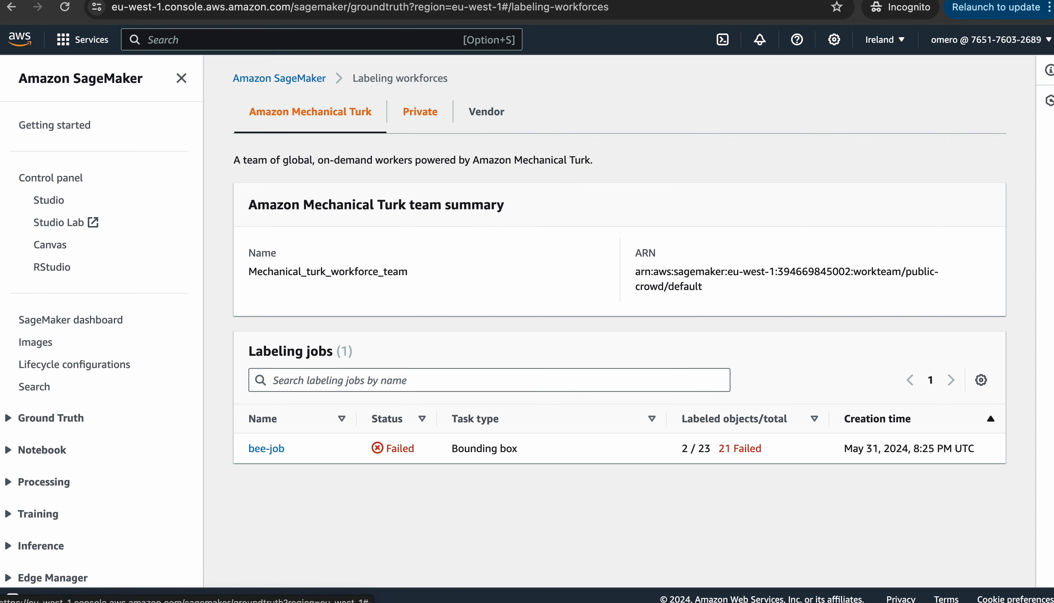
Check the Private and Vendor workforce tabs, then open Find data labeling services
click(420, 111)
click(486, 112)
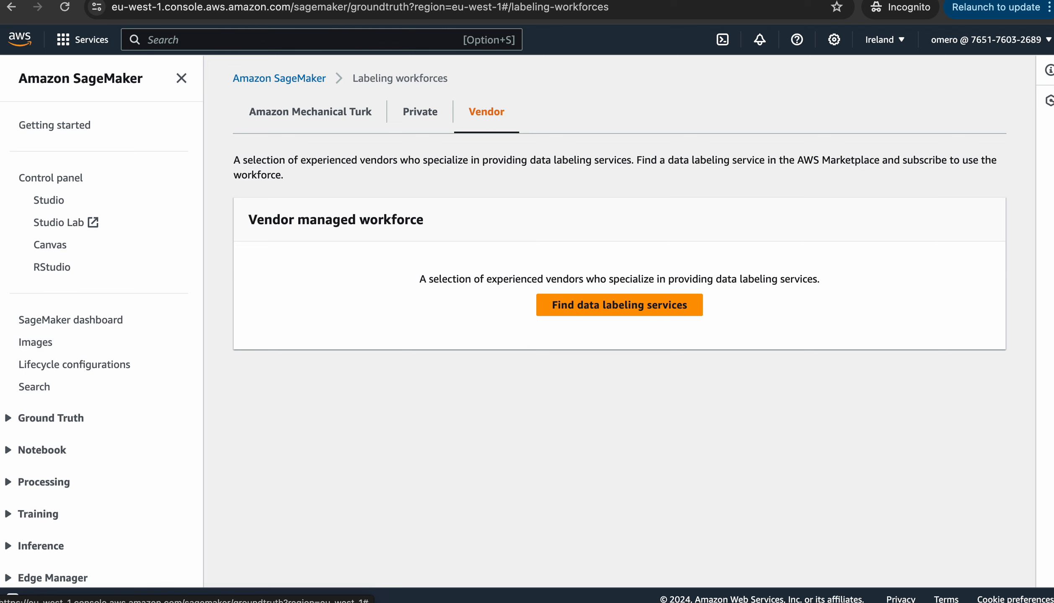
double_click(691, 279)
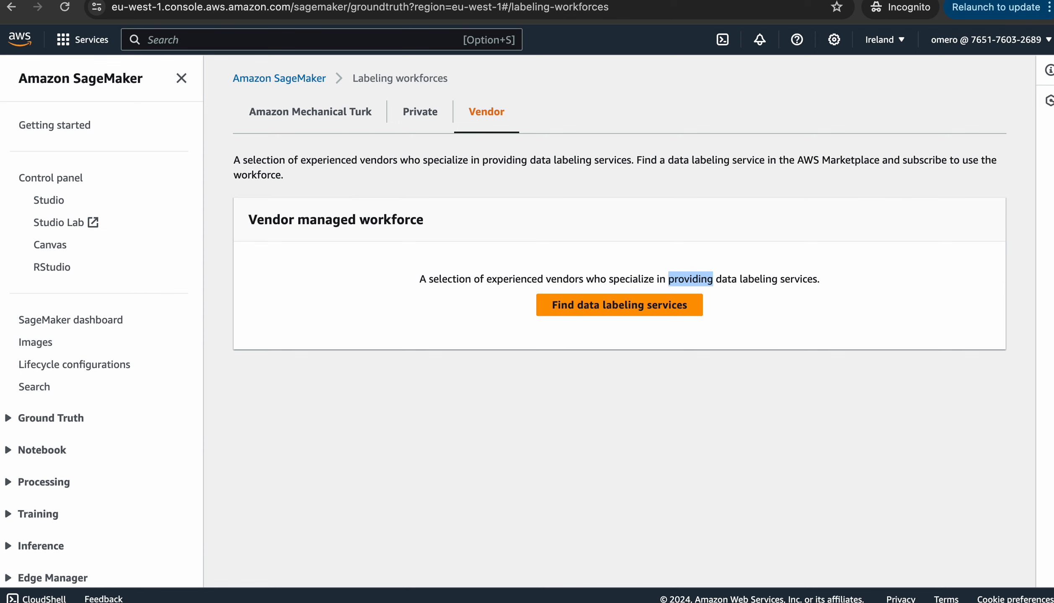
double_click(798, 279)
click(620, 305)
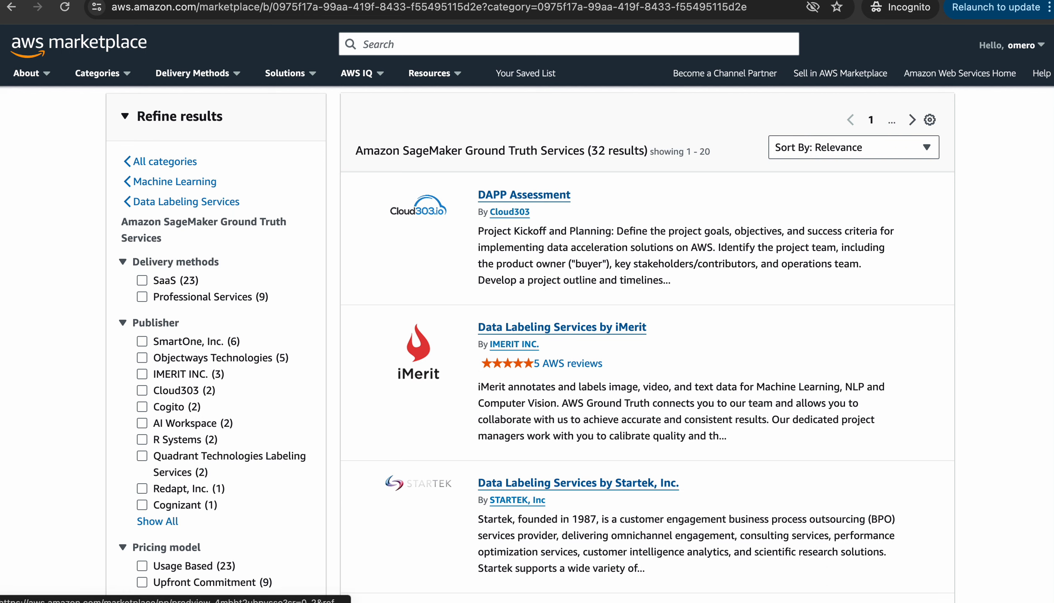
scroll(530, 344, down, 2)
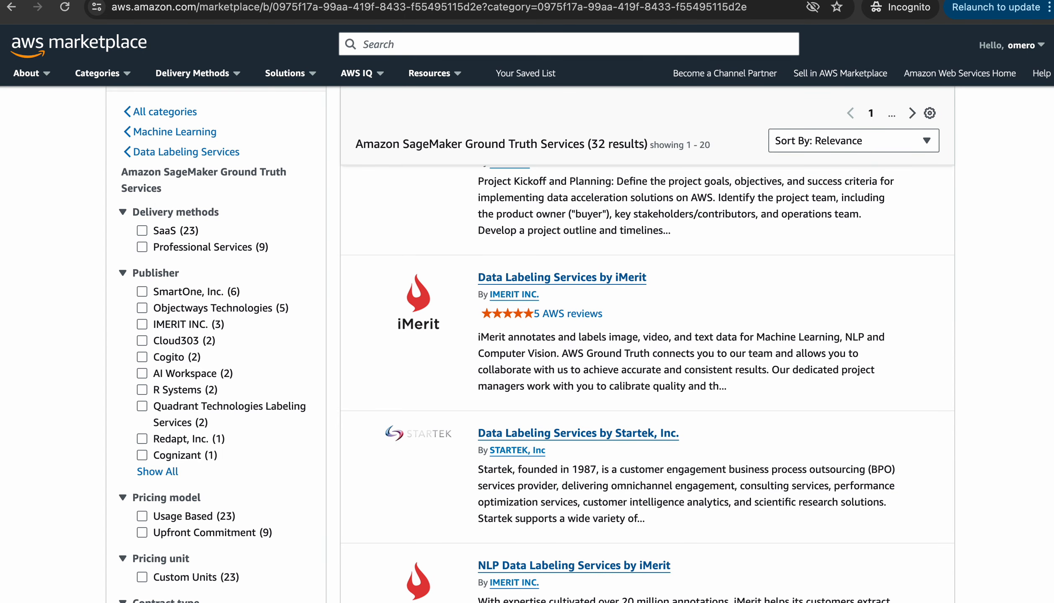
scroll(531, 346, down, 4)
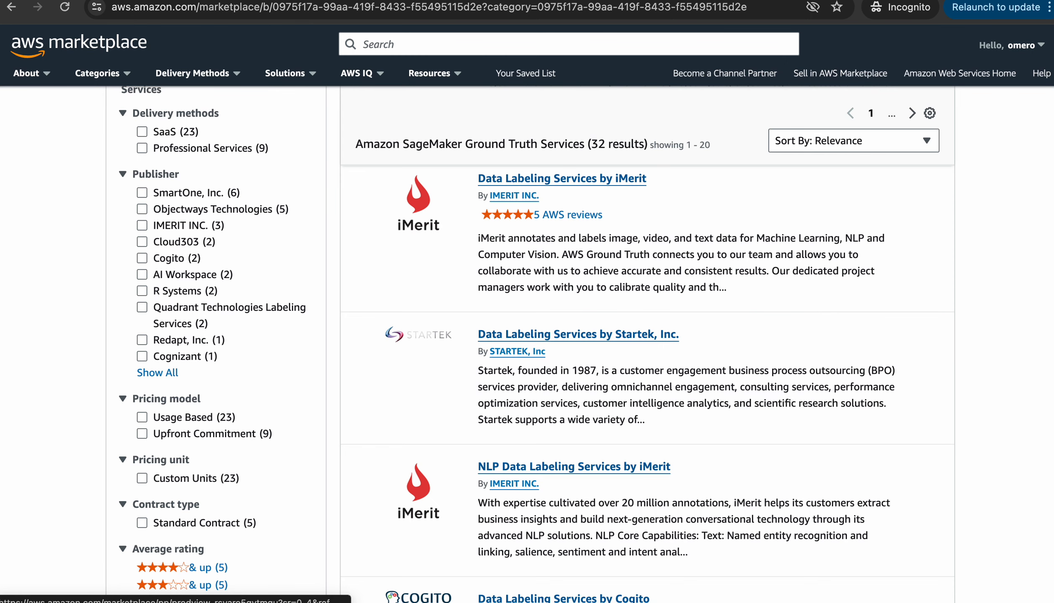
scroll(647, 335, down, 3)
scroll(647, 335, up, 5)
scroll(648, 336, down, 6)
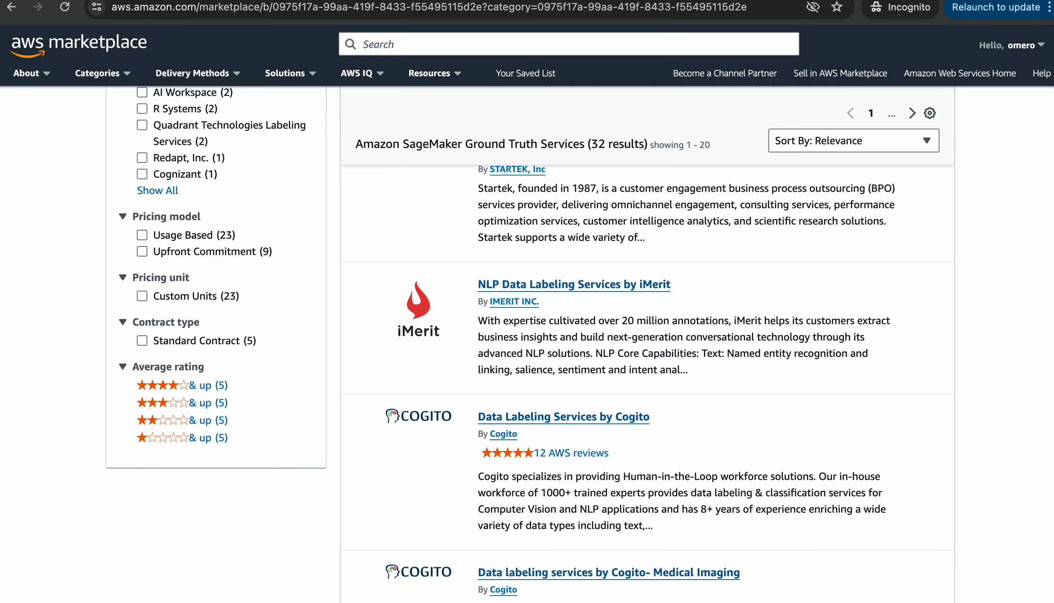
scroll(647, 336, down, 2)
scroll(647, 335, down, 20)
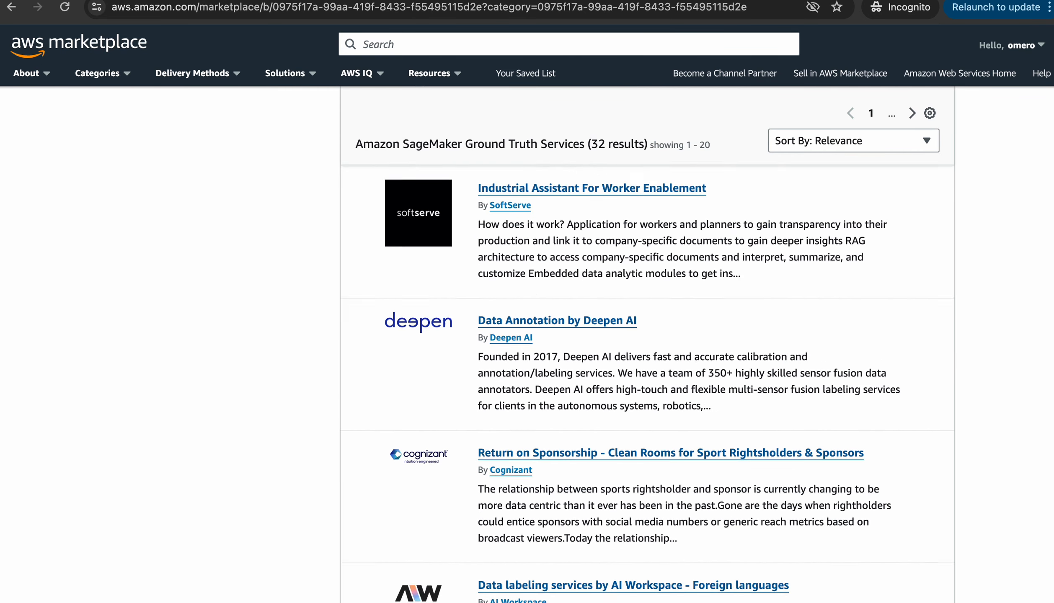
scroll(647, 336, down, 2)
scroll(647, 335, down, 20)
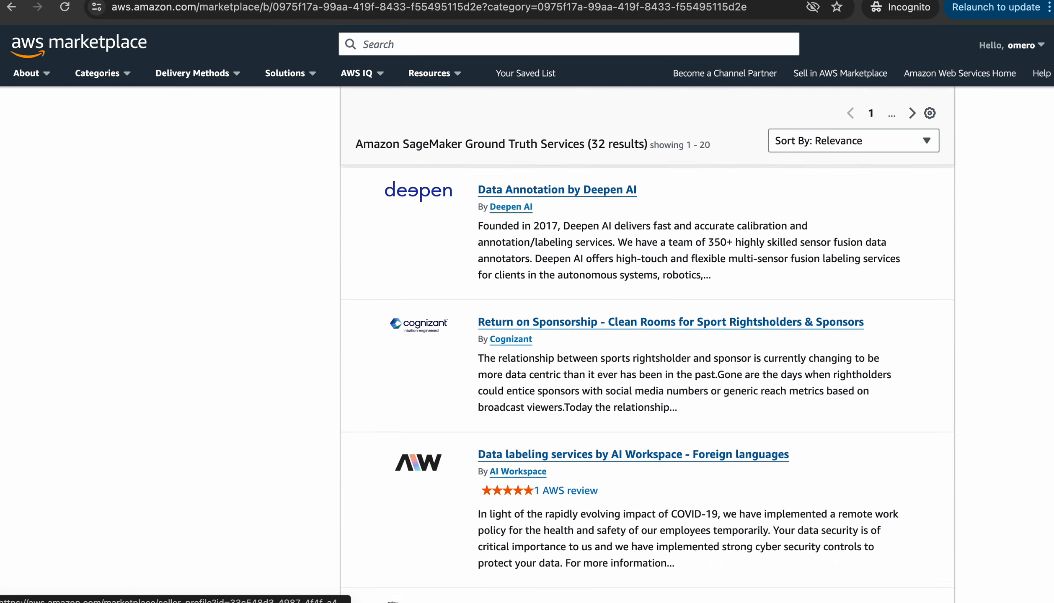
scroll(647, 335, down, 14)
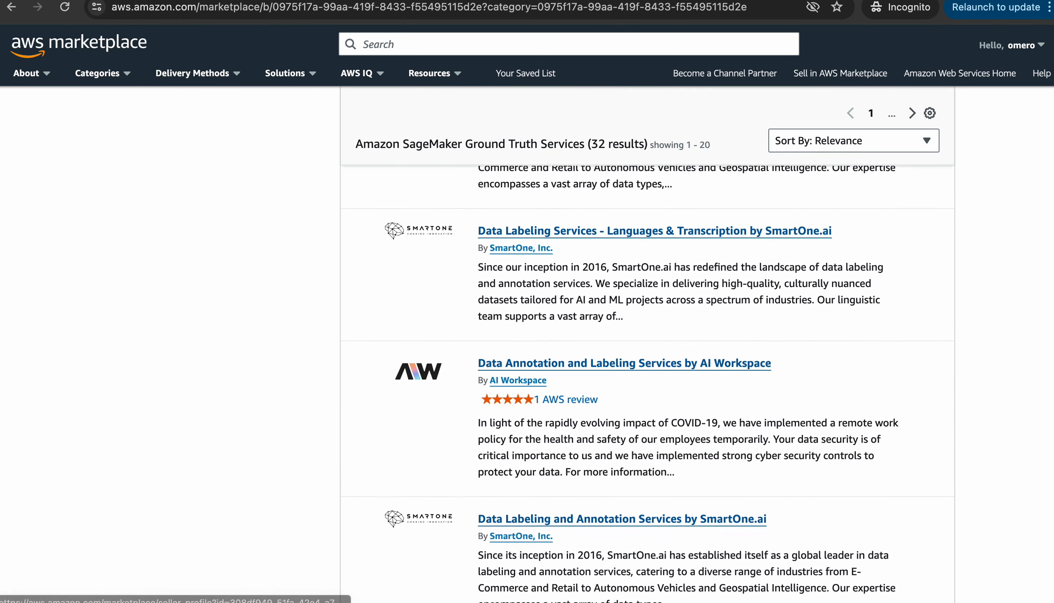
scroll(488, 268, down, 1)
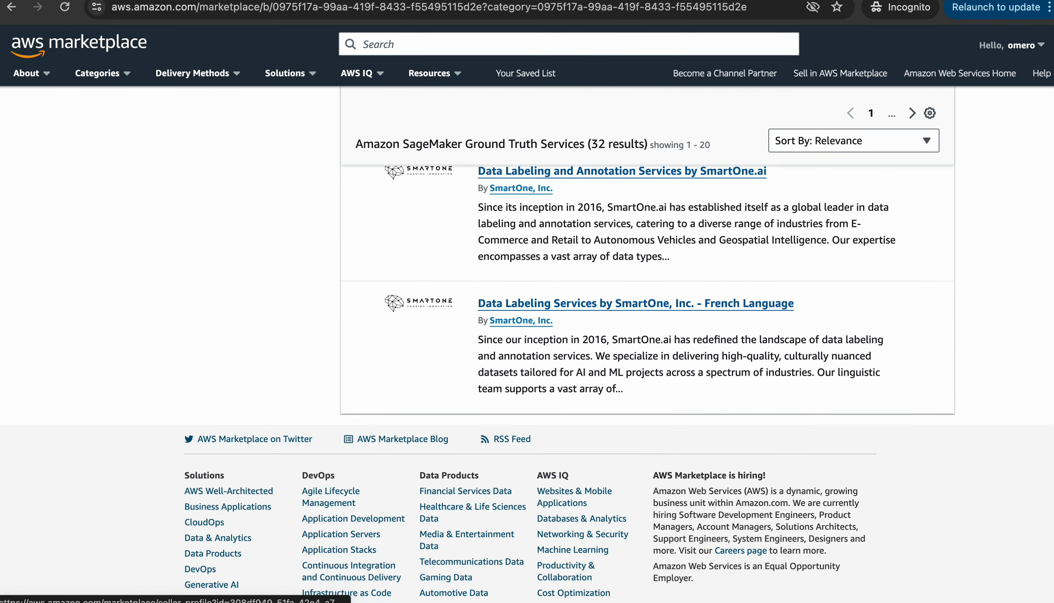
scroll(488, 269, up, 20)
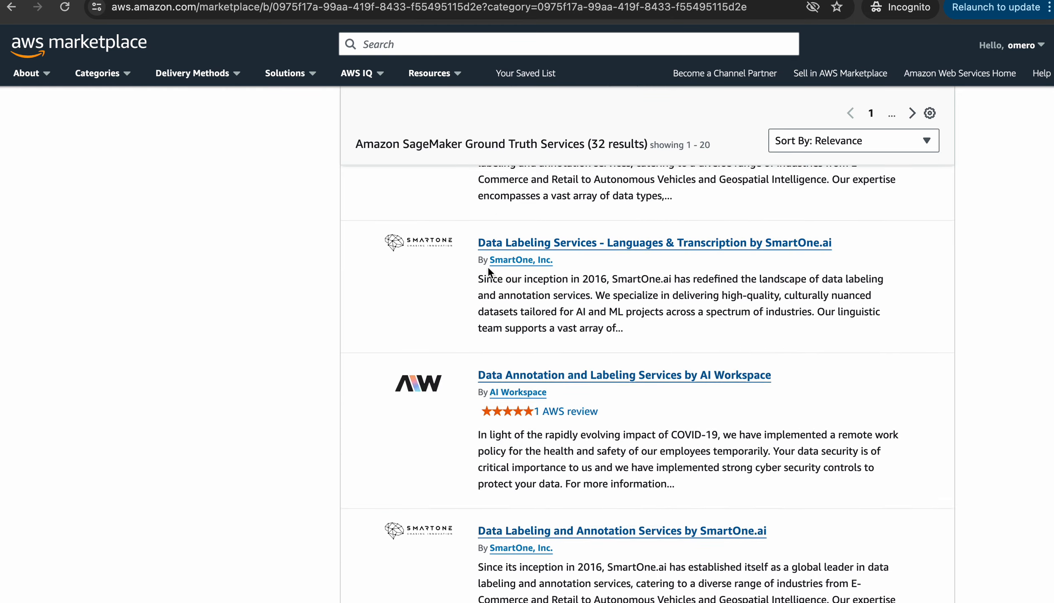
click(854, 141)
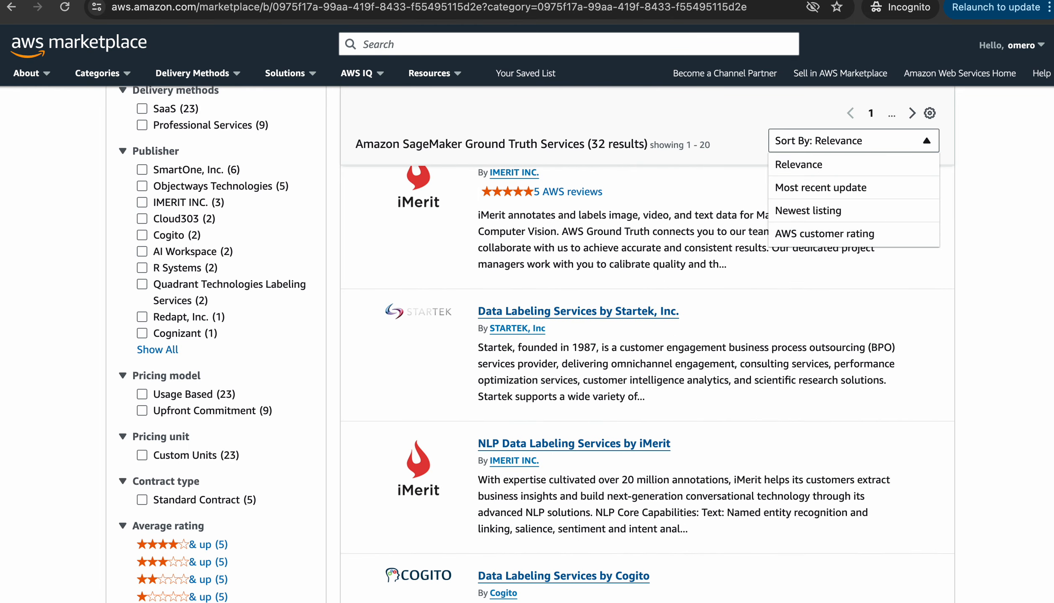
click(854, 141)
scroll(647, 344, up, 5)
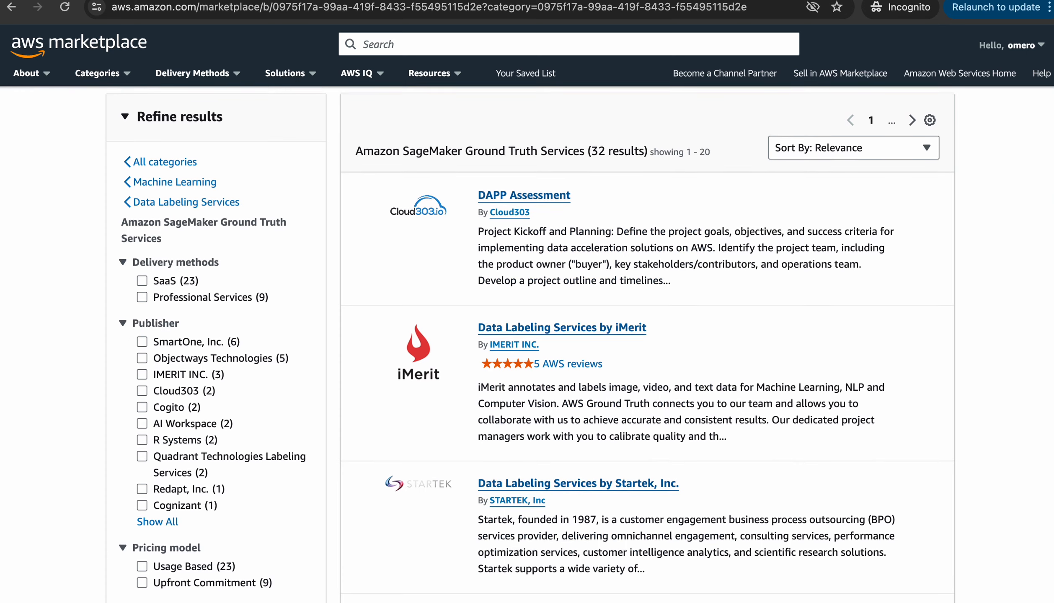
scroll(648, 343, down, 1)
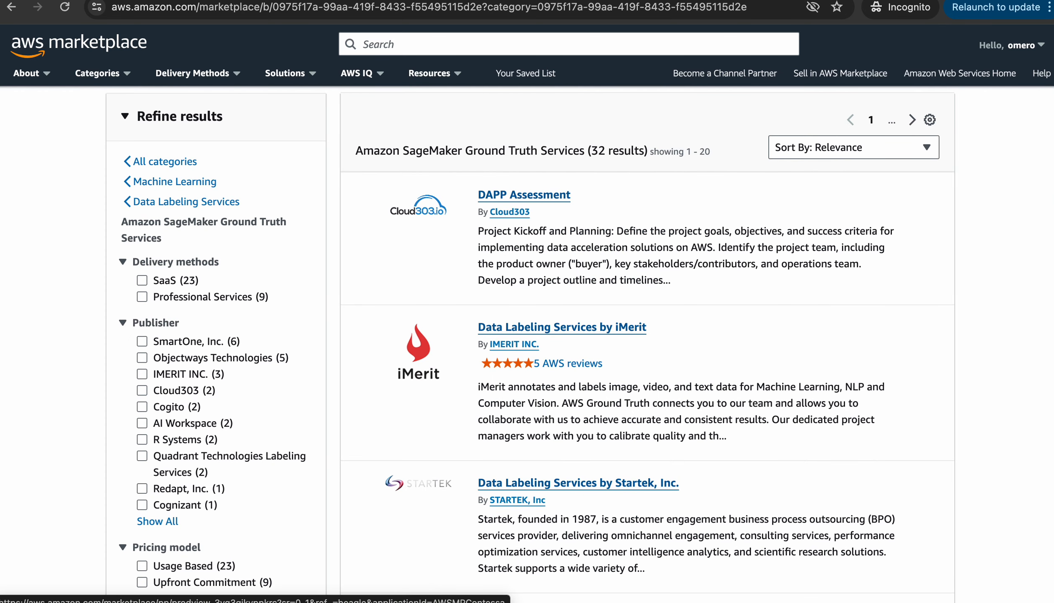
Open Cloud303's DAPP Assessment product and read through its Overview and Expected Deliverables
click(523, 194)
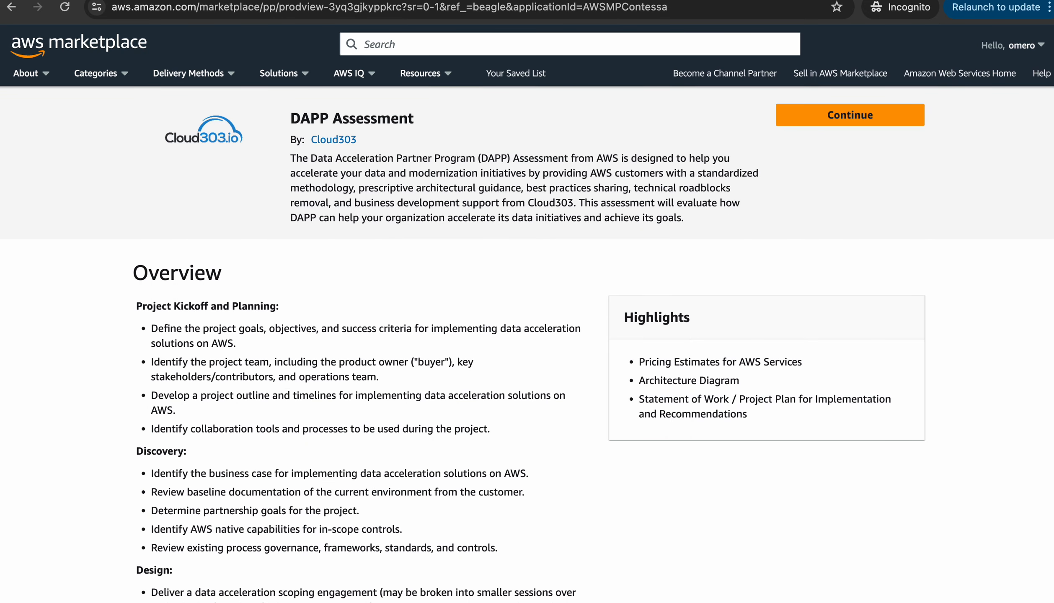
scroll(527, 336, down, 3)
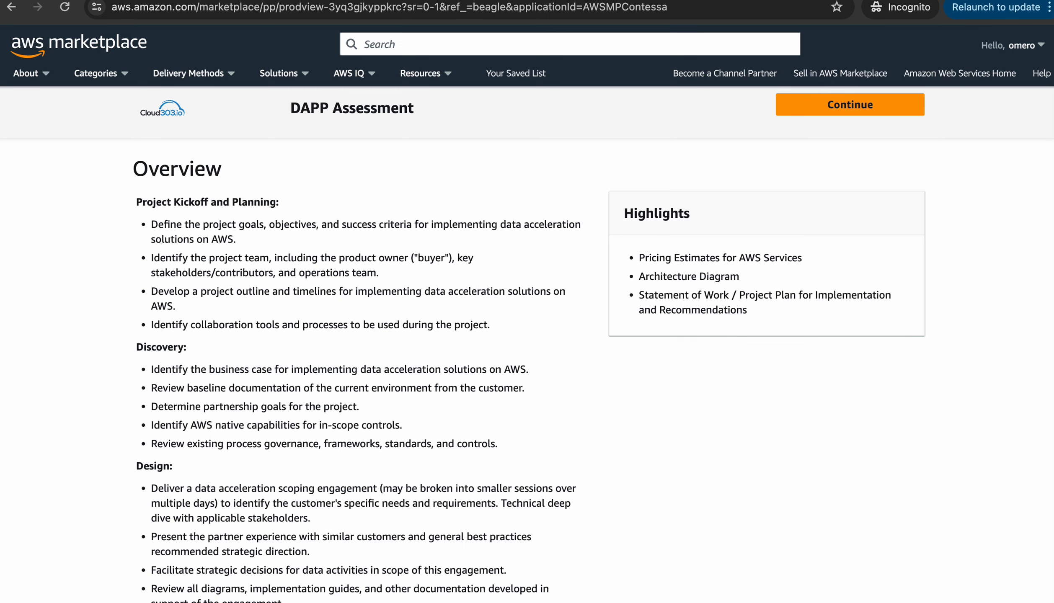
scroll(361, 348, down, 9)
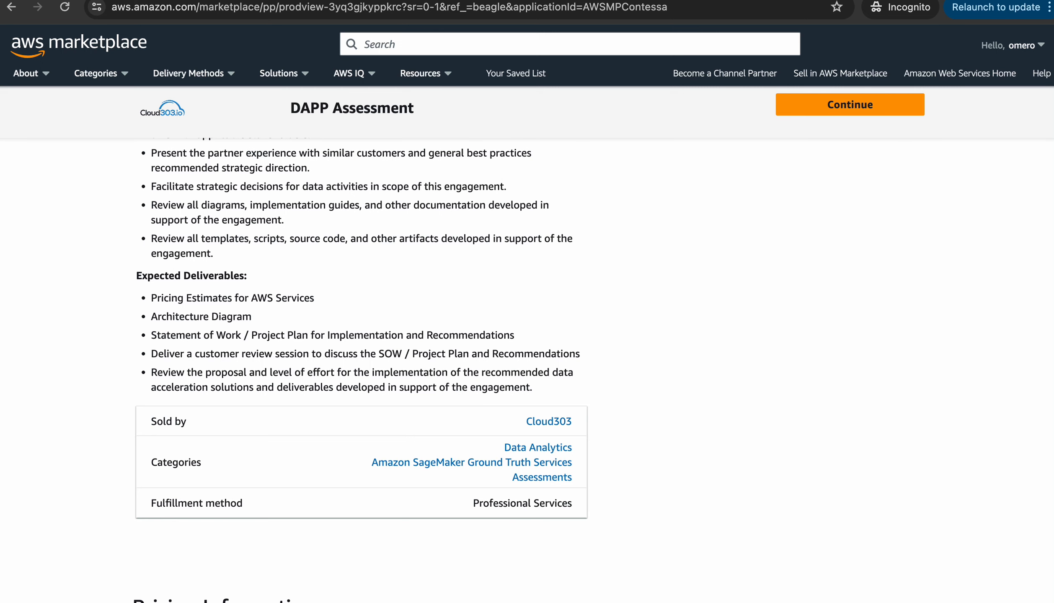
scroll(527, 343, up, 15)
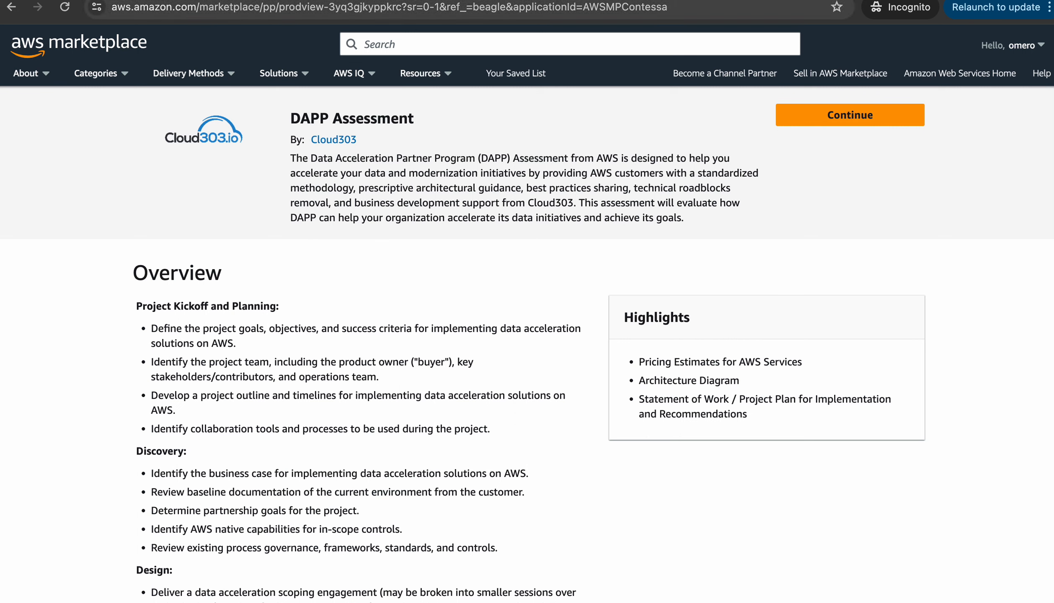
click(570, 44)
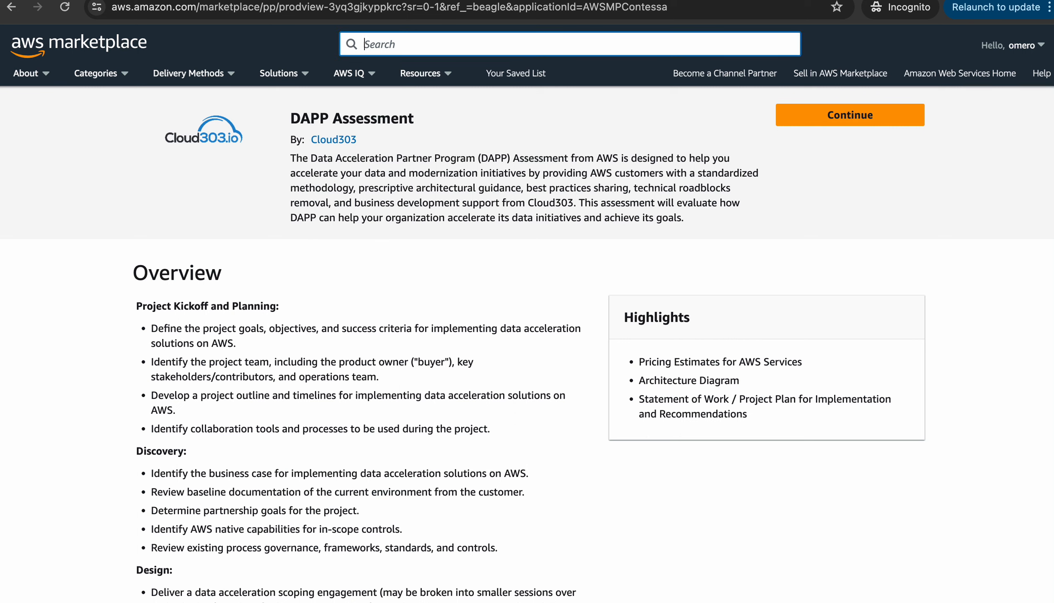
Search AWS Marketplace for sagemaker using the suggested term
text(sage)
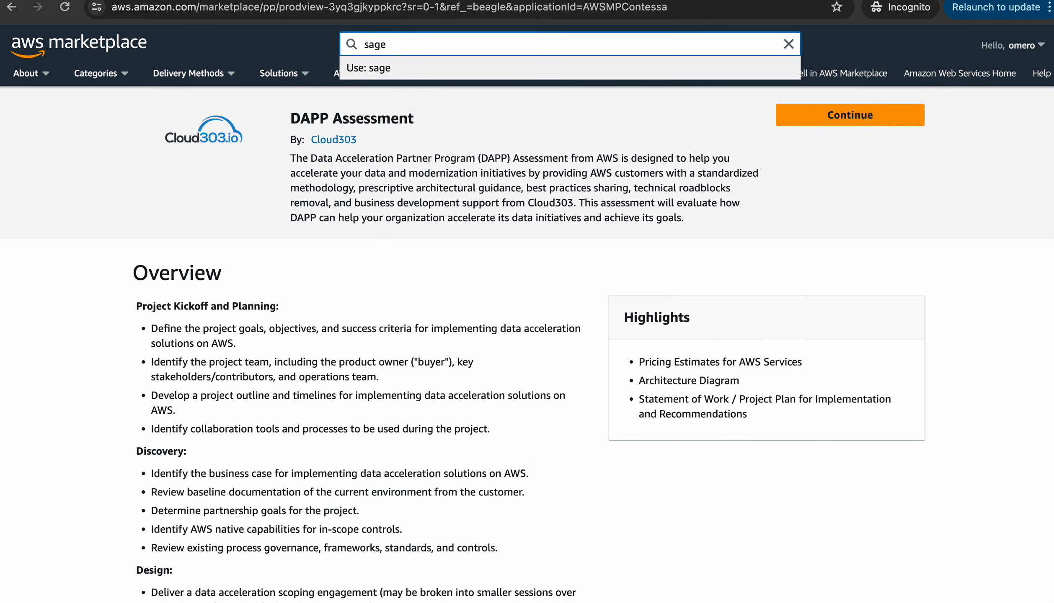
key(Down)
key(Return)
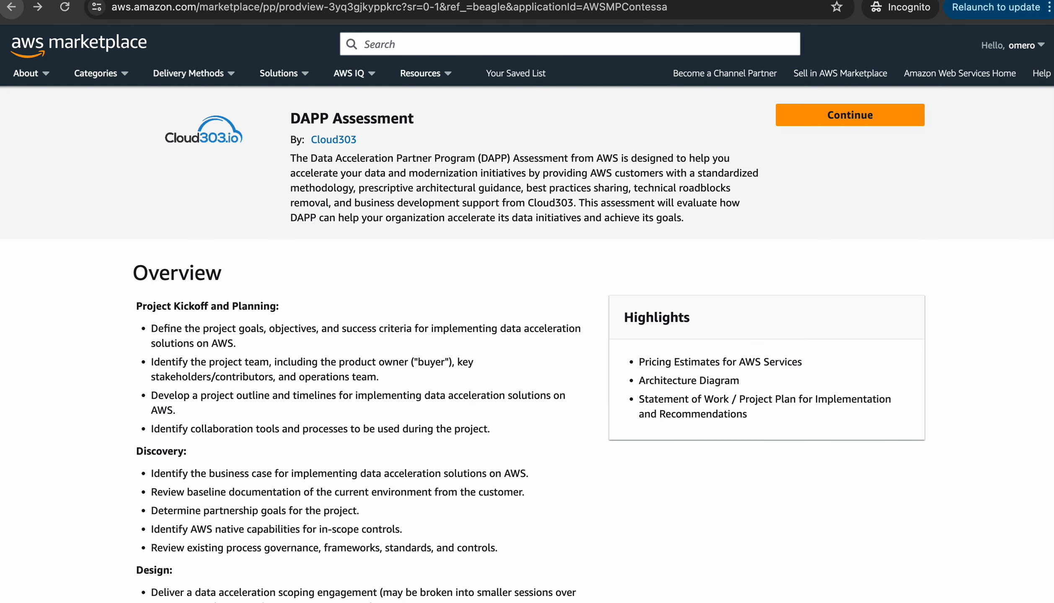
Go back to SageMaker's Labeling workforces page and view the Vendor workforce section
click(11, 7)
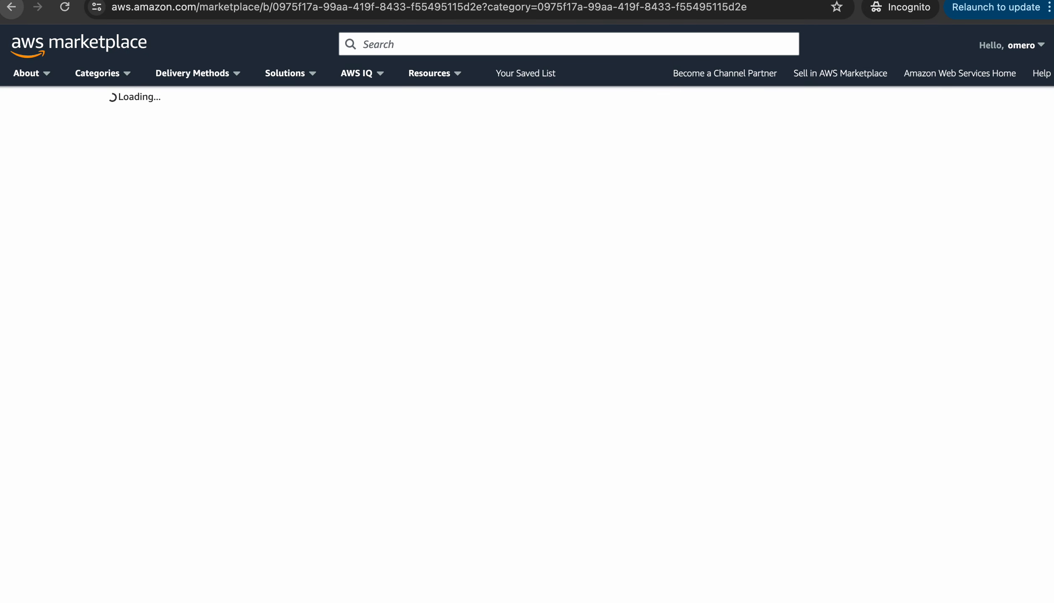
click(12, 7)
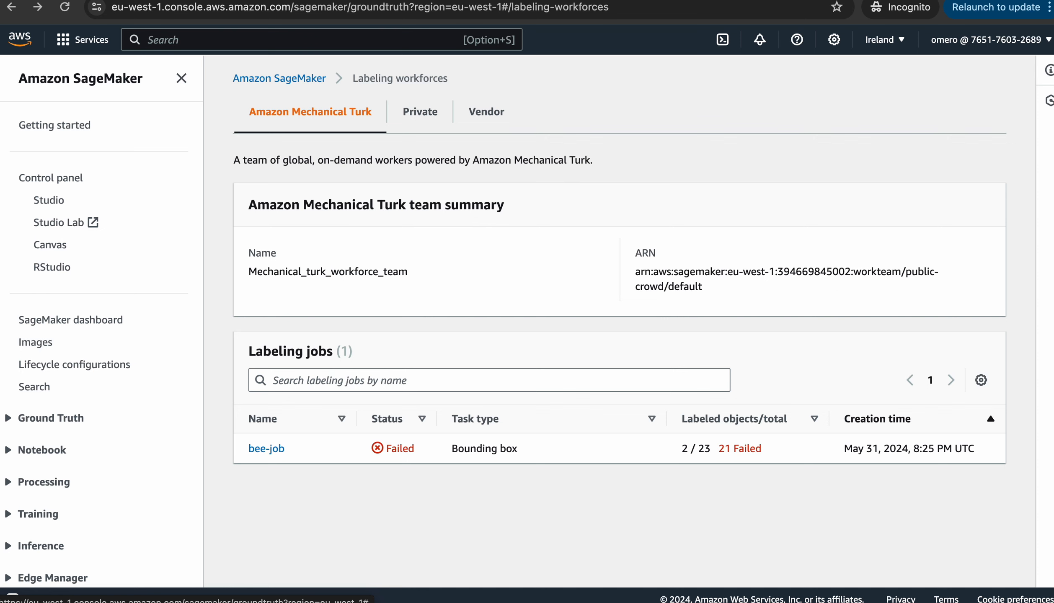
click(486, 112)
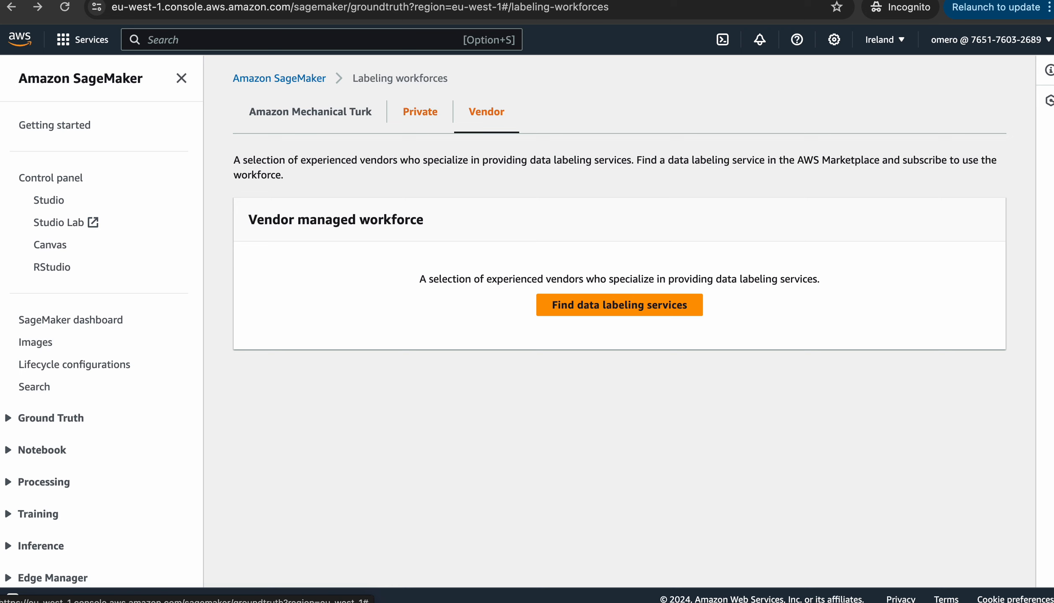
Switch to the Private workforce tab and start a new private team
click(421, 111)
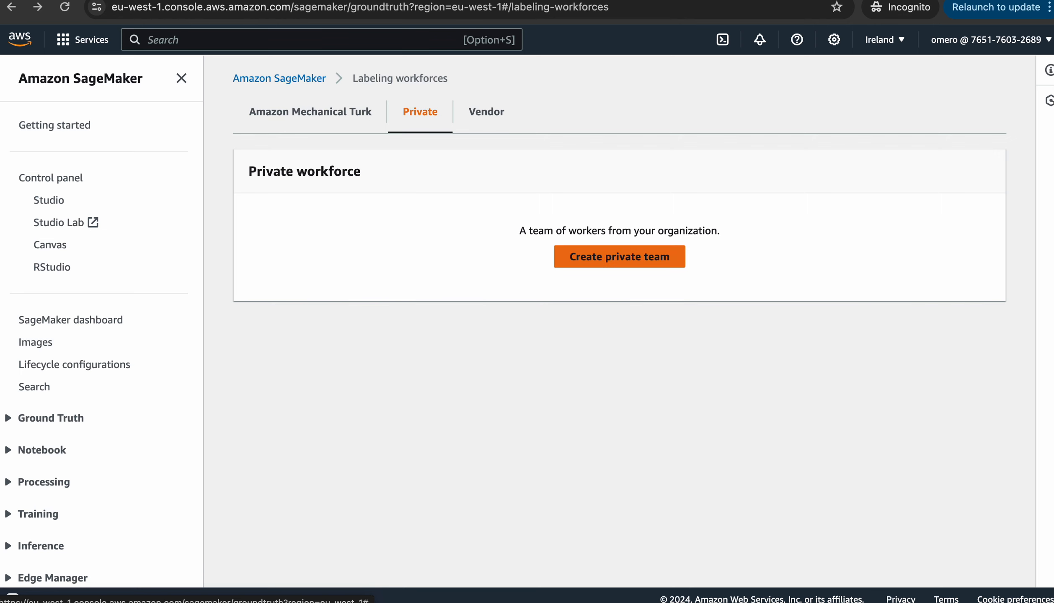
click(619, 256)
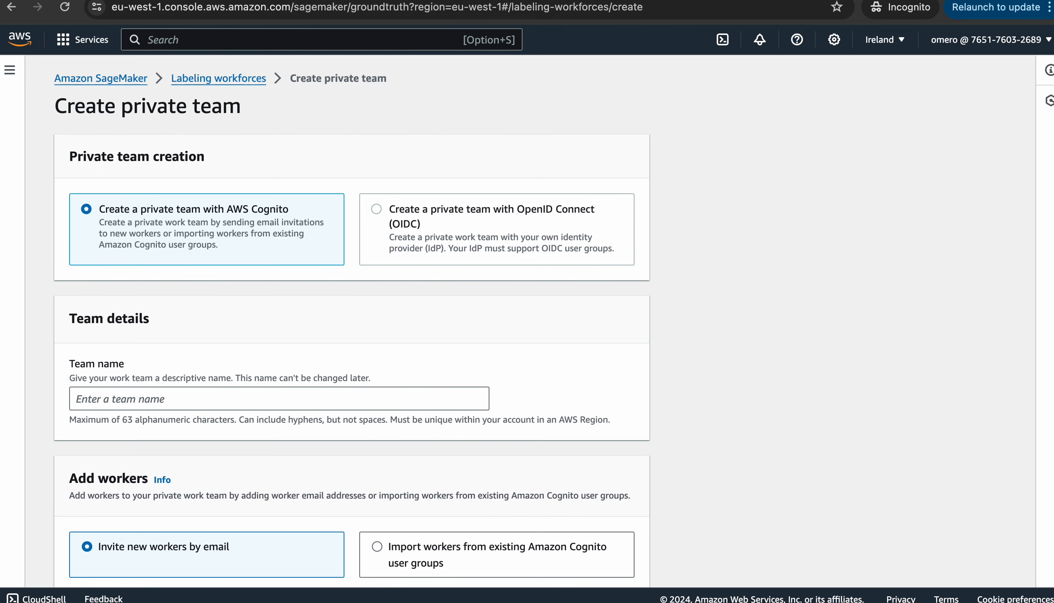
Enter DataLabelingTeam as the team name, then move to the Email addresses box
scroll(352, 318, down, 1)
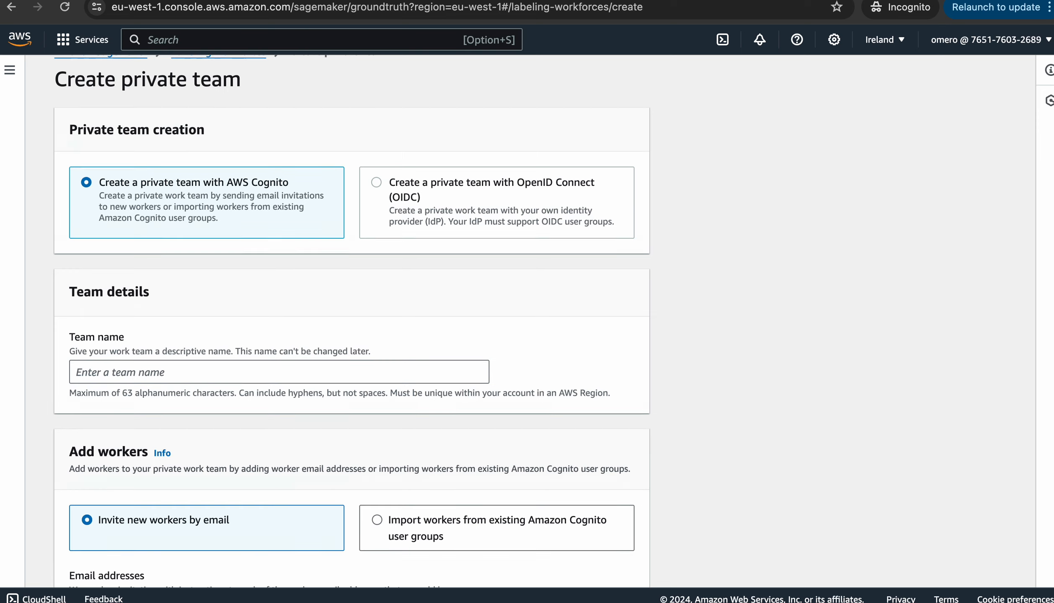
scroll(352, 319, down, 3)
click(279, 302)
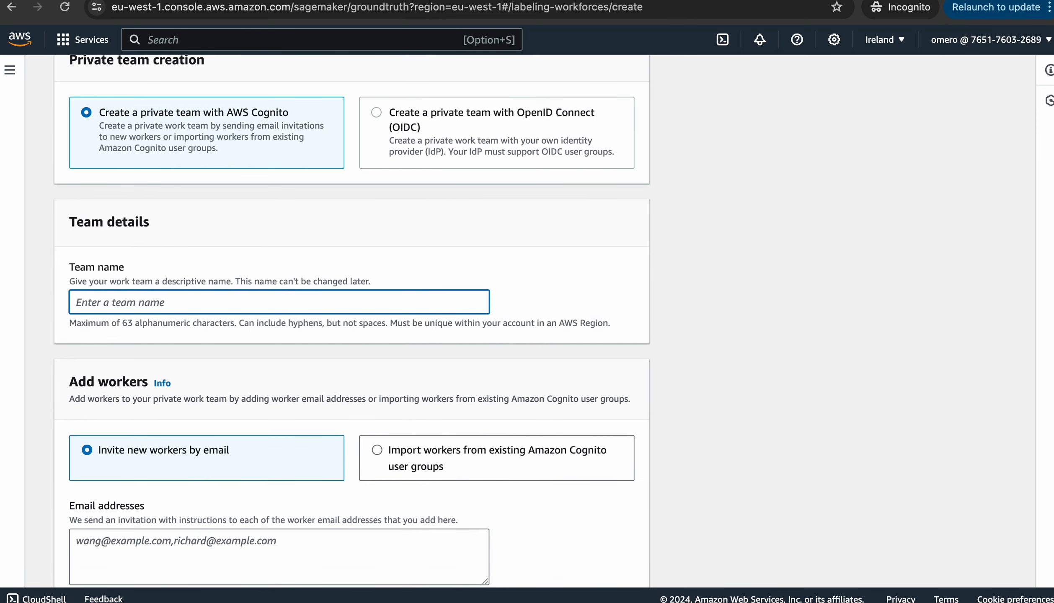
text(DataLabelingTeam)
scroll(351, 321, down, 3)
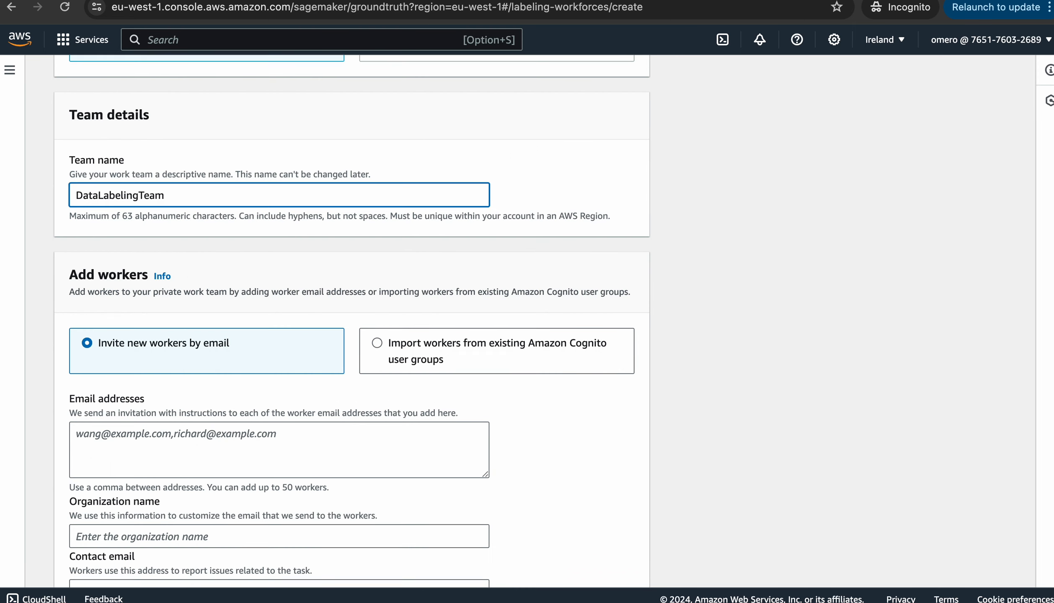
scroll(351, 321, down, 2)
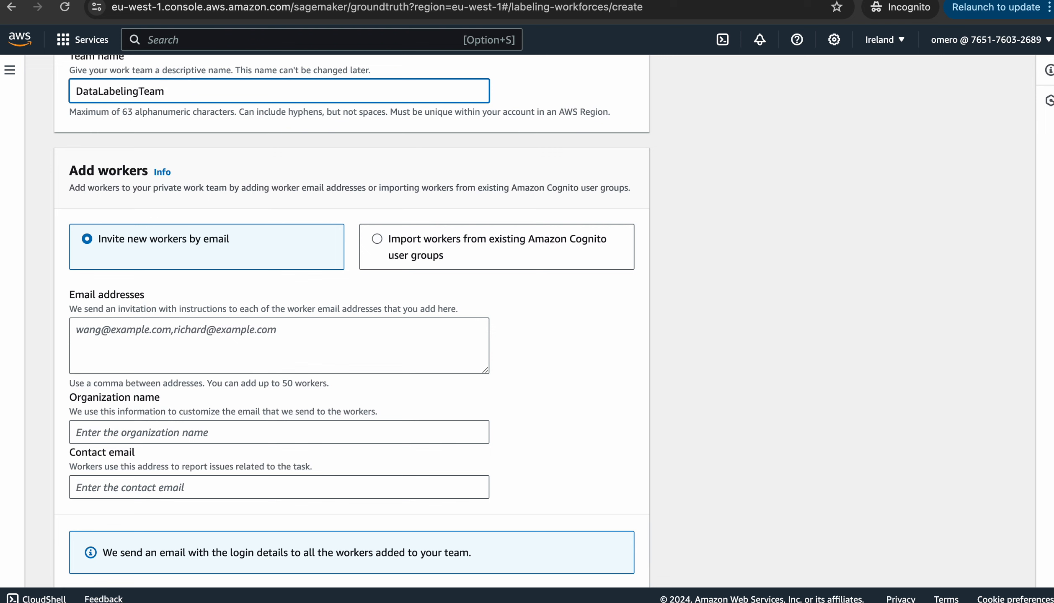
click(176, 335)
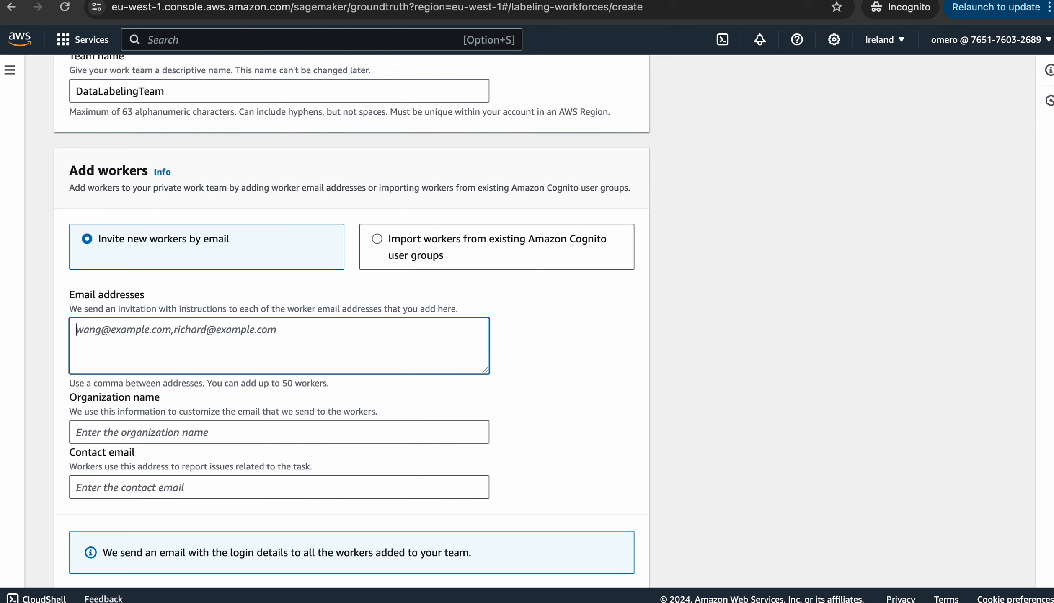
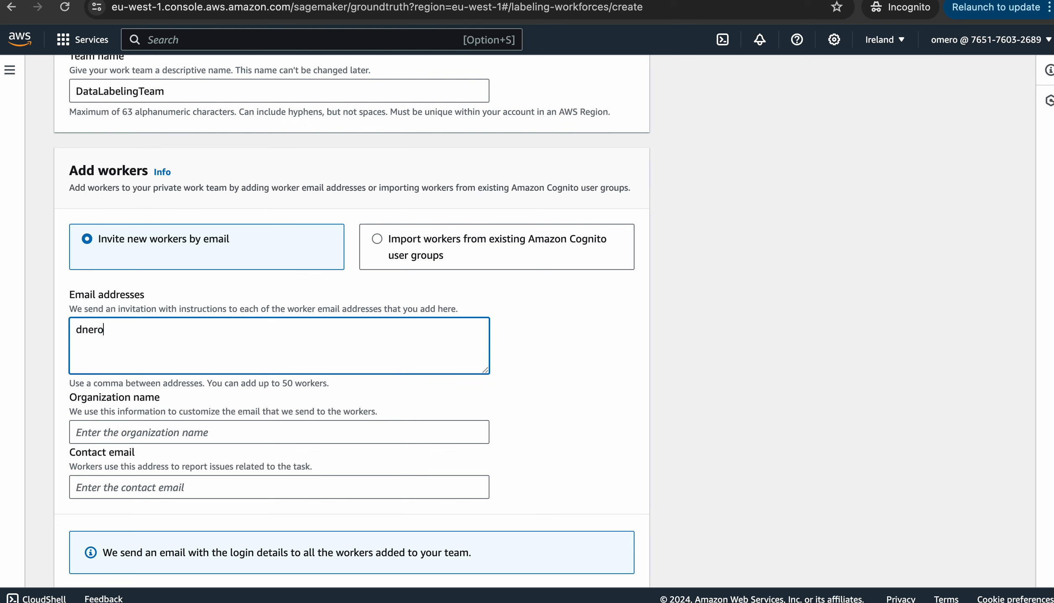
Enter the worker's email address in Email addresses, correcting a typo at the end
text(m)
scroll(351, 321, down, 3)
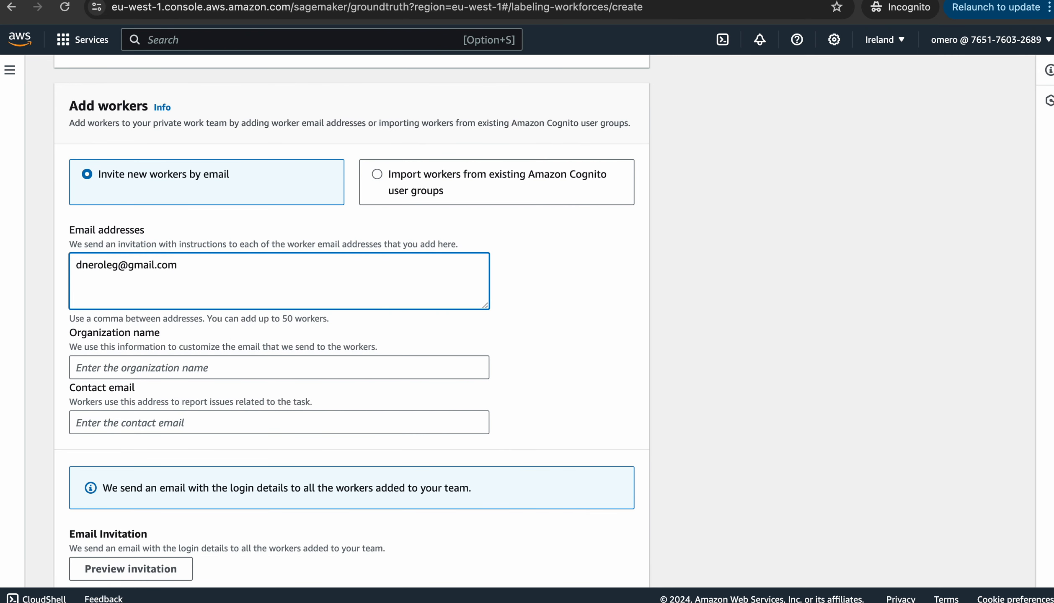
Set organization name FrankTeachesDevOps and choose the suggested contact email address
click(279, 368)
text(Fra)
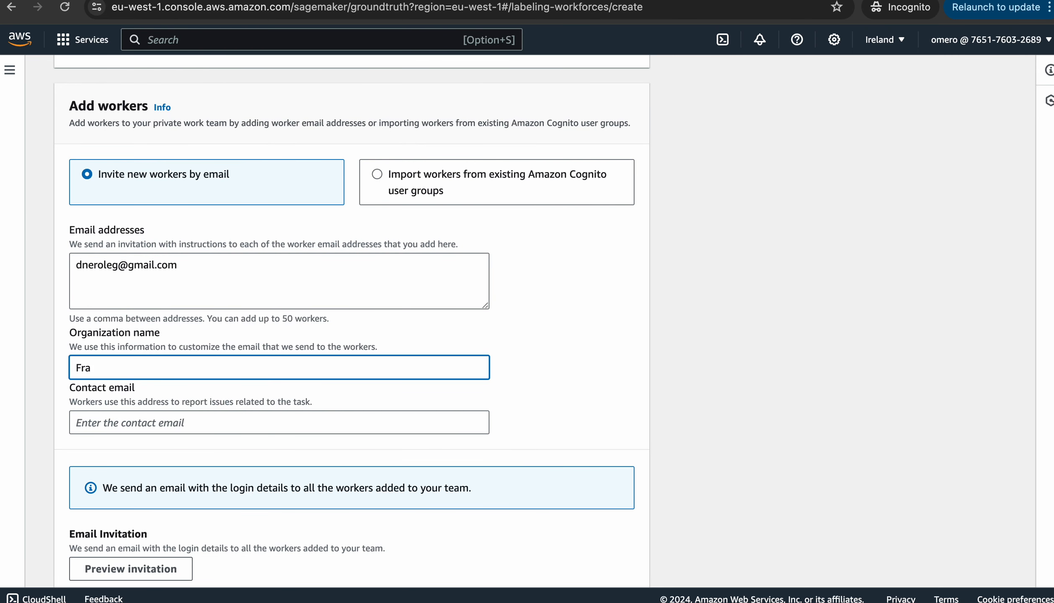
text(nkTeachesDevOps)
scroll(352, 325, down, 1)
click(158, 384)
key(Down)
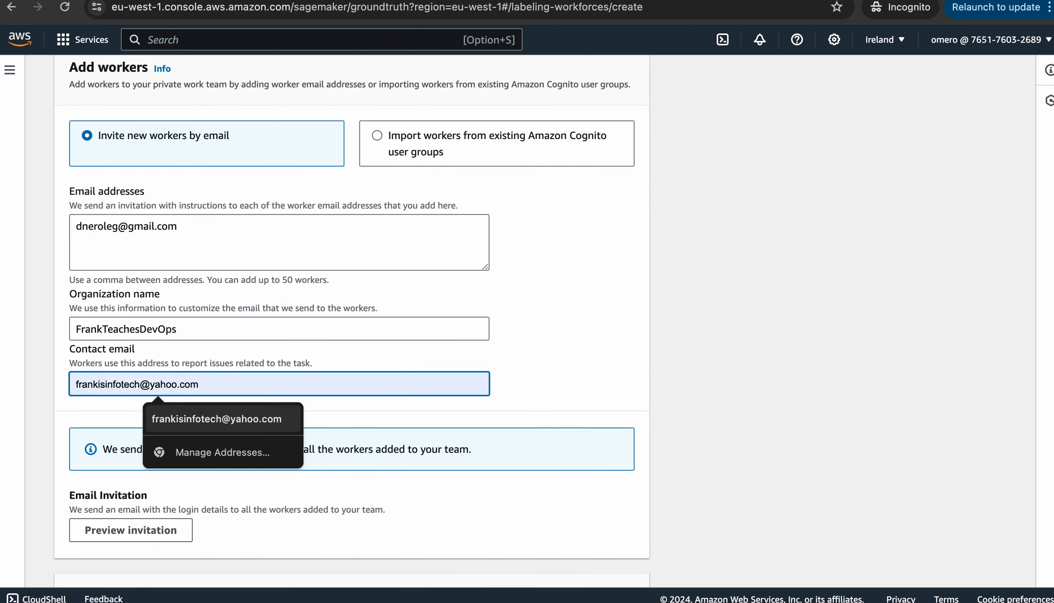
key(Return)
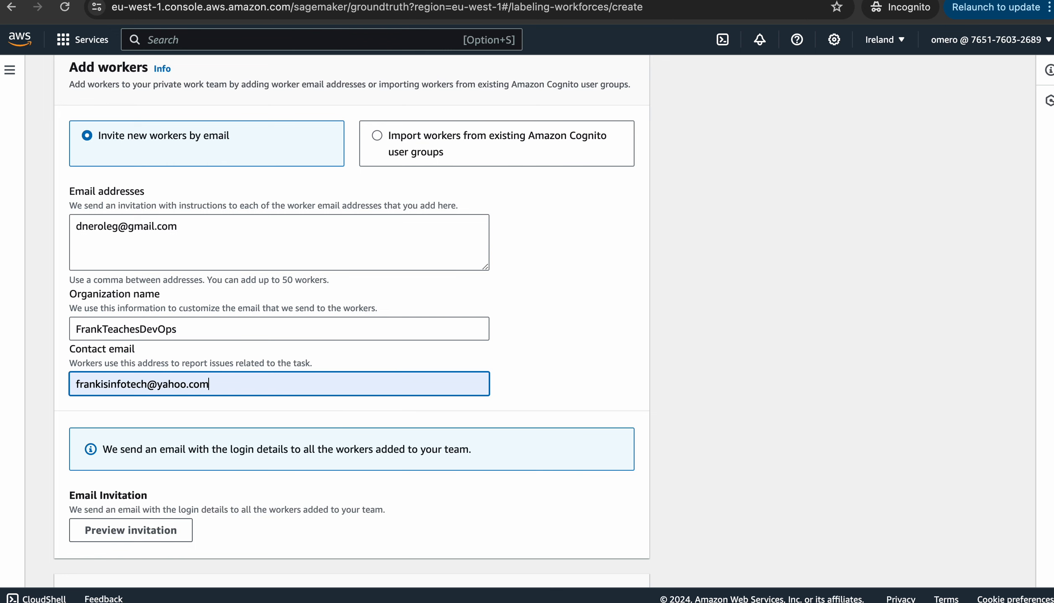
Recheck the worker email's domain and bring up the SNS topic choices
scroll(351, 319, down, 4)
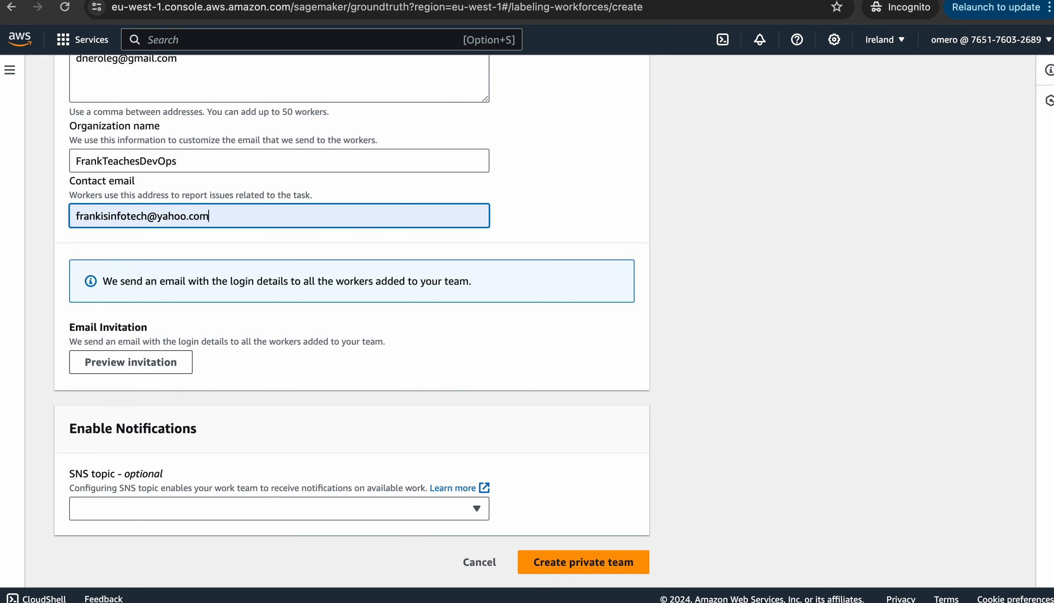
scroll(351, 294, up, 3)
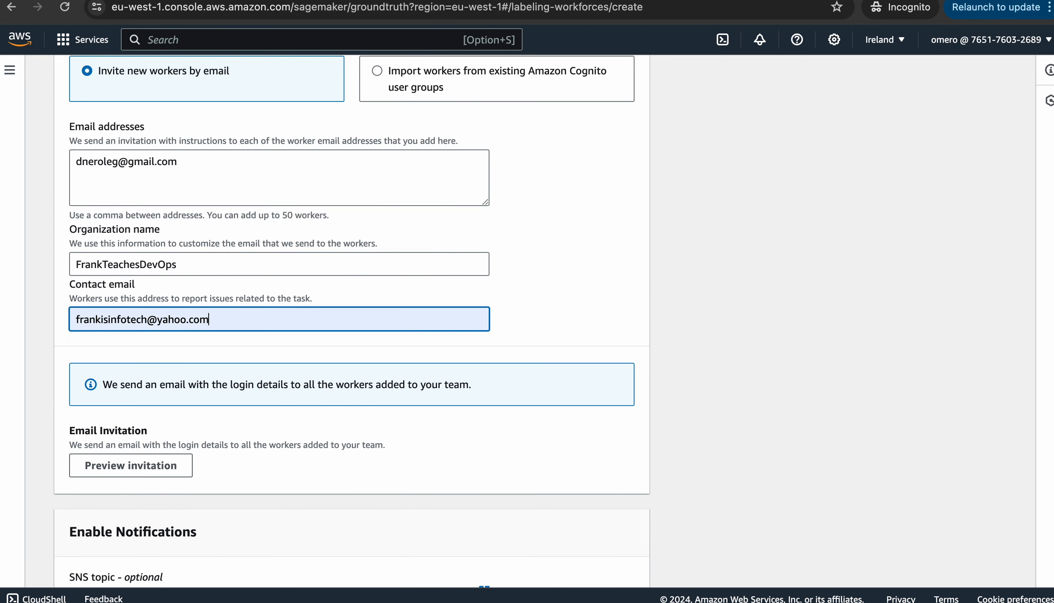
double_click(142, 162)
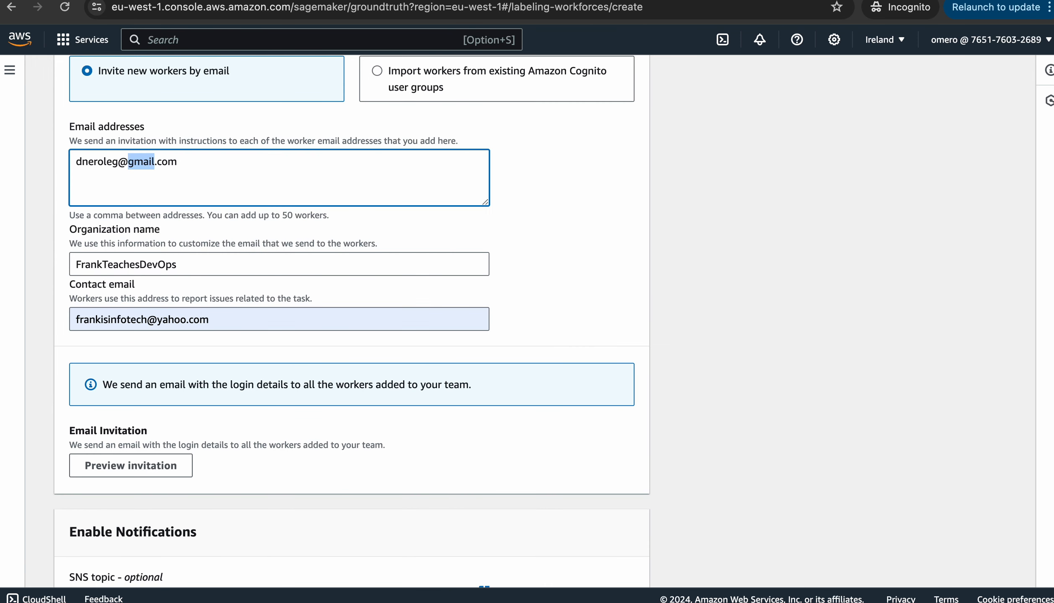
scroll(352, 321, down, 3)
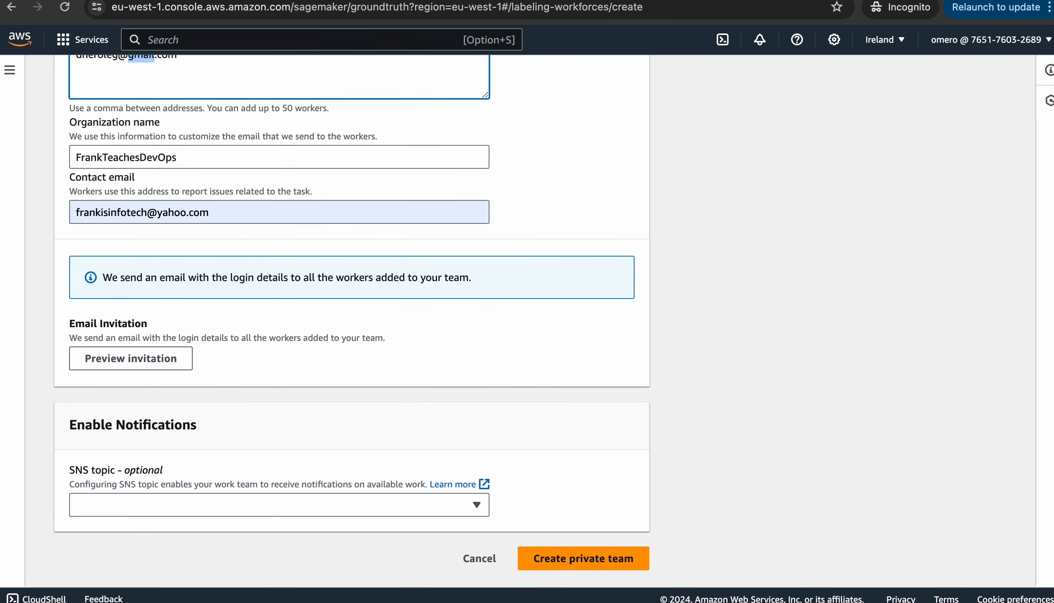
click(477, 509)
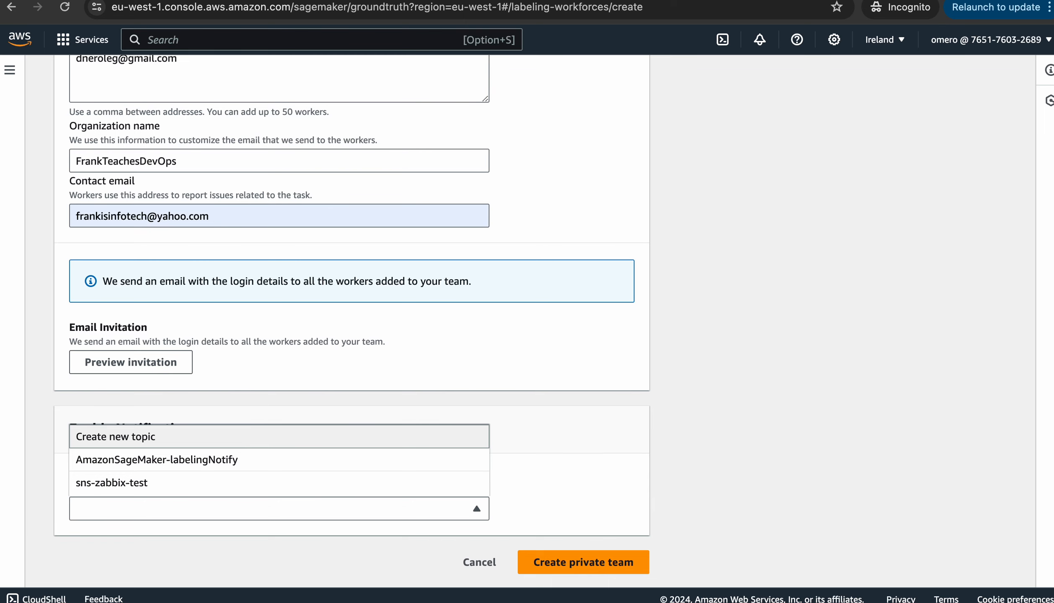
Create a new SNS topic named labelingTopic, giving AmazonSageMaker-labelingTopic for team notifications
click(279, 437)
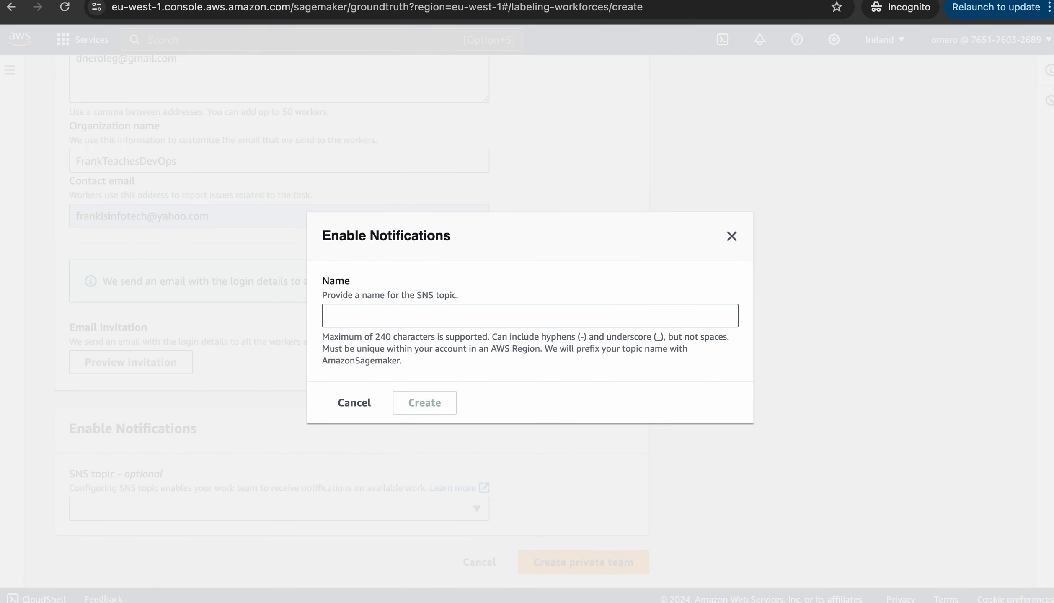
click(419, 316)
text(la)
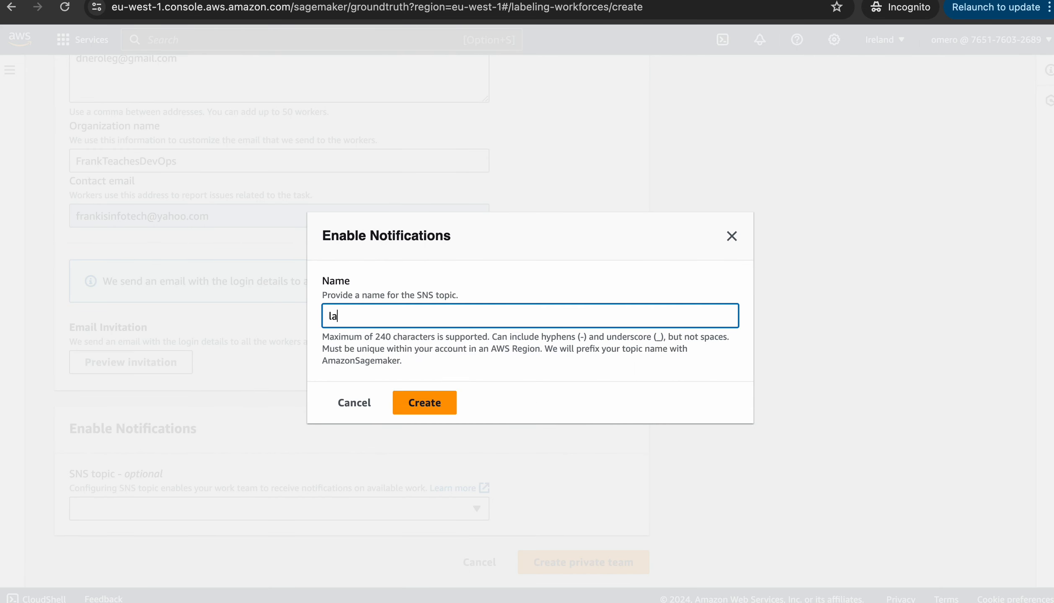
text(belingTopic)
click(431, 407)
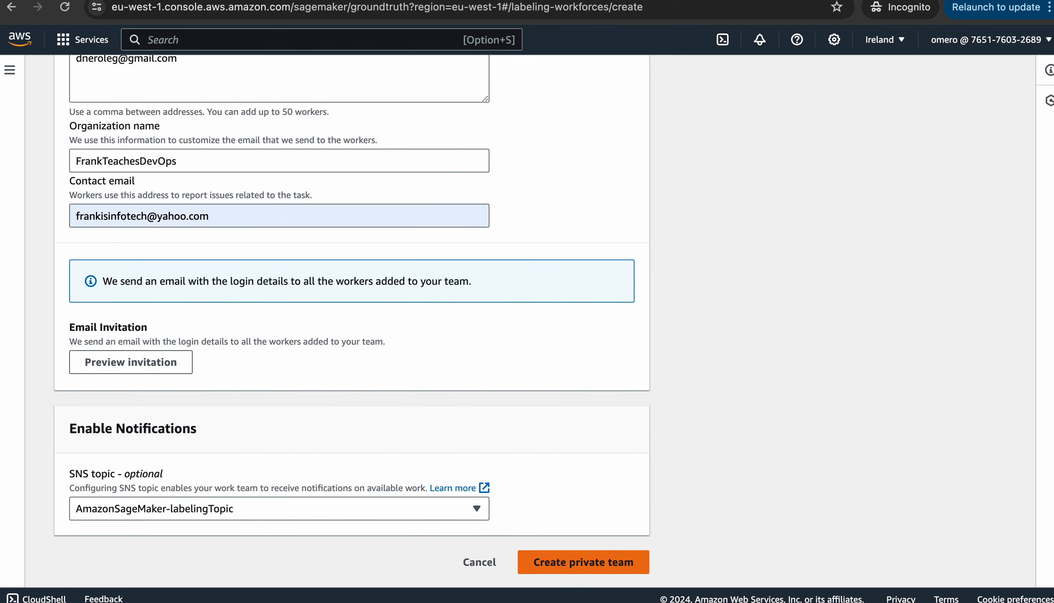
Review the worker email, organization name and contact email, then create DataLabelingTeam
scroll(352, 319, up, 15)
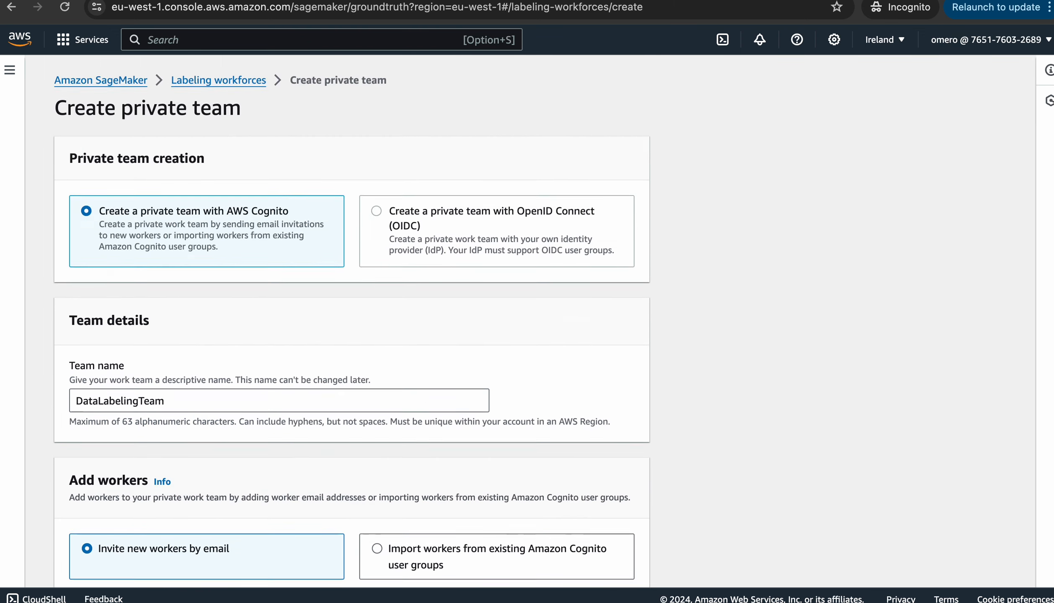
scroll(352, 319, down, 2)
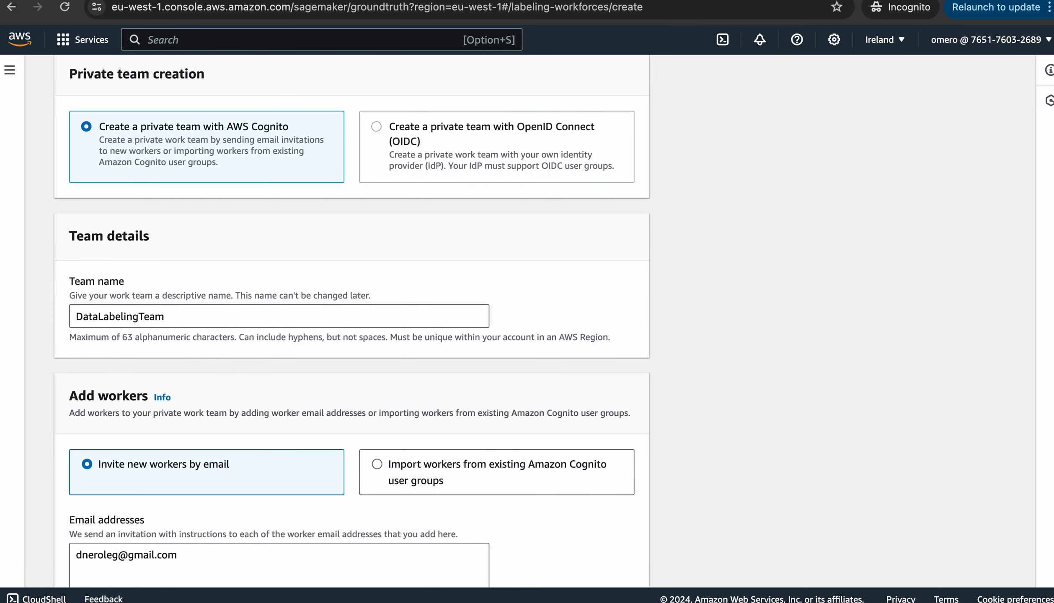
scroll(352, 318, down, 1)
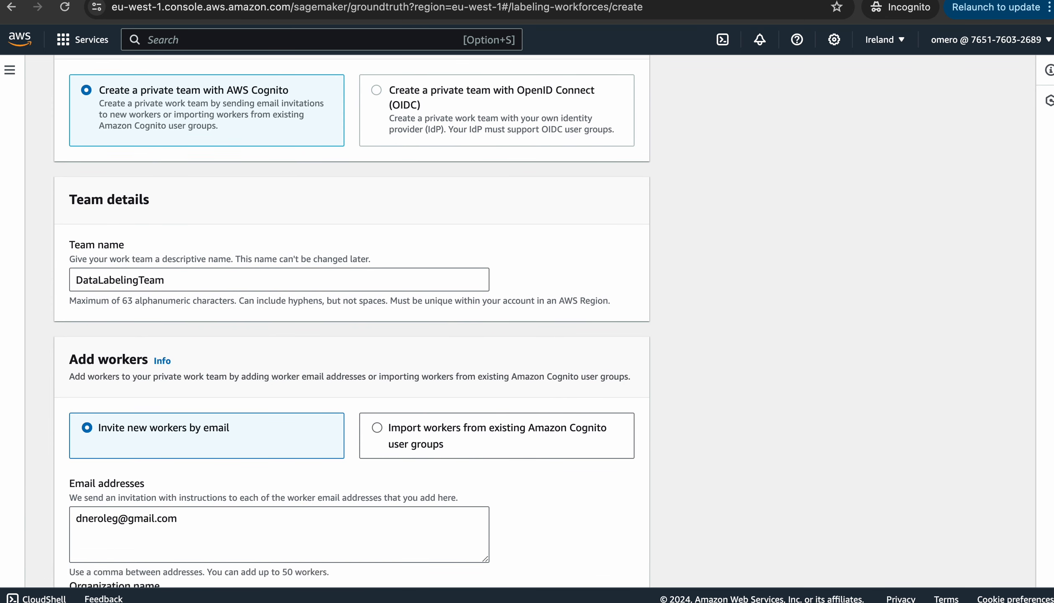
scroll(352, 318, down, 1)
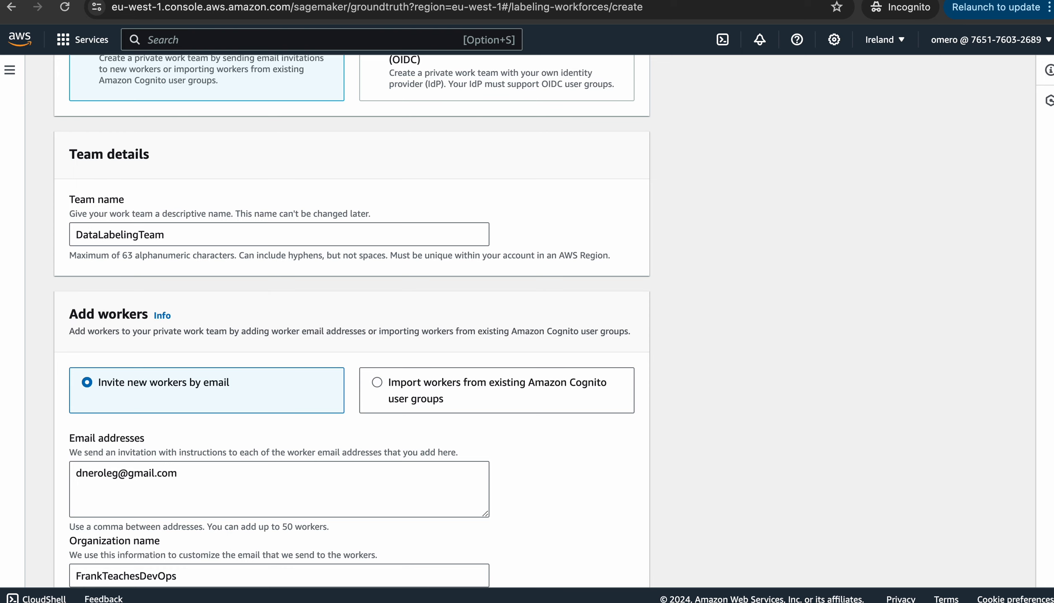
scroll(352, 319, down, 4)
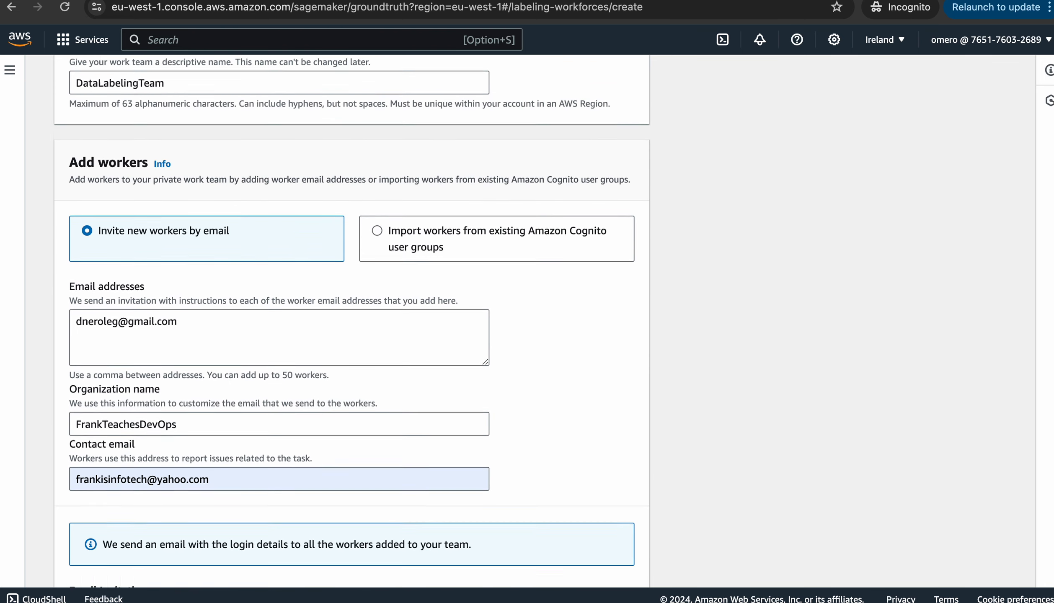
triple_click(126, 300)
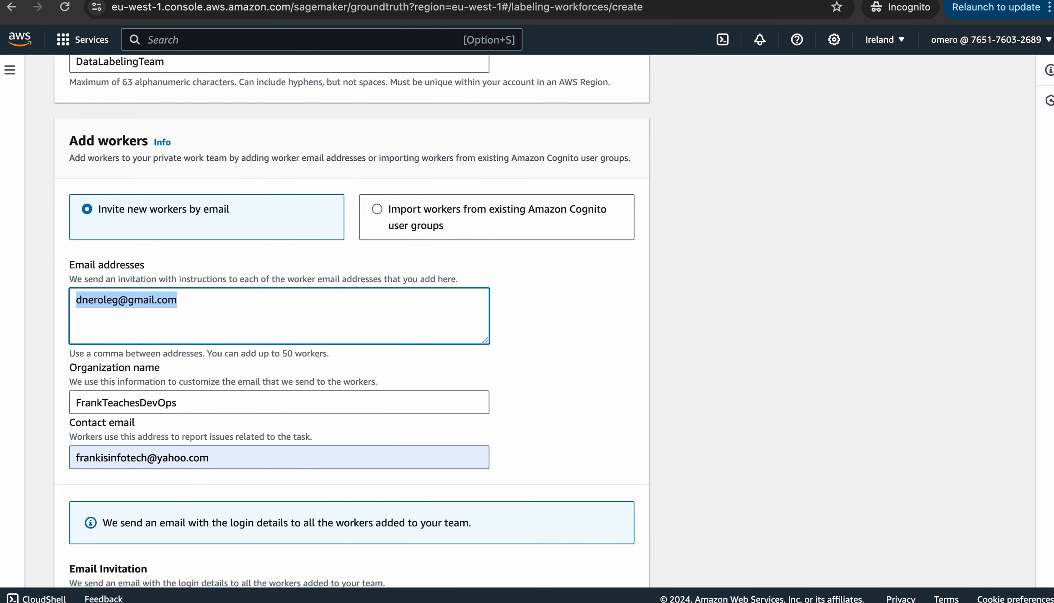
scroll(352, 318, down, 2)
triple_click(97, 306)
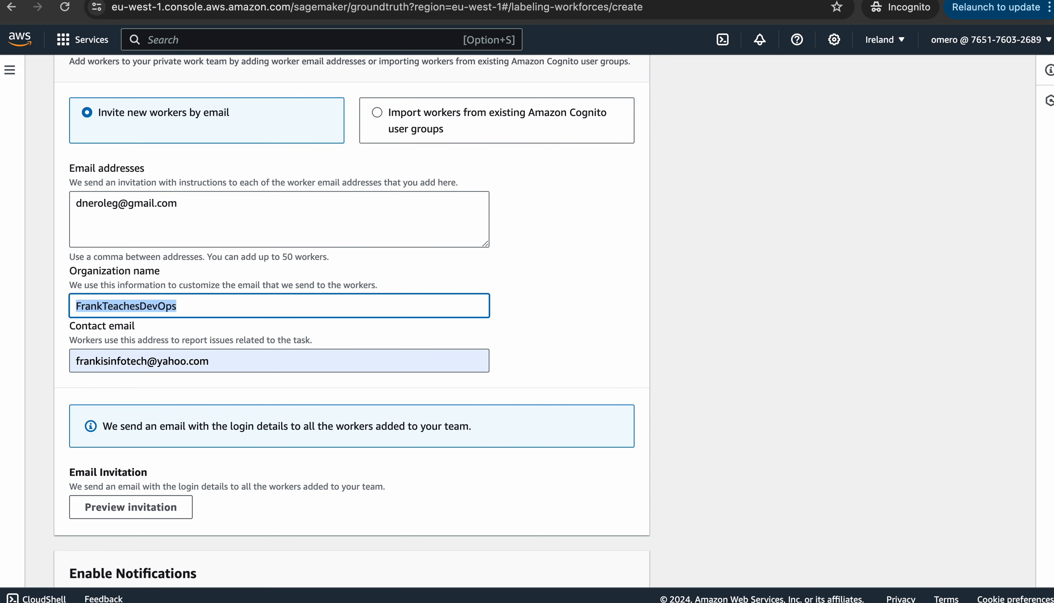
scroll(96, 306, down, 2)
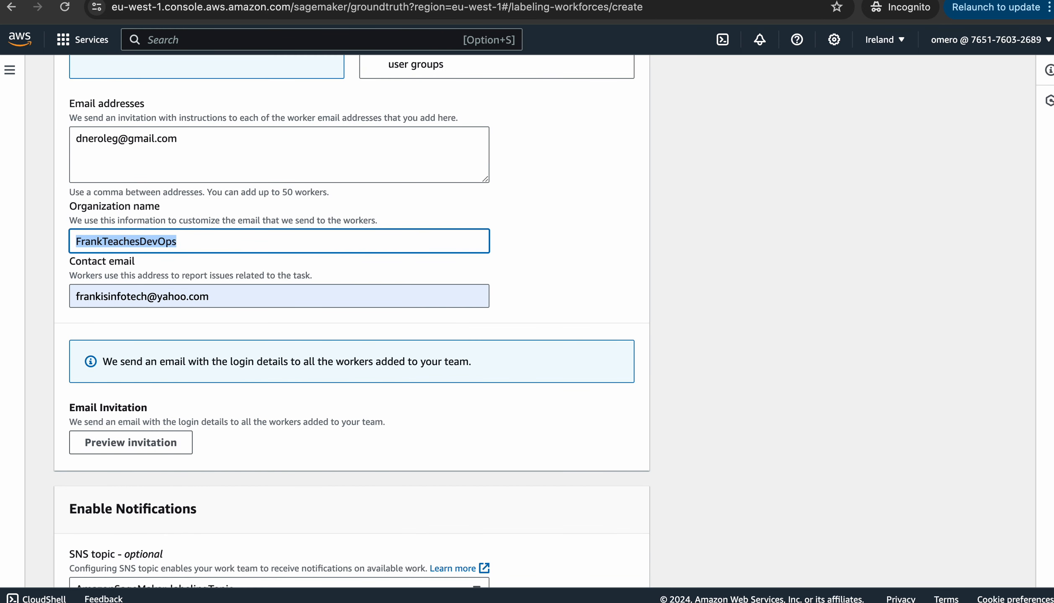
double_click(111, 297)
scroll(111, 297, down, 2)
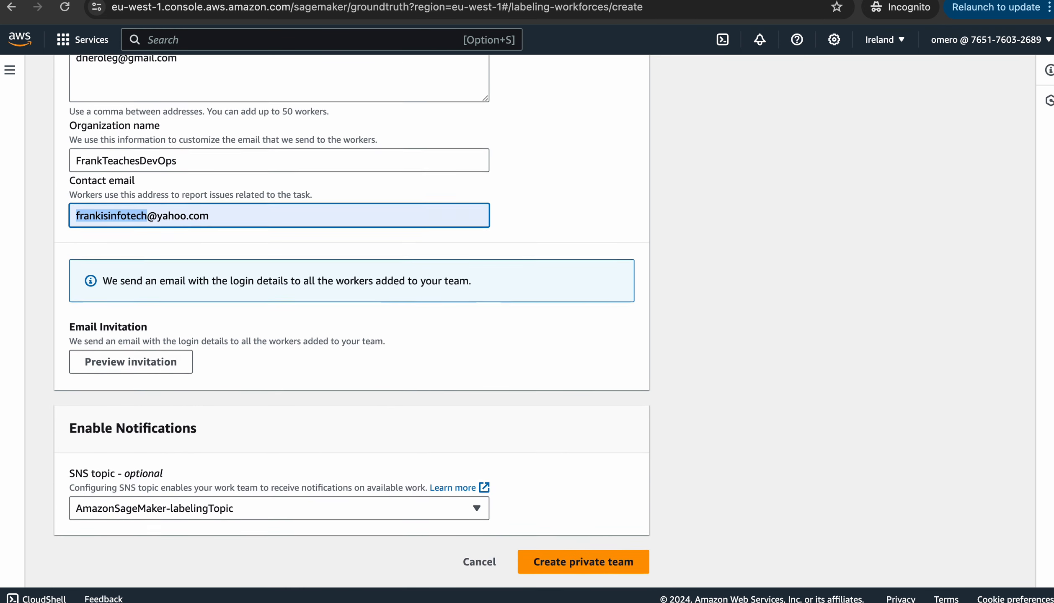
click(584, 563)
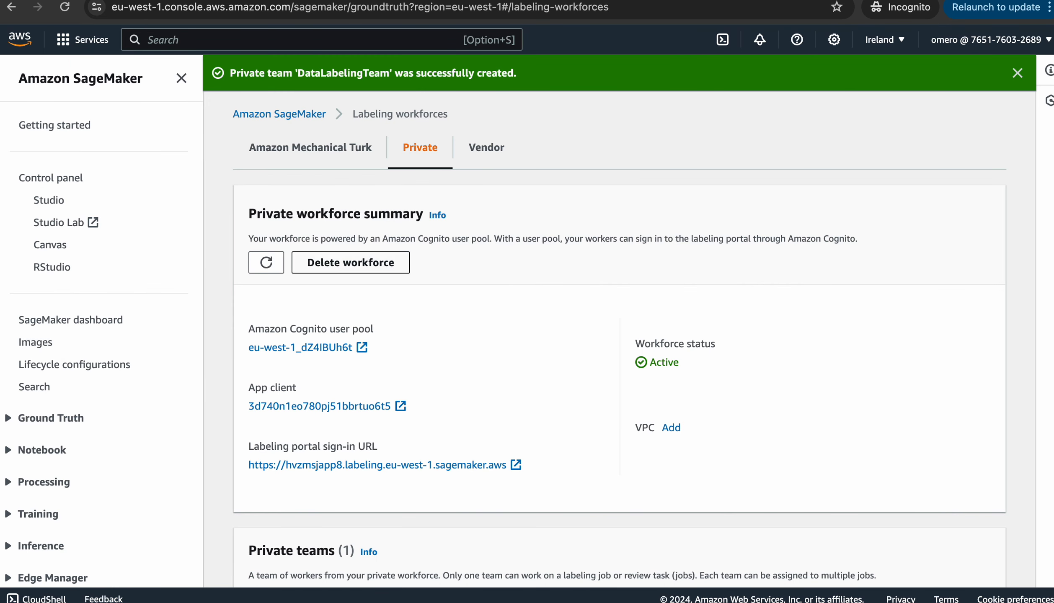
Inspect the DataLabelingTeam team and its invited worker in the private workforce
scroll(604, 318, down, 8)
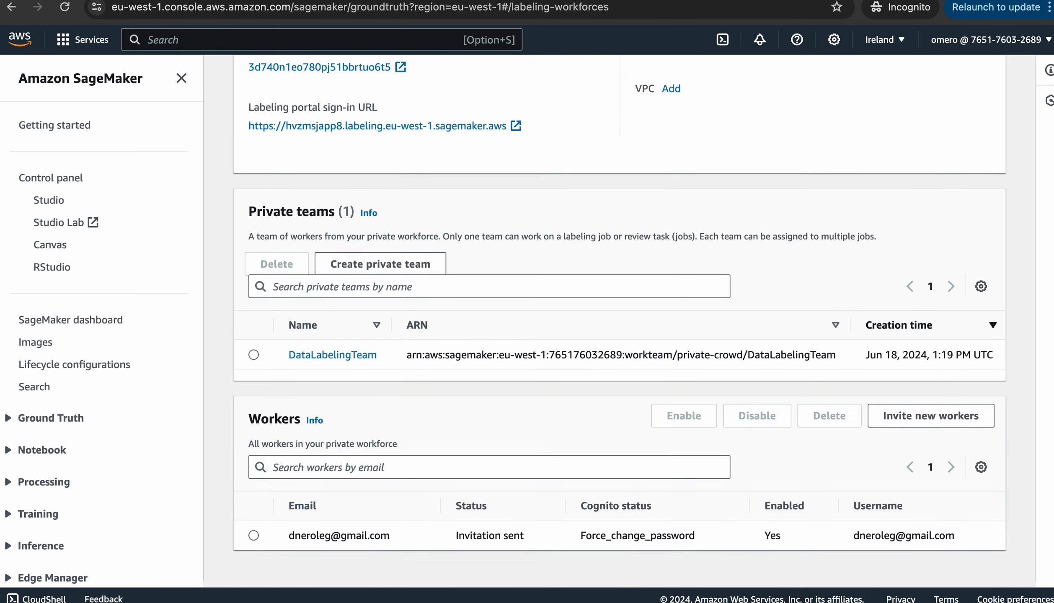
click(253, 364)
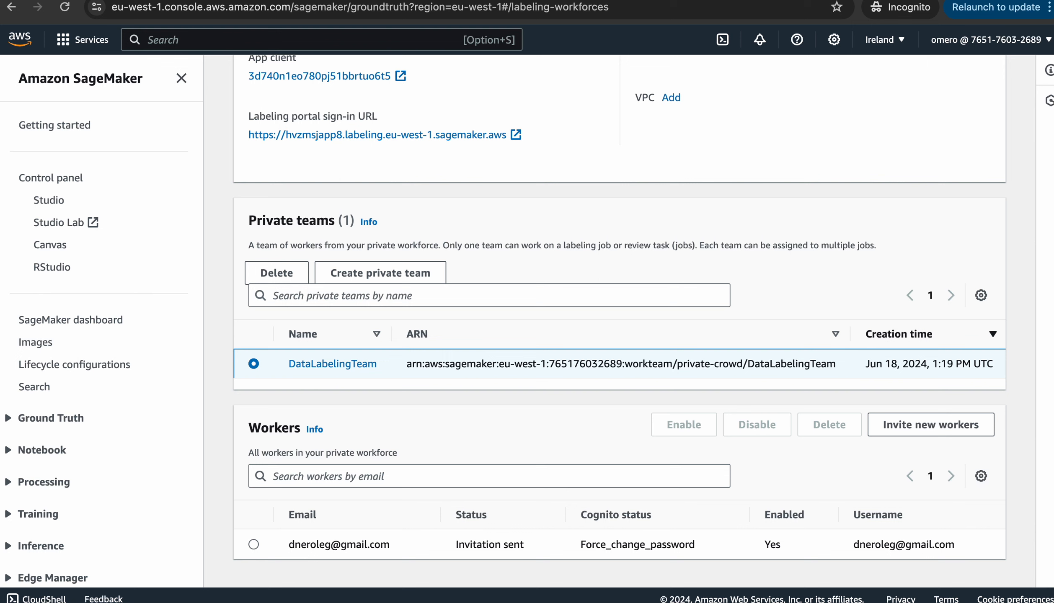
click(254, 545)
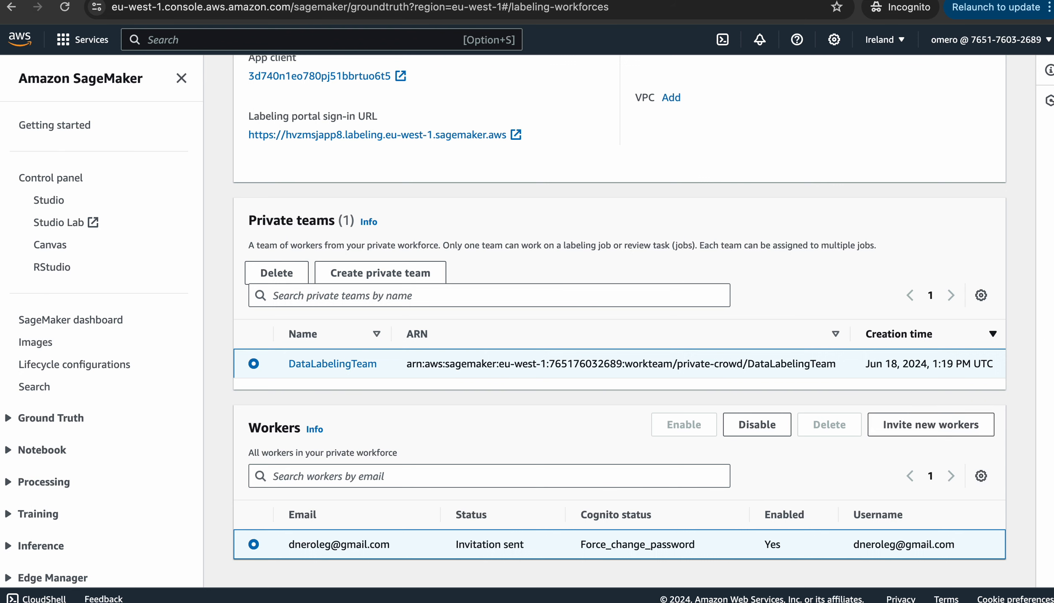
Cancel the invite-new-workers form and expand Ground Truth in the SageMaker sidebar
click(922, 430)
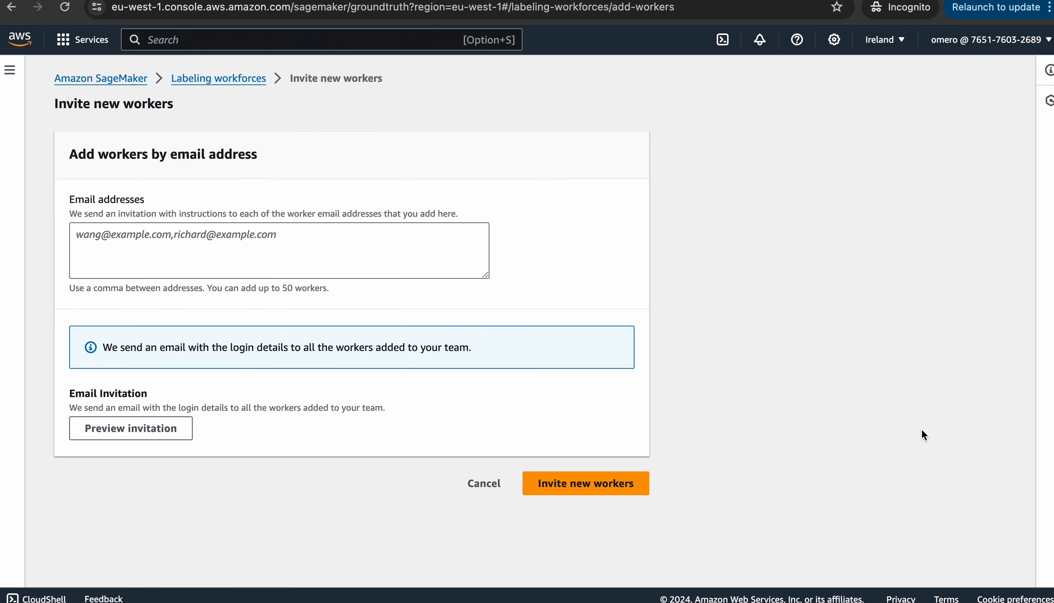
click(279, 250)
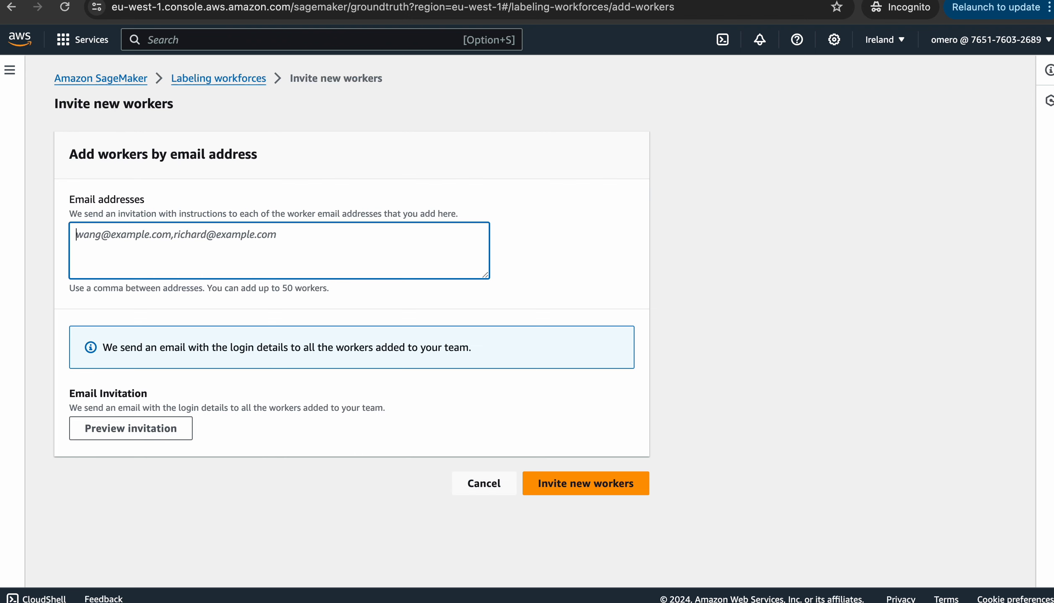
click(484, 483)
scroll(484, 483, down, 5)
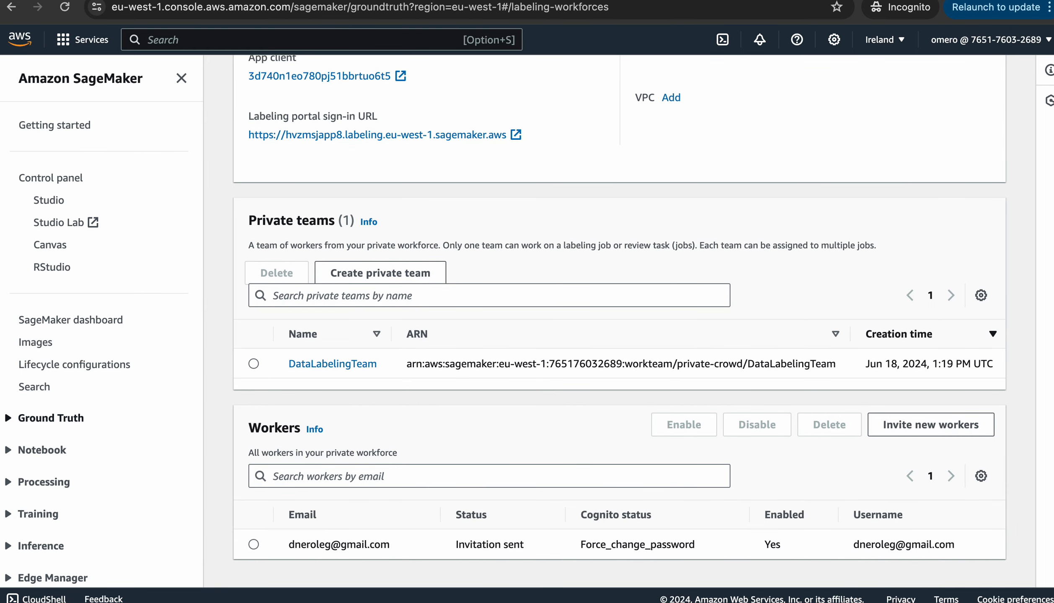
click(50, 418)
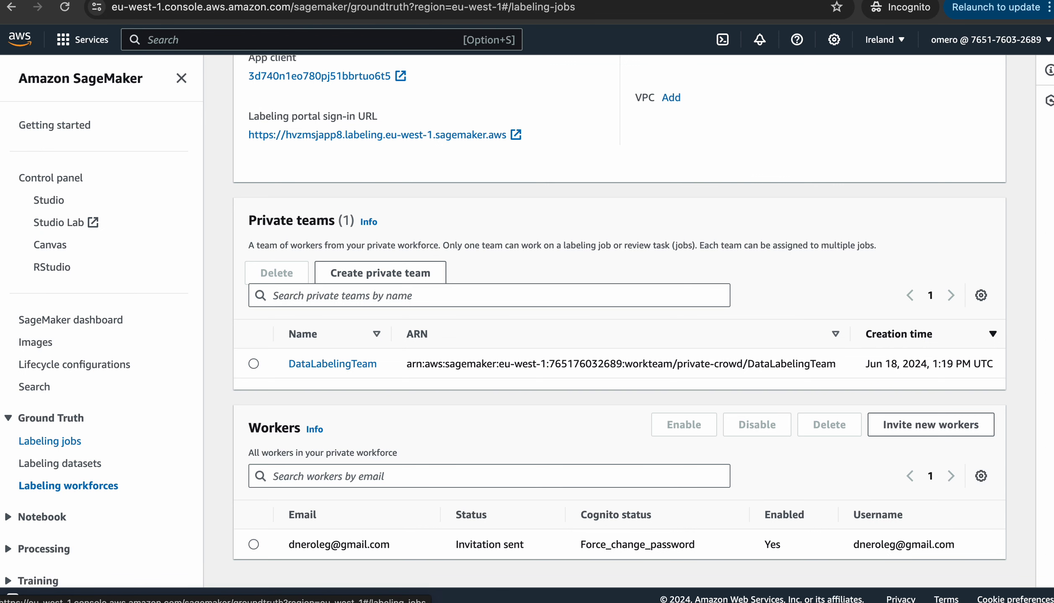
Create a labeling job from Ground Truth Labeling jobs, naming it demo-bee-labeling instead of demoLabeling
click(50, 441)
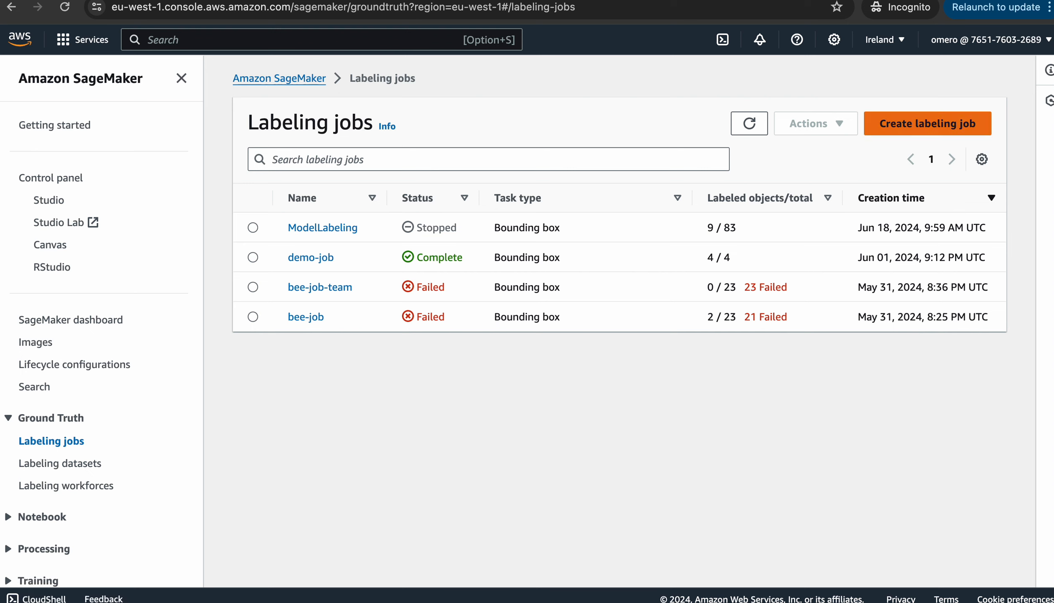
click(920, 126)
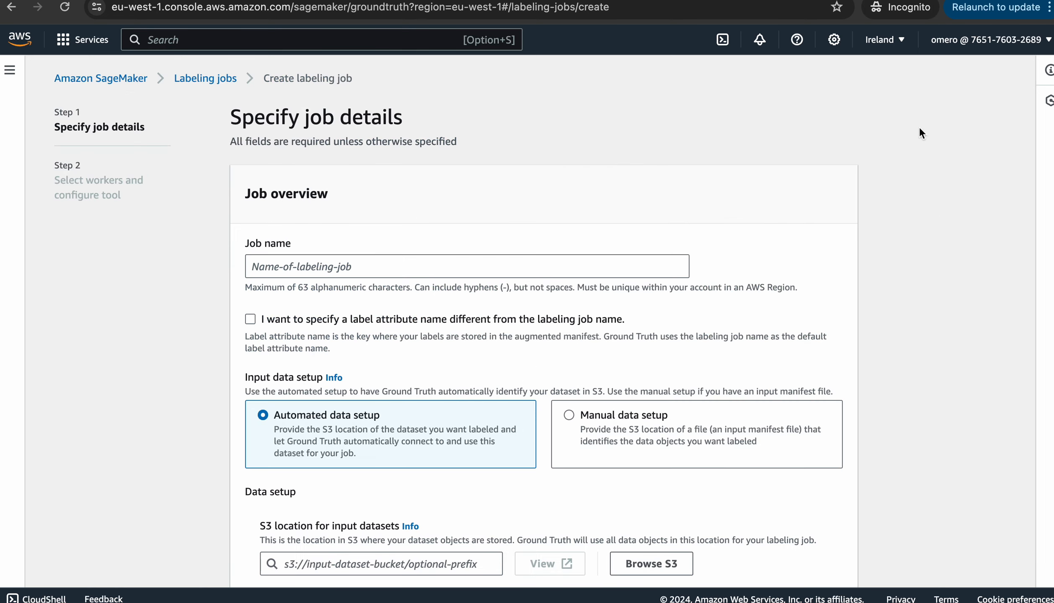
click(335, 266)
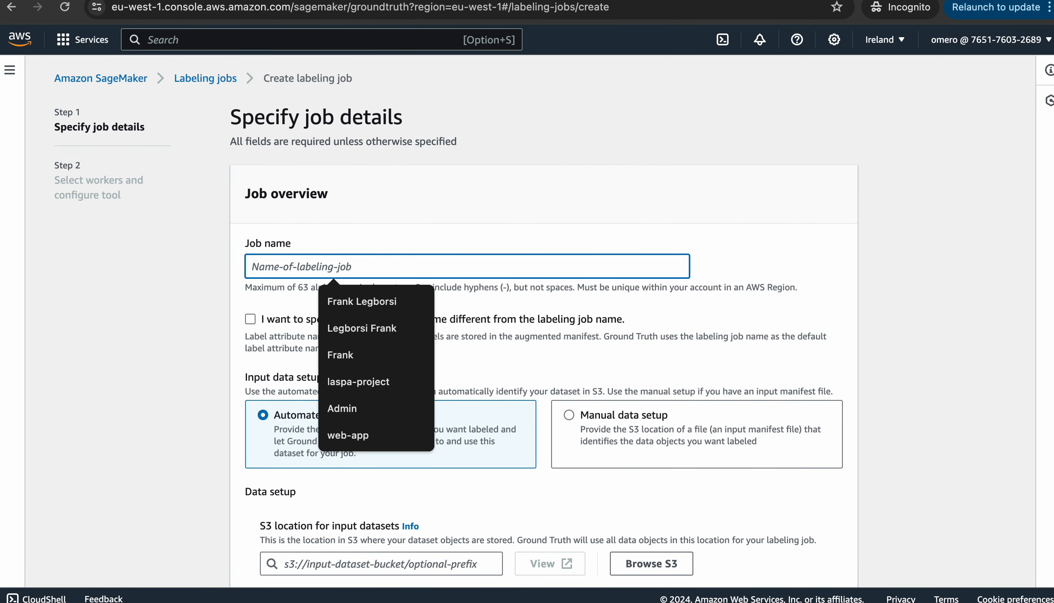
text(demo)
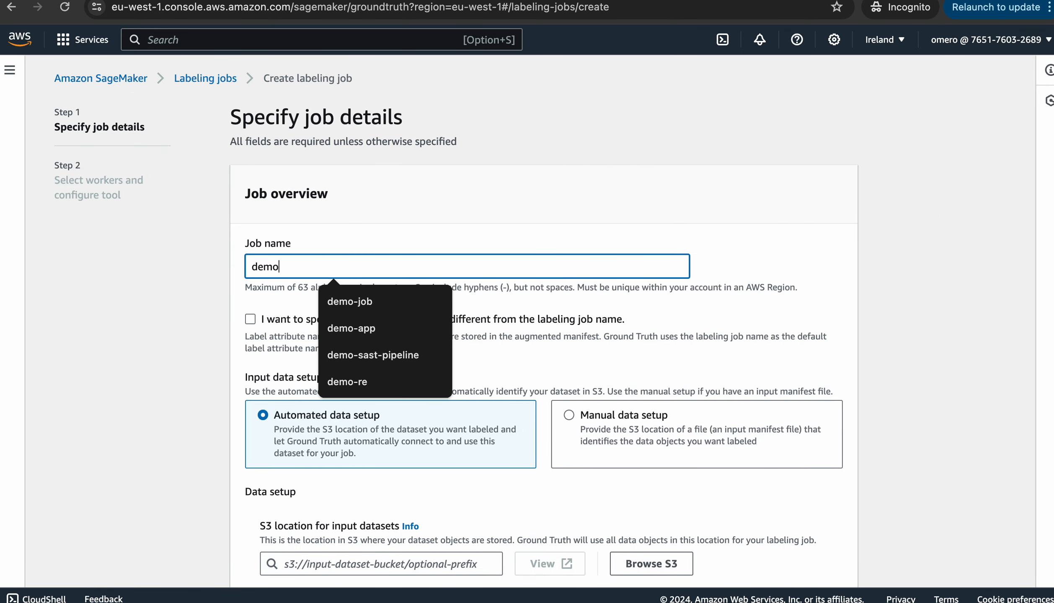
text(Lab)
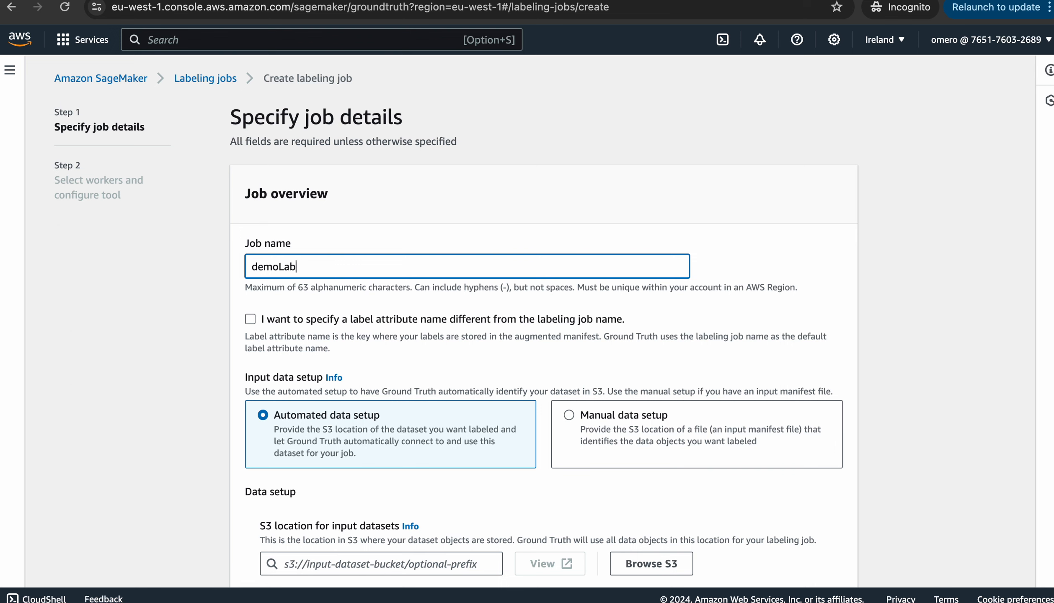
text(eling)
key(Left)
key(Left)
key(Left)
key(Left)
key(Left)
key(Left)
key(shift+super+Right)
text(-bee-labeling)
scroll(540, 322, down, 3)
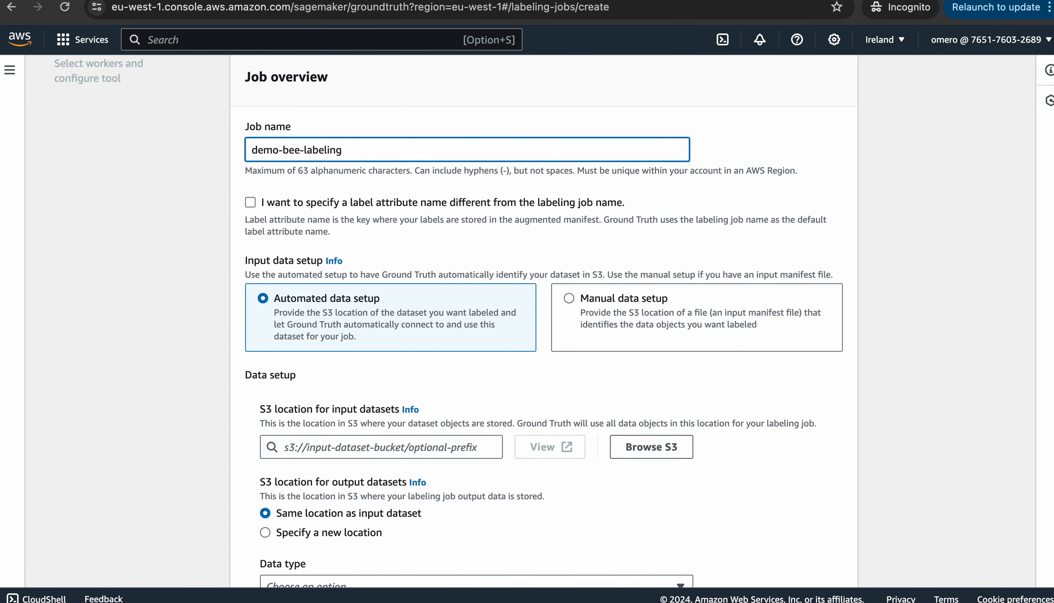
scroll(541, 322, down, 2)
scroll(541, 323, down, 2)
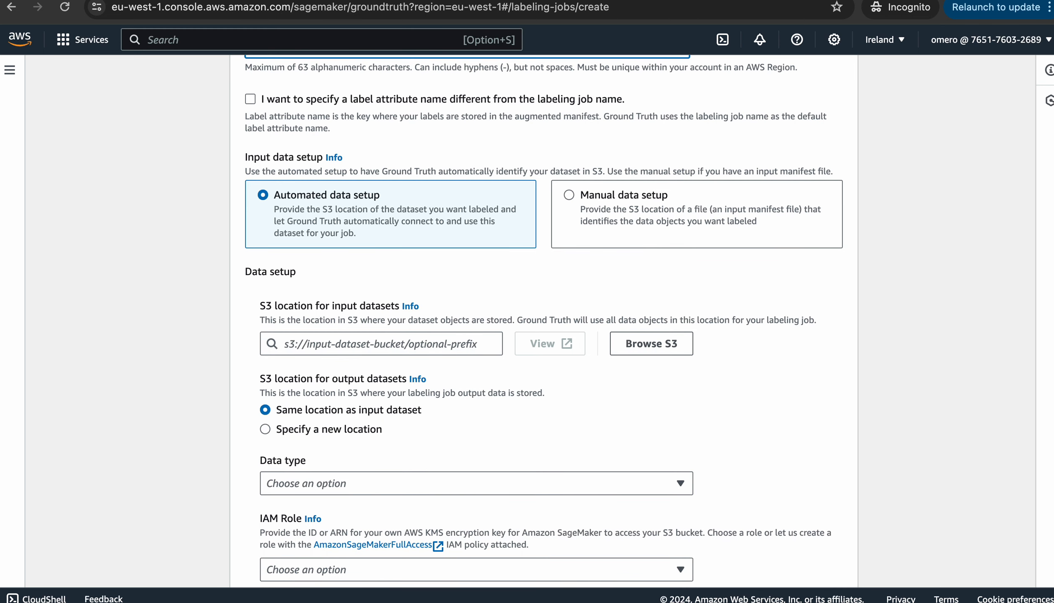
scroll(540, 323, down, 2)
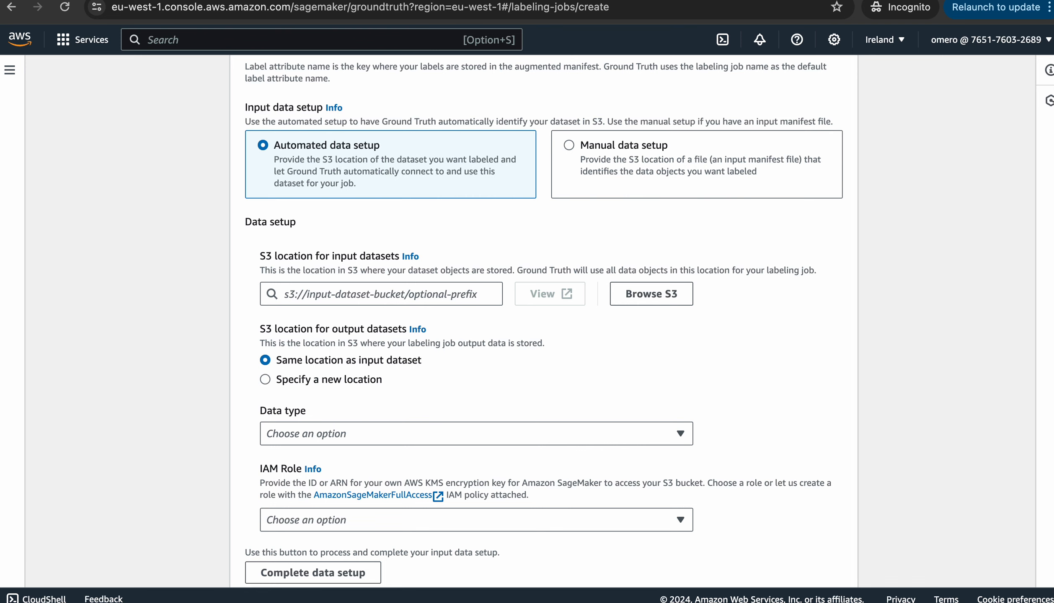
scroll(544, 325, down, 1)
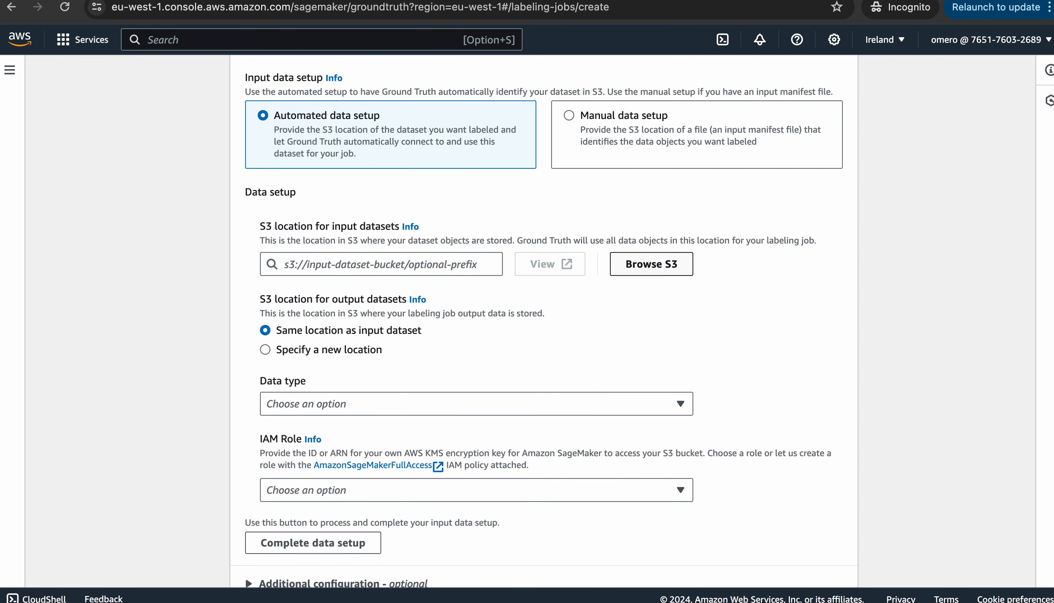
Browse S3 to set input to demo-labelling-bkt and choose 'Specify a new location' for output
click(638, 265)
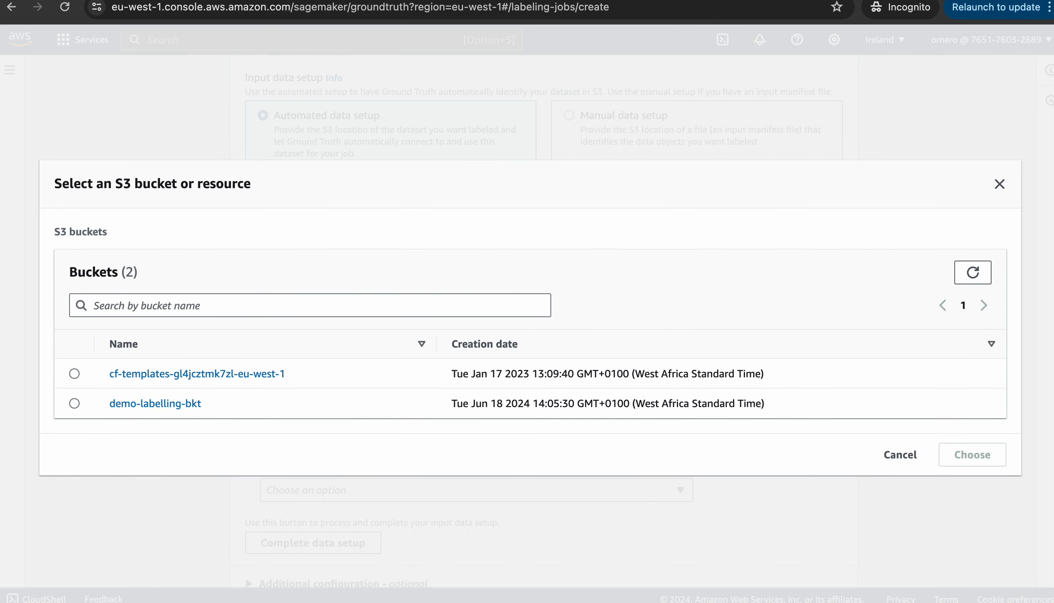
click(74, 404)
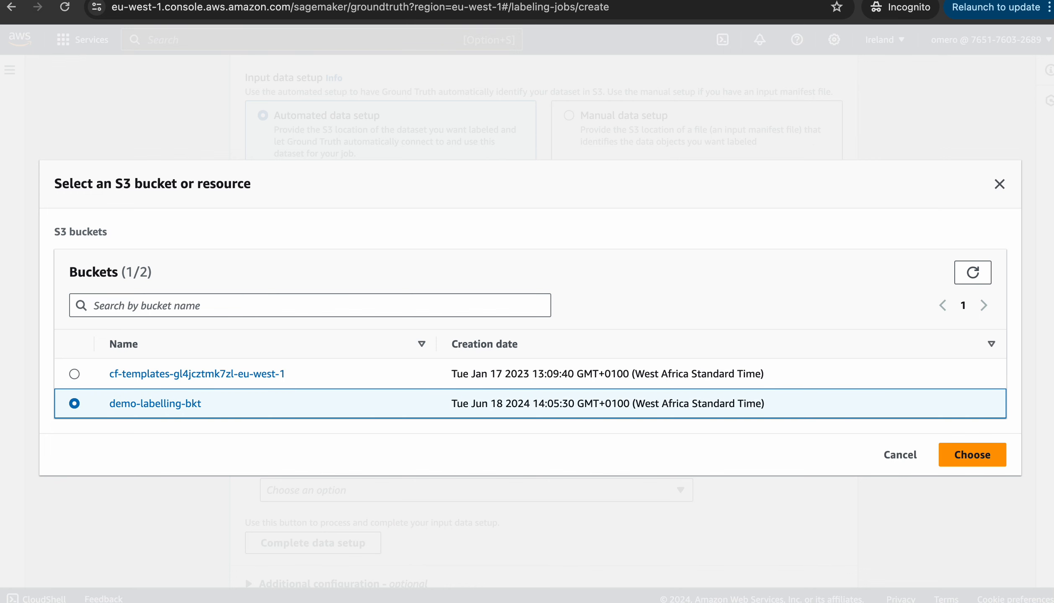
click(964, 456)
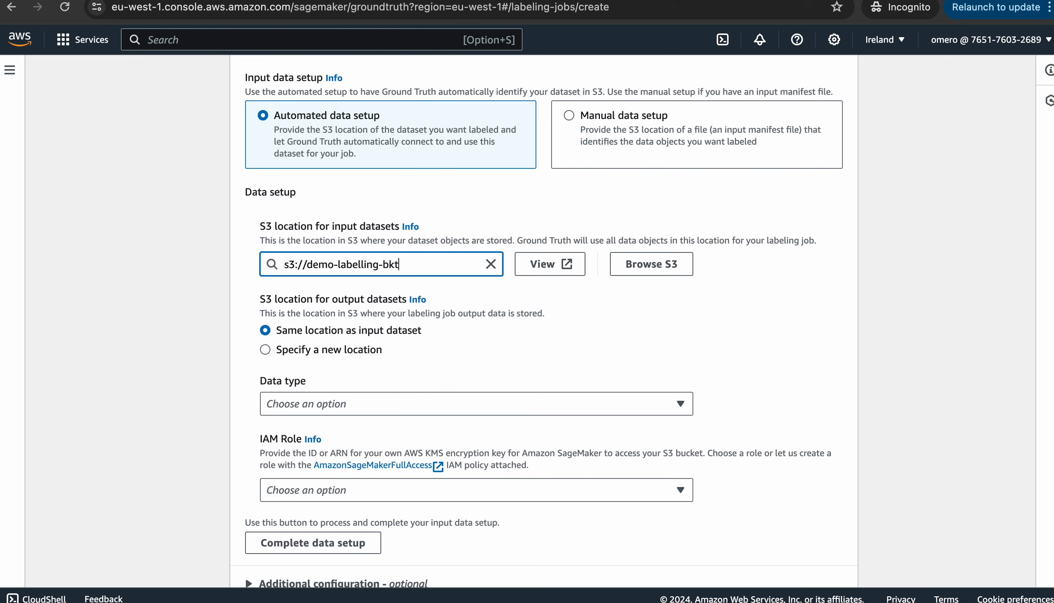
click(265, 350)
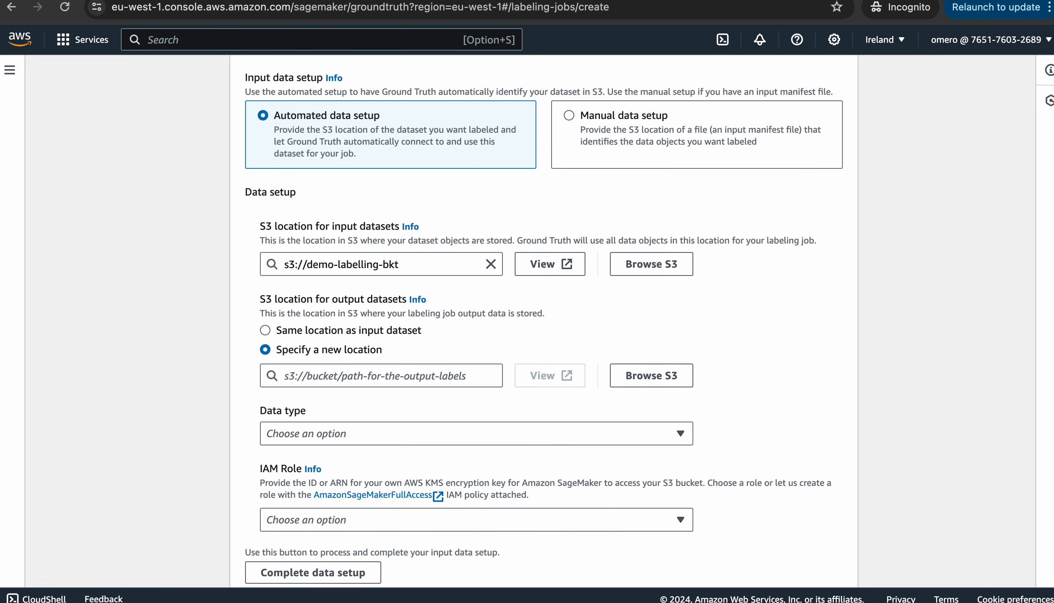
key(ctrl+Tab)
Create the S3 bucket labeling-result-bkt with Block all public access turned off and acknowledged
click(149, 78)
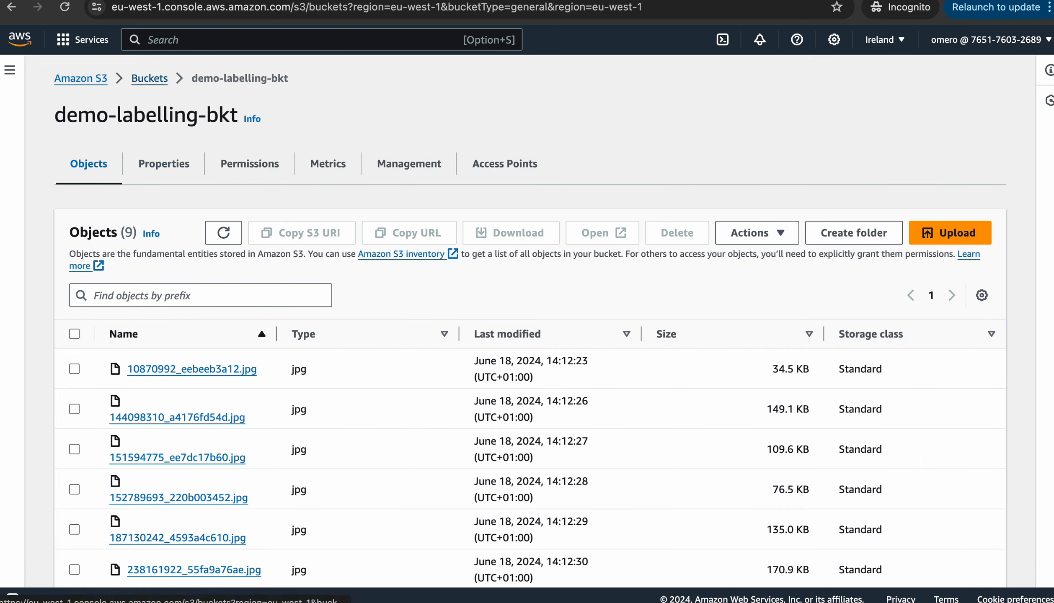
click(940, 258)
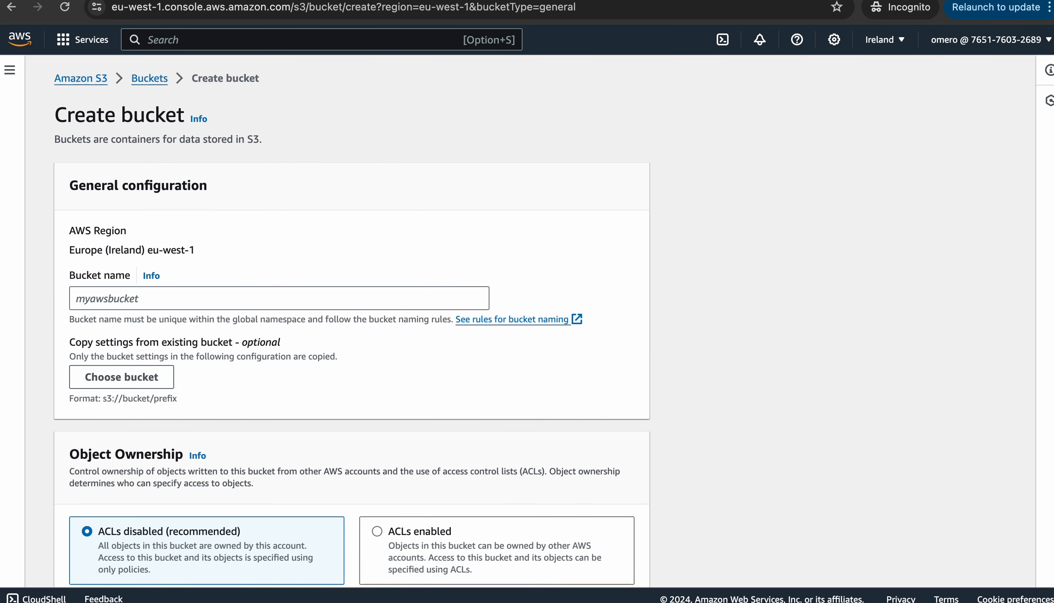
click(280, 298)
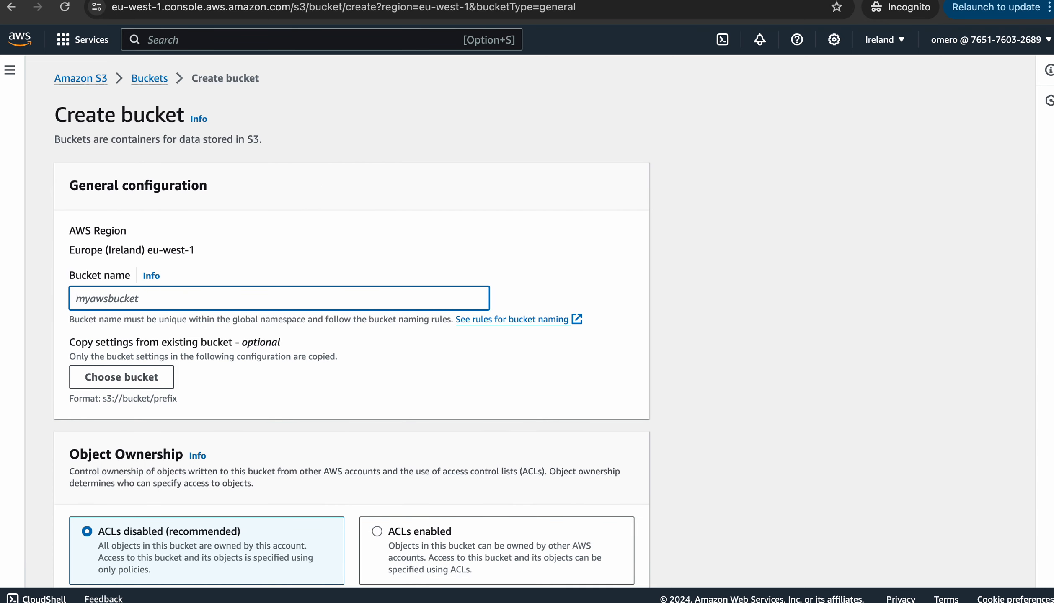
text(labeling-result-bkt)
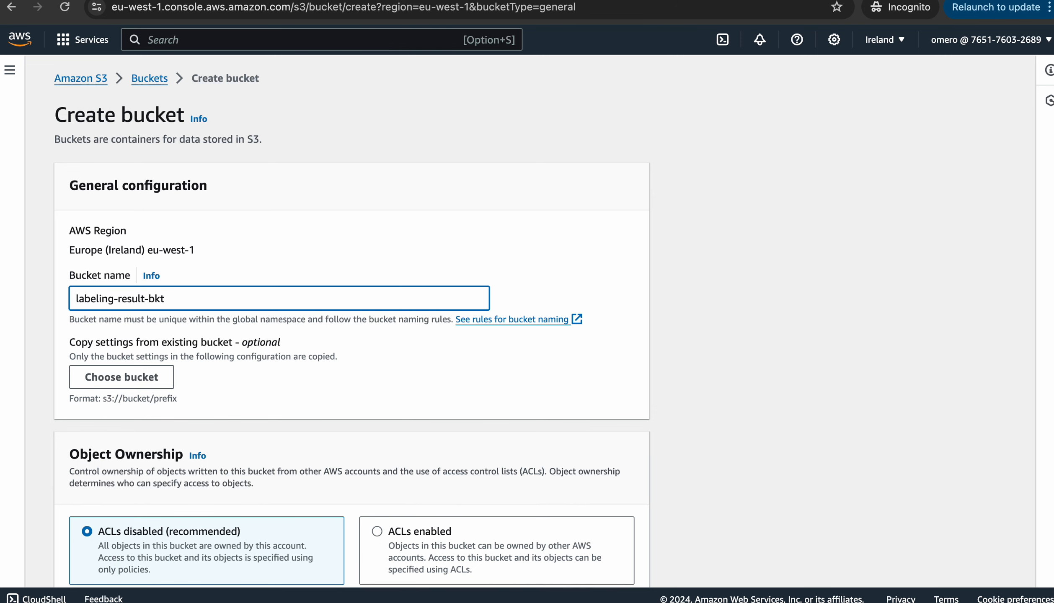
scroll(352, 318, down, 3)
scroll(352, 318, down, 3)
scroll(352, 318, down, 7)
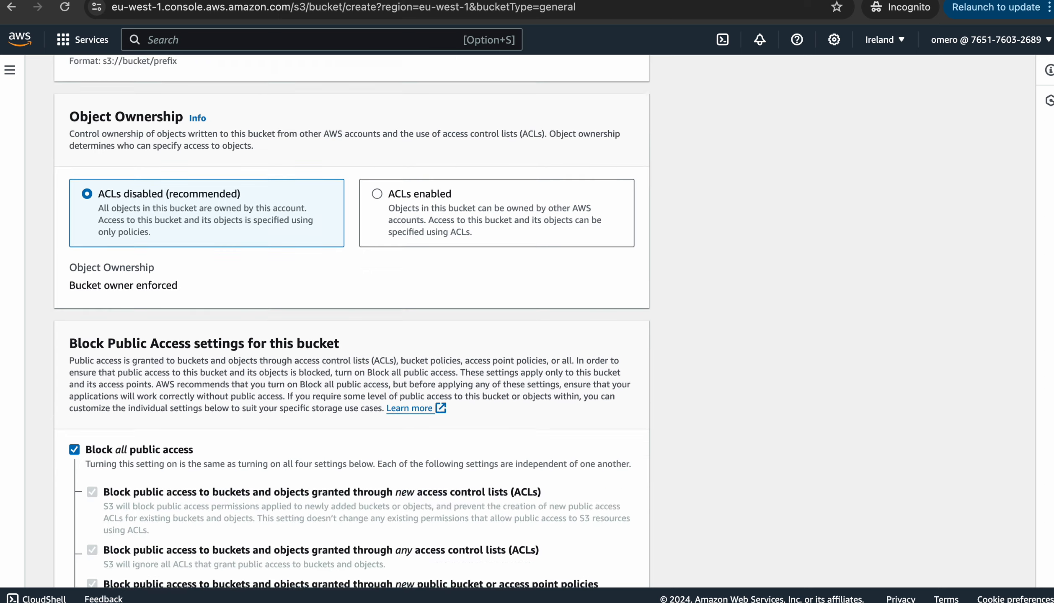
click(74, 253)
scroll(75, 252, down, 8)
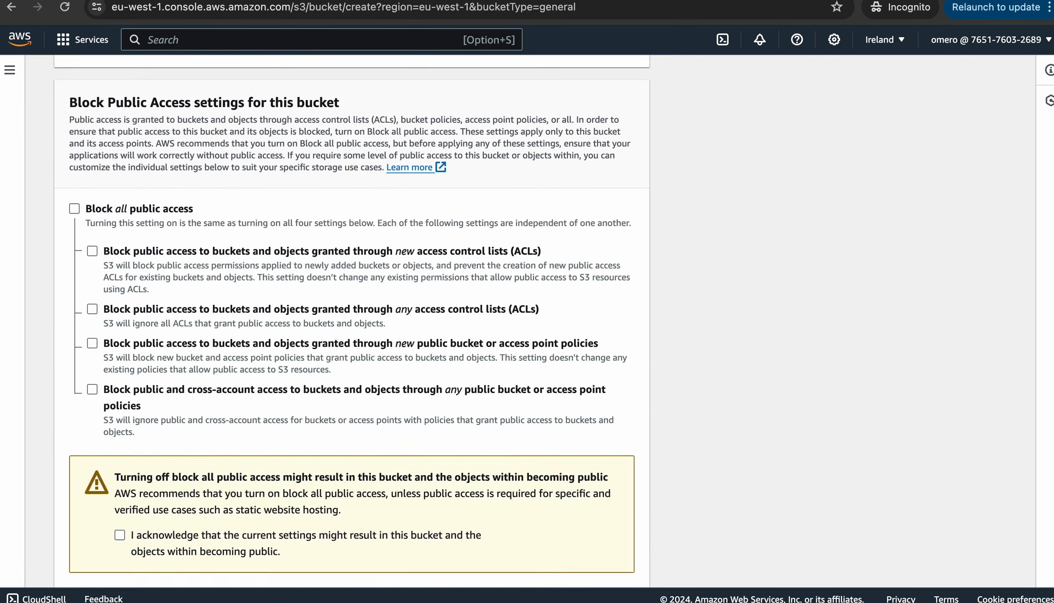
click(120, 220)
scroll(120, 220, down, 15)
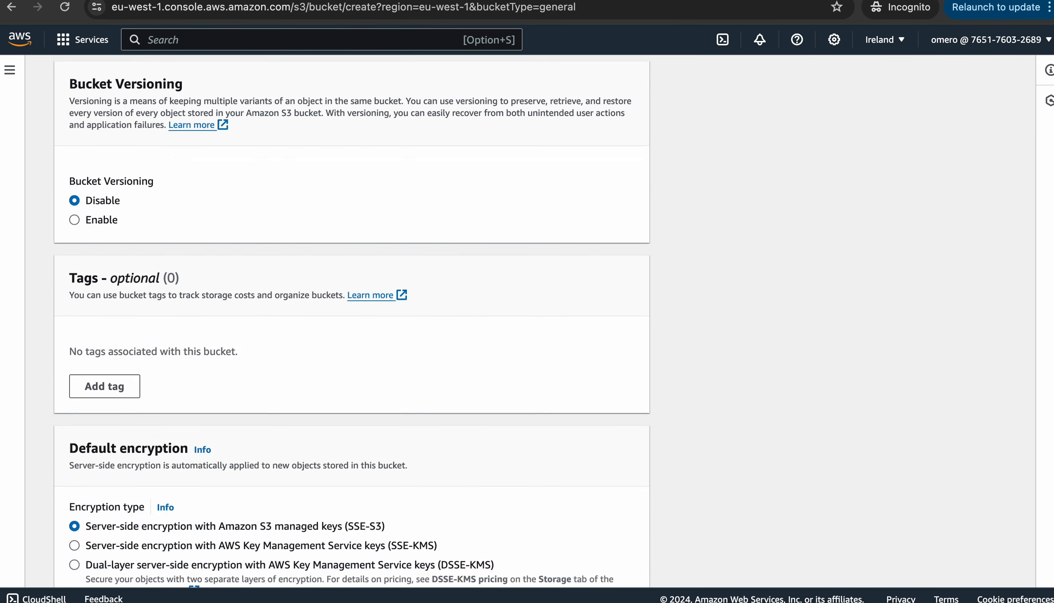
click(599, 562)
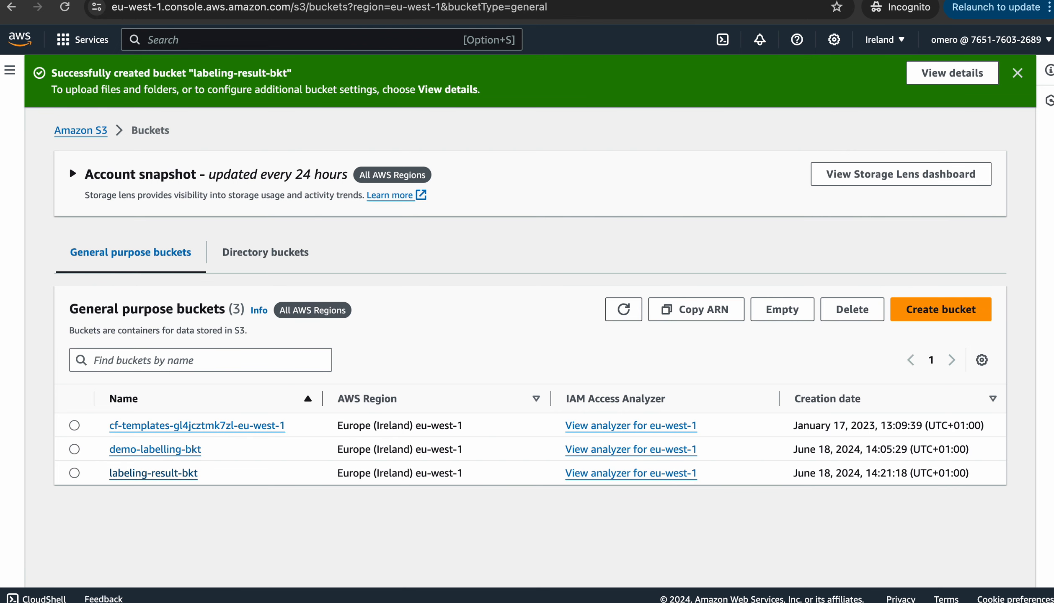
Add a folder named 'result' inside labeling-result-bkt, then return to the SageMaker labeling job form
click(153, 473)
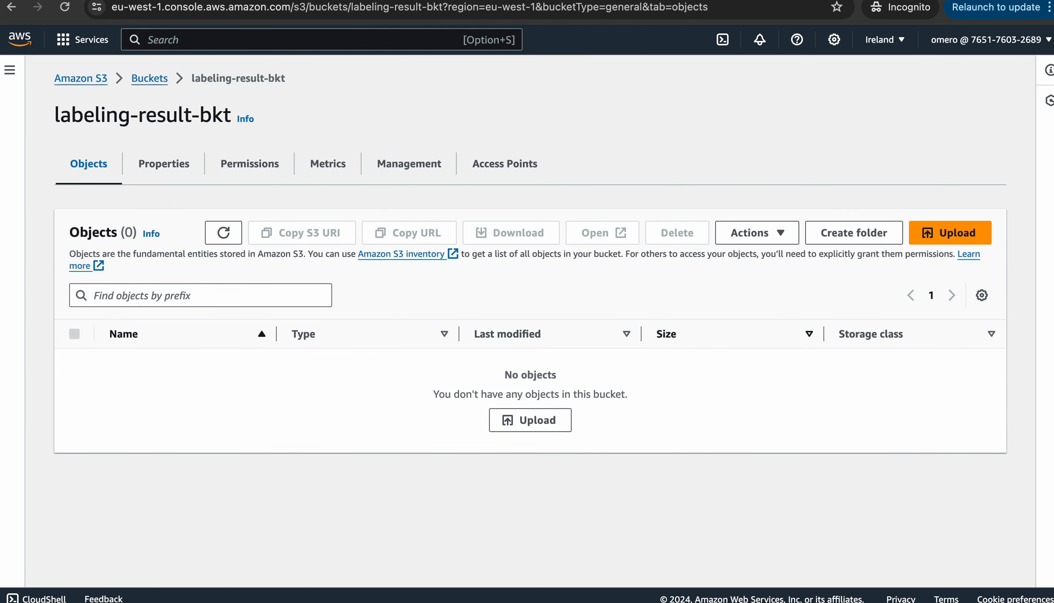
click(860, 233)
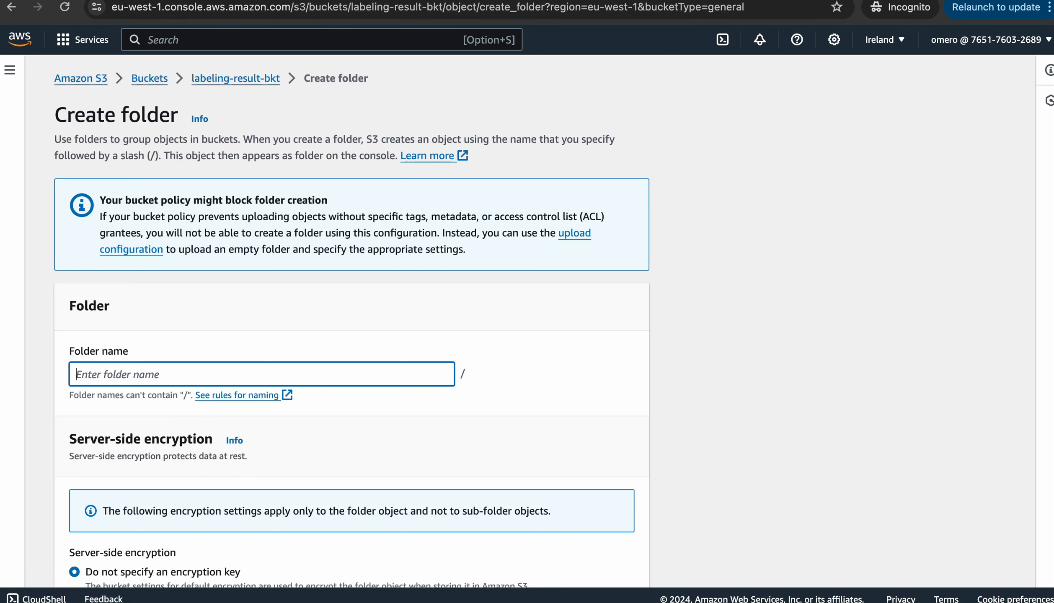
text(result)
scroll(544, 321, down, 5)
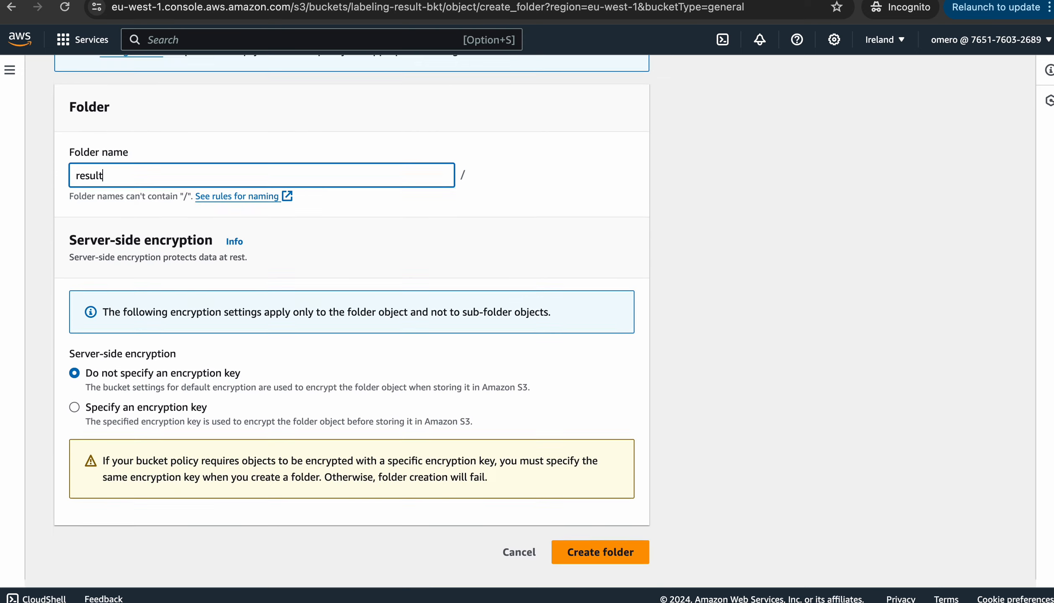
click(600, 560)
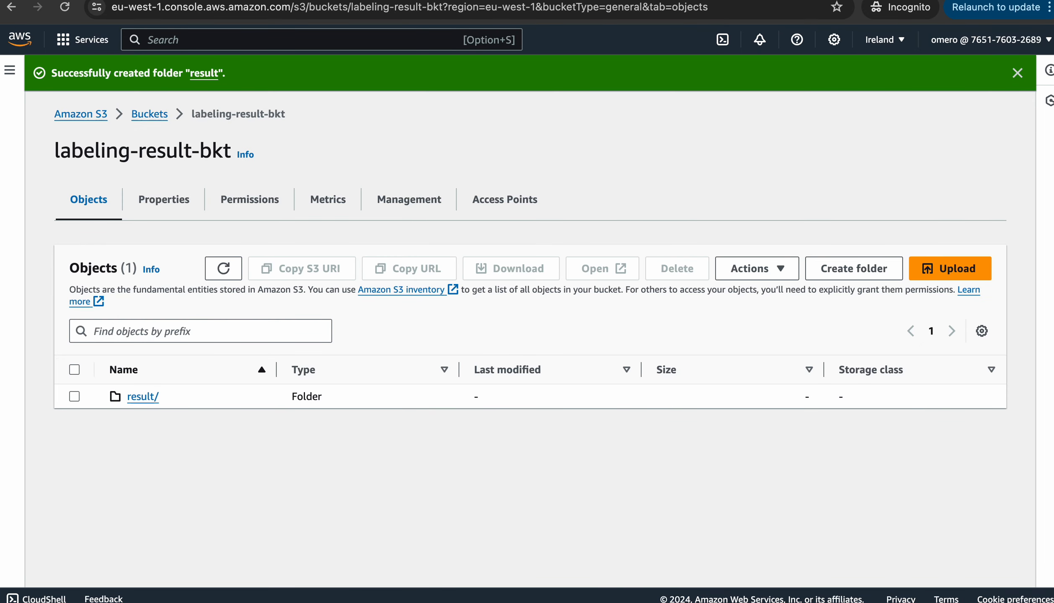
key(ctrl+shift+Tab)
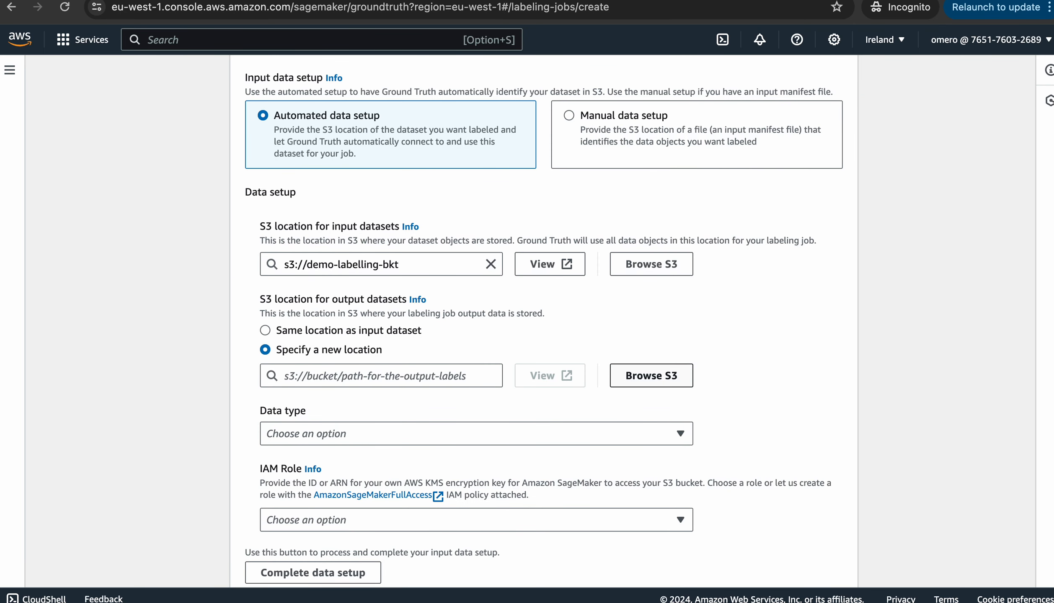
Choose s3://labeling-result-bkt/result/ as the output dataset location via Browse S3
click(663, 377)
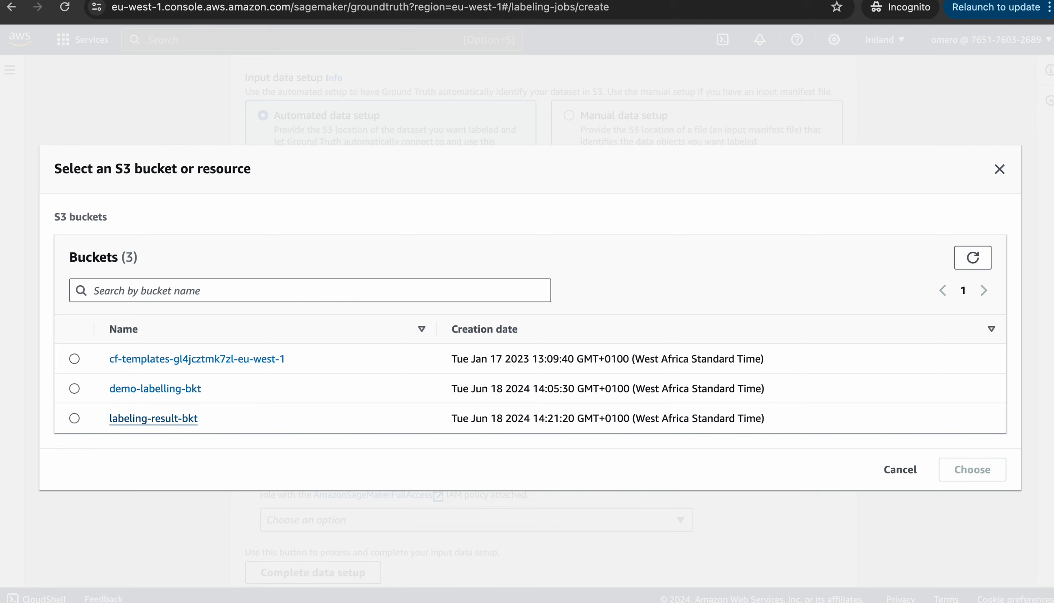
click(154, 418)
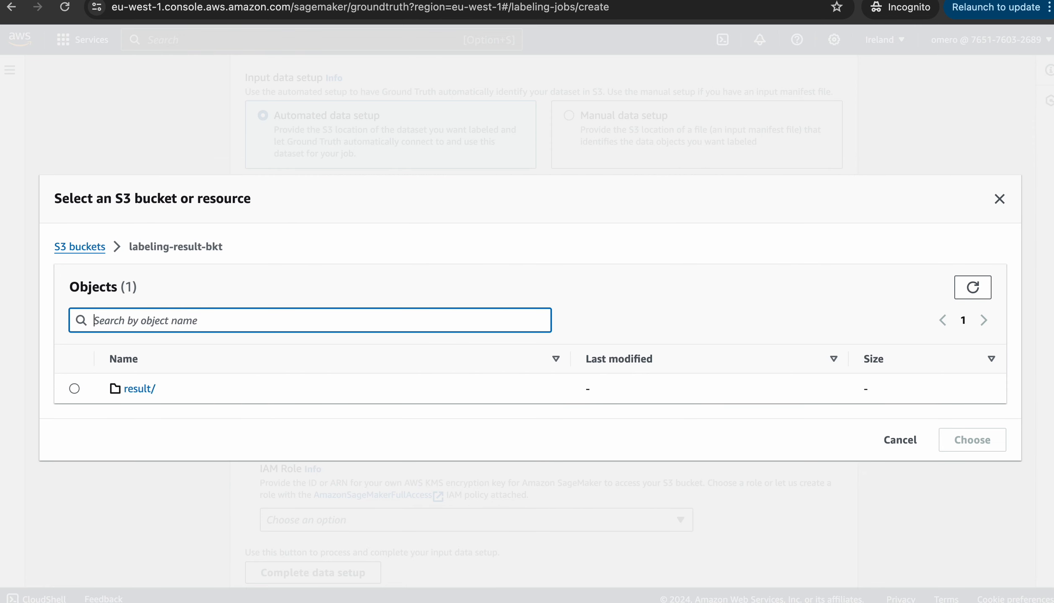
click(74, 389)
click(972, 440)
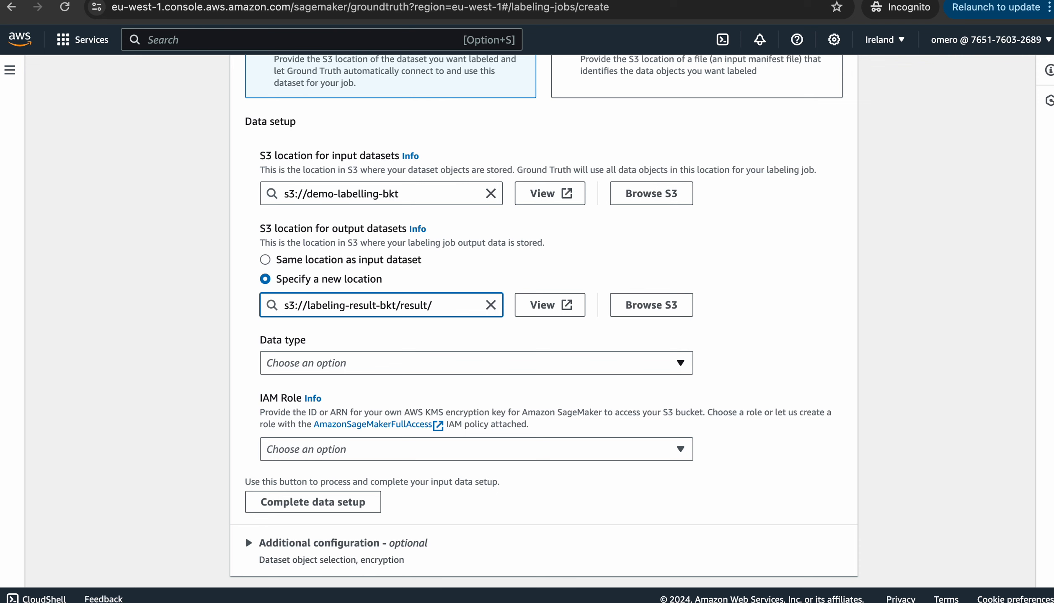
click(477, 363)
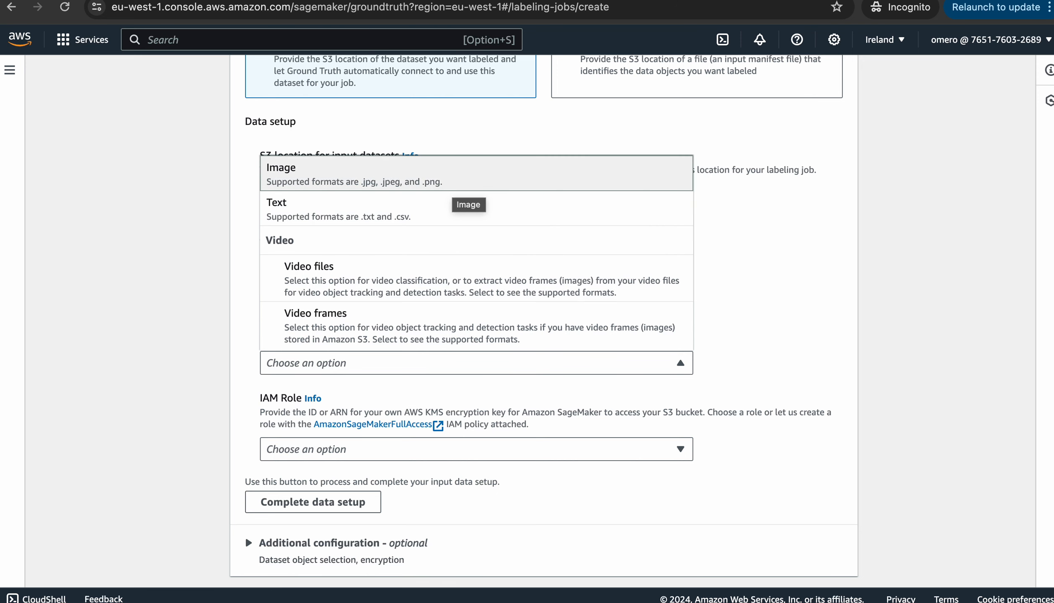
key(ctrl+Up)
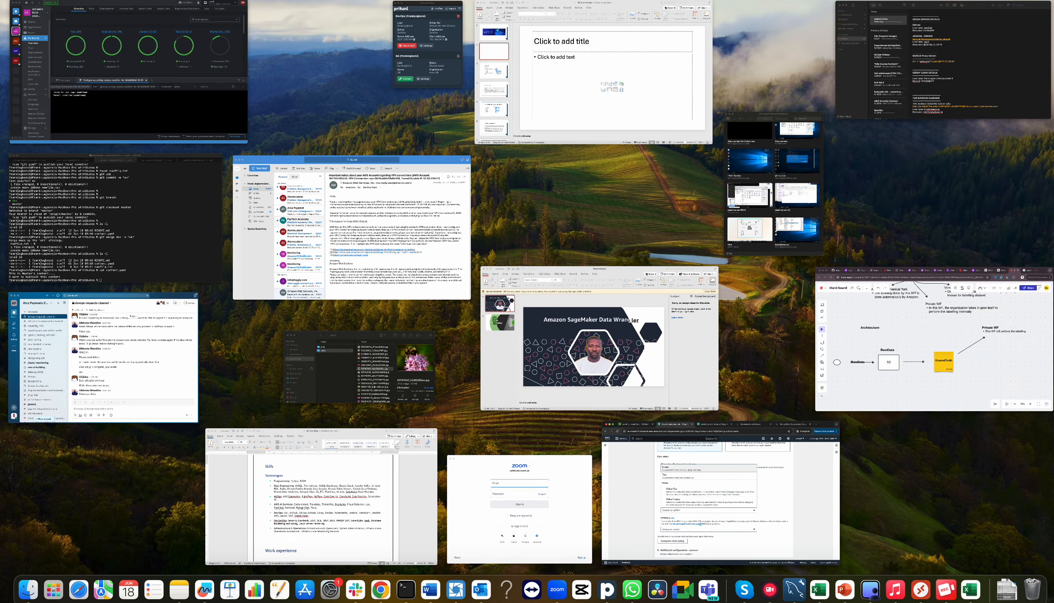
click(935, 339)
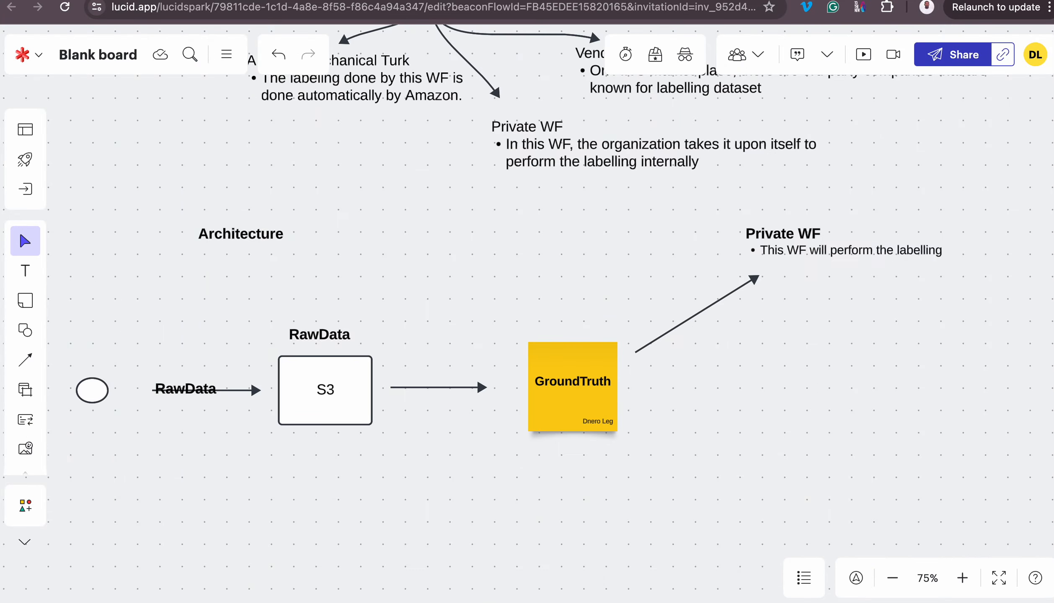
click(923, 0)
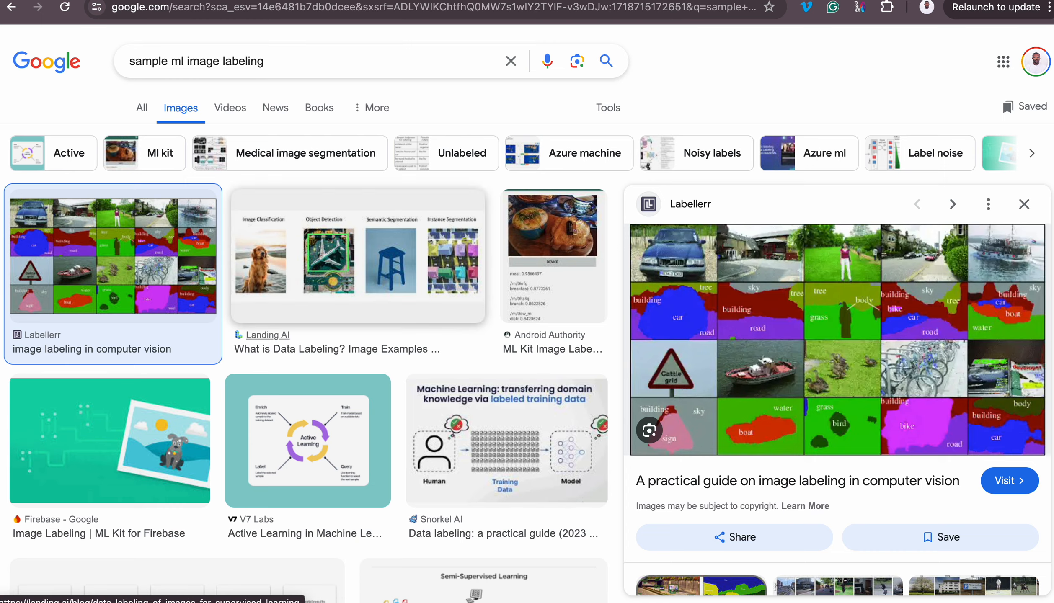
scroll(541, 470, down, 6)
scroll(540, 481, up, 4)
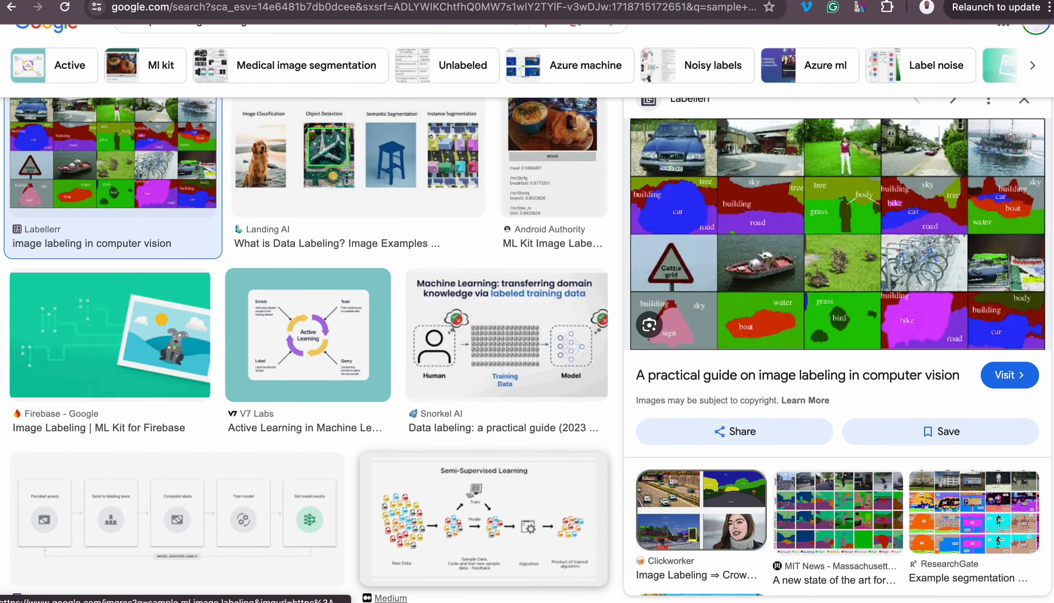
scroll(391, 595, up, 3)
scroll(838, 378, down, 6)
scroll(704, 482, up, 7)
scroll(540, 452, down, 7)
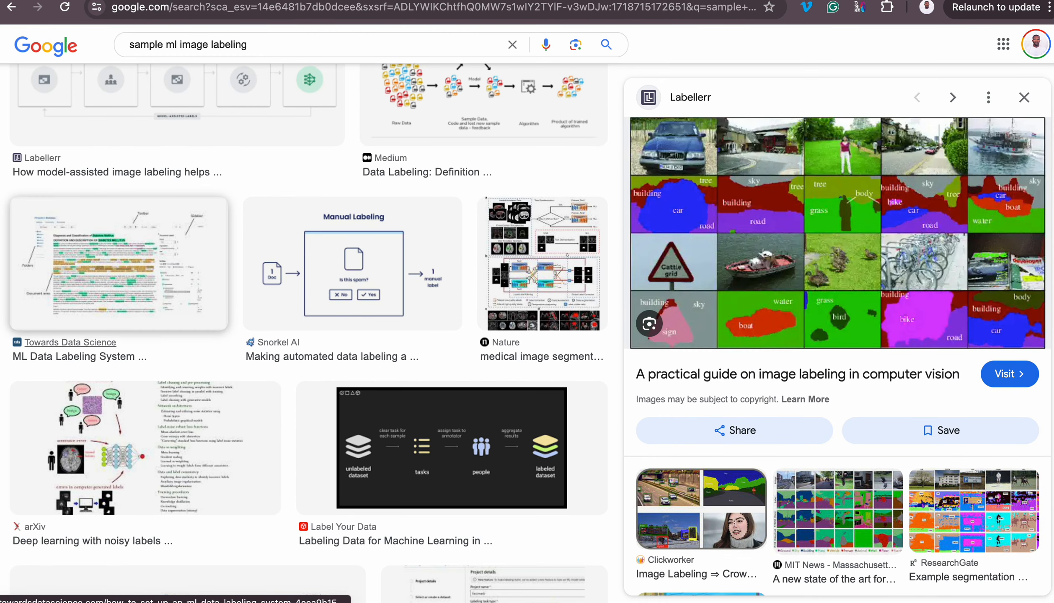
click(119, 264)
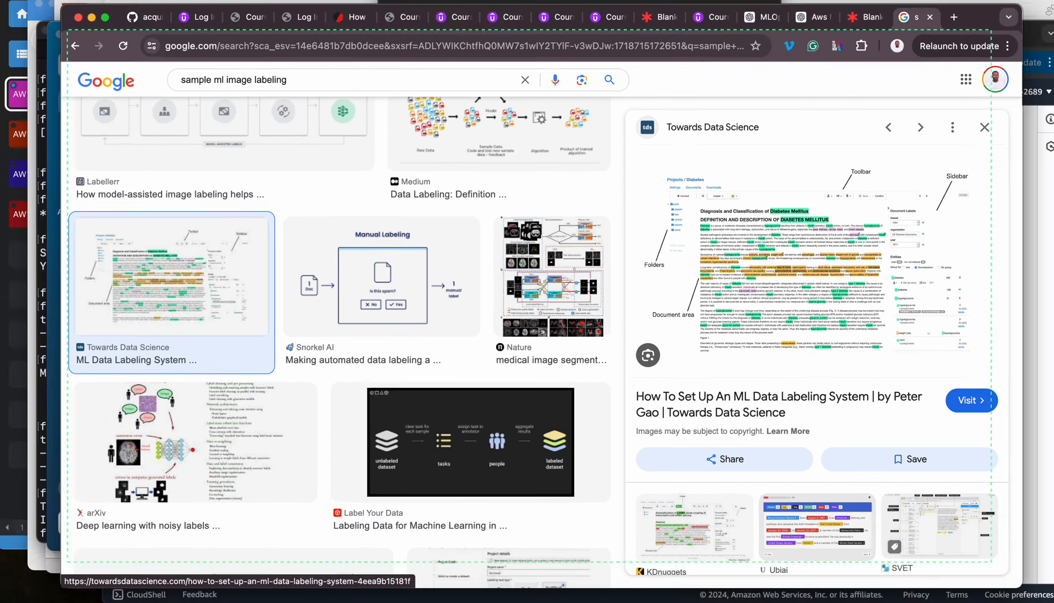
key(ctrl+Up)
click(931, 488)
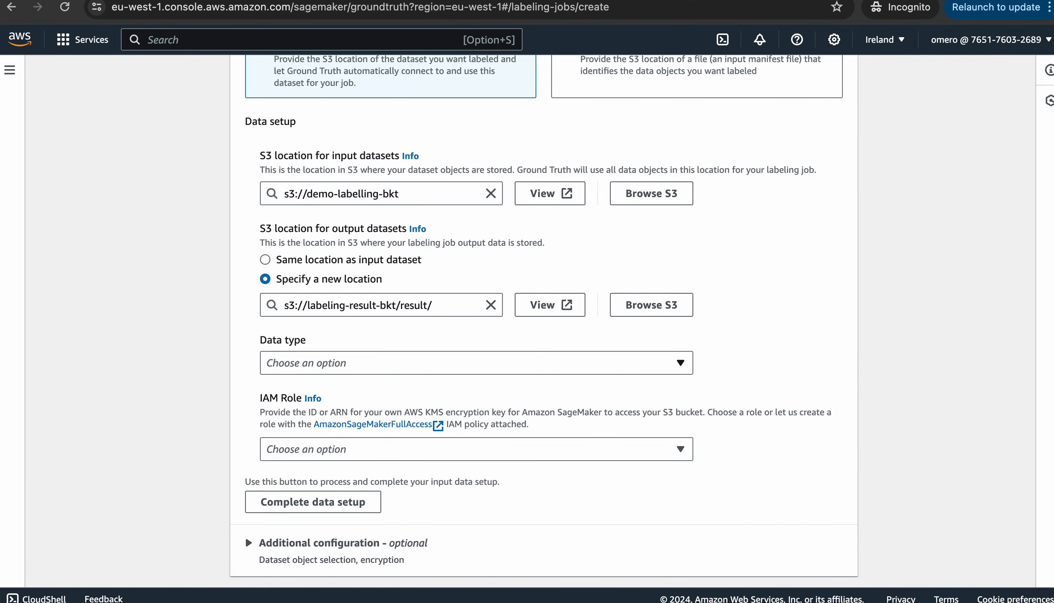
Set the labeling job's data type to Image
click(476, 363)
click(300, 168)
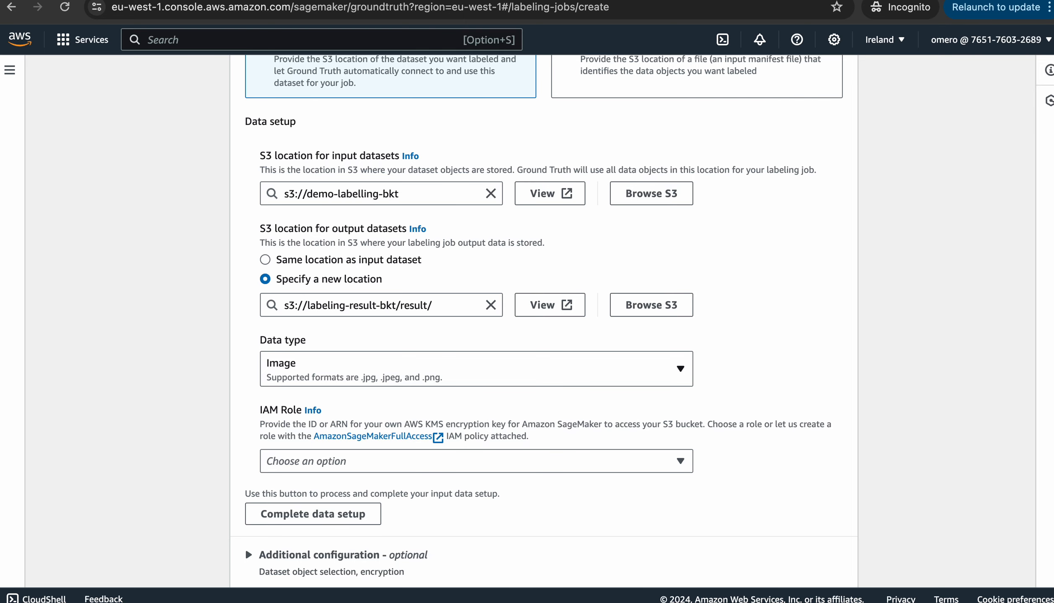
scroll(456, 384, down, 5)
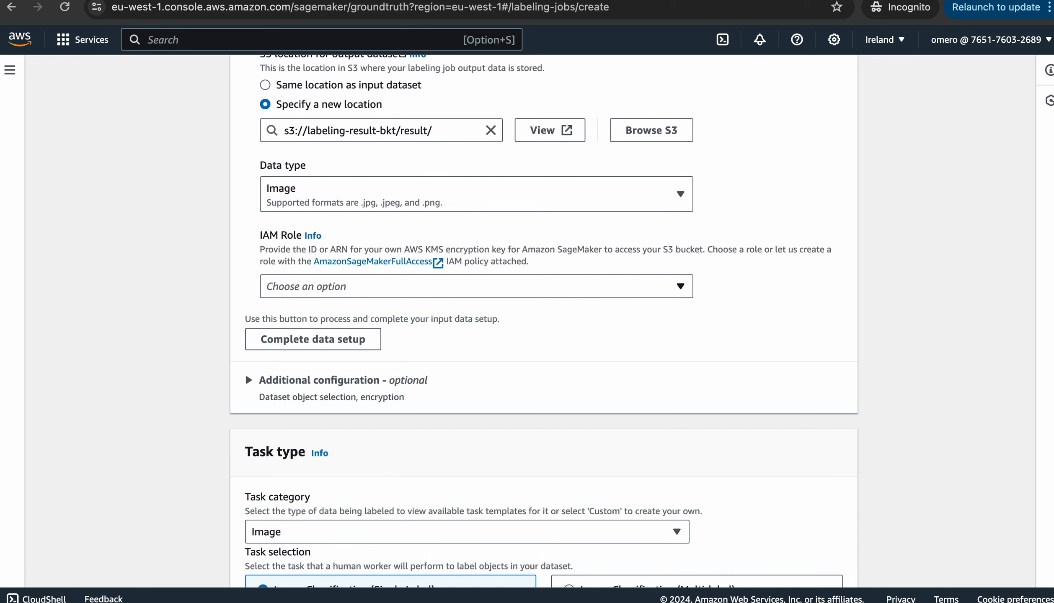
Create a new IAM role with access to any S3 bucket
click(476, 286)
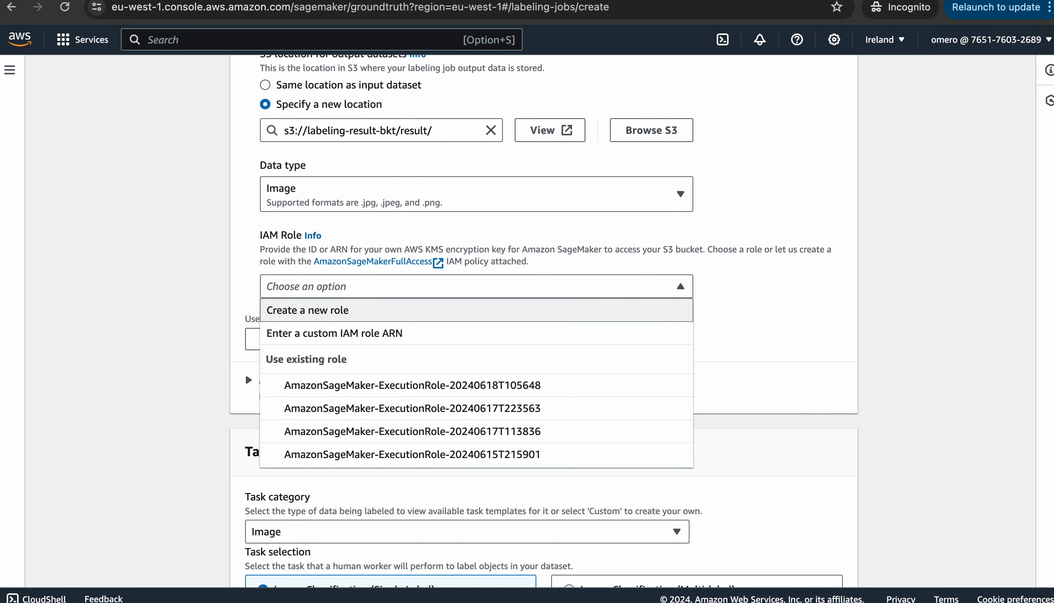
click(329, 311)
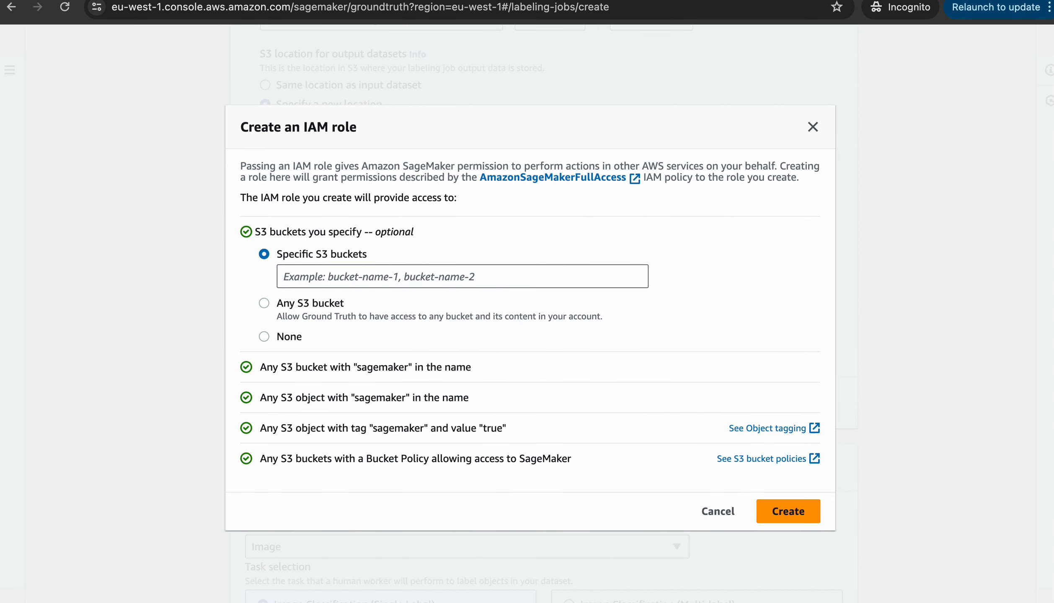
click(264, 303)
click(264, 254)
click(463, 276)
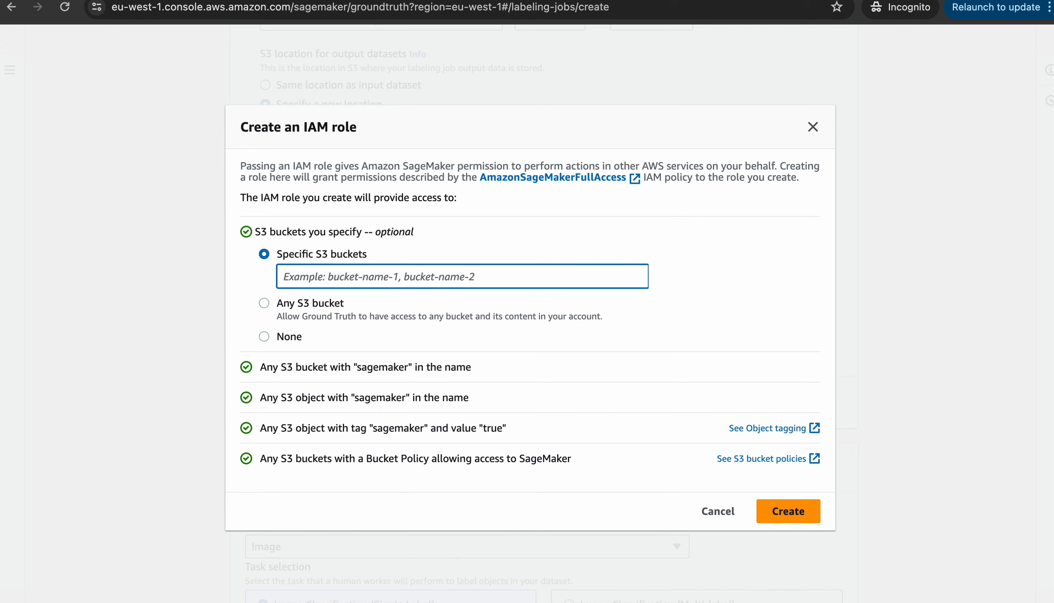
click(263, 303)
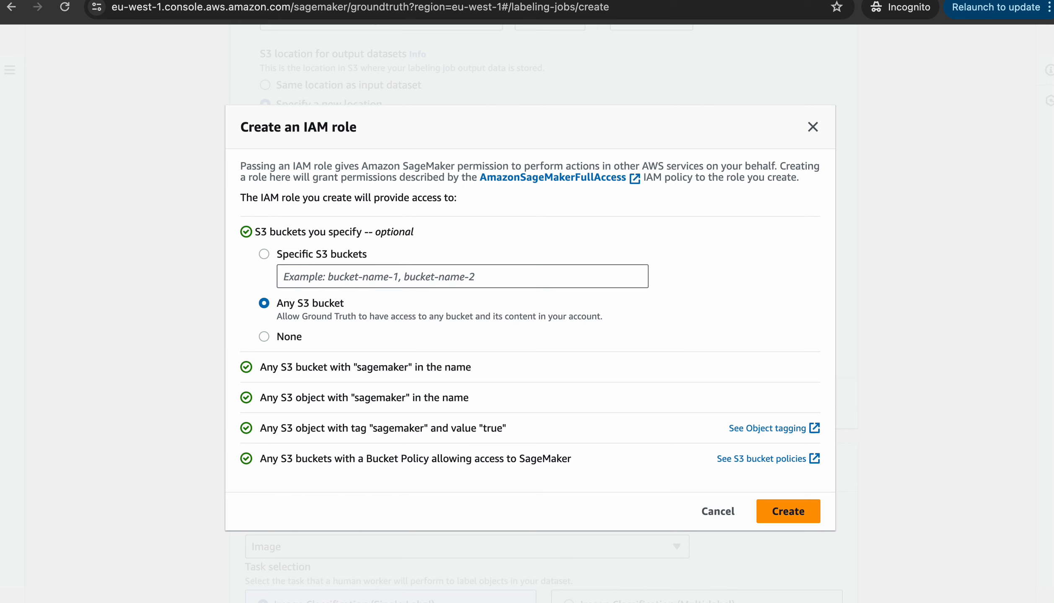
click(787, 512)
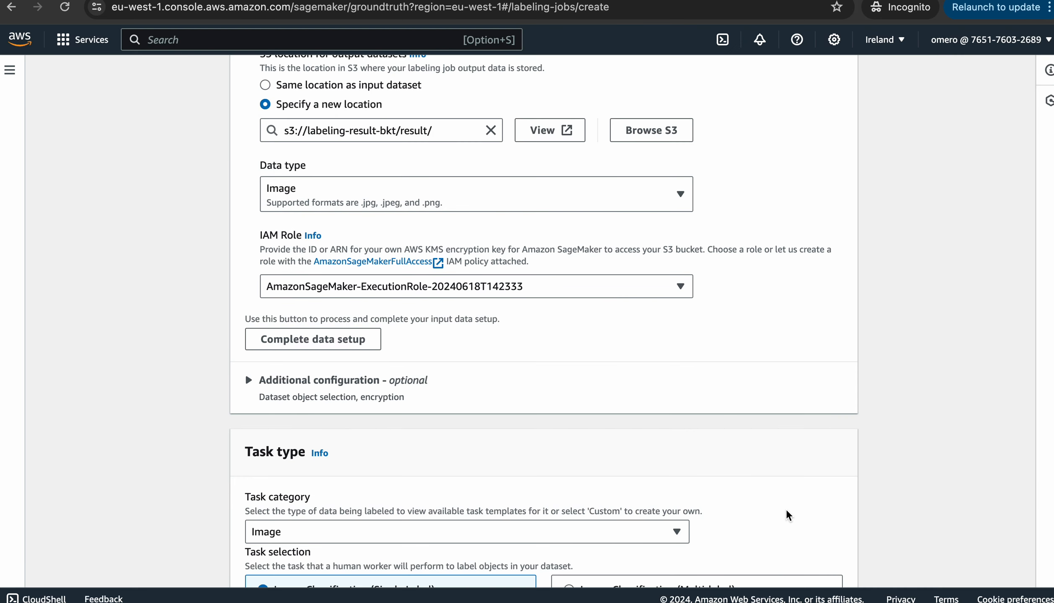
Complete the data setup, confirm the input data connection succeeded, and scroll to Task type
scroll(544, 318, down, 2)
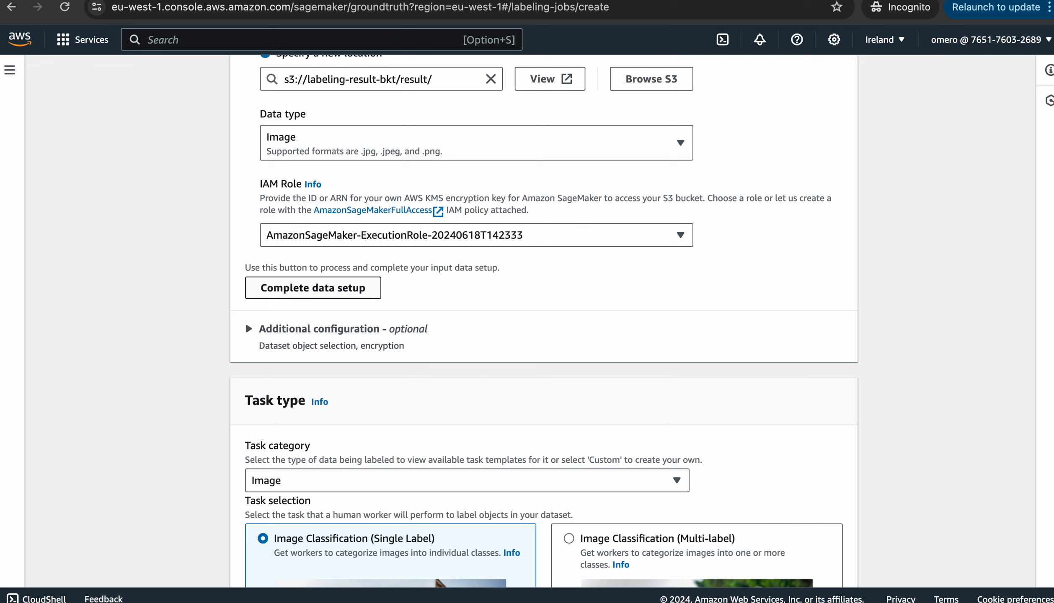
click(338, 290)
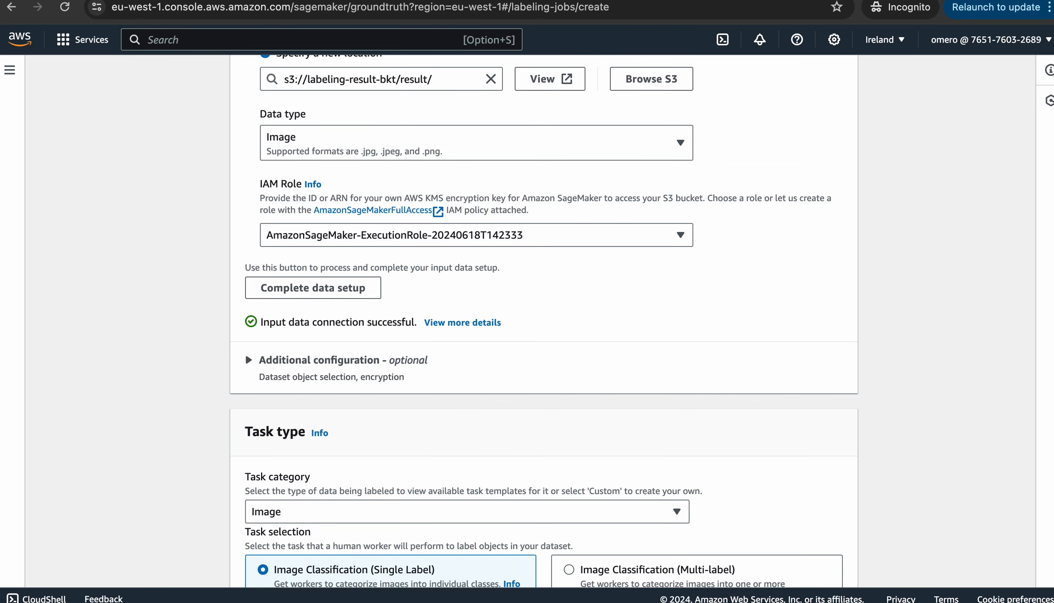
scroll(400, 331, down, 5)
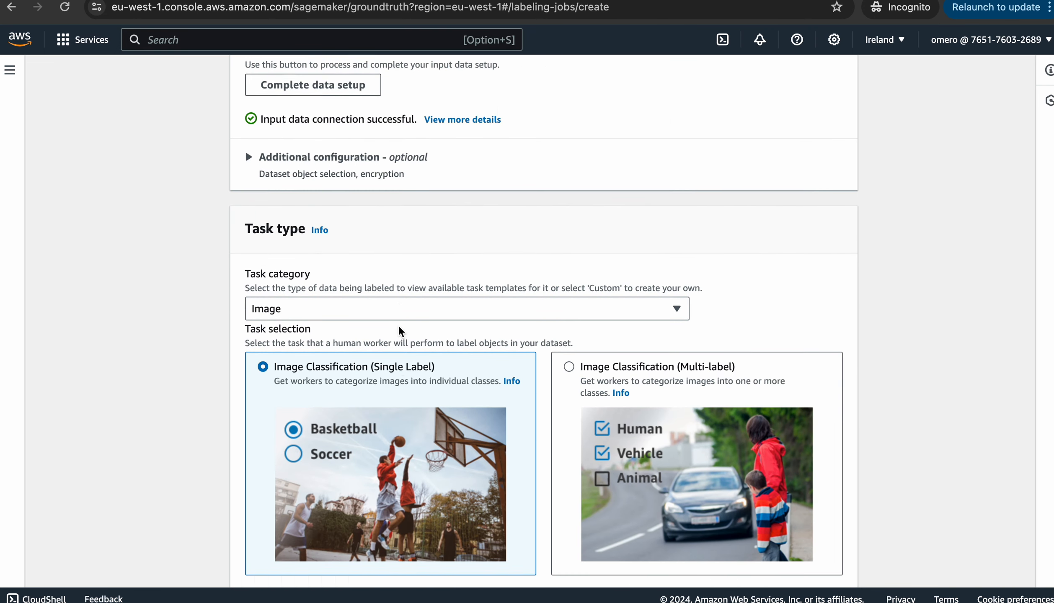
scroll(400, 331, down, 1)
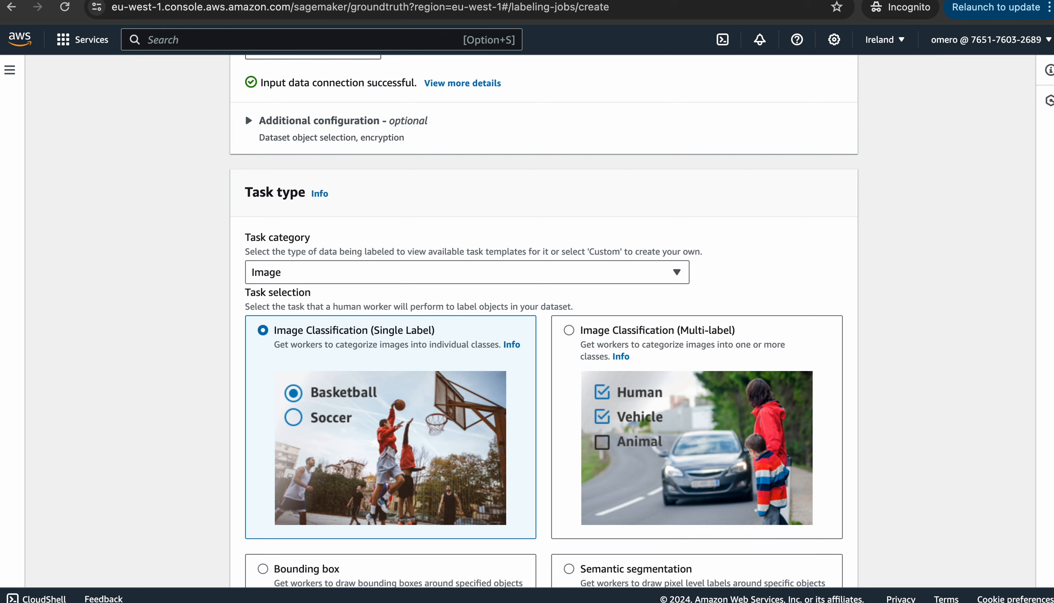
scroll(544, 321, down, 1)
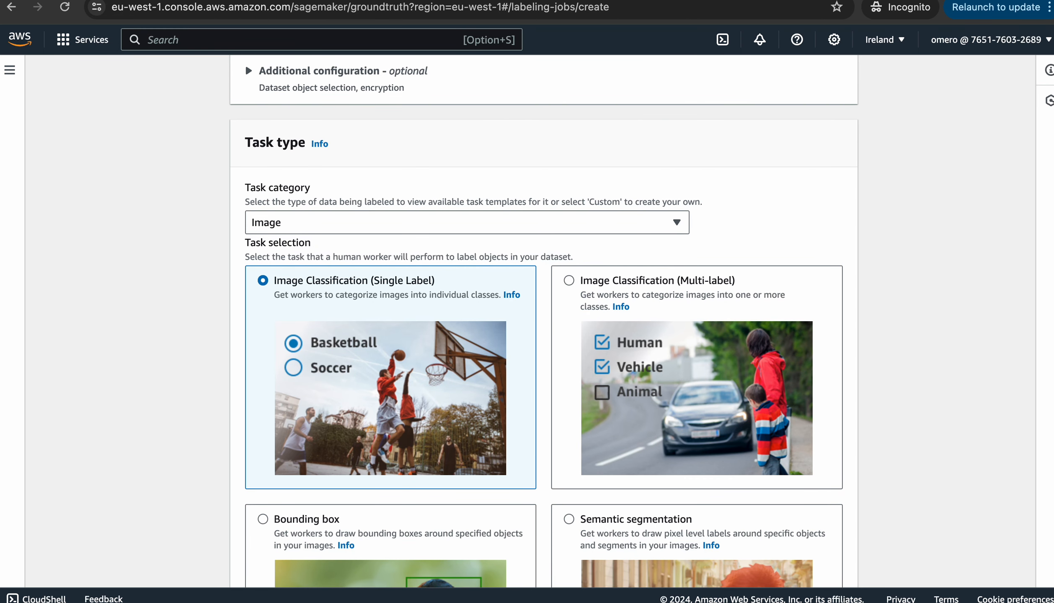
scroll(544, 321, down, 1)
scroll(544, 321, down, 1)
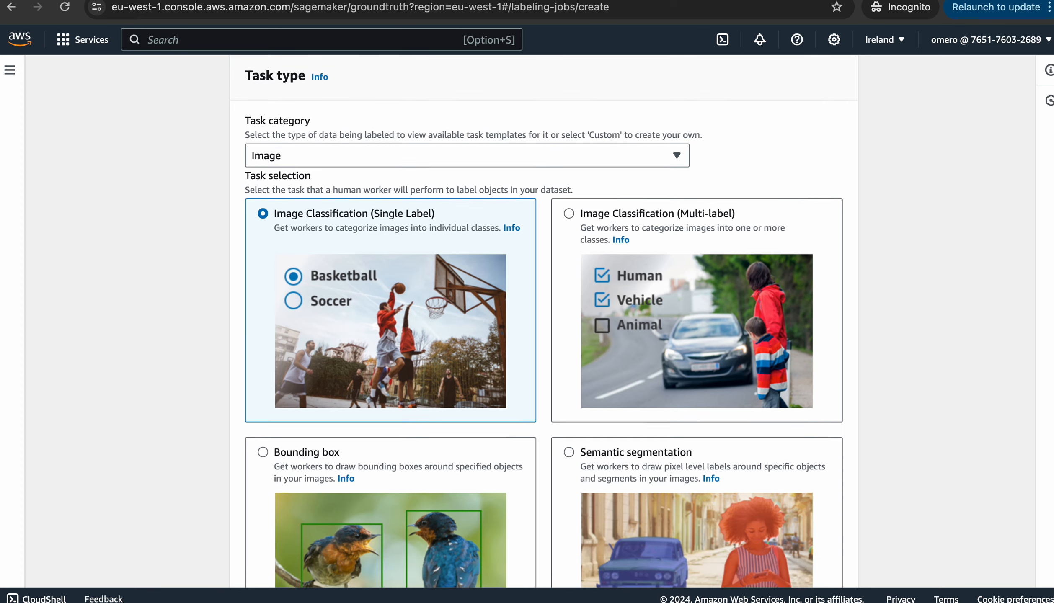
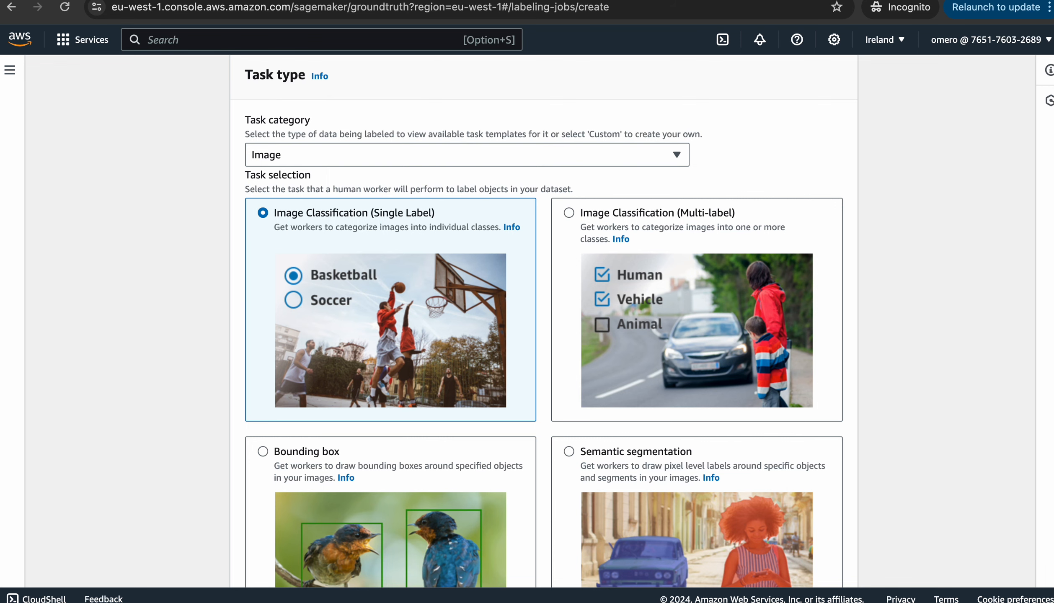
Choose Bounding box as the labeling task type and continue to the worker selection step
scroll(543, 321, down, 6)
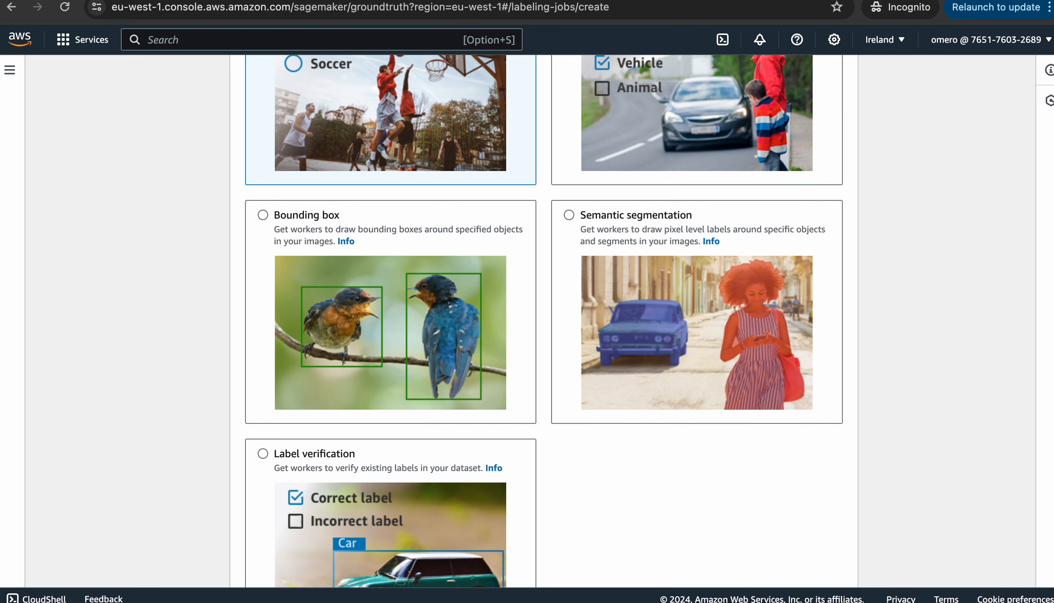
scroll(544, 321, down, 5)
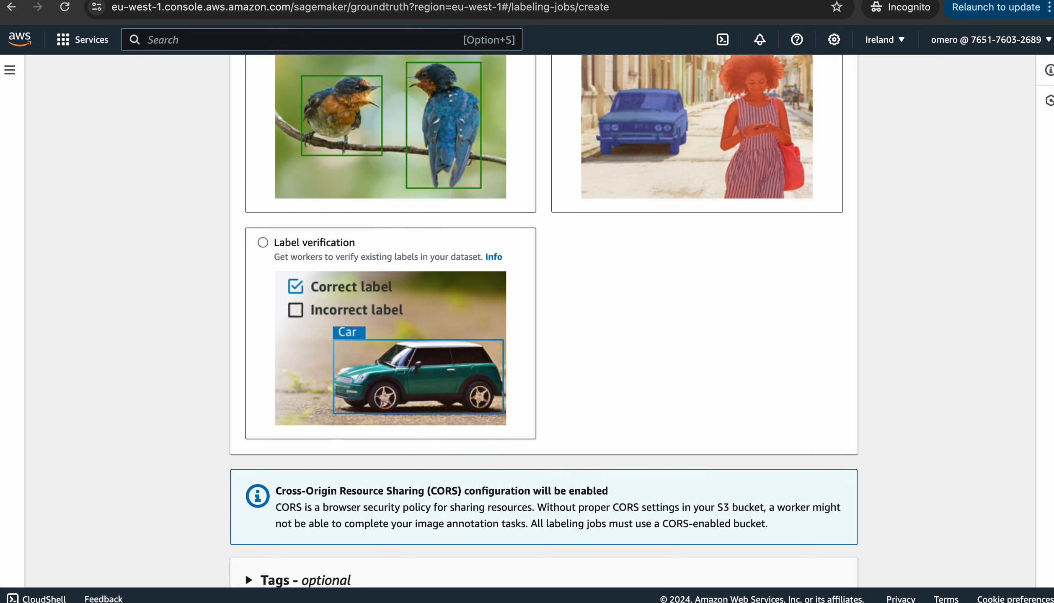
scroll(543, 321, up, 10)
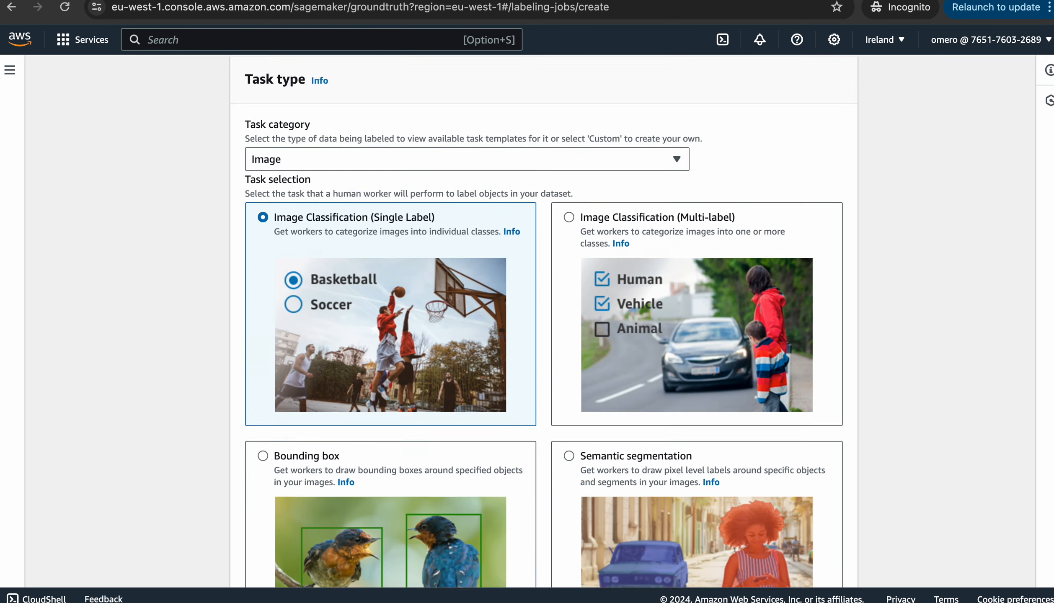
scroll(245, 308, up, 5)
scroll(245, 287, down, 8)
scroll(543, 321, down, 6)
scroll(544, 321, up, 2)
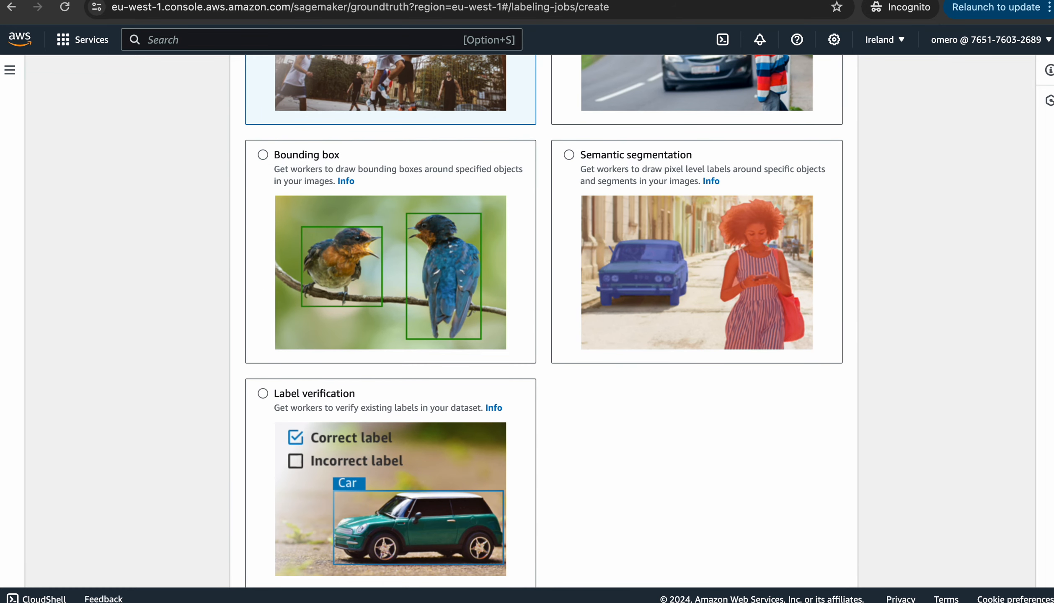
click(263, 155)
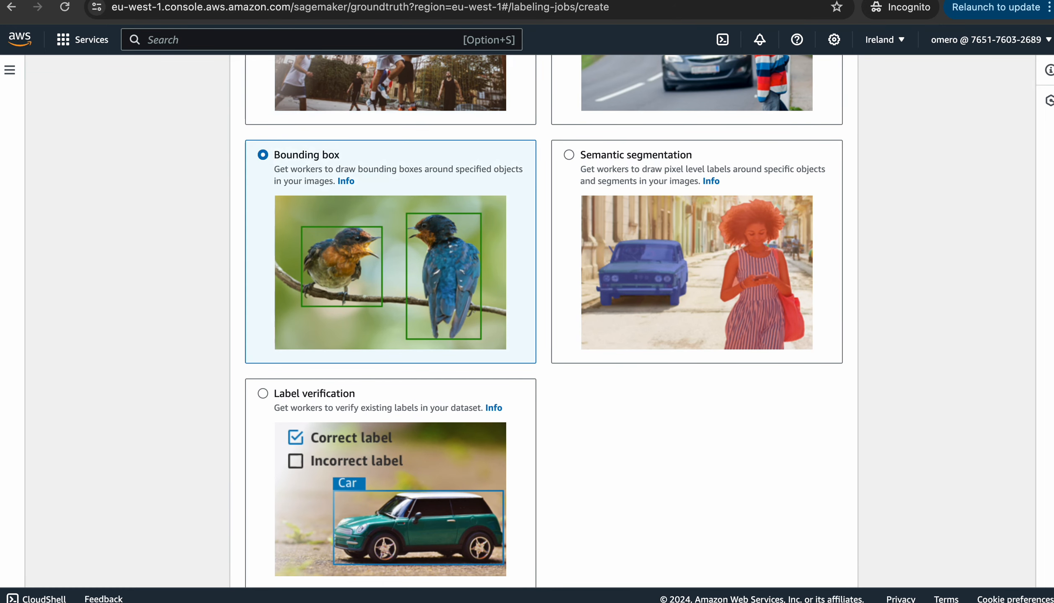
scroll(245, 490, down, 5)
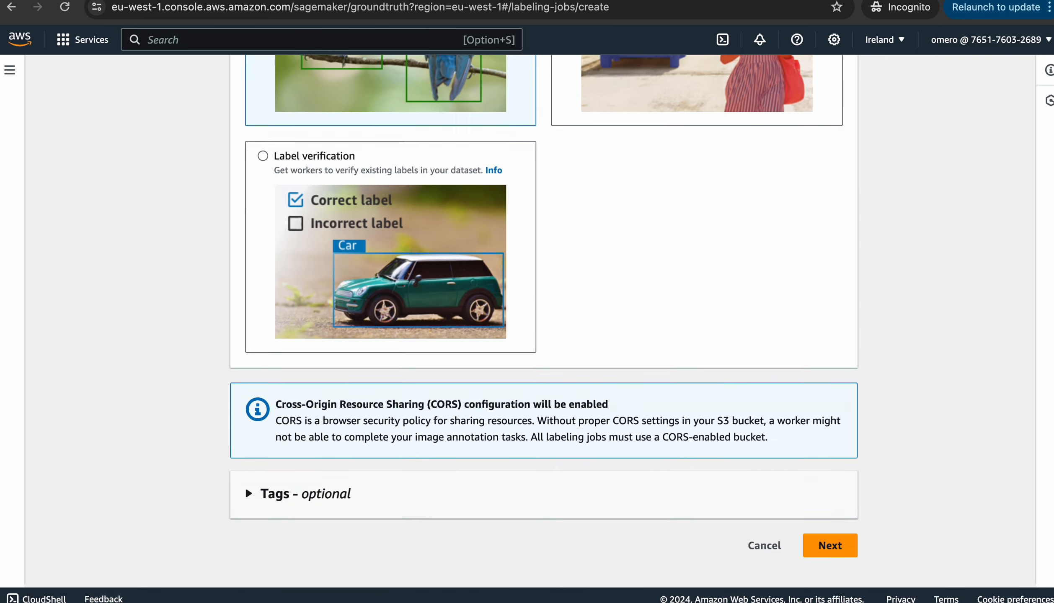
click(844, 559)
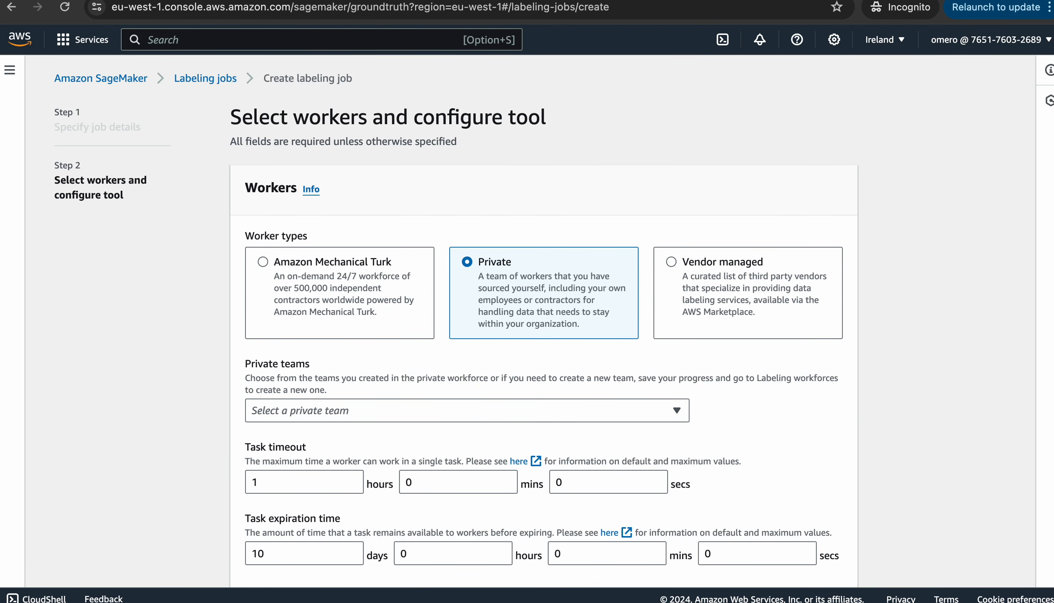
double_click(330, 117)
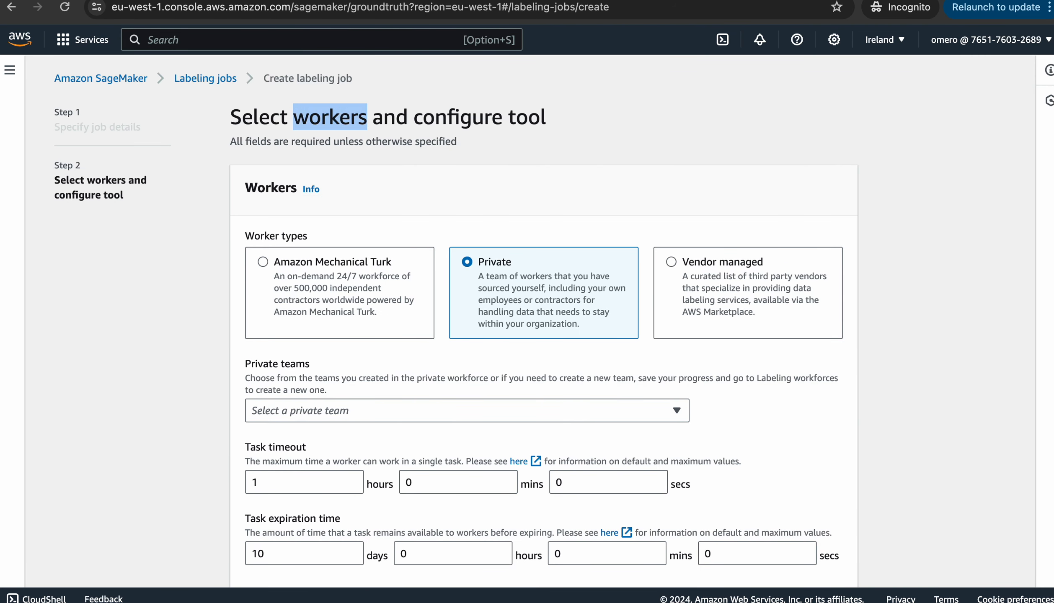
click(330, 118)
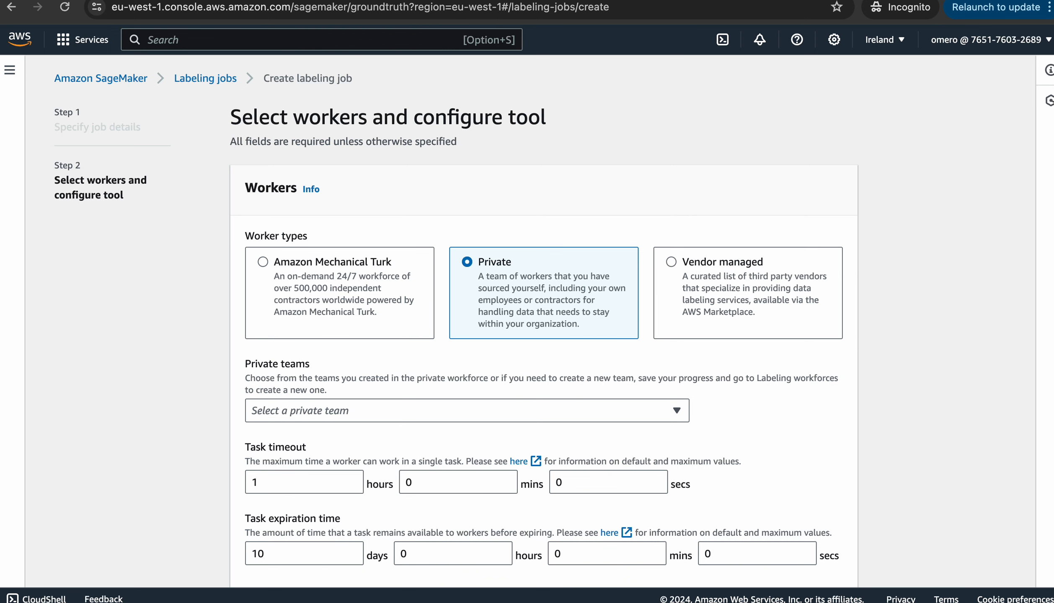
scroll(527, 319, down, 3)
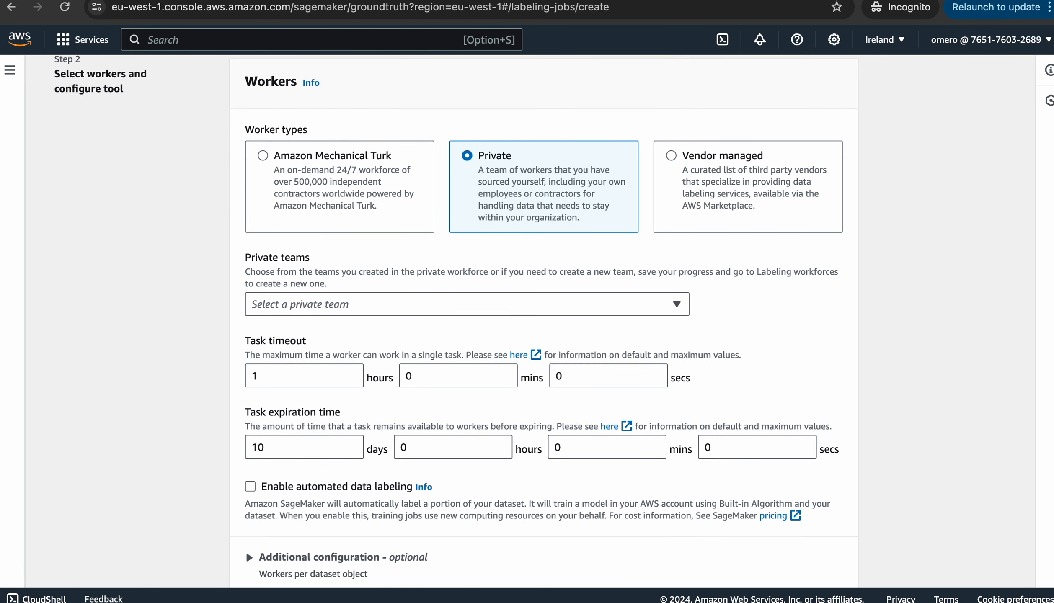
Review Mechanical Turk's price per task, keeping $0.036, then switch the worker type to Vendor managed
click(263, 155)
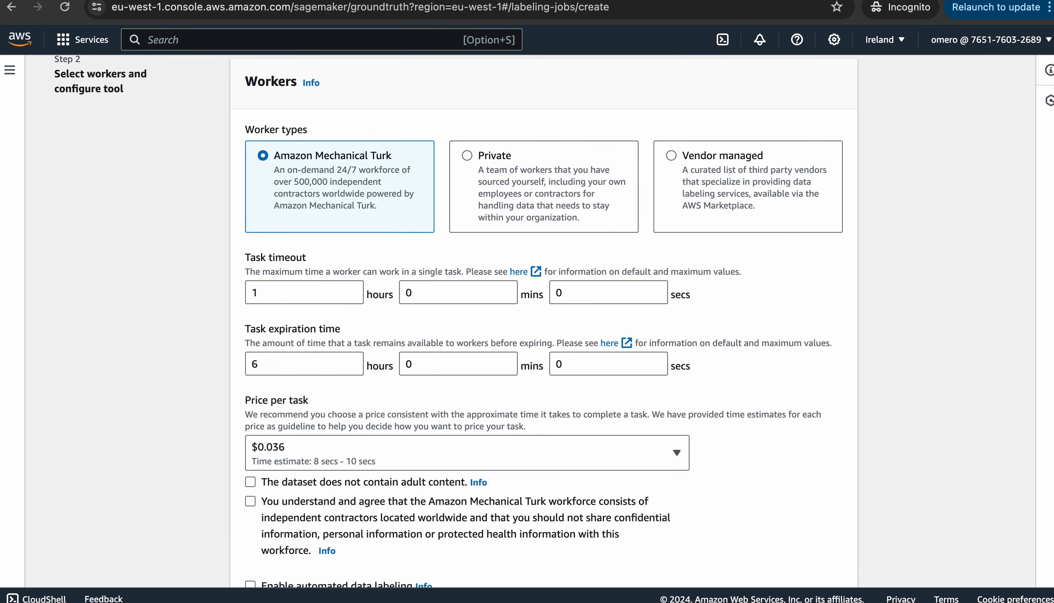
scroll(527, 318, down, 2)
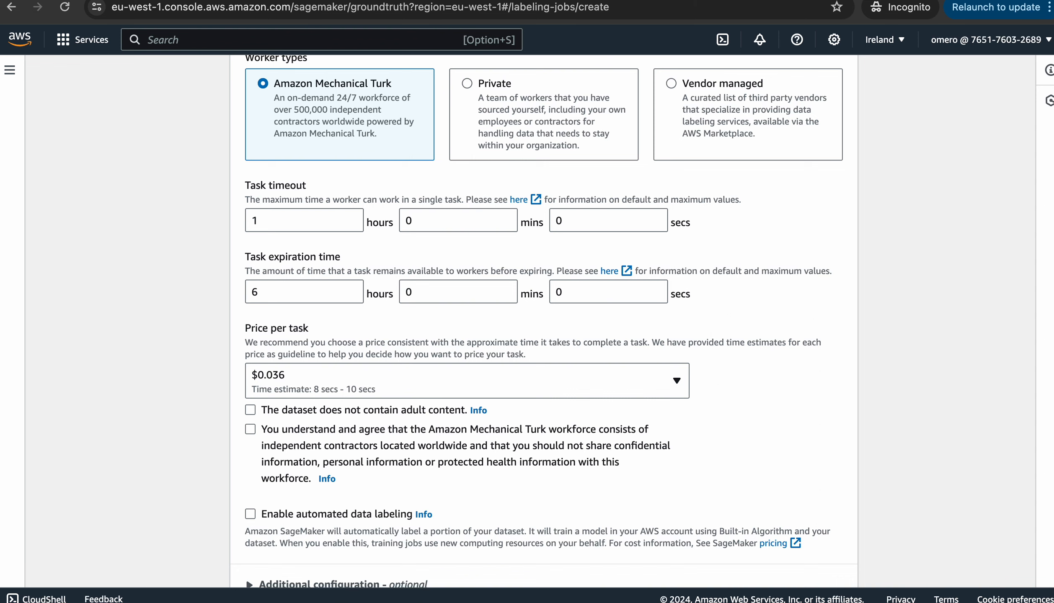
click(582, 383)
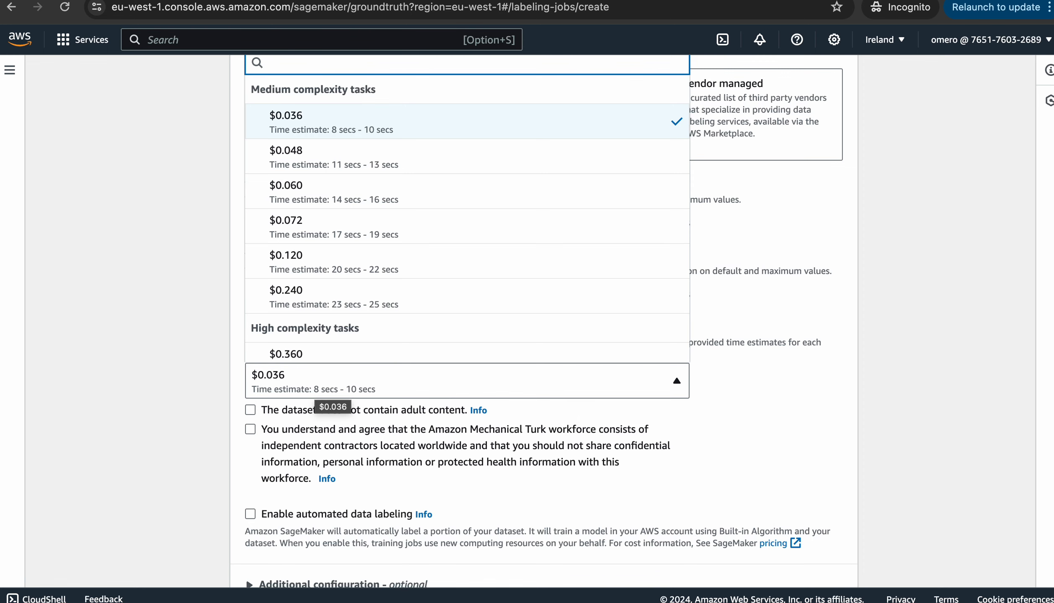
click(318, 497)
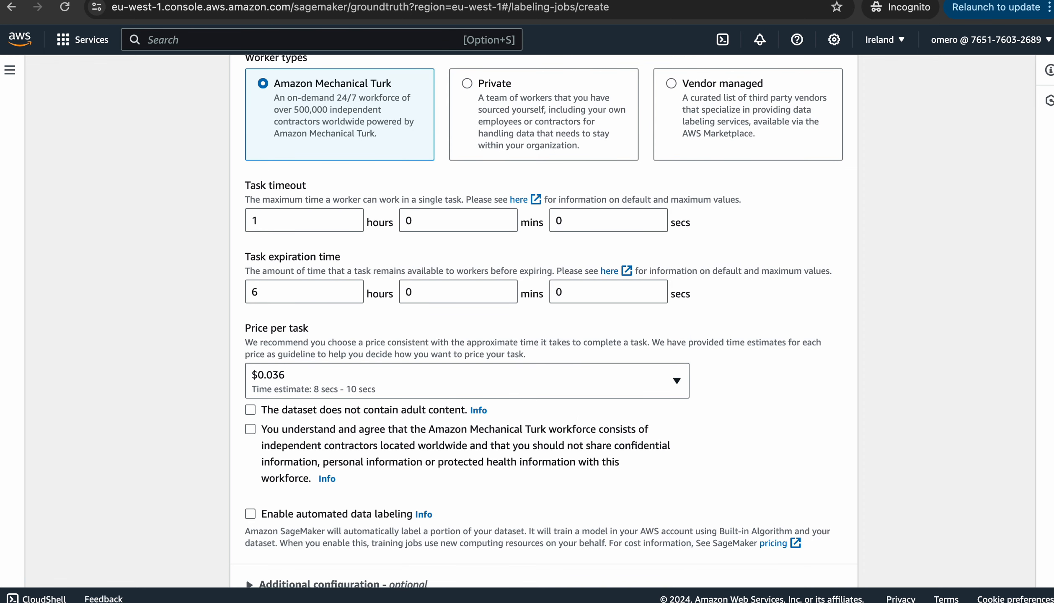
scroll(318, 292, down, 3)
scroll(318, 292, up, 4)
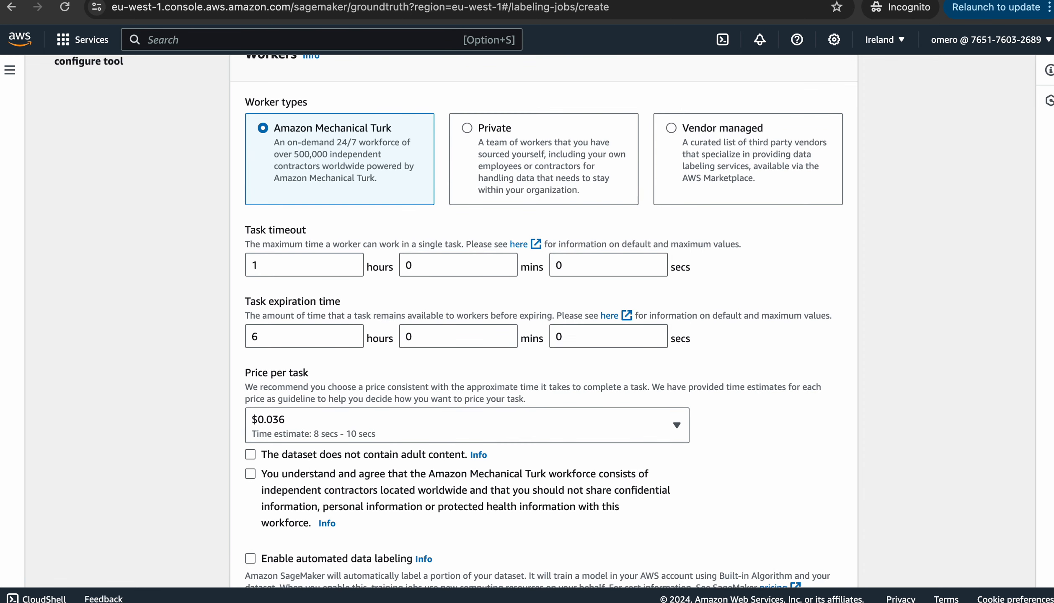
click(671, 129)
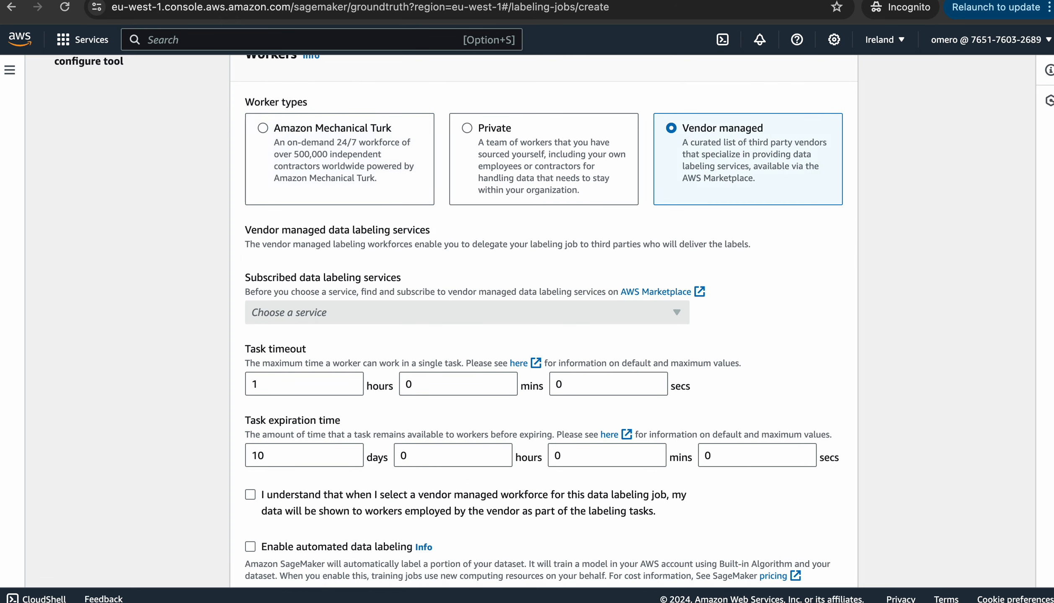
Switch back to Private workers, pick DataLabelingTeam, and scroll down to the Bounding box tool
scroll(544, 321, down, 15)
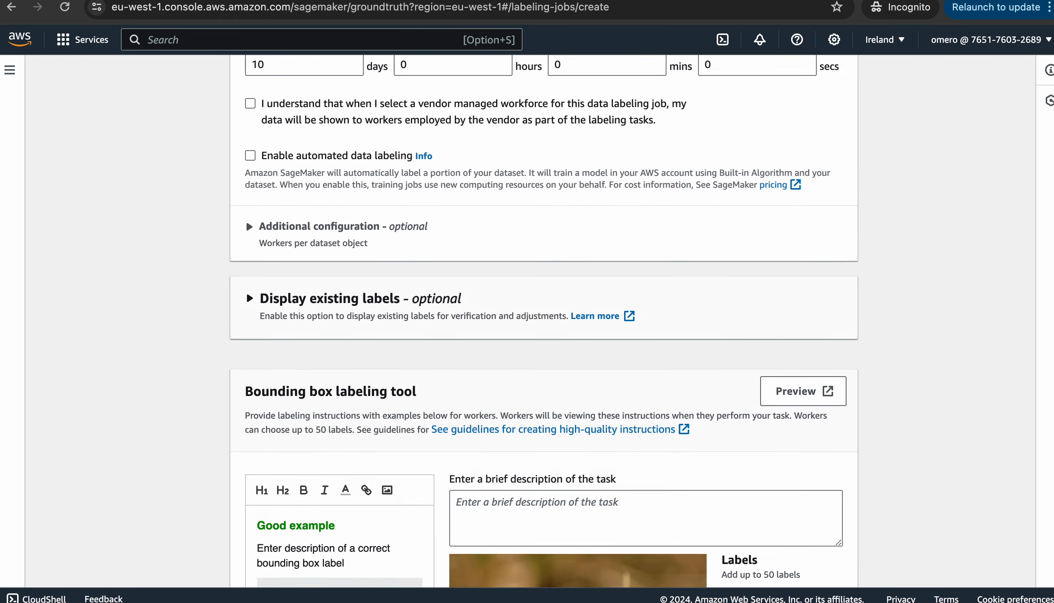
scroll(544, 321, up, 16)
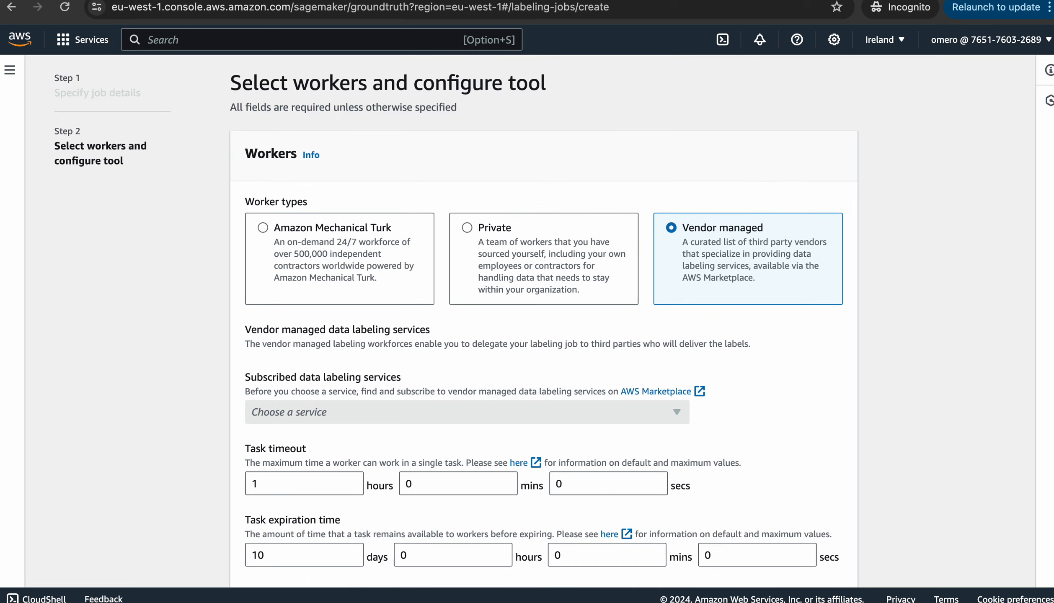
click(467, 228)
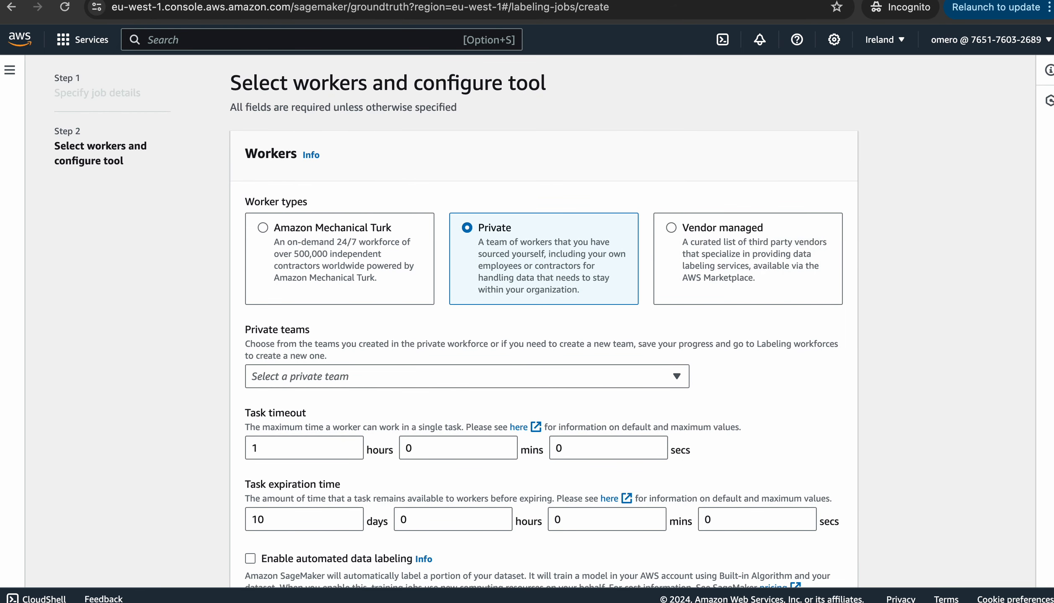
scroll(544, 320, down, 3)
click(467, 270)
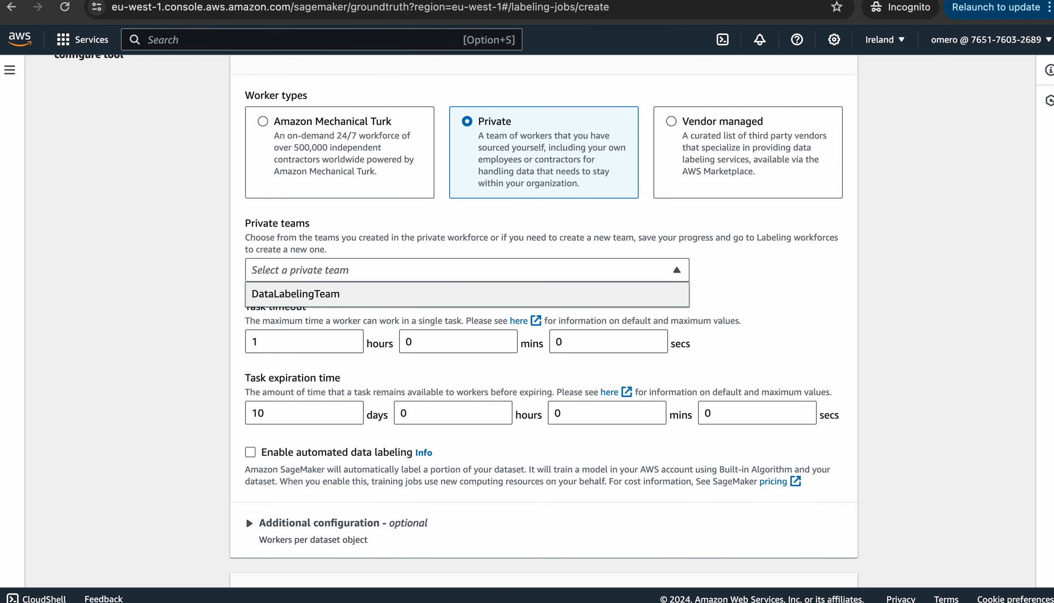
click(299, 294)
scroll(298, 293, down, 3)
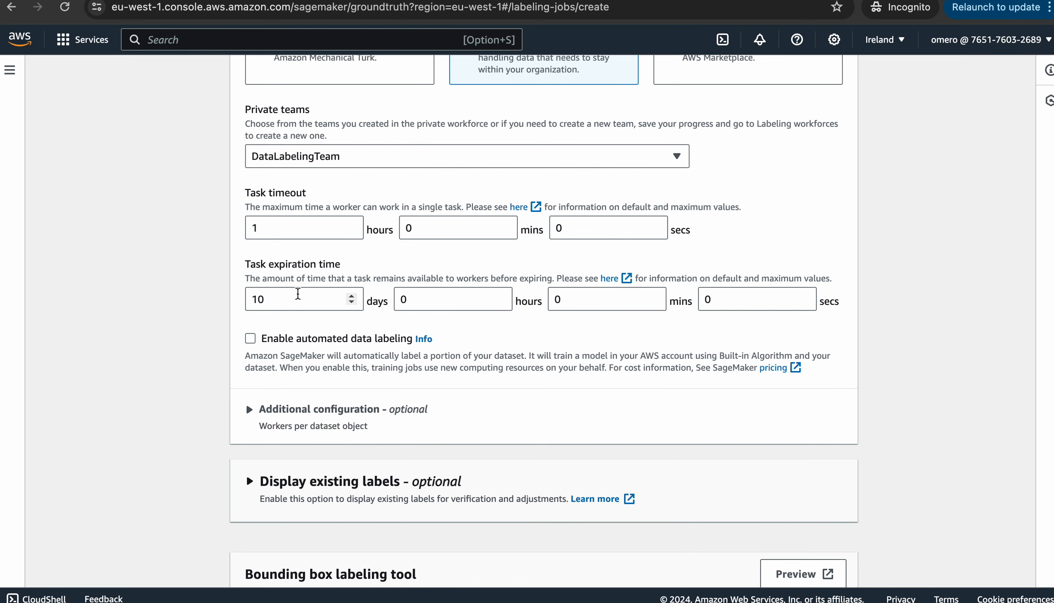
scroll(297, 294, down, 5)
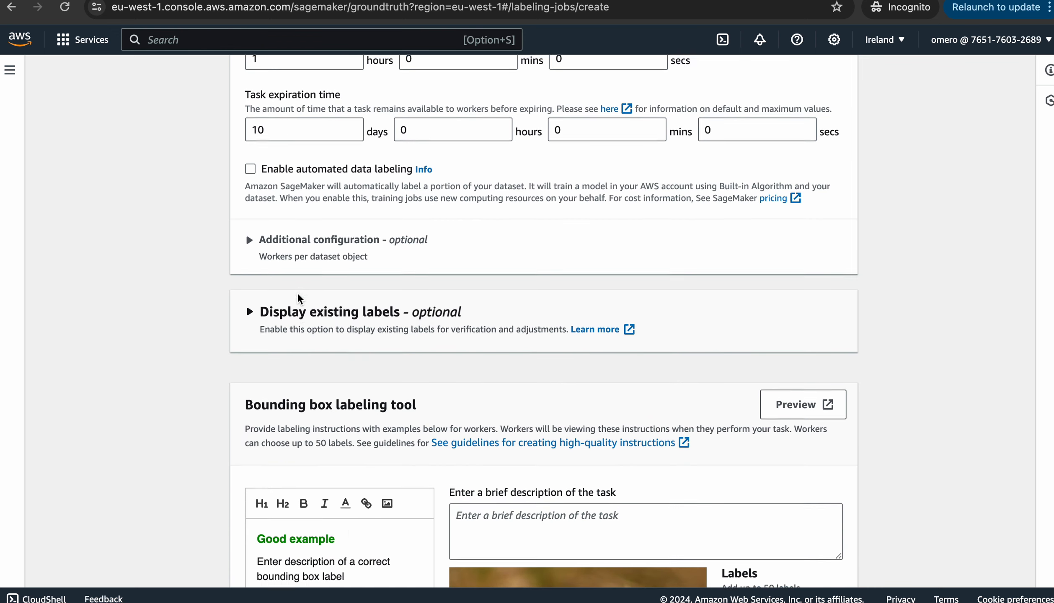
scroll(298, 293, down, 5)
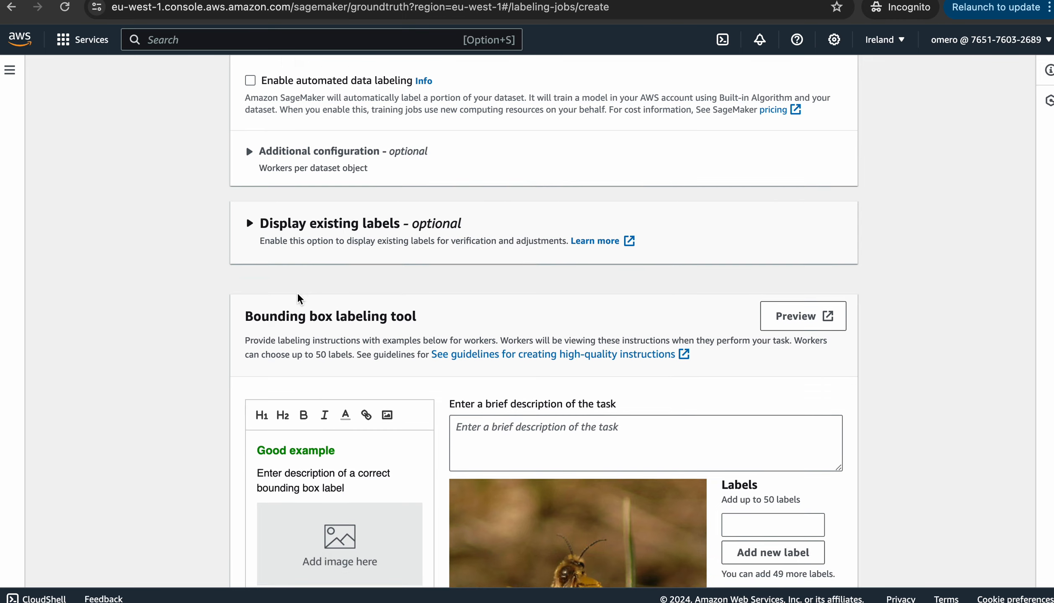
scroll(297, 294, down, 2)
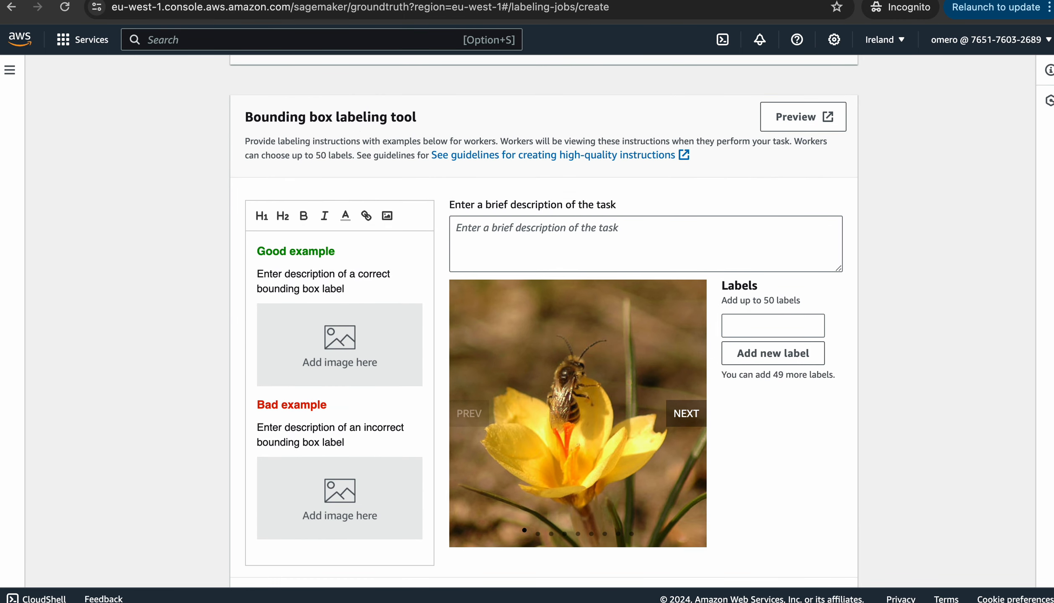
Enter 'Task to label the following images' as the bounding box task description
click(645, 244)
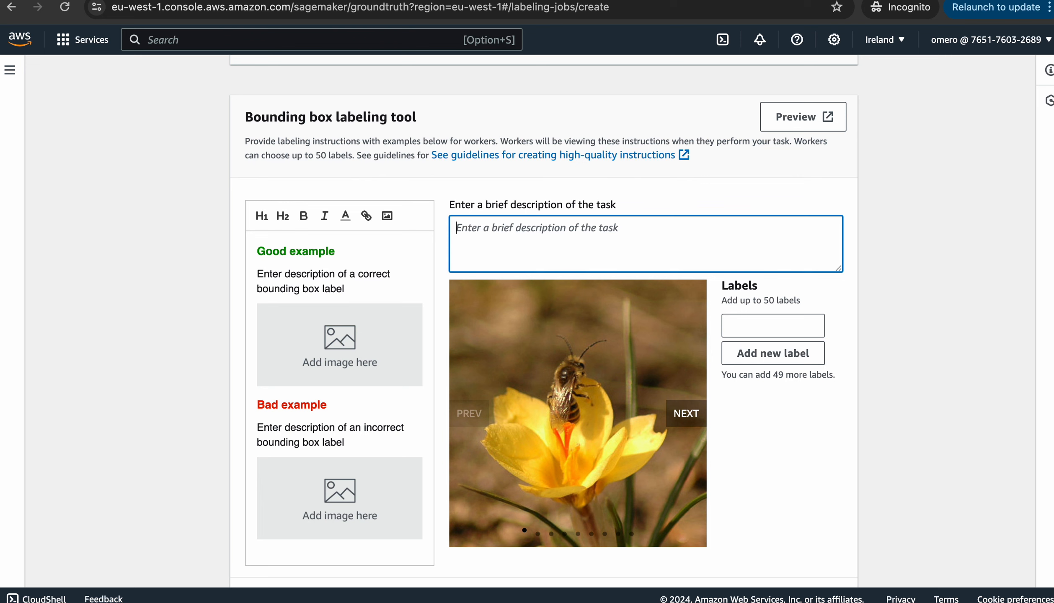
text(Task)
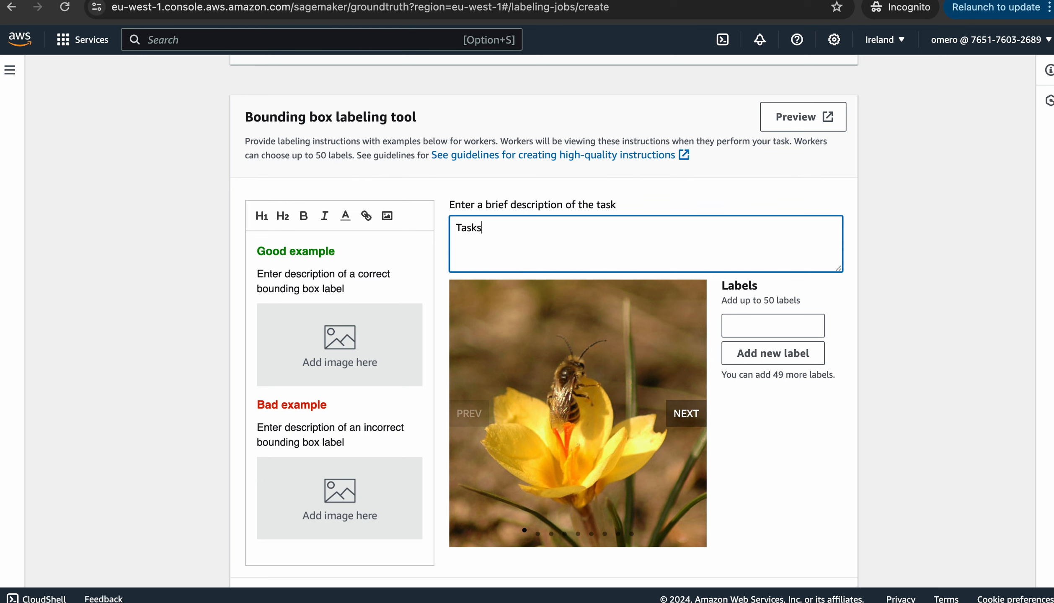
text( to label the following )
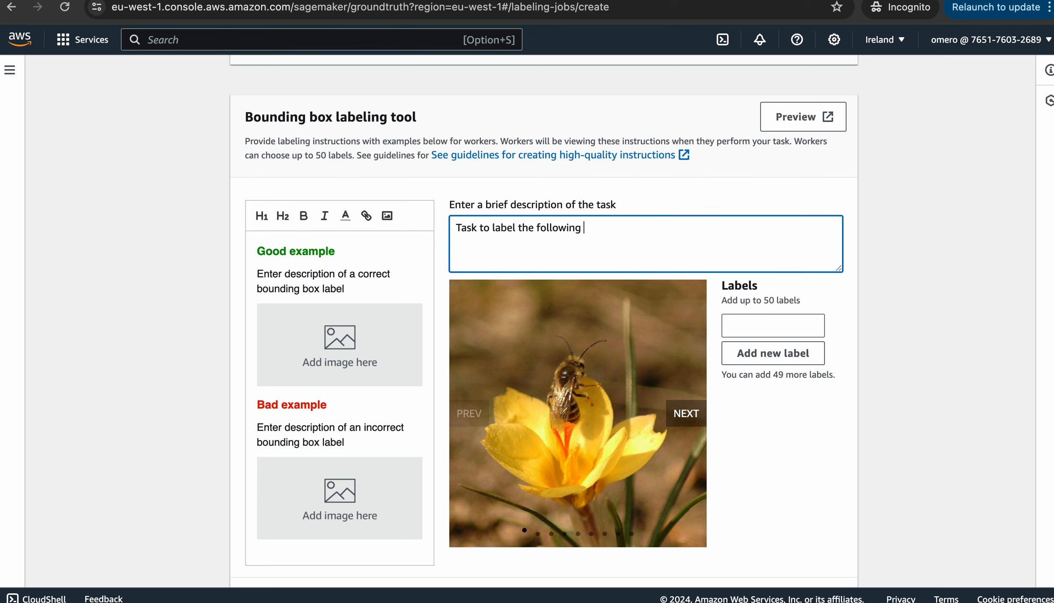
text(images)
click(773, 326)
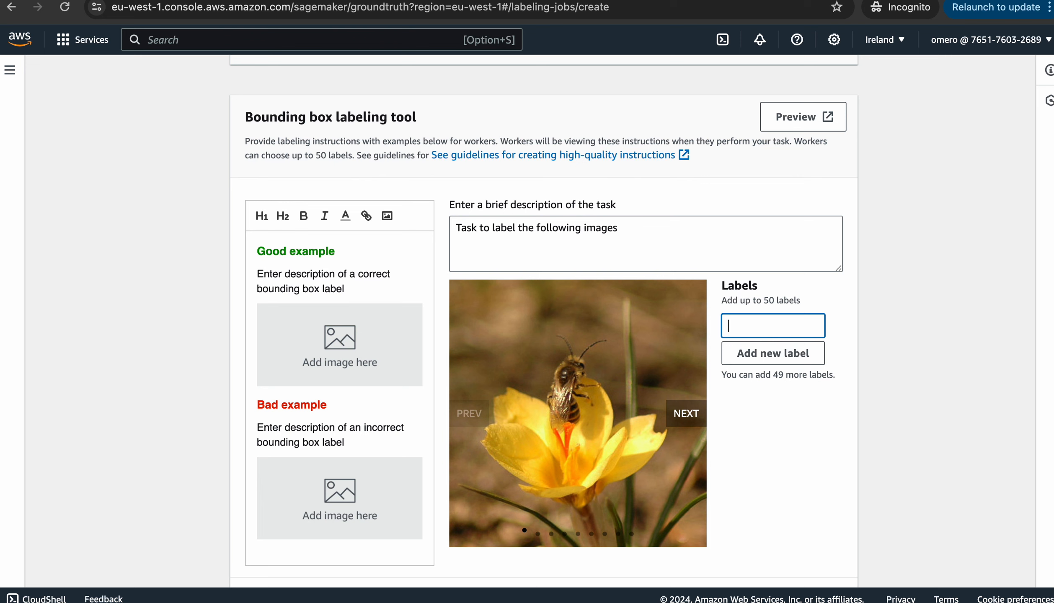
Add the single label NigerianBee, correcting an initial typo
text(NigerianBee)
scroll(545, 321, down, 3)
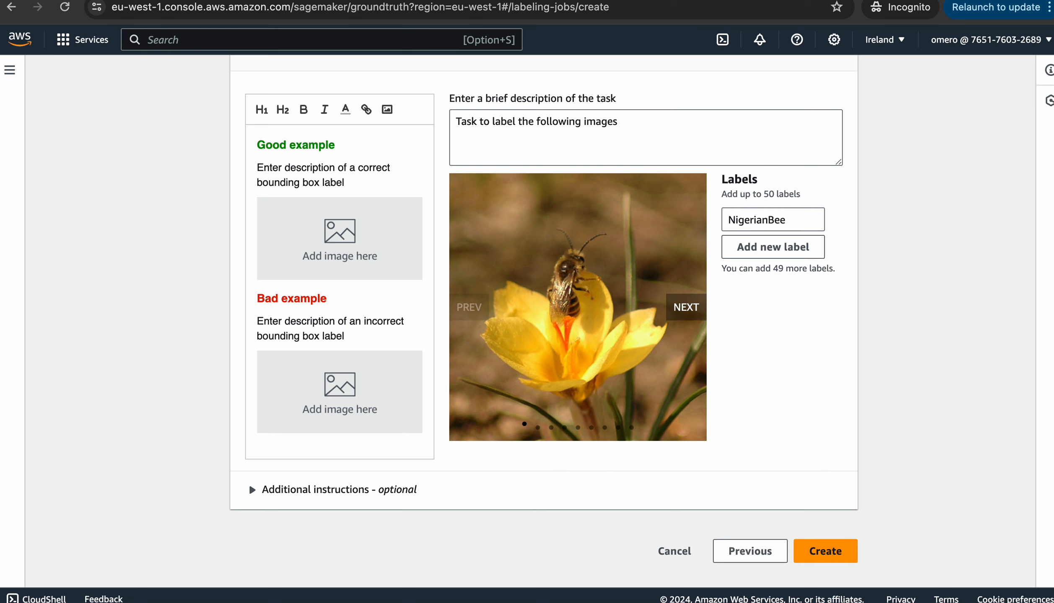
double_click(759, 220)
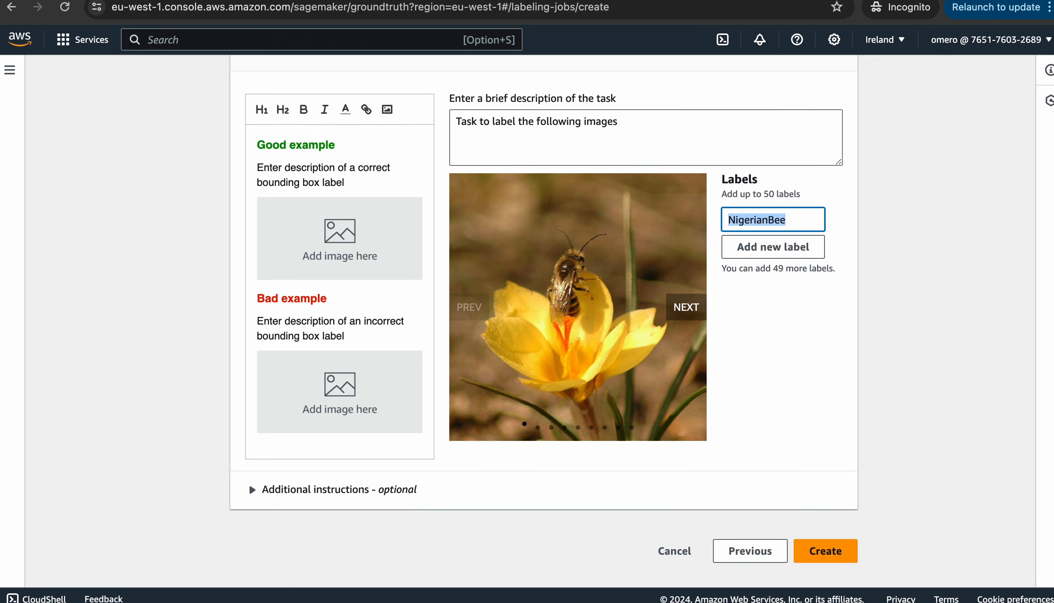
scroll(544, 327, up, 3)
scroll(544, 326, down, 3)
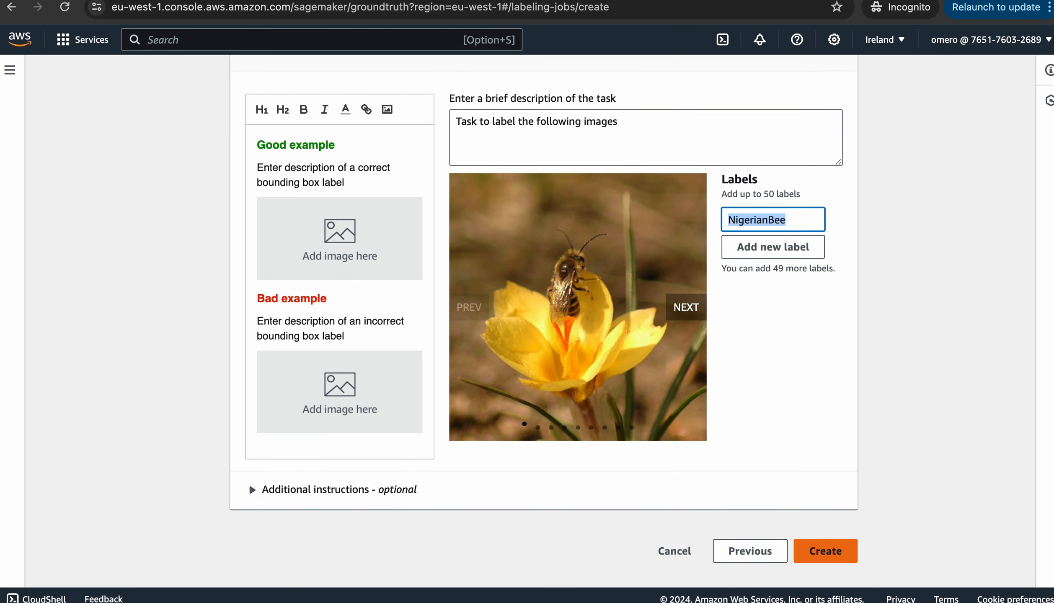
Create the job, select demo-bee-labeling in the list, and dismiss the success banner
click(825, 553)
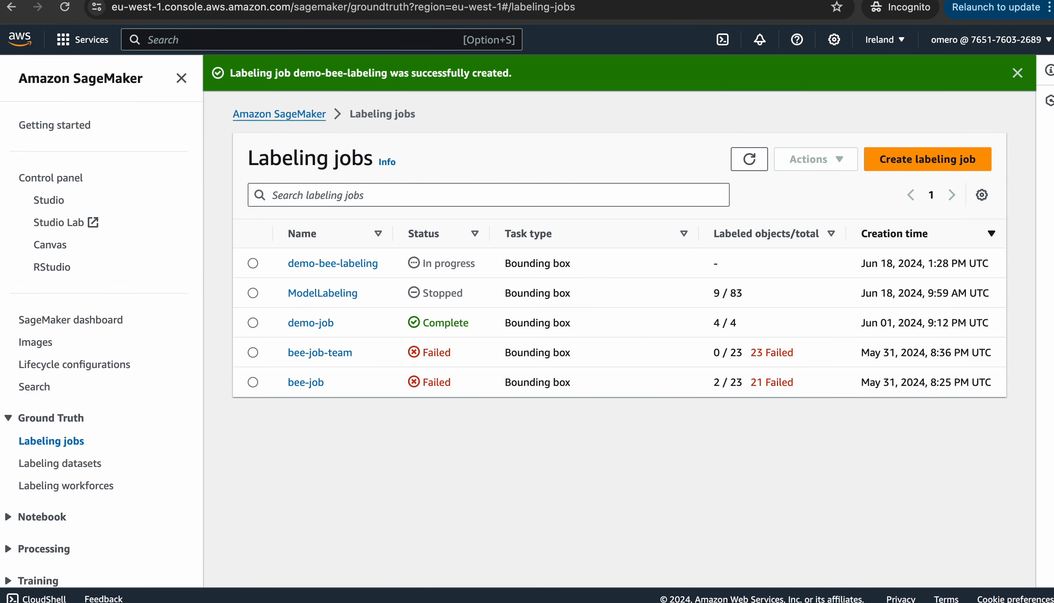
click(253, 264)
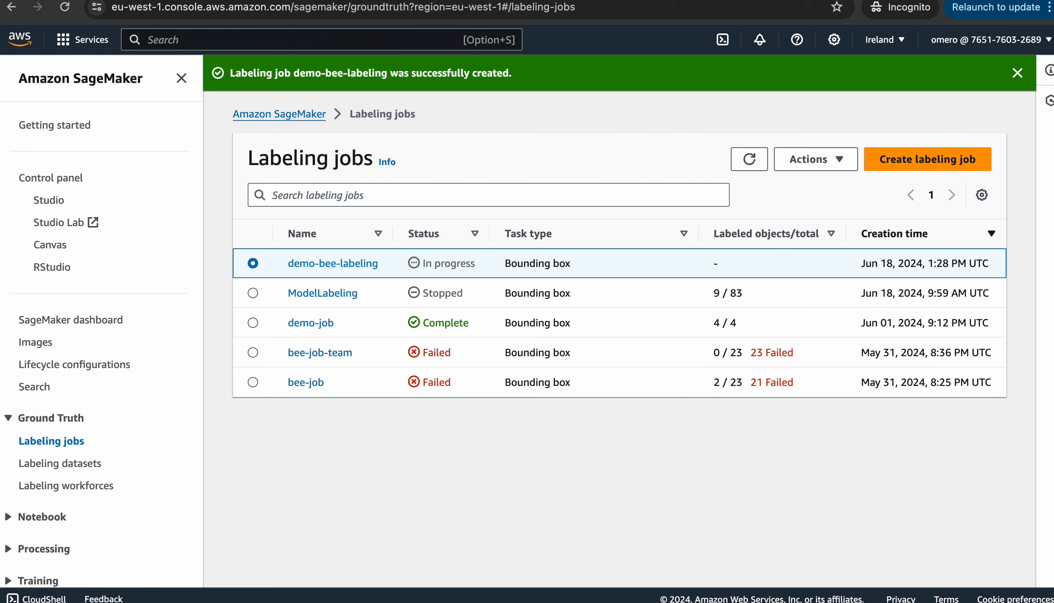
click(1018, 73)
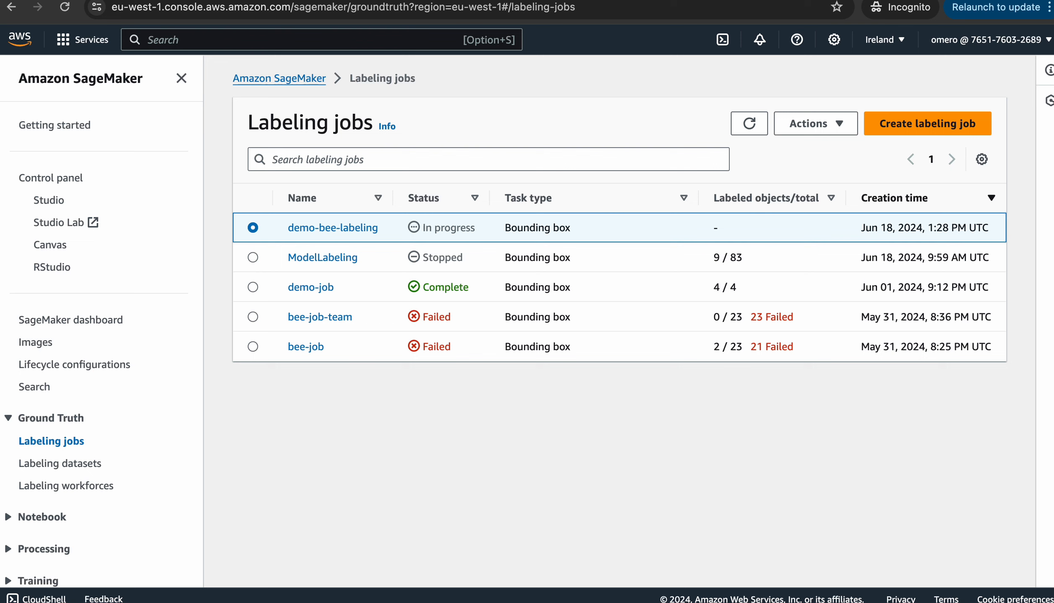
Refresh the jobs list twice and highlight demo-bee-labeling's In progress status and 0 / 9 labeled count
click(749, 123)
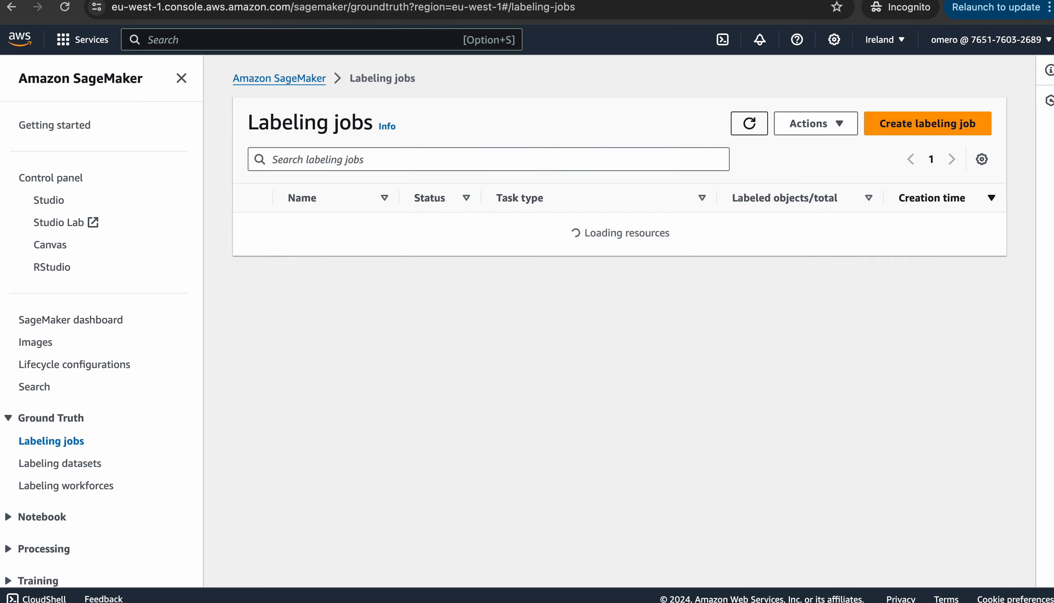
click(749, 123)
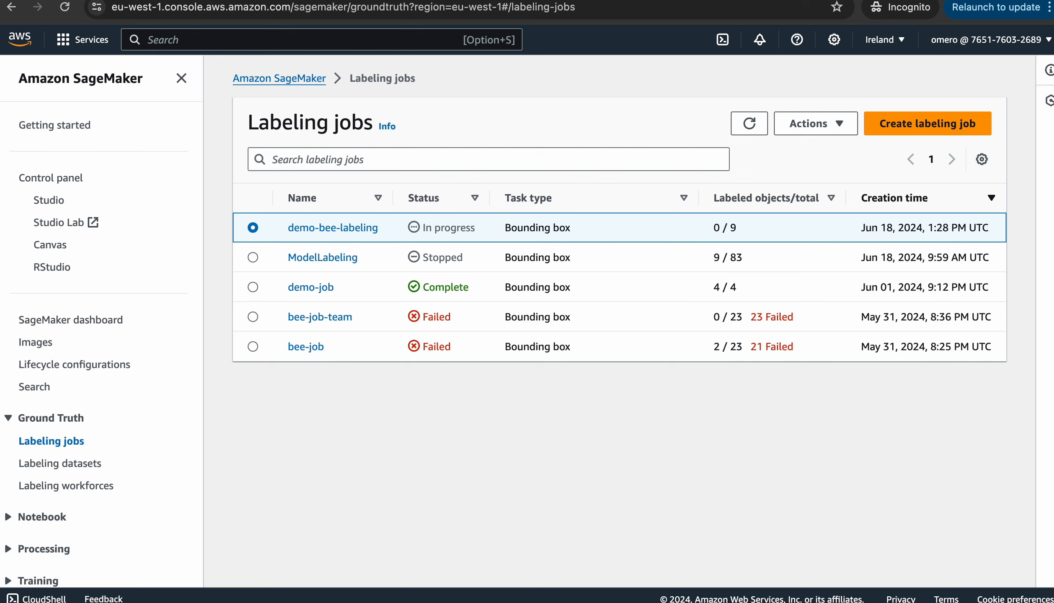
double_click(721, 228)
click(721, 228)
triple_click(455, 228)
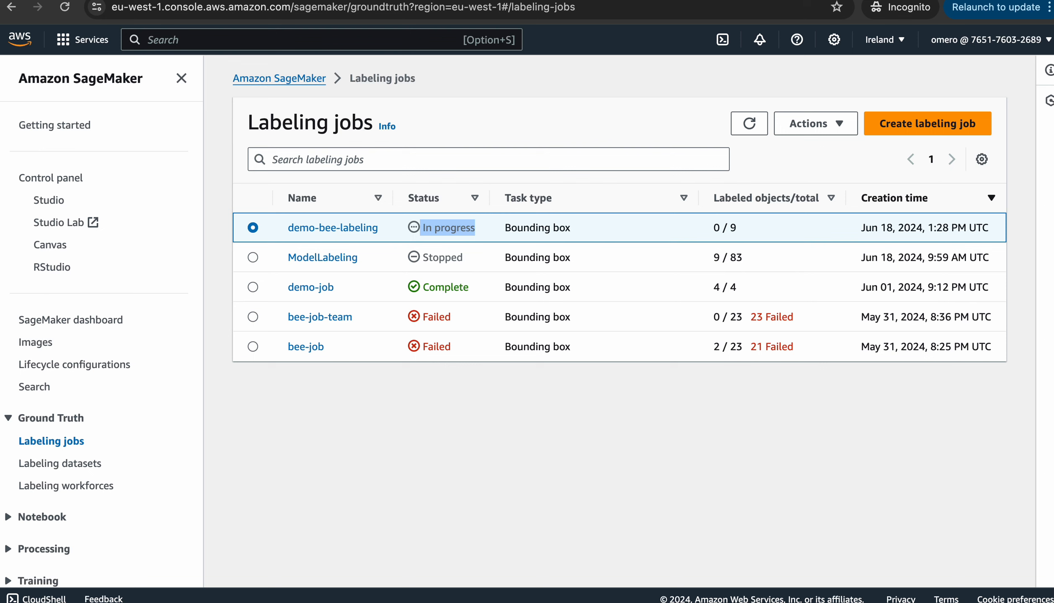
drag(714, 228, 728, 228)
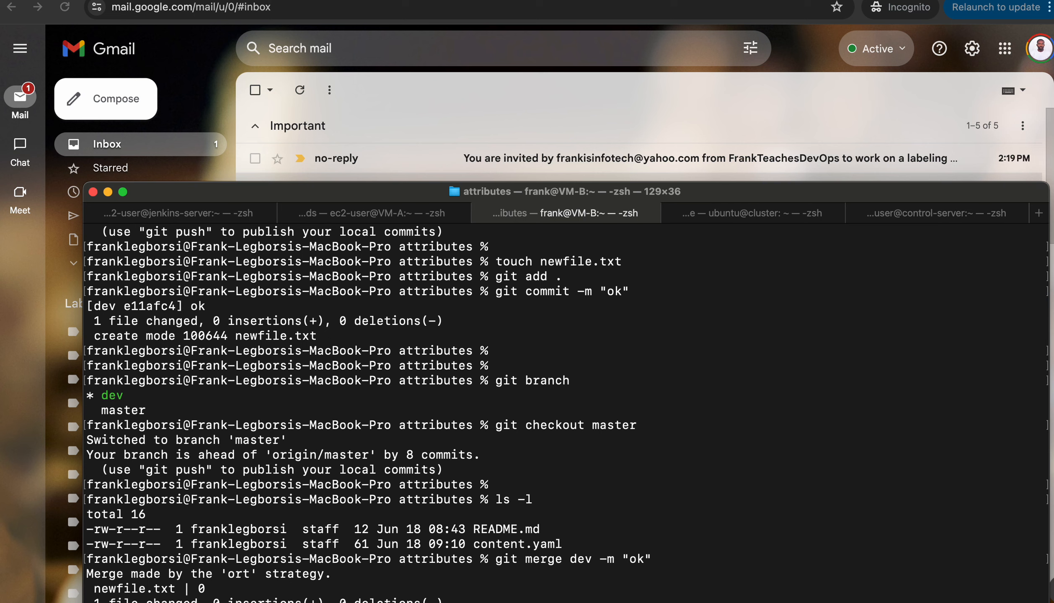
Clear the terminal and read through the no-reply labeling invitation email with its portal link
key(ctrl+l)
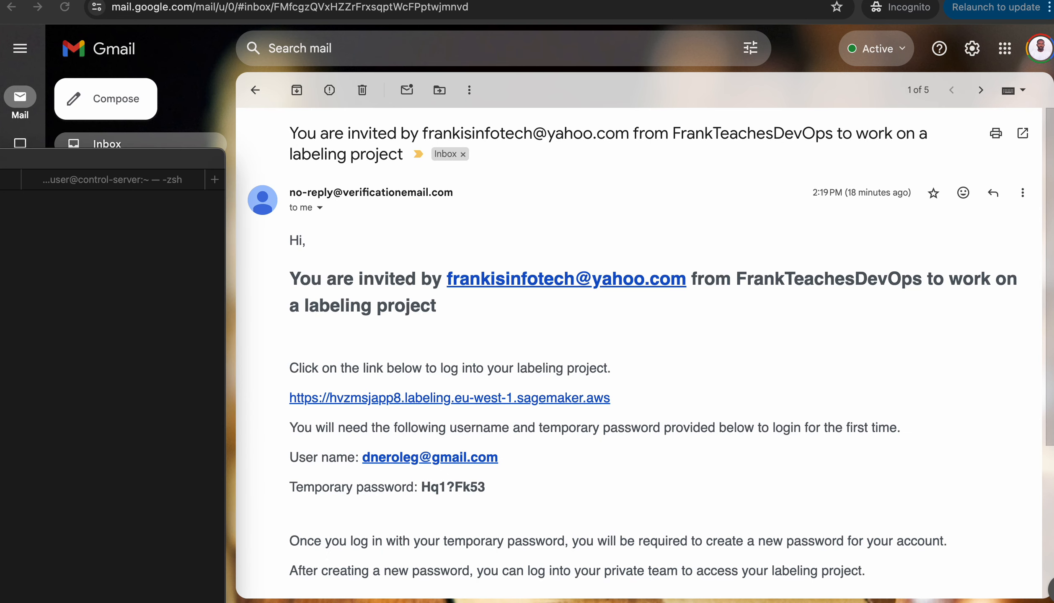
scroll(639, 353, down, 2)
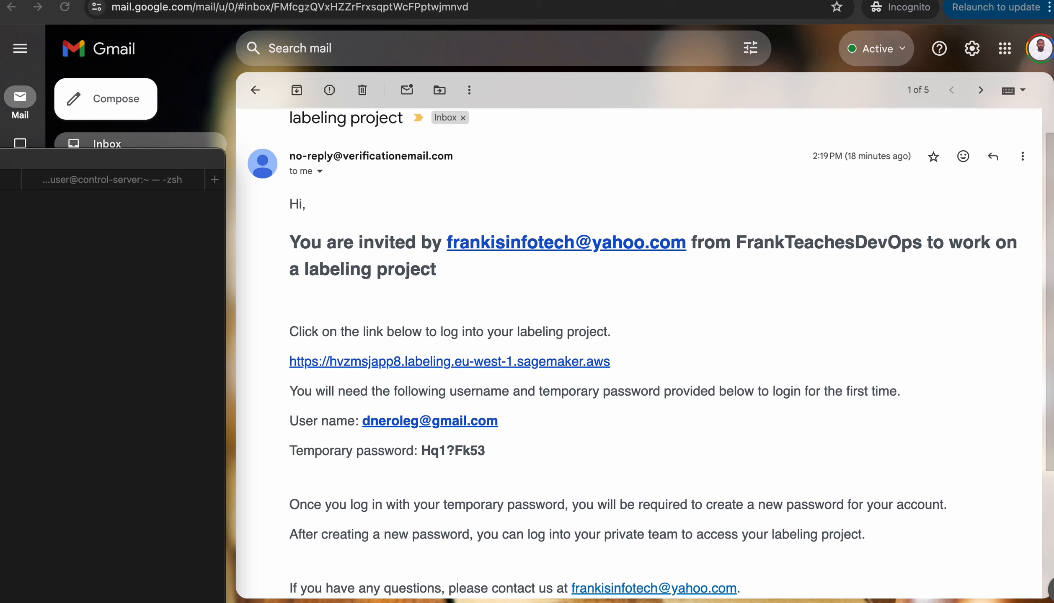
scroll(639, 354, up, 2)
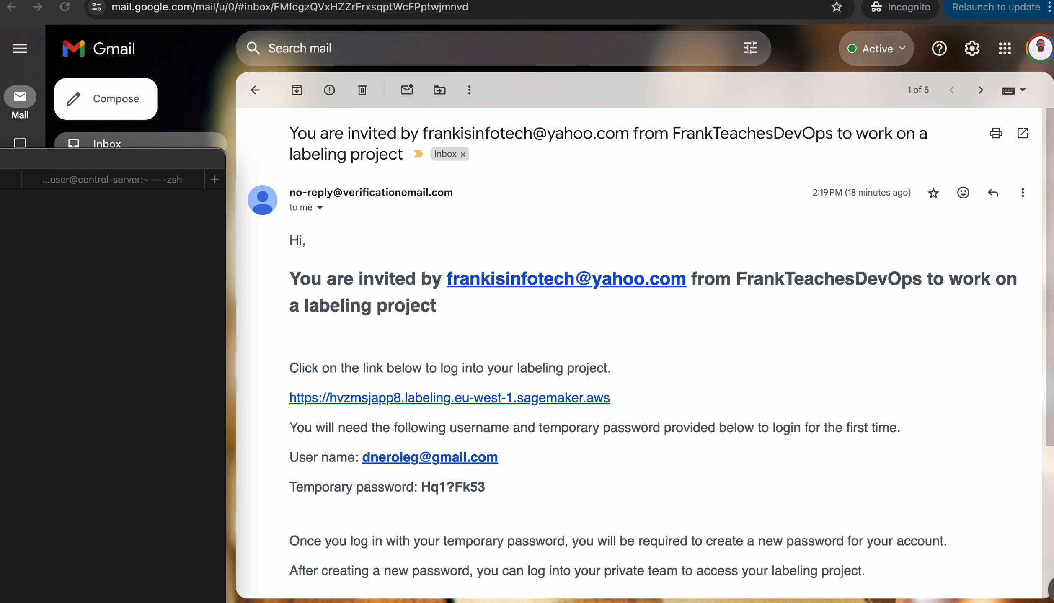
scroll(639, 352, down, 2)
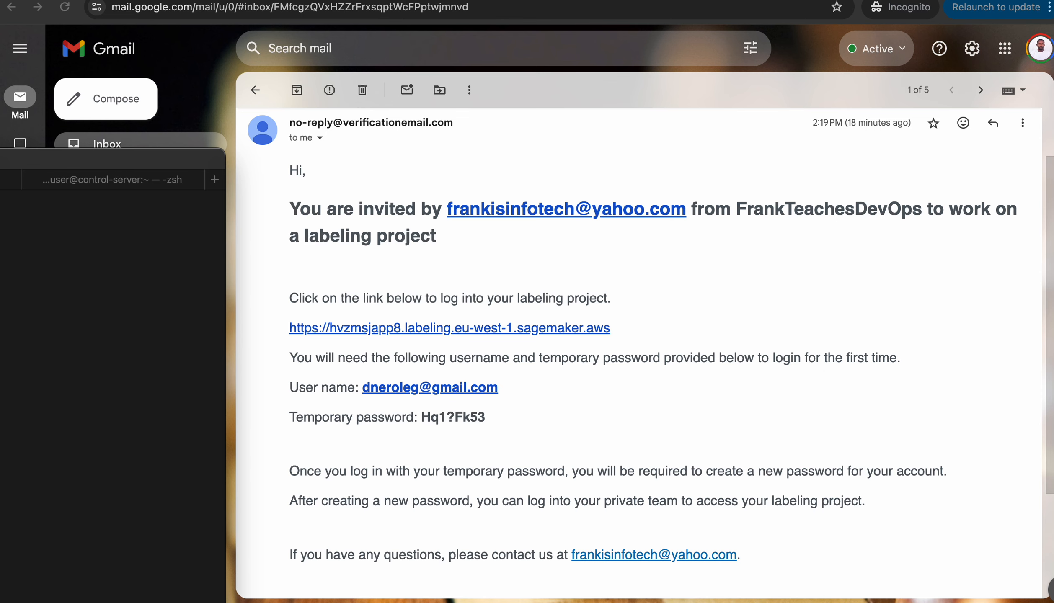
scroll(629, 335, down, 3)
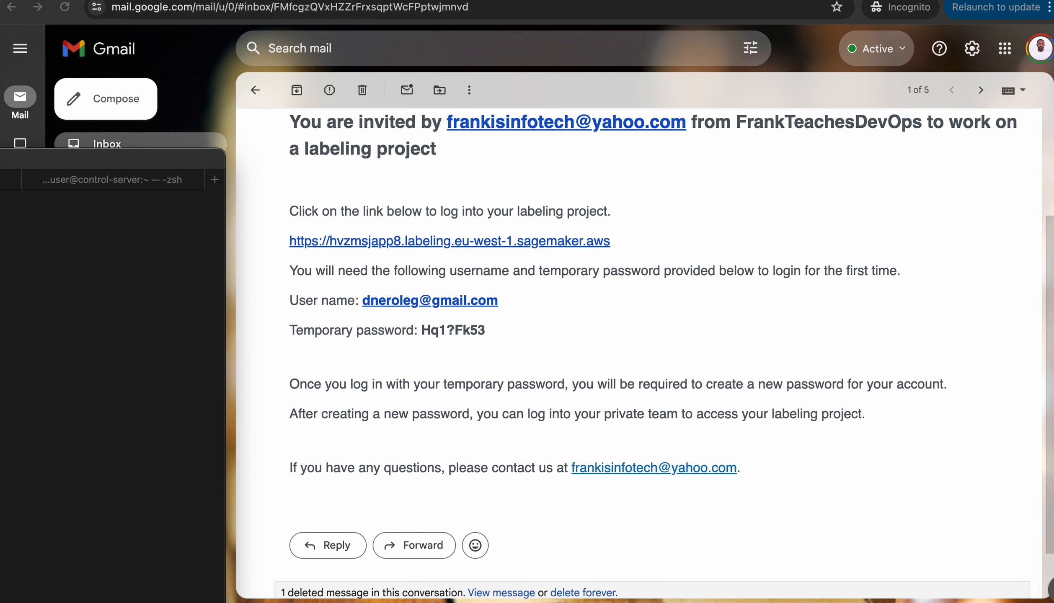
scroll(629, 335, up, 5)
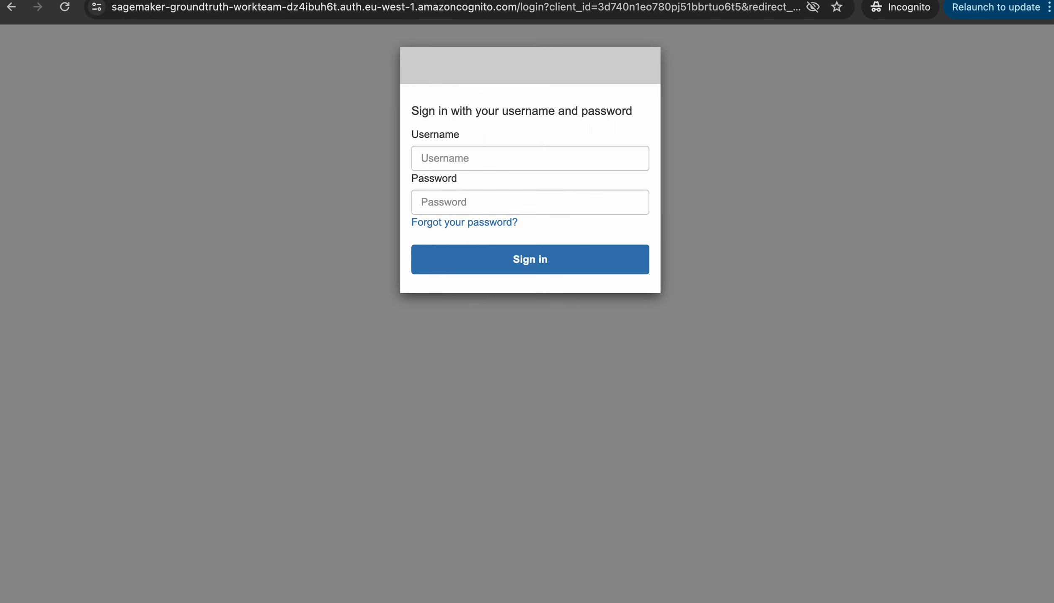
Sign in with the autofilled invited username and pasted temporary password, then start typing a new password
click(530, 158)
text(d)
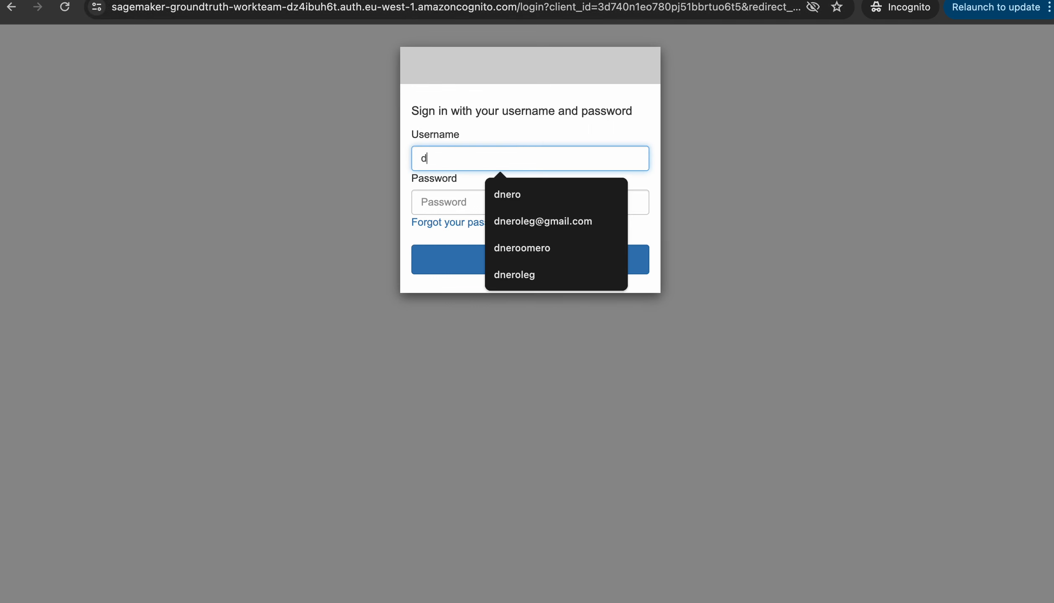
key(Down)
key(Down)
key(Return)
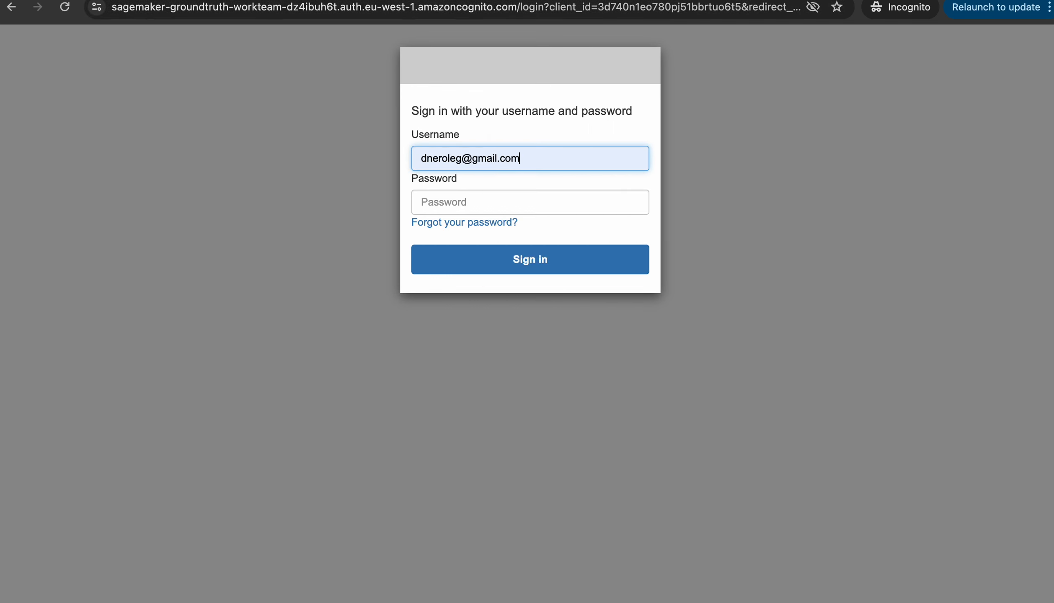
key(Tab)
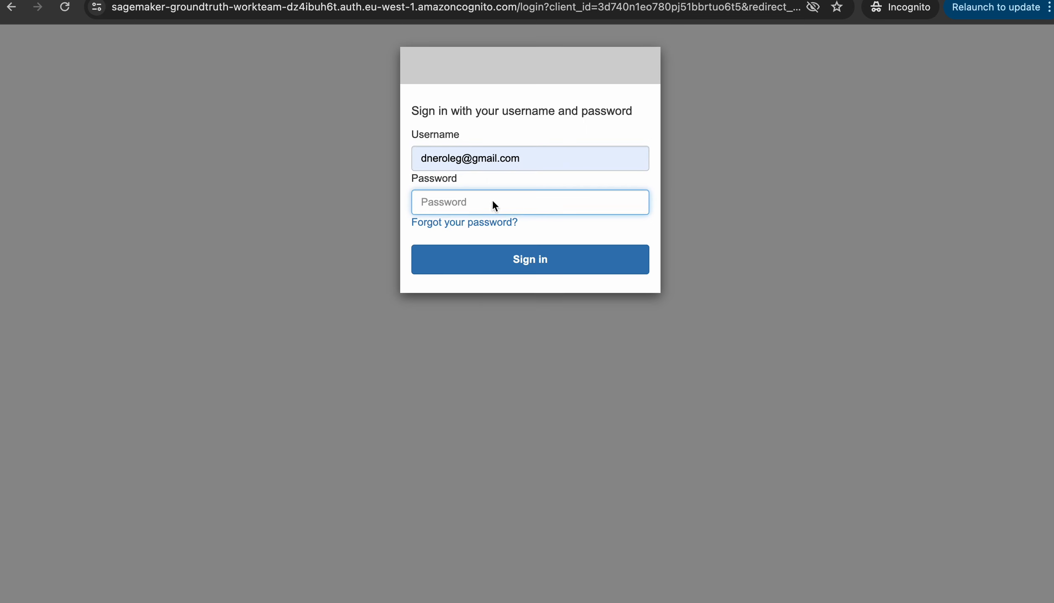
right_click(494, 199)
click(516, 332)
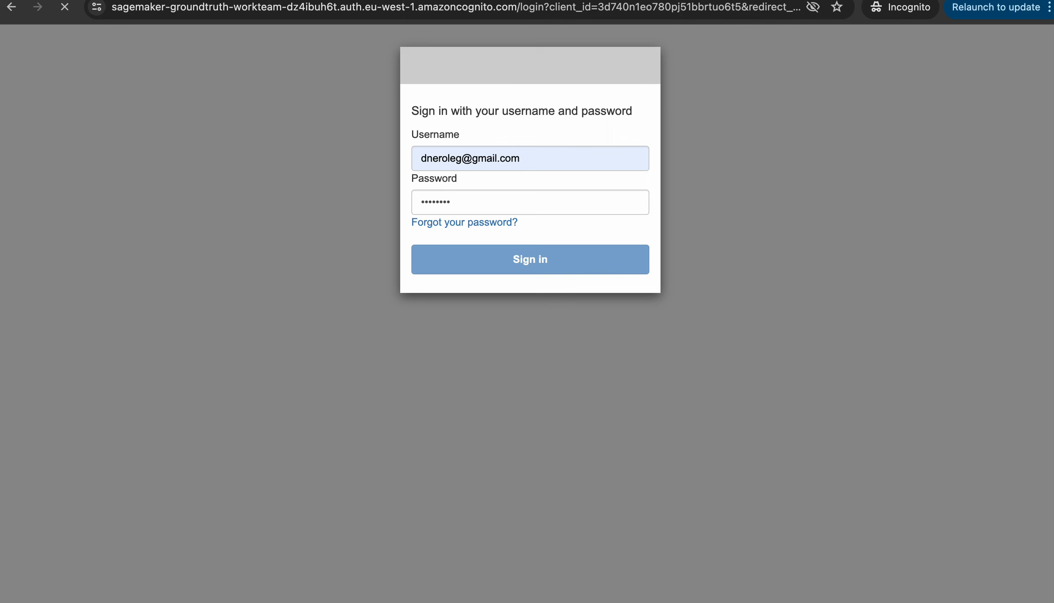
click(530, 208)
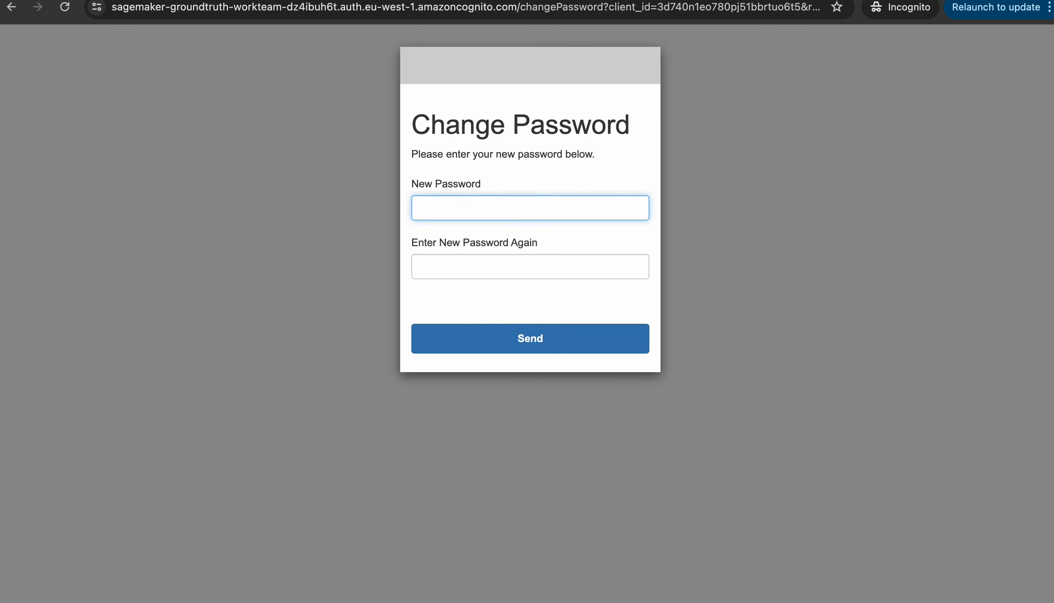
text(•••••••••)
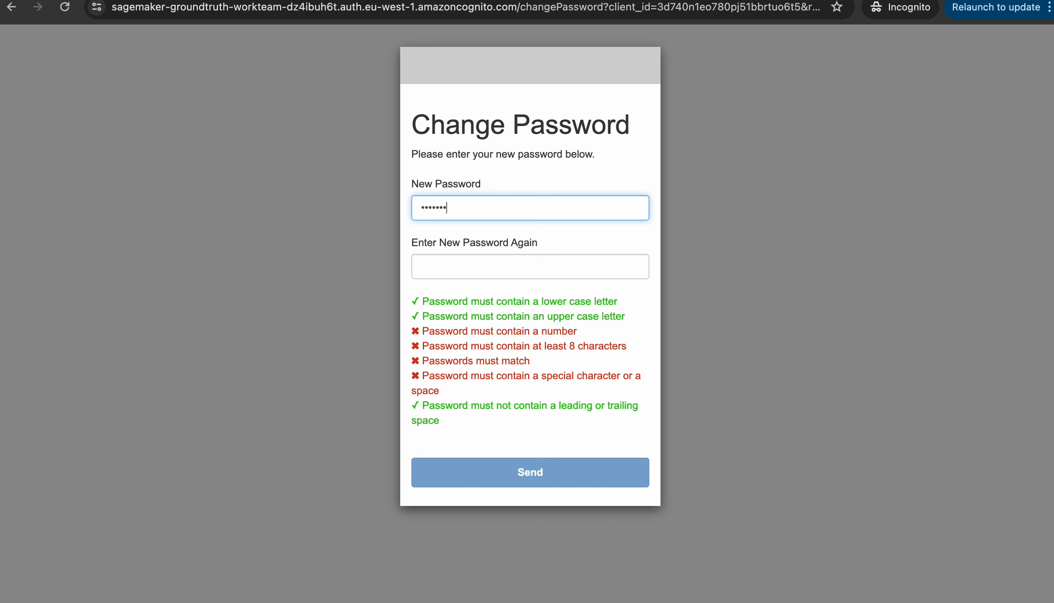
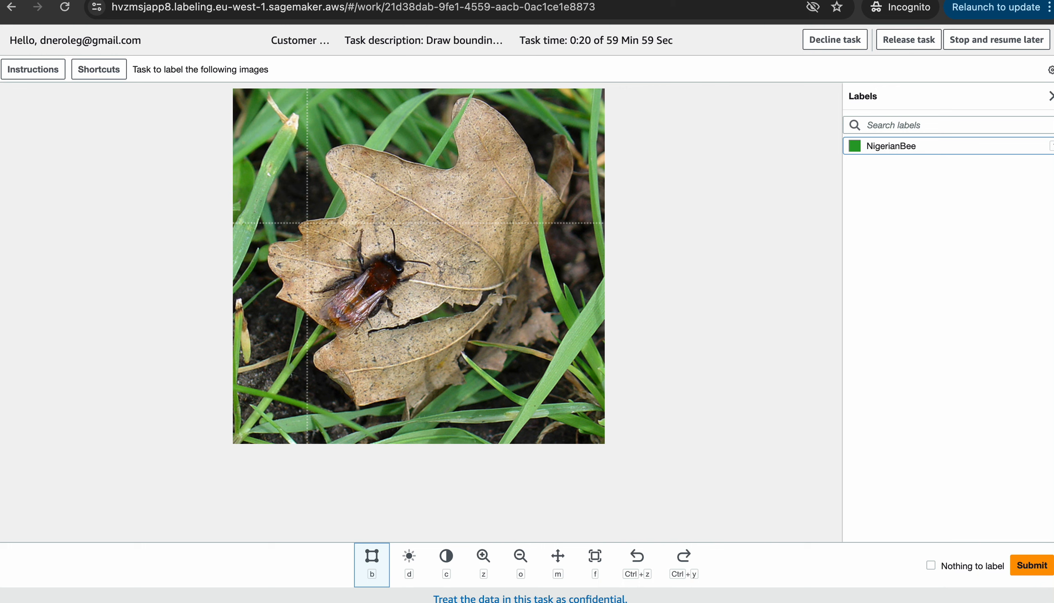
Draw a NigerianBee box around the bee on the dry leaf, undo a trial move, and submit
mouse_move(308, 223)
mouse_down()
mouse_move(377, 252)
mouse_move(566, 385)
mouse_move(462, 328)
mouse_move(450, 348)
mouse_move(436, 342)
mouse_up()
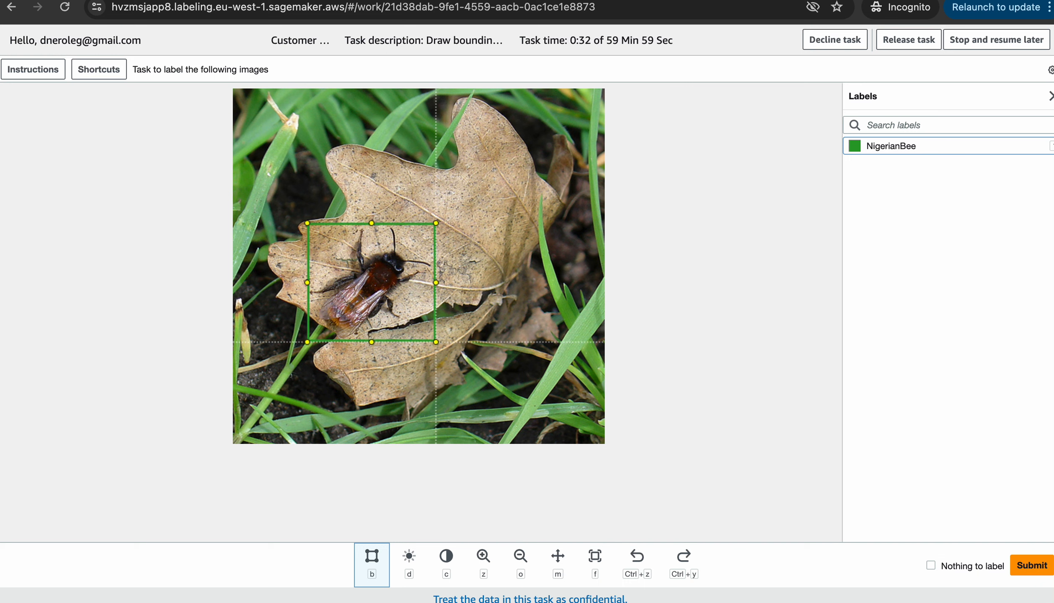
drag(435, 342, 435, 341)
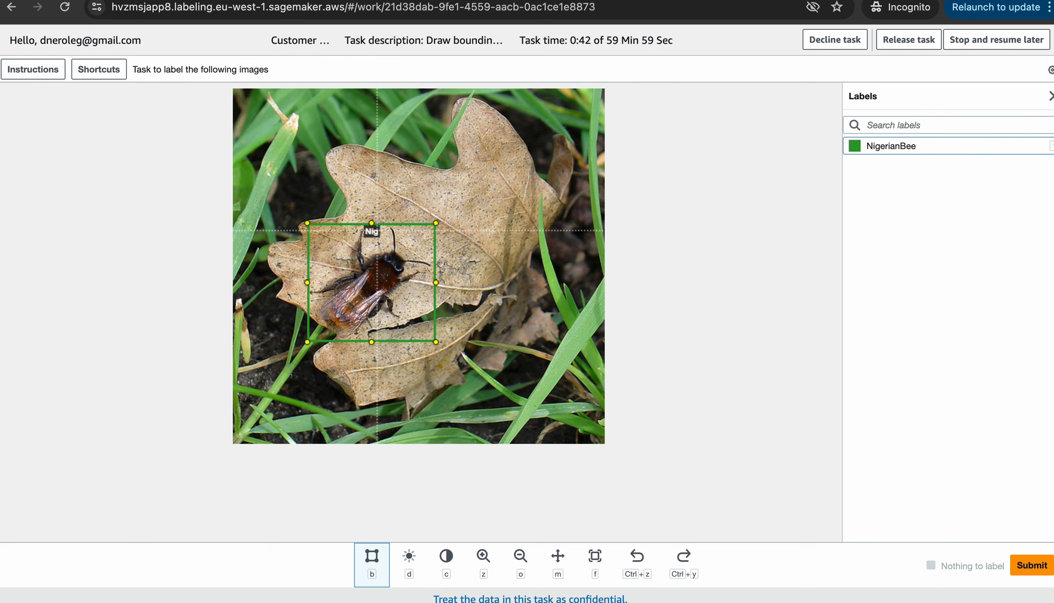
drag(377, 230, 405, 231)
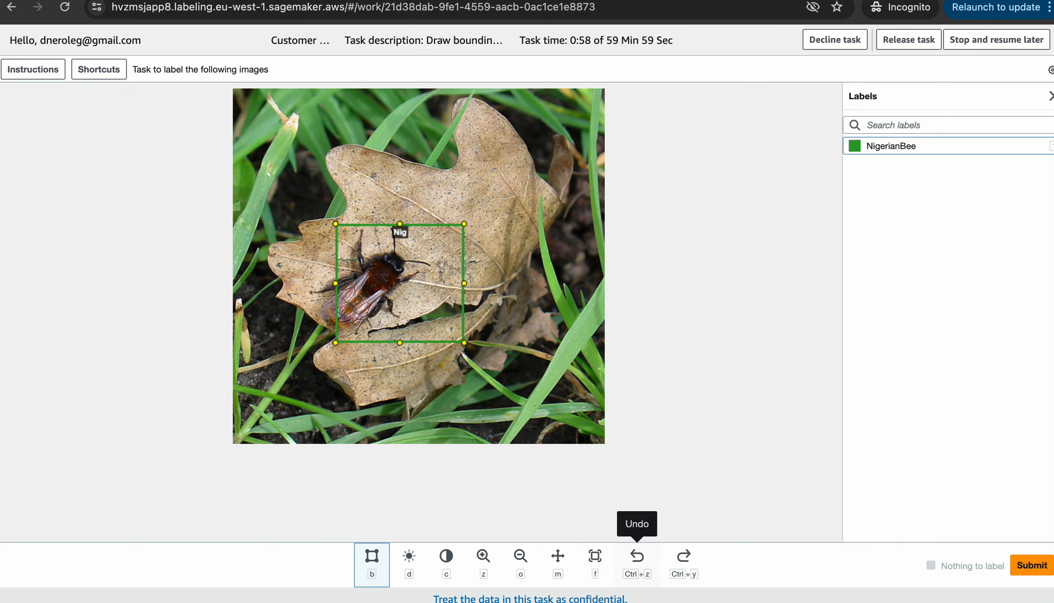
click(637, 557)
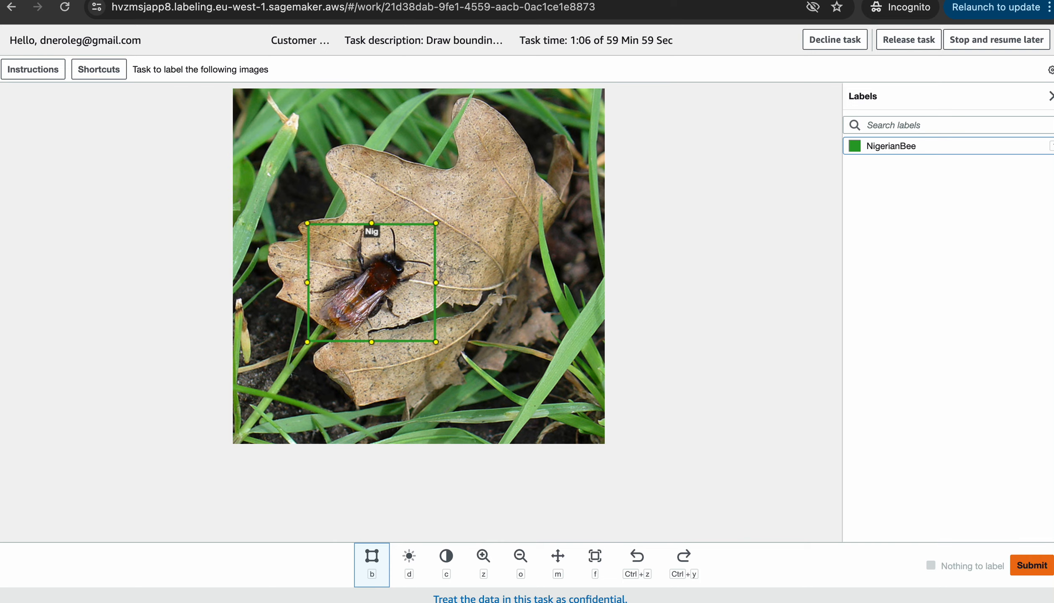
click(1031, 565)
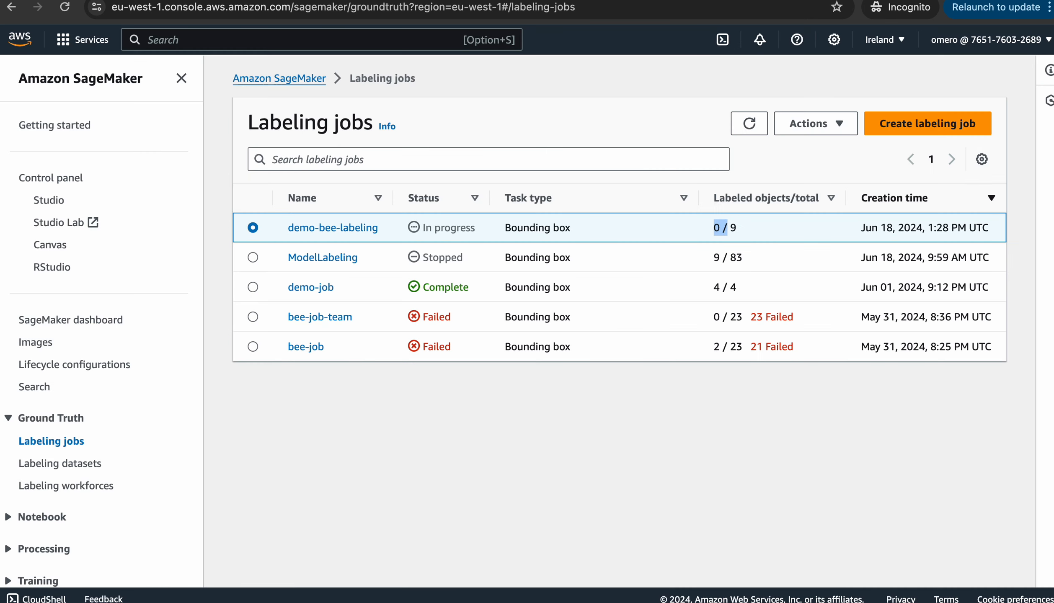
Refresh the Labeling jobs list repeatedly to recheck demo-bee-labeling's 0 / 9 labeled count
click(728, 228)
click(750, 123)
click(749, 123)
click(750, 124)
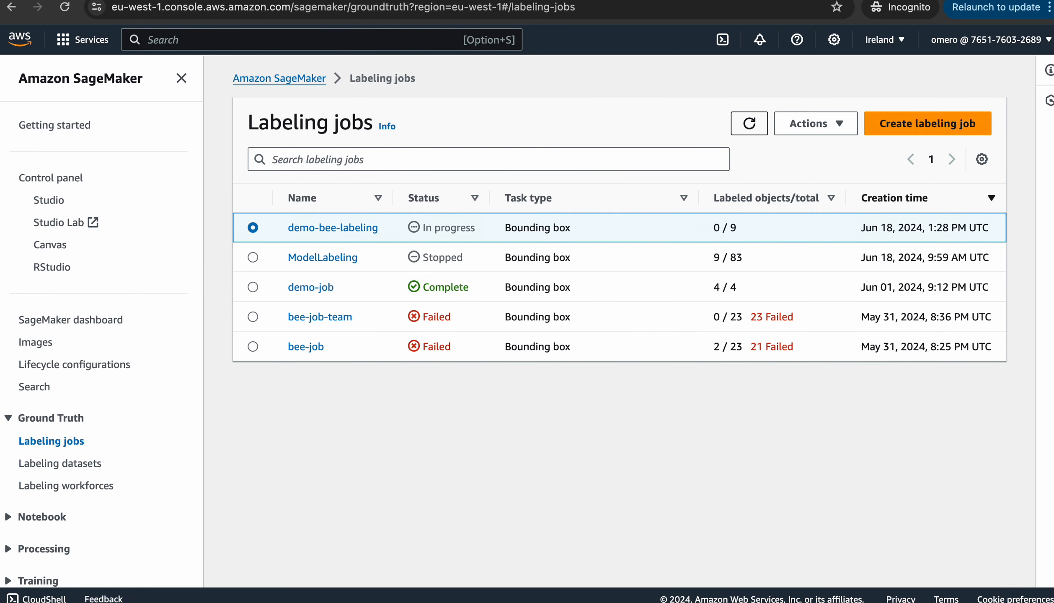
click(750, 124)
click(749, 123)
click(750, 124)
click(749, 123)
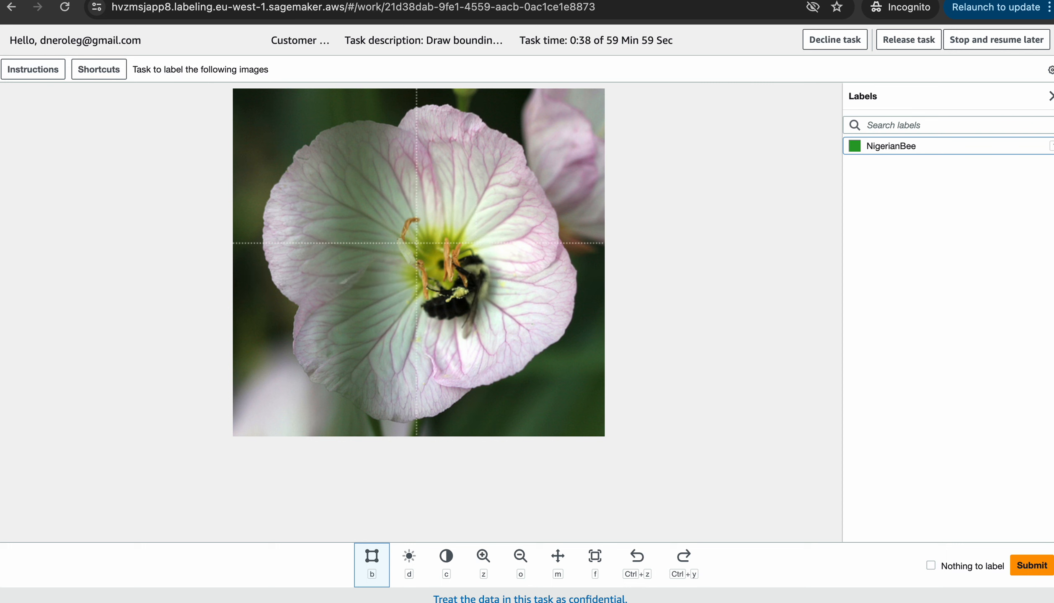
Box the bees on the pale pink and orange flower images and submit each
mouse_move(416, 245)
mouse_down()
mouse_move(534, 283)
mouse_move(514, 345)
mouse_move(497, 343)
mouse_up()
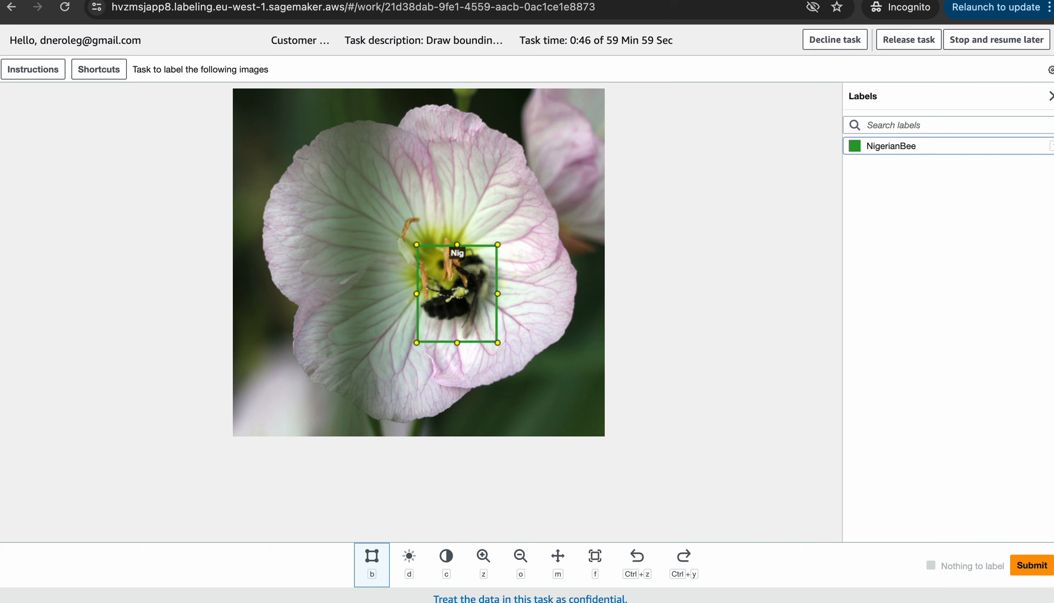
click(1032, 565)
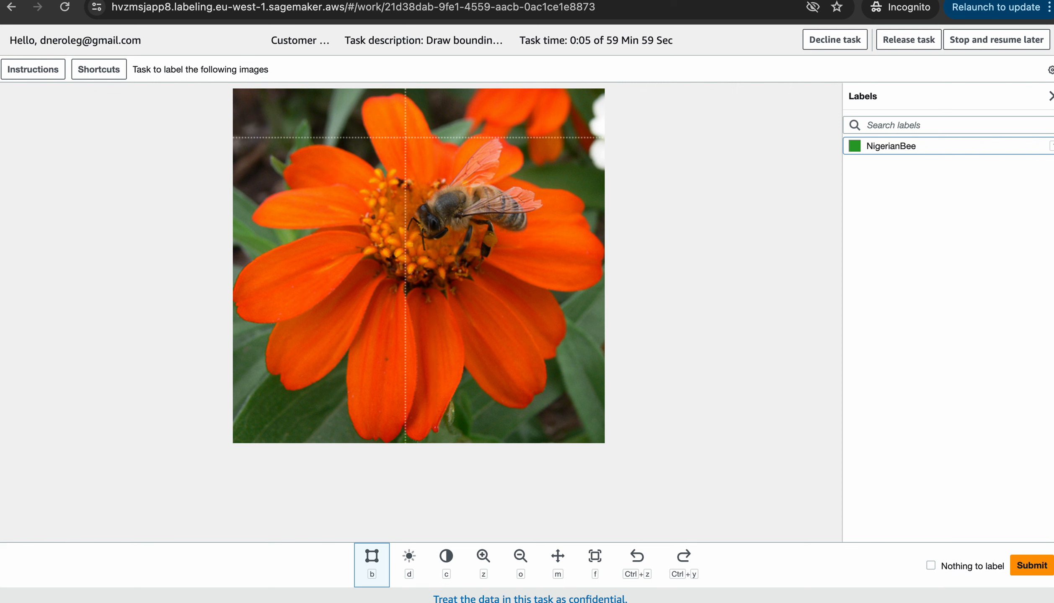
drag(405, 137, 547, 275)
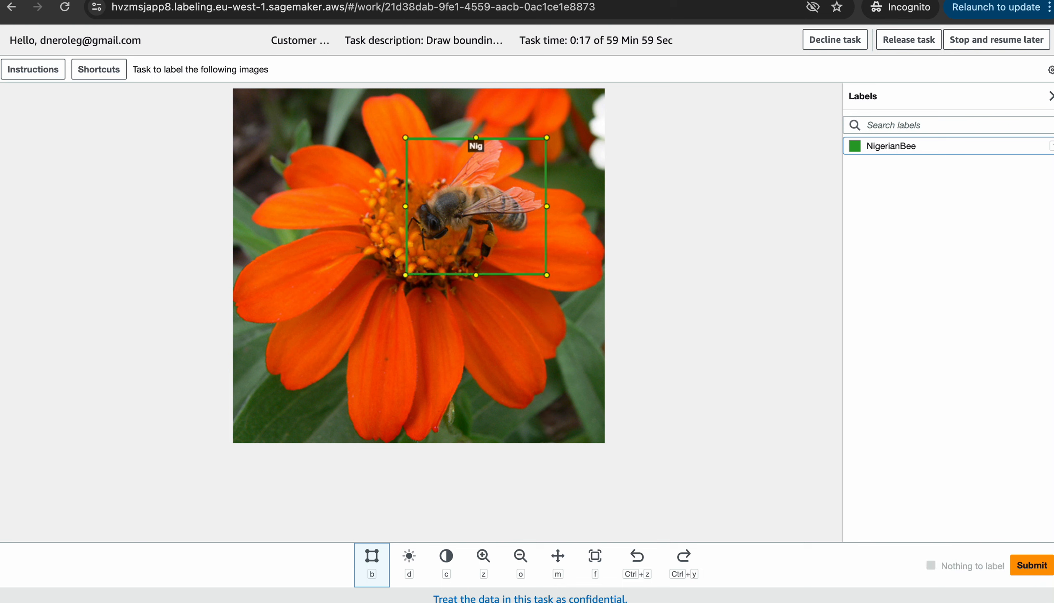
click(1032, 566)
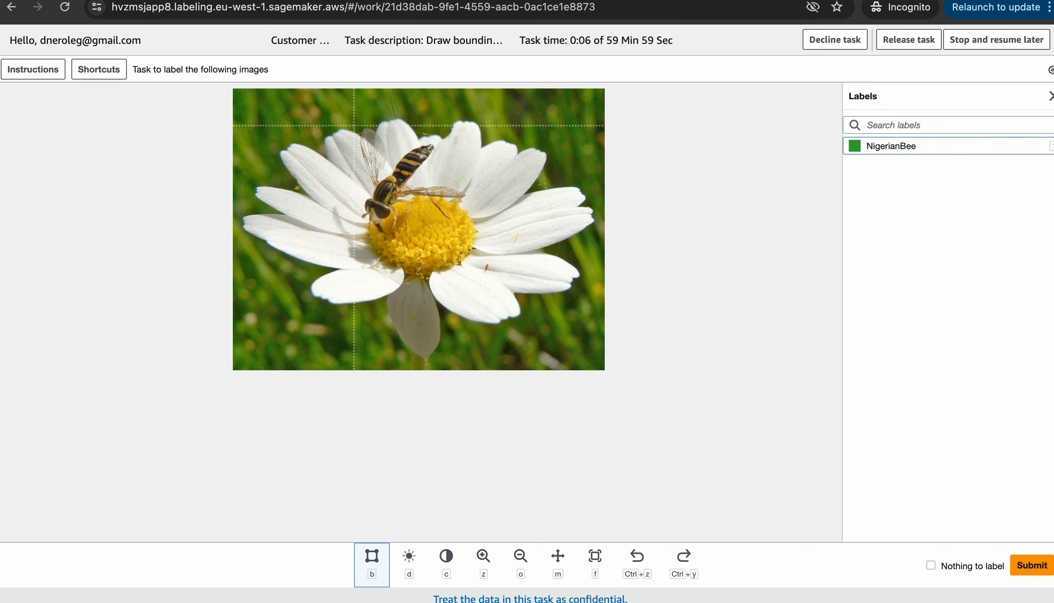
Box the insects on the white daisy and pink flower images and submit each
drag(354, 126, 472, 243)
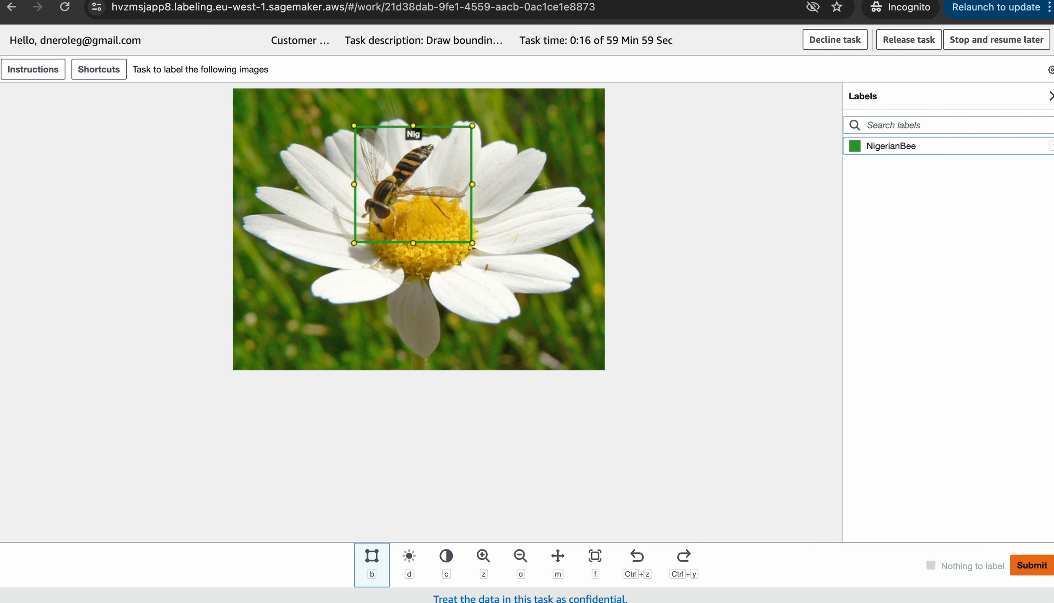
click(1031, 566)
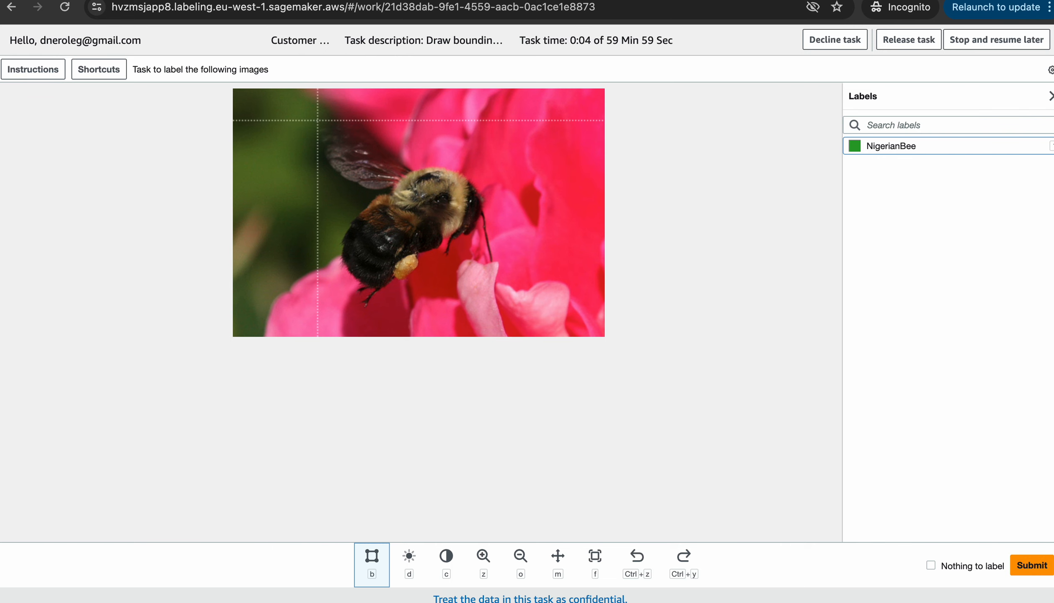
mouse_move(319, 122)
mouse_down()
mouse_move(396, 128)
mouse_move(579, 332)
mouse_move(504, 310)
mouse_up()
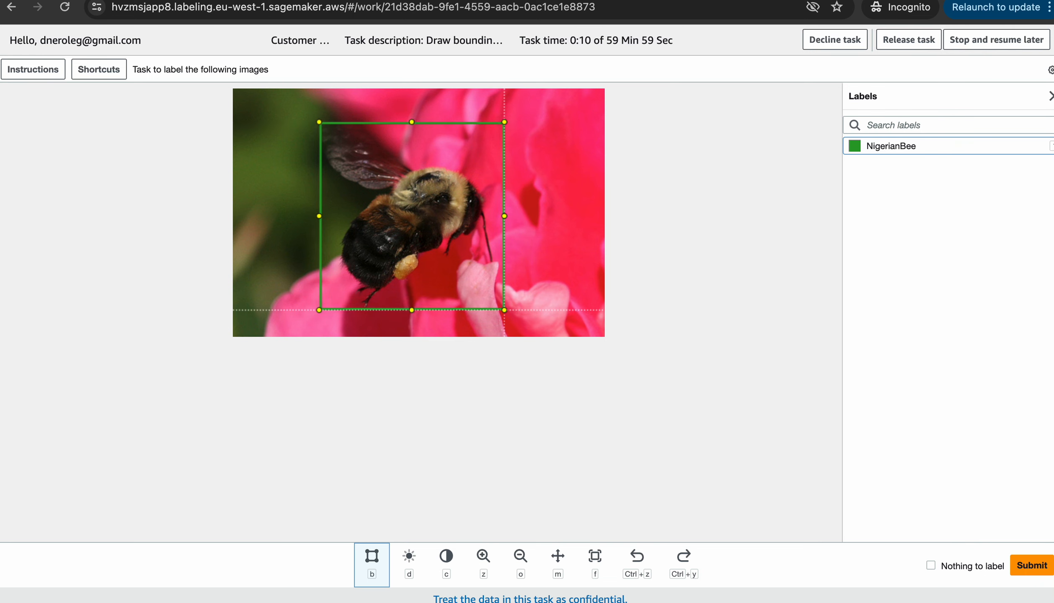
drag(504, 310, 504, 310)
click(1032, 566)
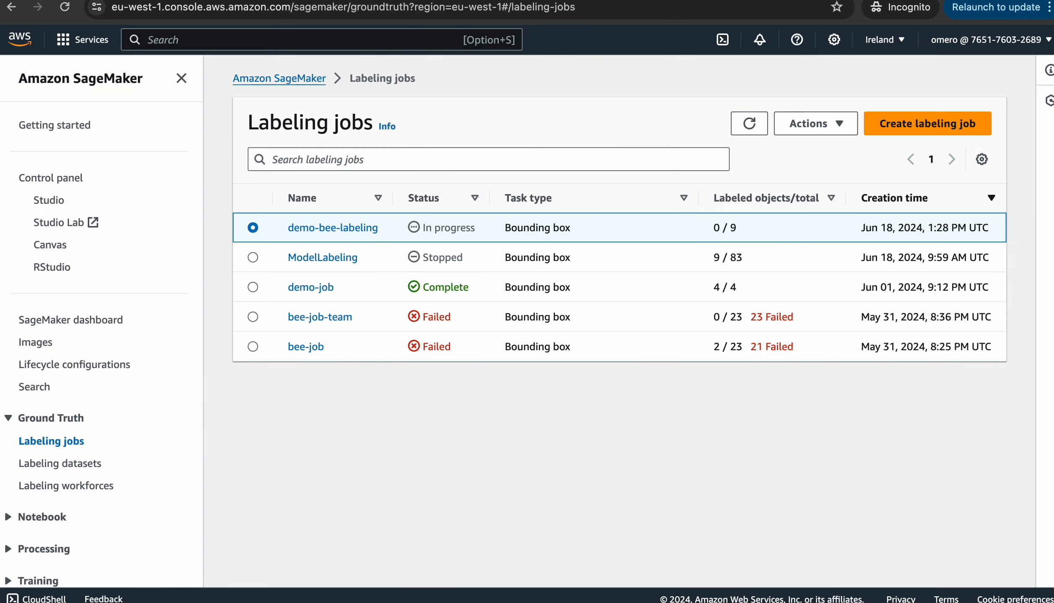
Refresh the jobs list, highlighting demo-bee-labeling's 2 / 9 labeled count and In progress status
click(749, 124)
drag(714, 228, 737, 228)
drag(435, 228, 466, 228)
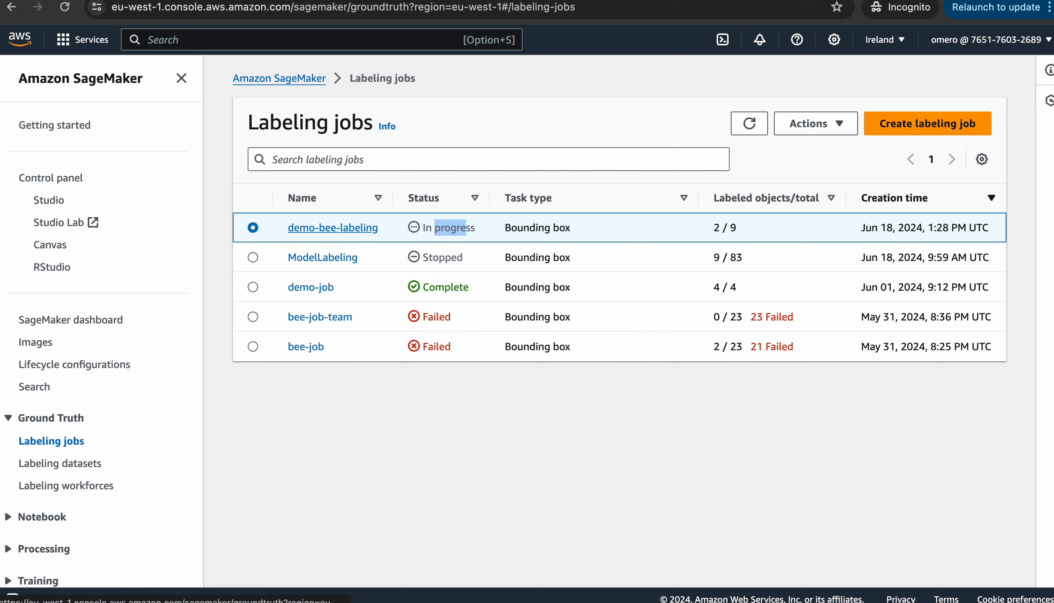
drag(432, 228, 471, 228)
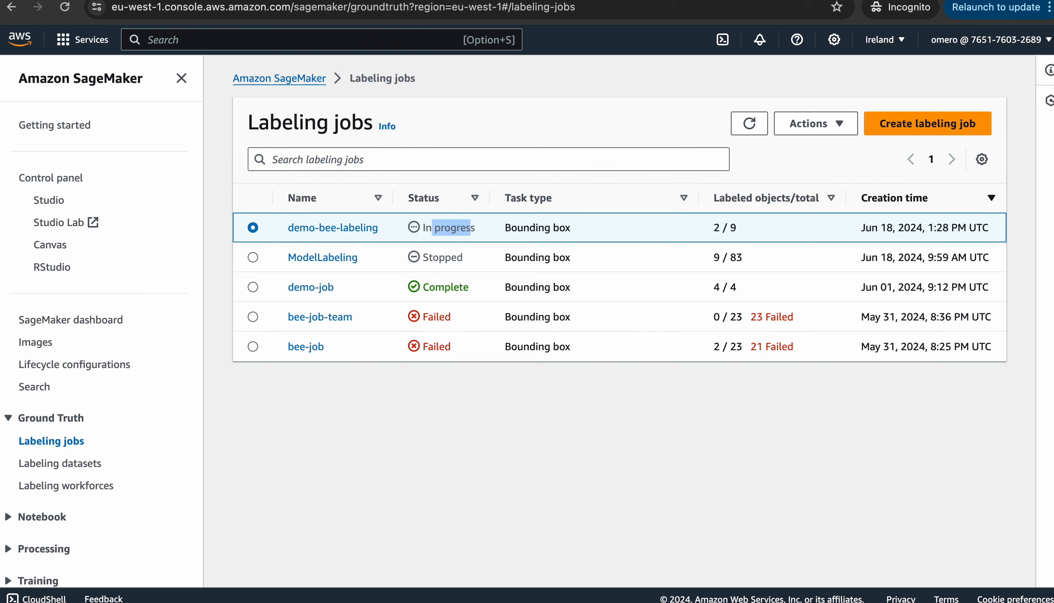
click(468, 227)
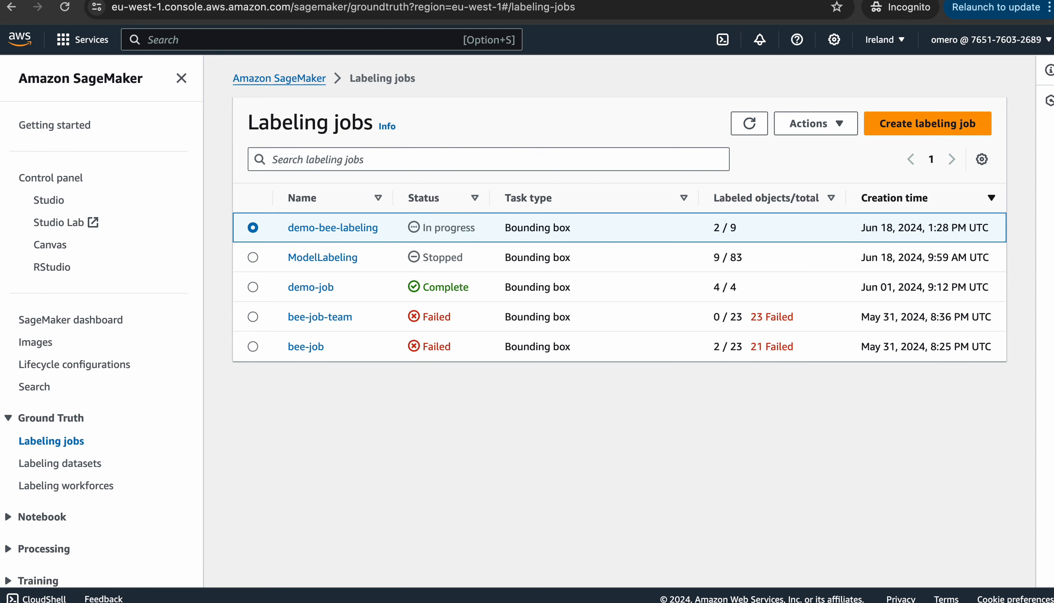
click(749, 123)
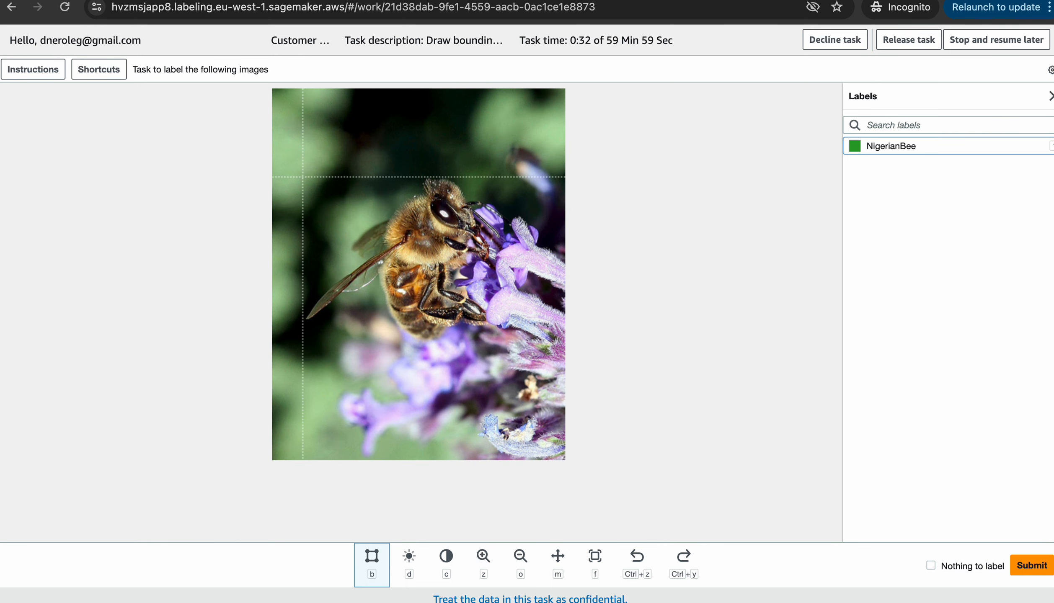
Box the bees on the purple flower and yellow crocus images and submit each
mouse_move(305, 171)
mouse_down()
mouse_move(488, 331)
mouse_move(489, 391)
mouse_move(519, 388)
mouse_move(502, 346)
mouse_move(513, 350)
mouse_up()
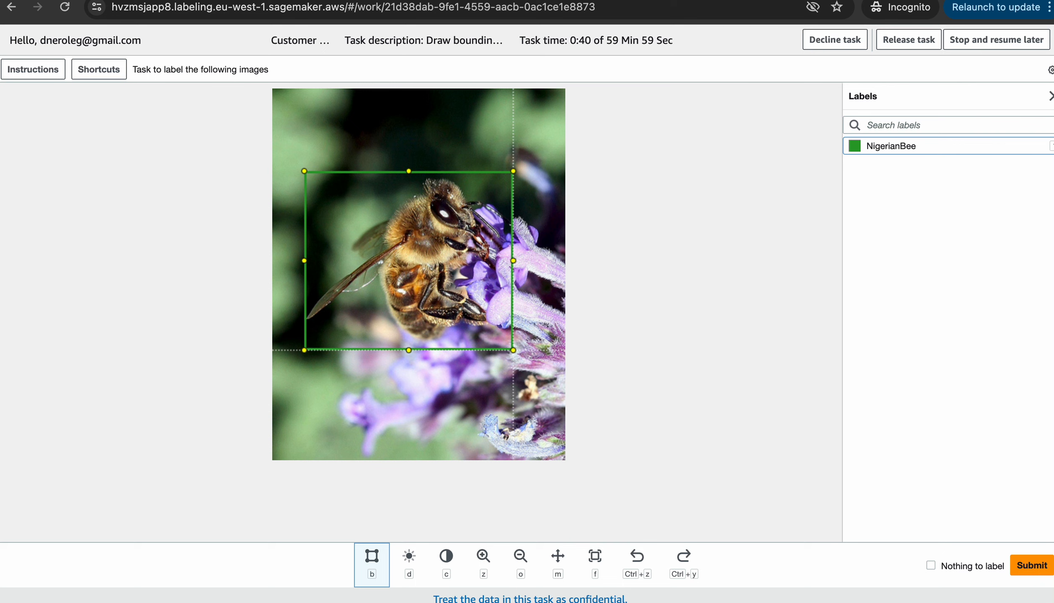
drag(513, 350, 514, 351)
click(1032, 565)
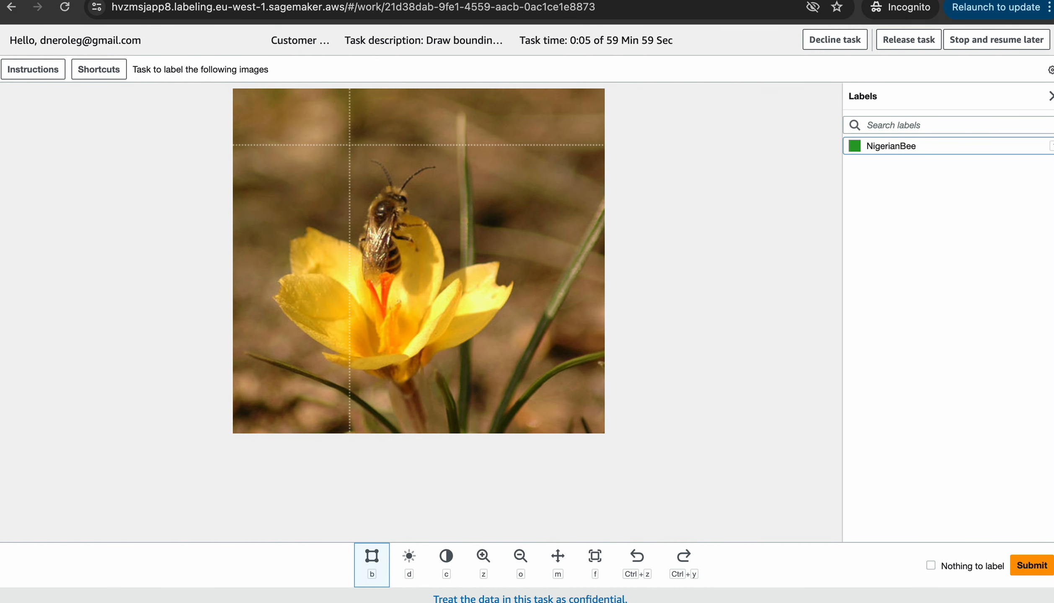
drag(354, 154, 440, 290)
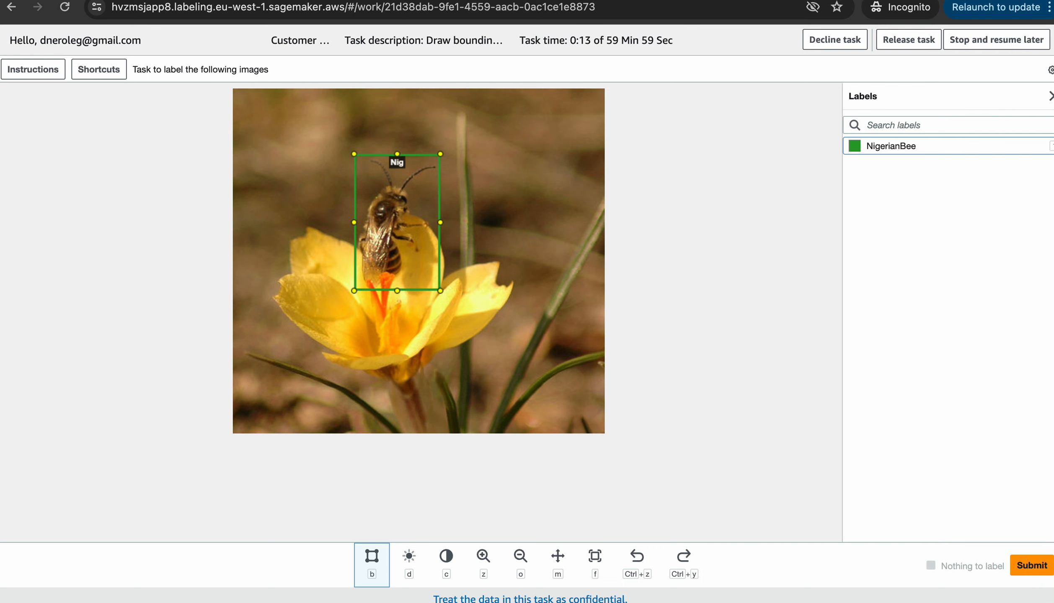
click(1032, 565)
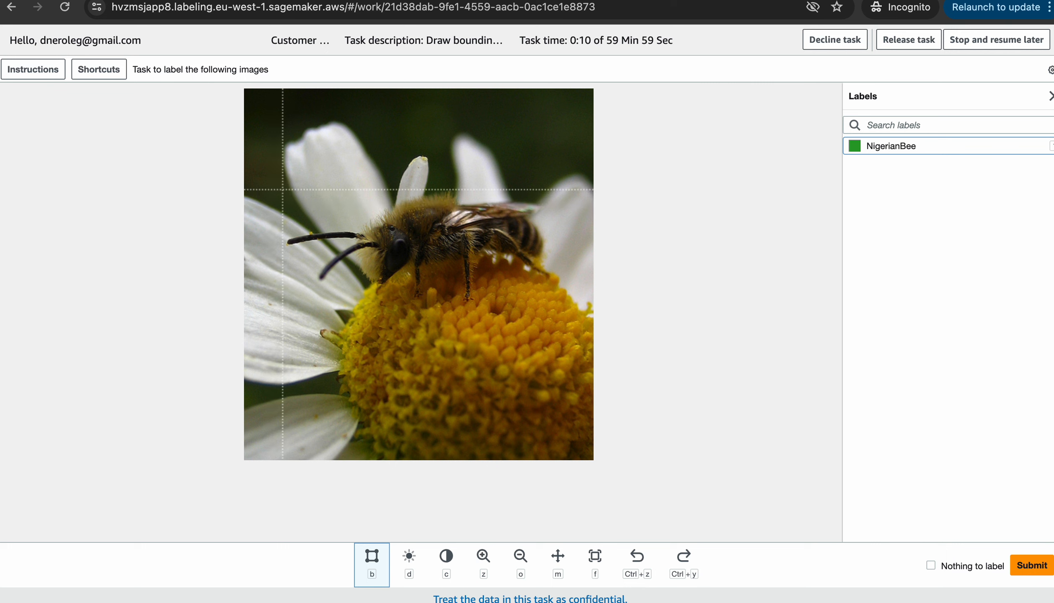
Box the bees on the daisy centre and final images and submit both
mouse_move(283, 189)
mouse_down()
mouse_move(381, 209)
mouse_move(508, 330)
mouse_move(572, 329)
mouse_move(560, 305)
mouse_up()
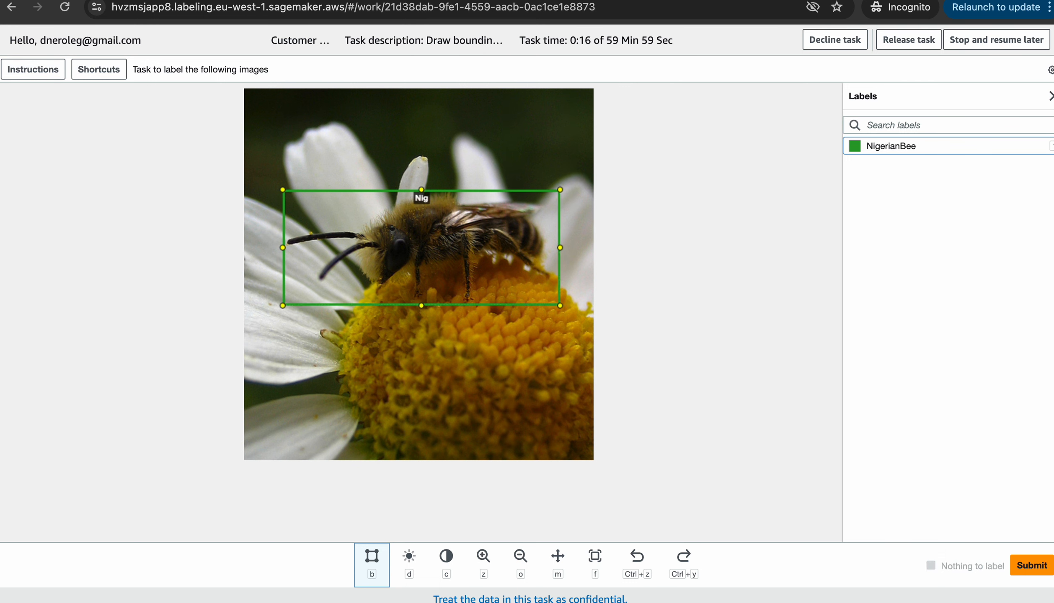
click(1032, 565)
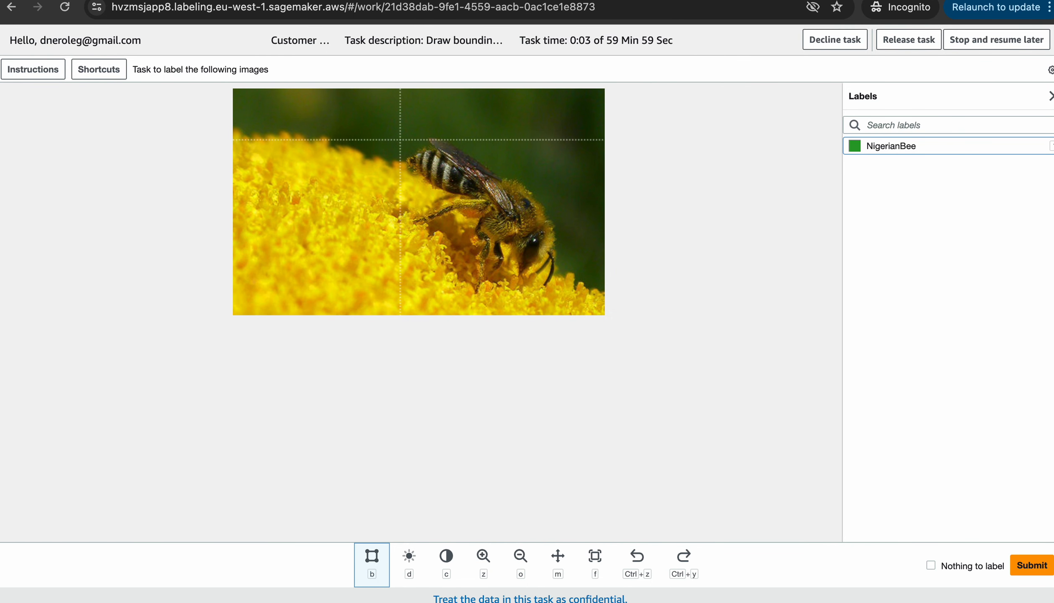
drag(403, 130, 567, 295)
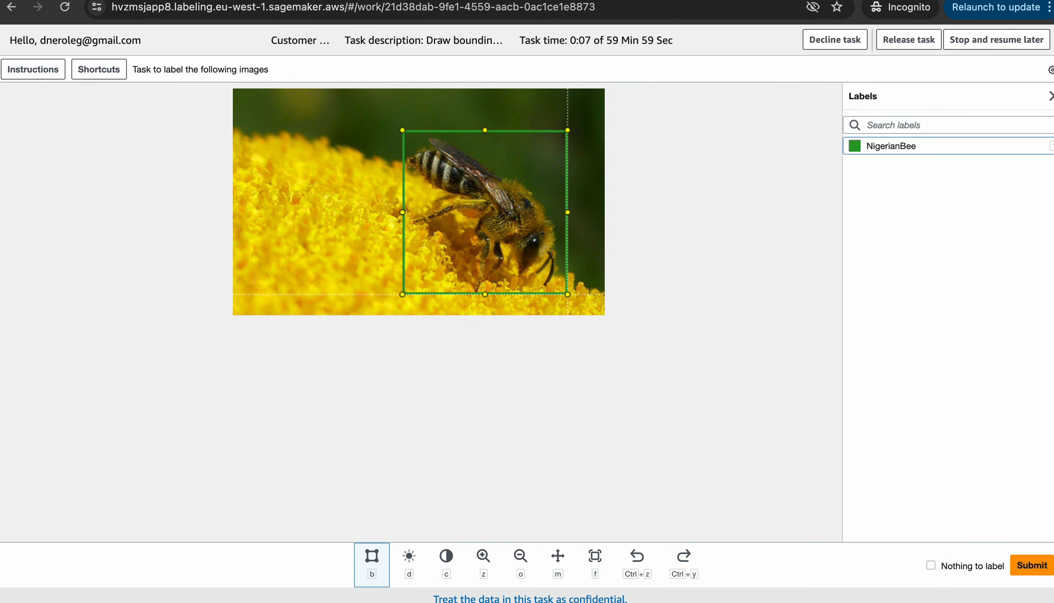
click(1031, 565)
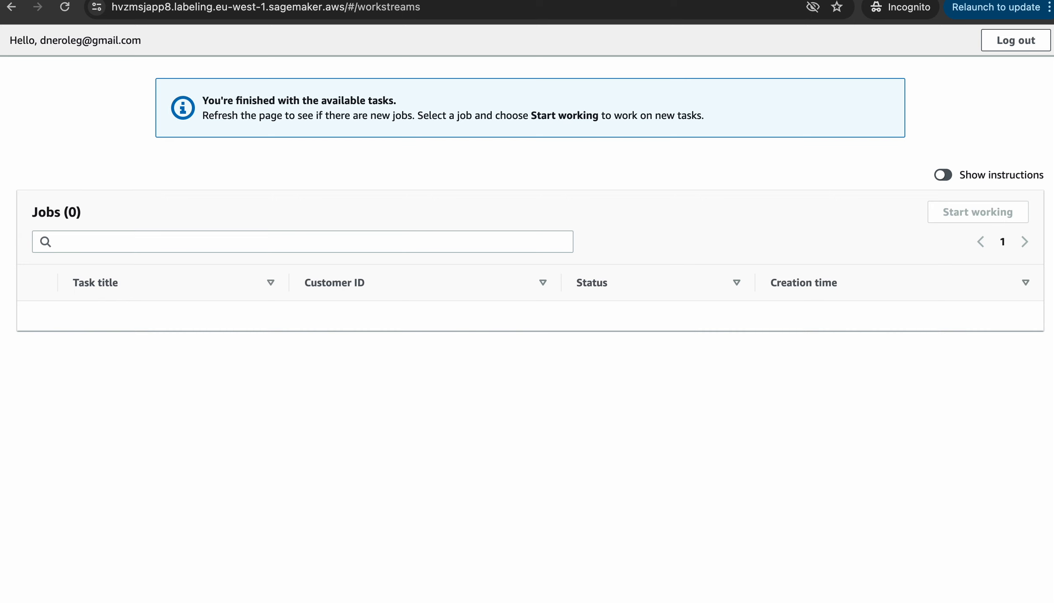
Keep refreshing the Labeling jobs list until demo-bee-labeling reports 9 / 9 labeled objects
key(ctrl+shift+Tab)
click(749, 123)
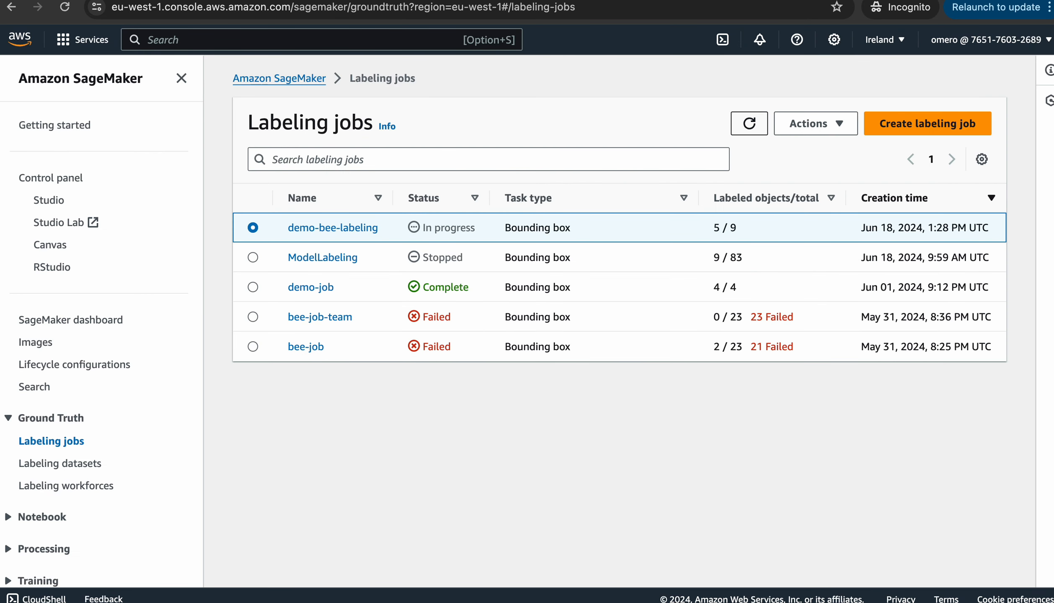
click(749, 124)
click(749, 123)
click(749, 124)
click(749, 123)
click(749, 123)
click(749, 123)
click(749, 123)
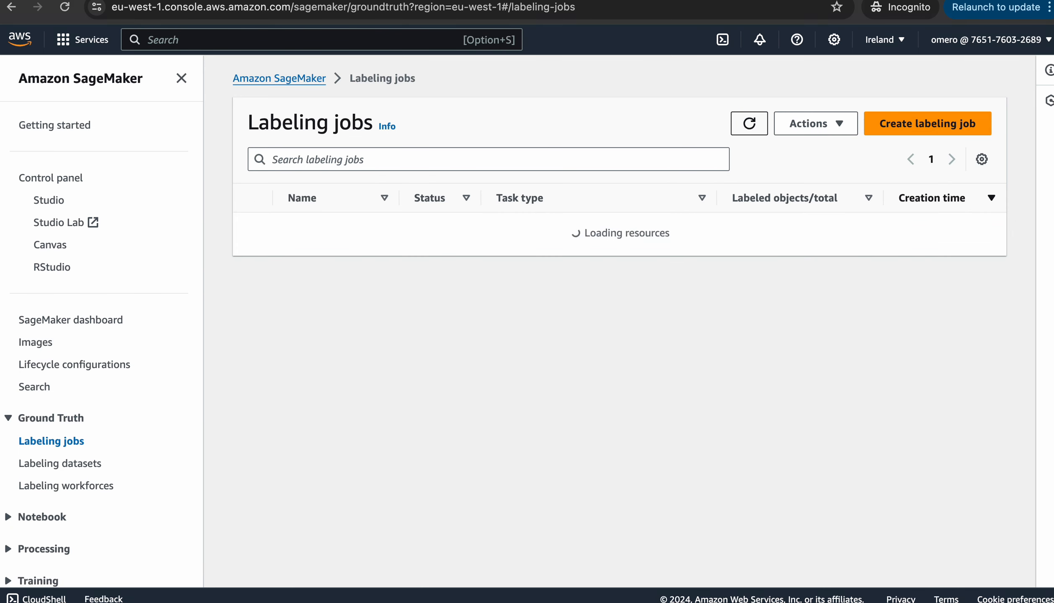
click(749, 123)
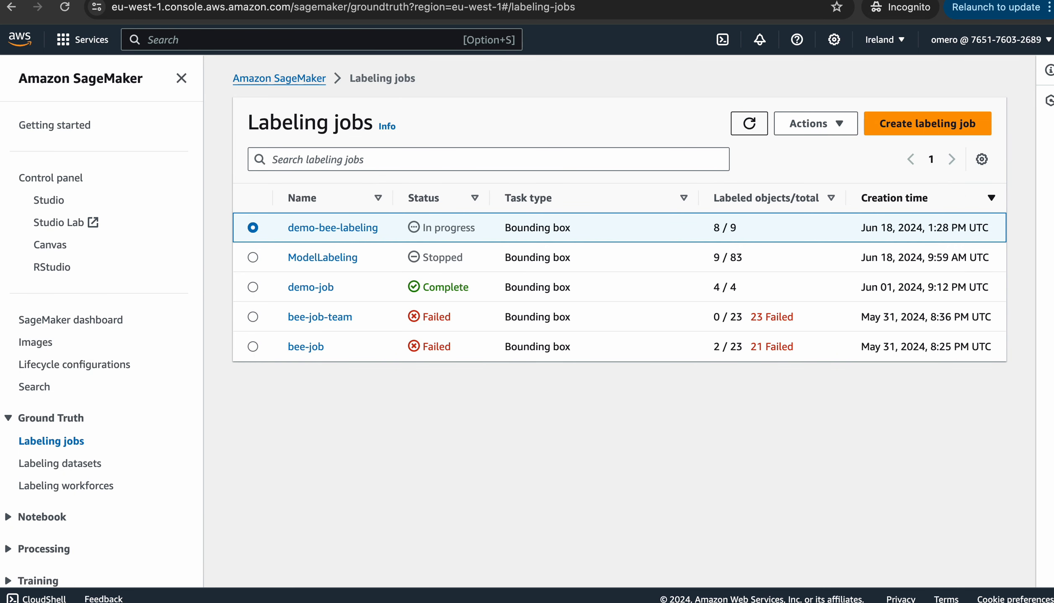
click(749, 123)
click(749, 123)
click(749, 123)
click(749, 123)
click(749, 124)
click(749, 123)
click(750, 123)
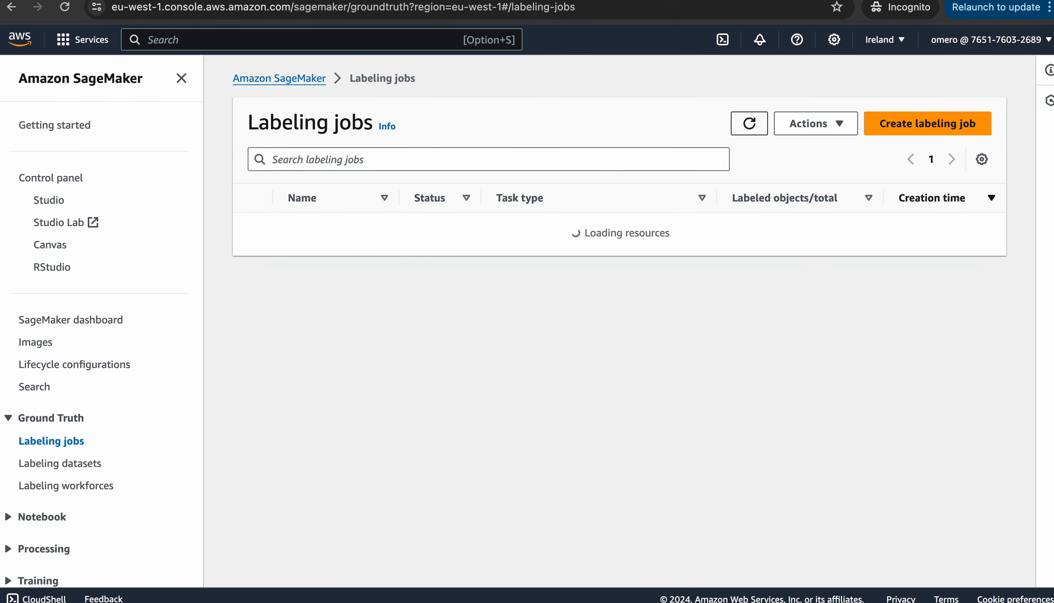
click(749, 123)
click(749, 123)
click(749, 123)
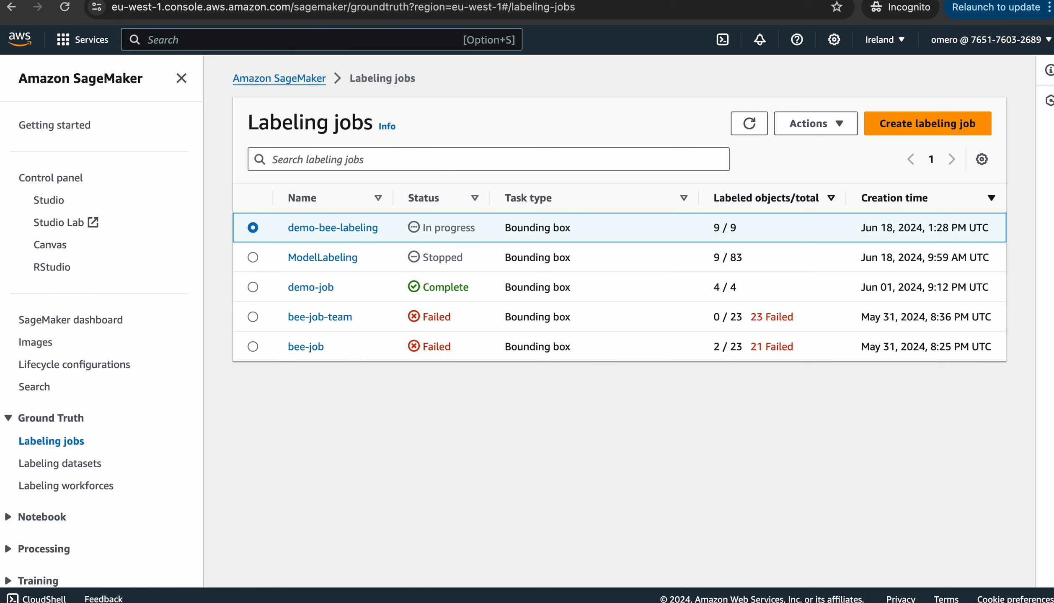
click(749, 123)
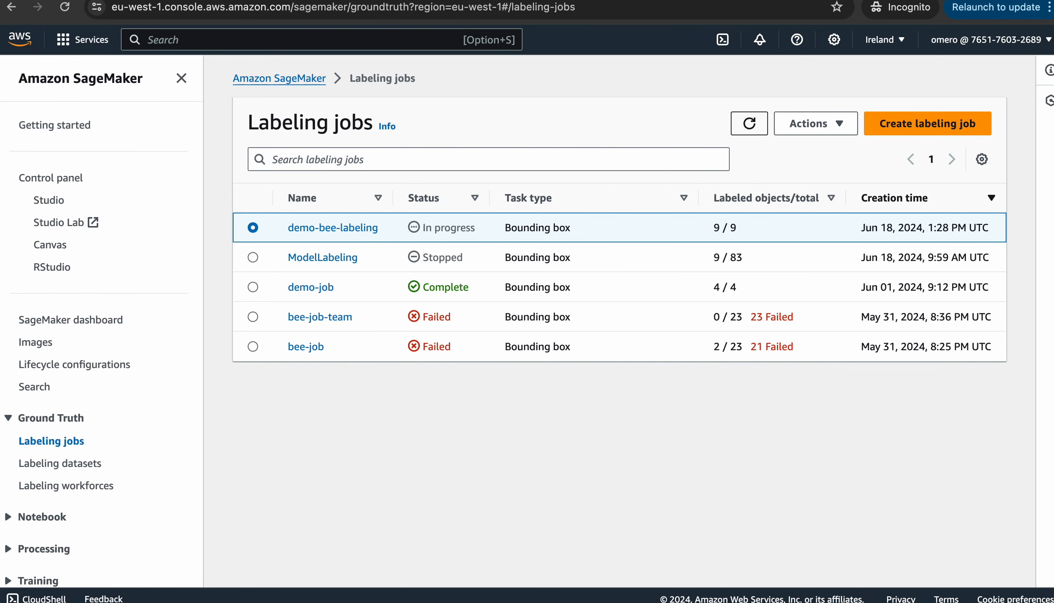
click(749, 123)
click(749, 123)
click(749, 123)
click(749, 123)
click(750, 123)
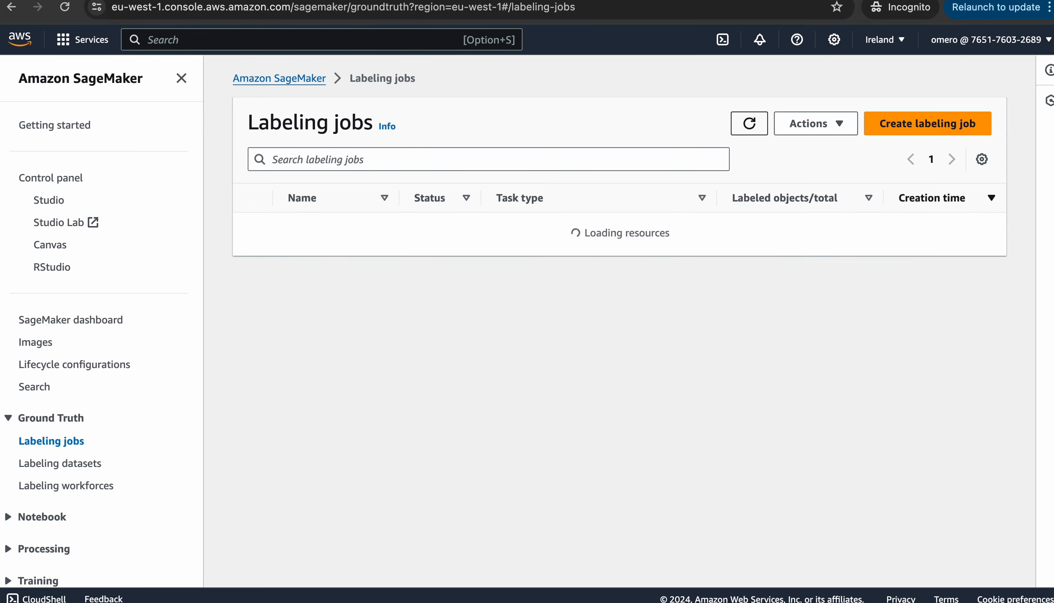
click(749, 123)
click(749, 123)
click(750, 123)
click(749, 123)
click(749, 123)
click(749, 123)
click(749, 123)
click(749, 123)
click(749, 124)
click(749, 123)
click(749, 123)
click(749, 123)
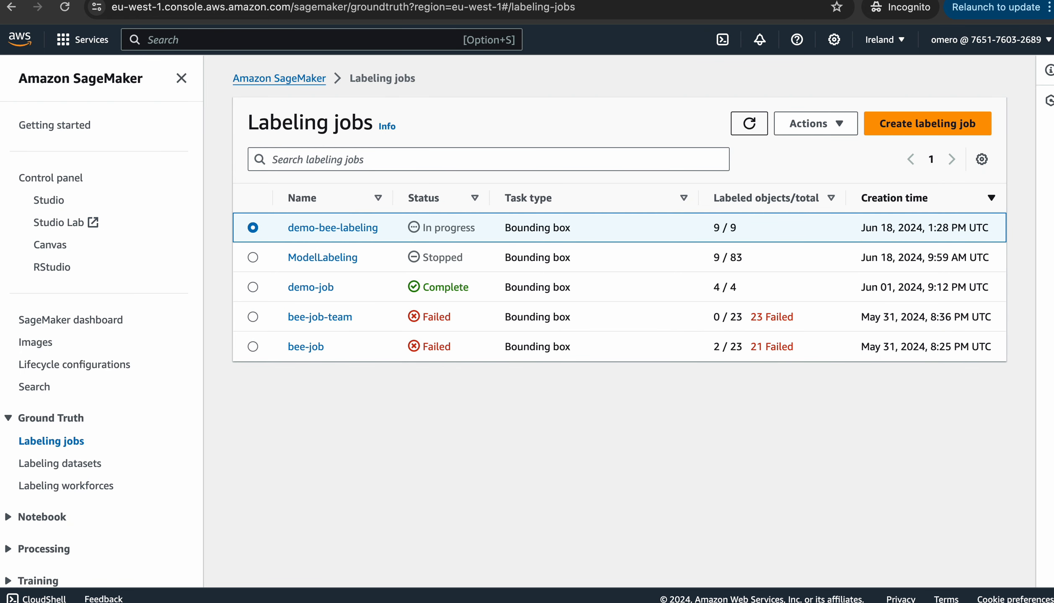
click(749, 123)
click(749, 123)
click(749, 123)
click(749, 124)
Open labeling-result-bkt's result/demo-bee-labeling folder and peek inside its temp/ folder
click(749, 123)
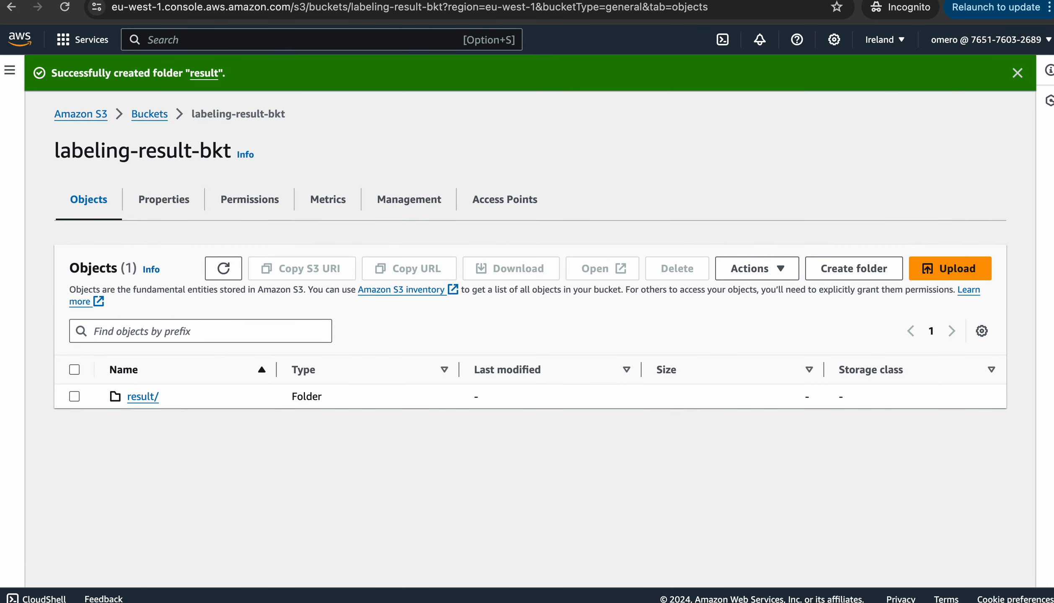
click(149, 113)
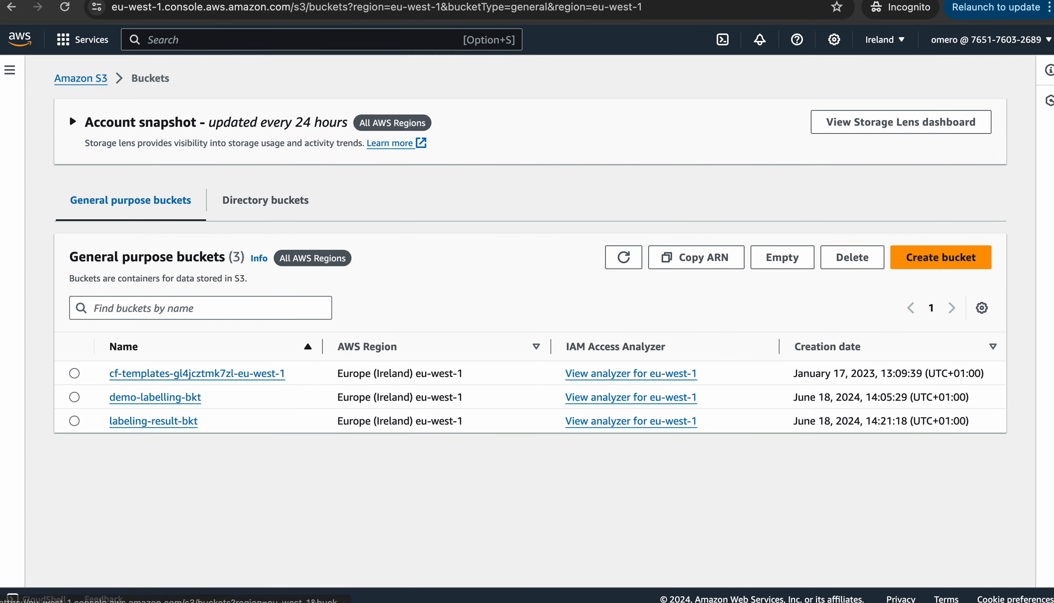
click(154, 421)
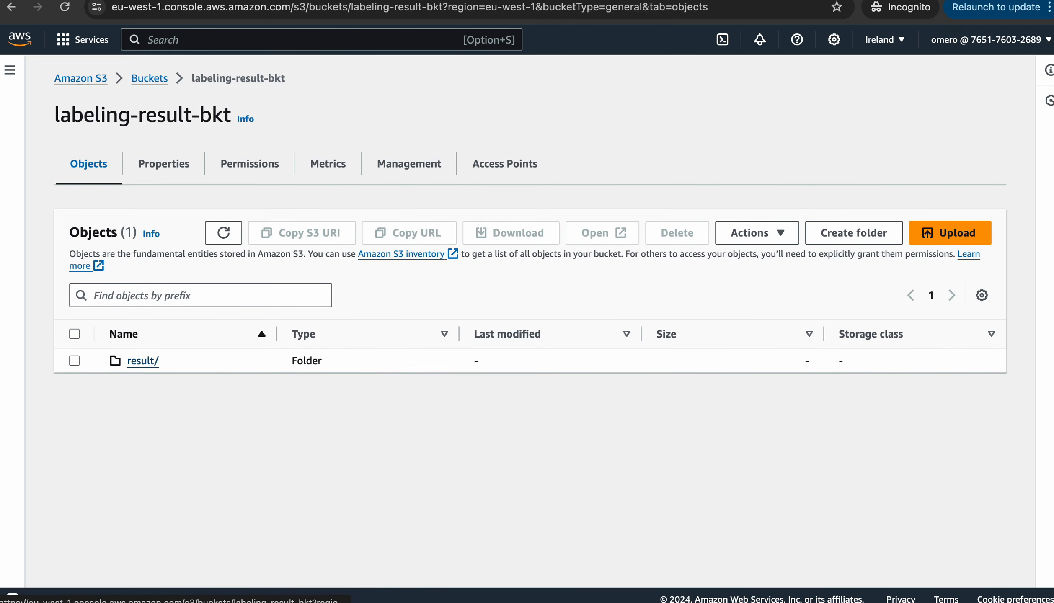
click(142, 361)
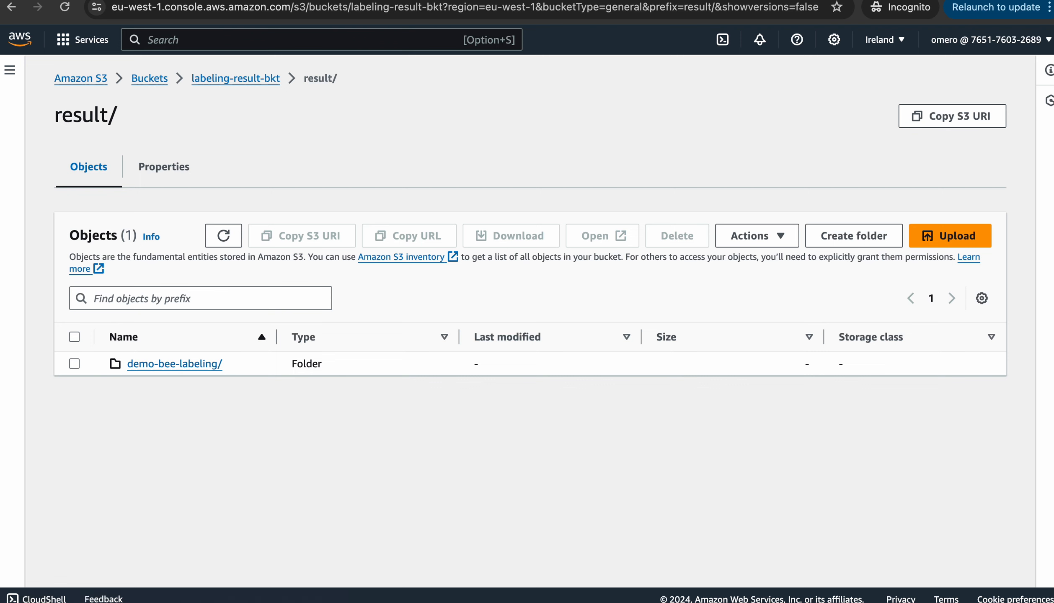
click(157, 364)
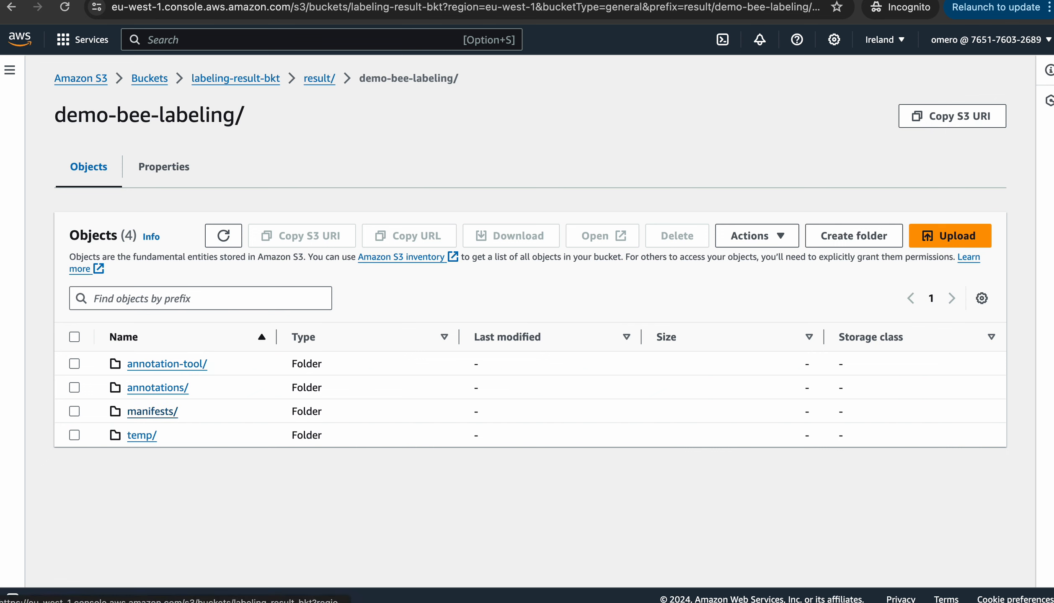
click(142, 435)
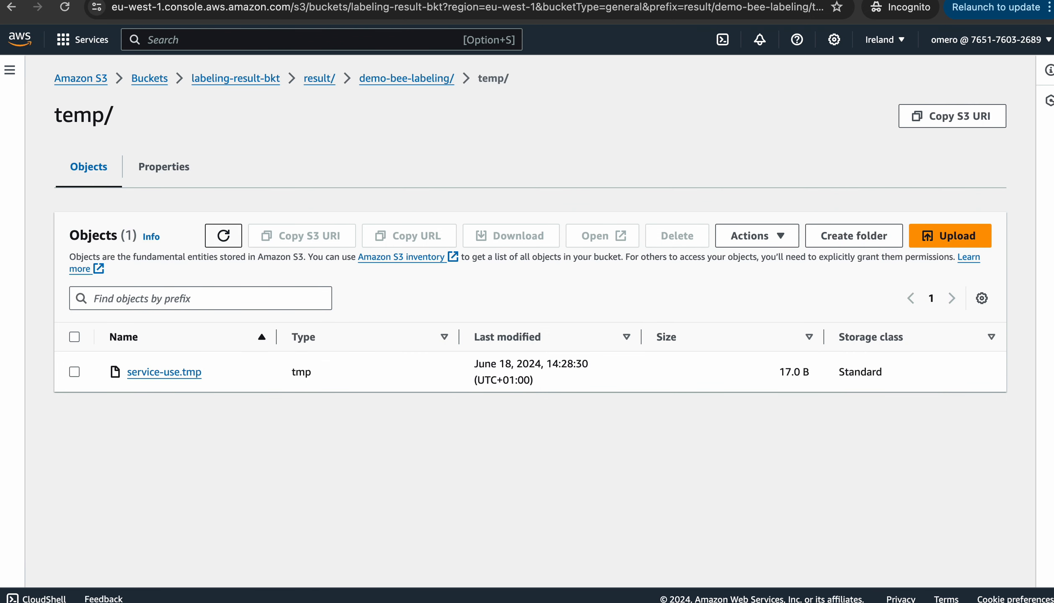
click(407, 79)
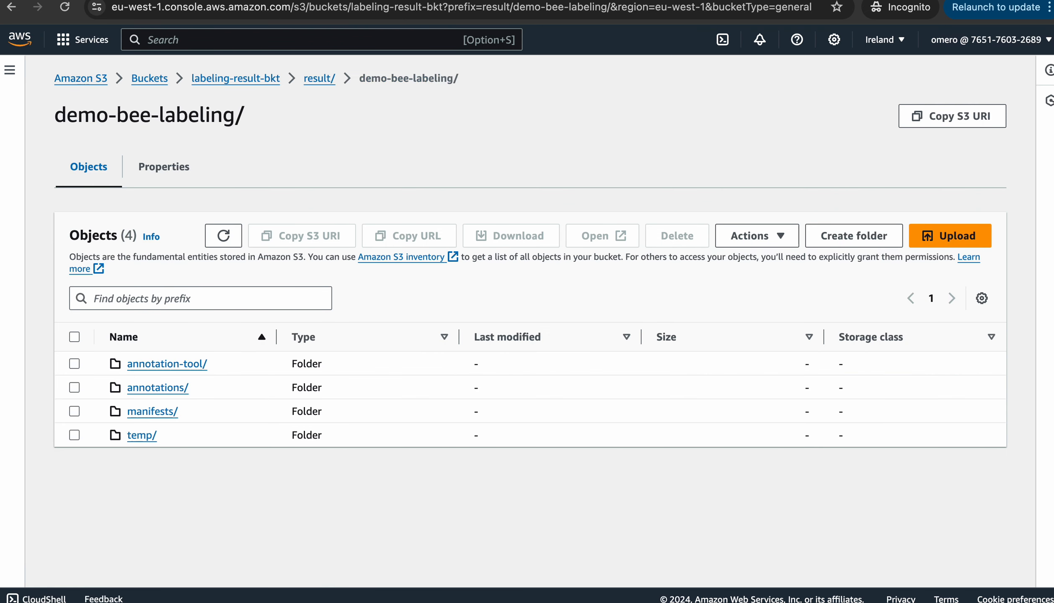
Drill into annotations/worker-response/iteration-1/0/, then confirm demo-bee-labeling shows Complete in SageMaker
click(157, 387)
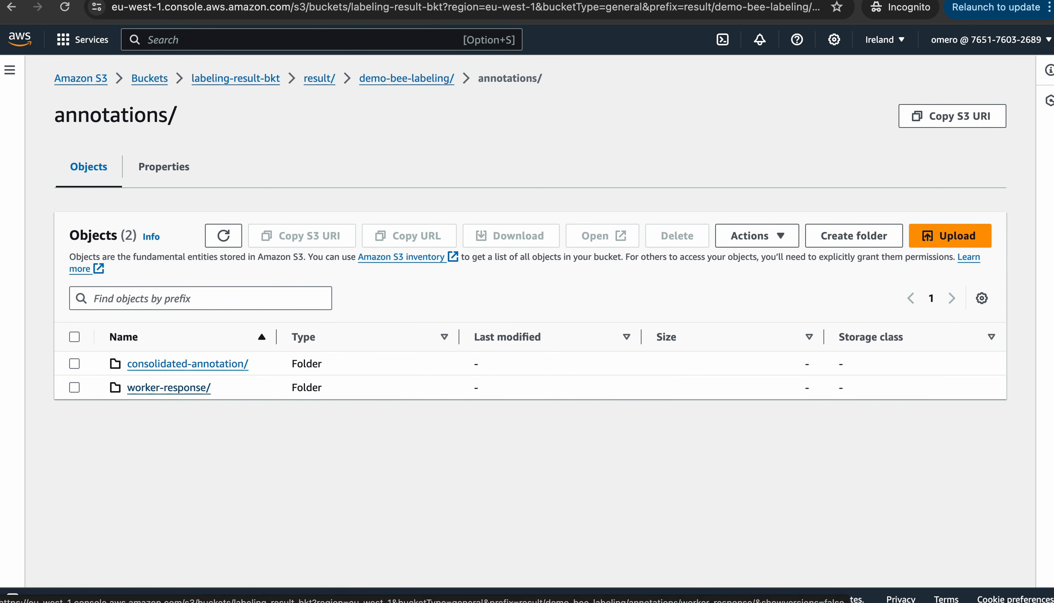
click(149, 388)
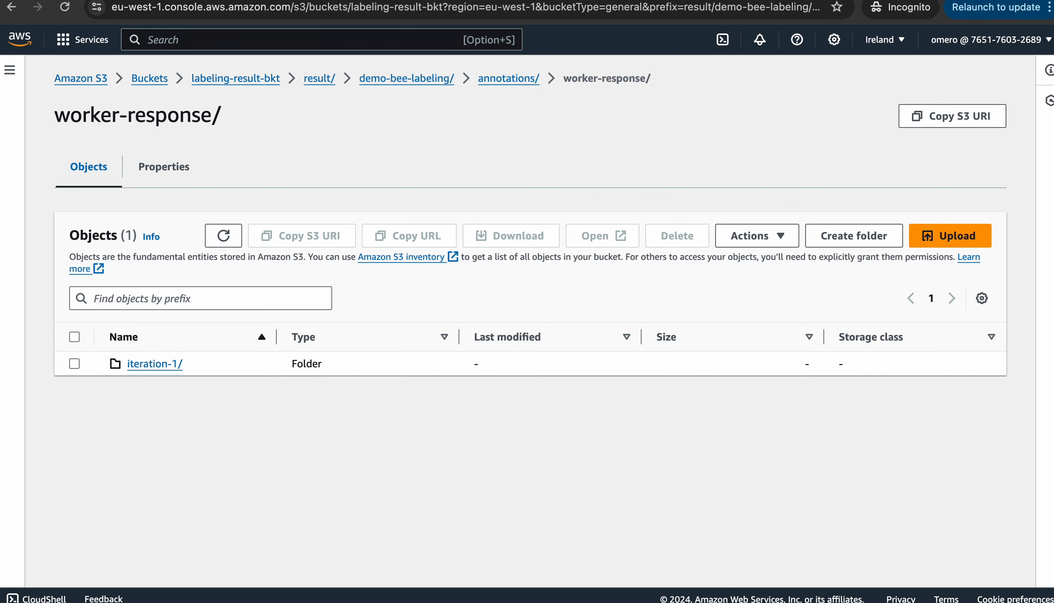
click(154, 363)
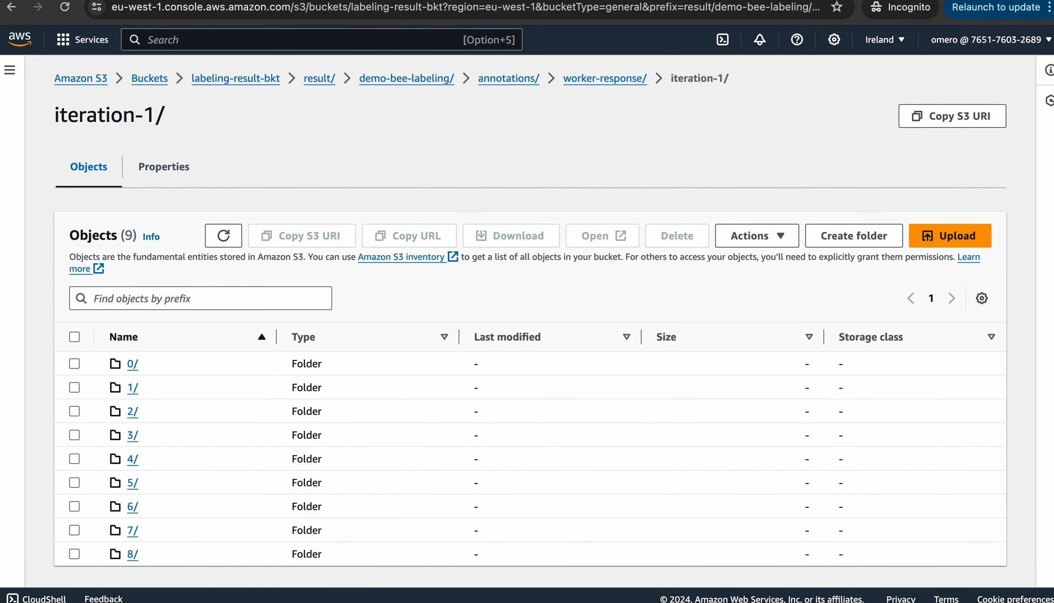
scroll(530, 389, down, 1)
scroll(530, 389, up, 1)
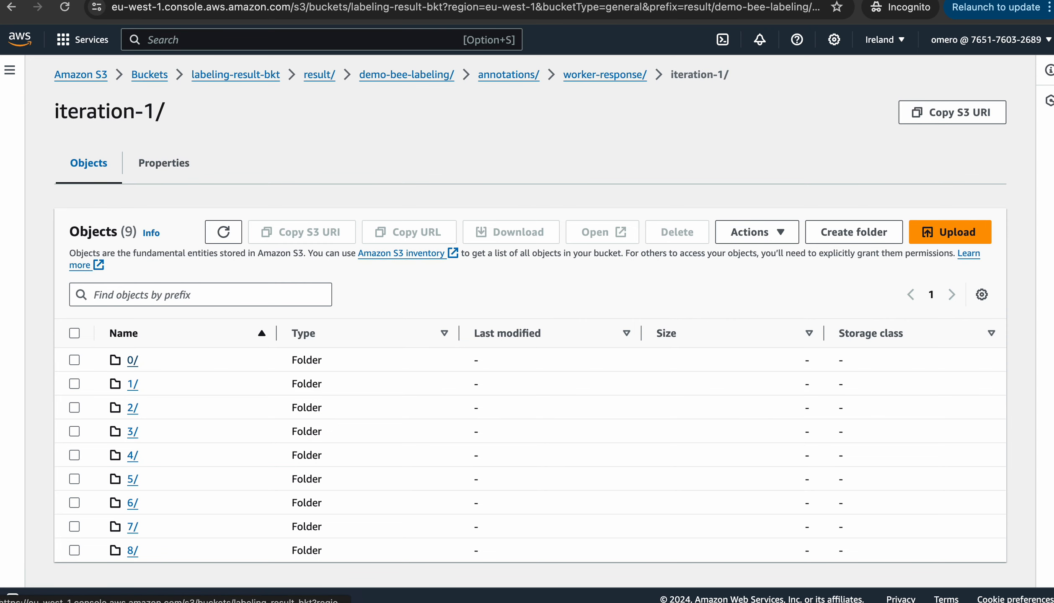
click(132, 360)
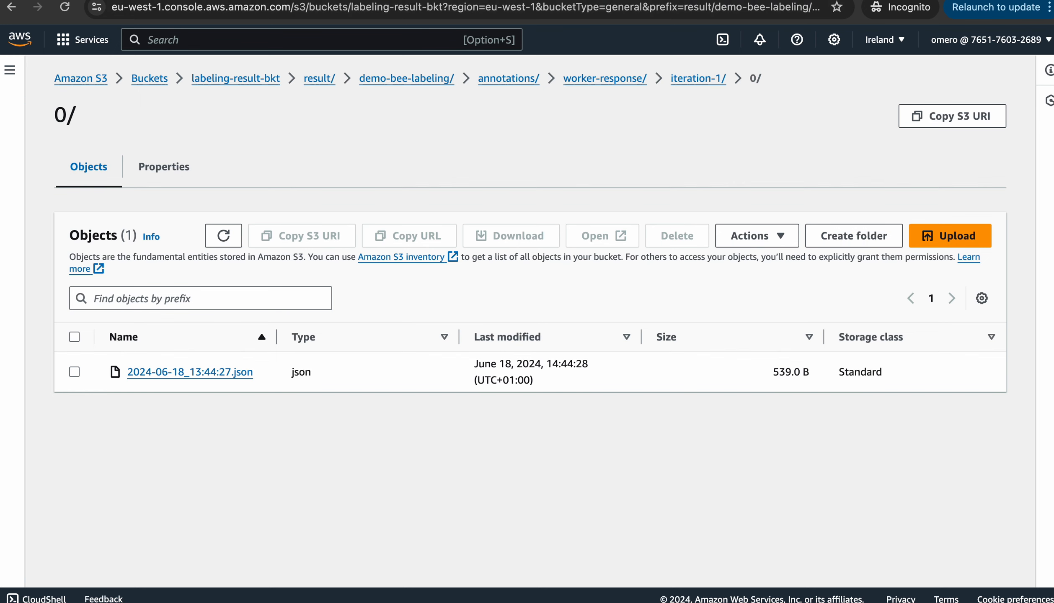
key(ctrl+shift+Tab)
click(749, 123)
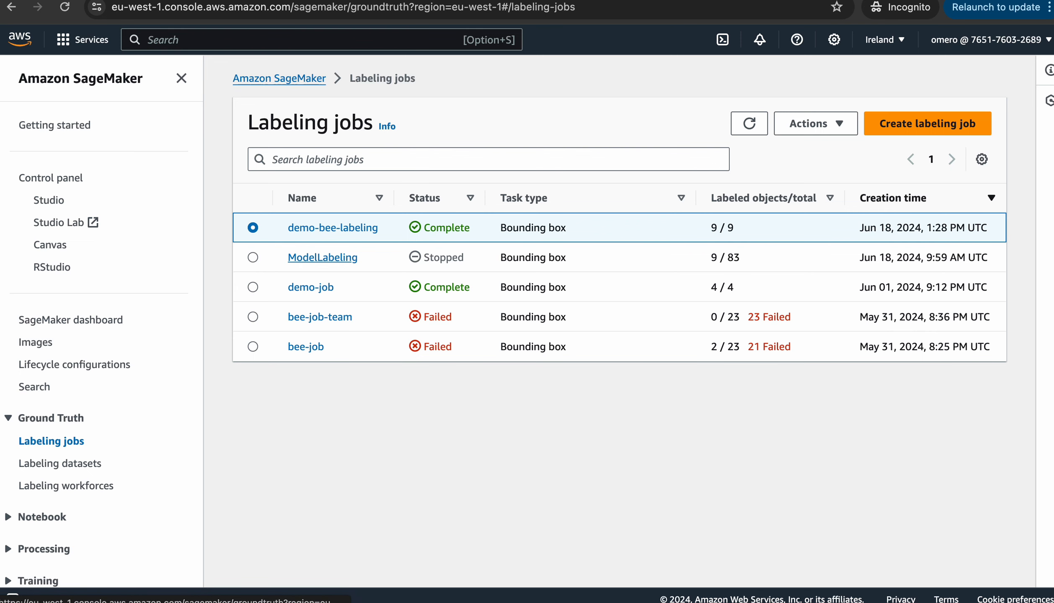
click(320, 229)
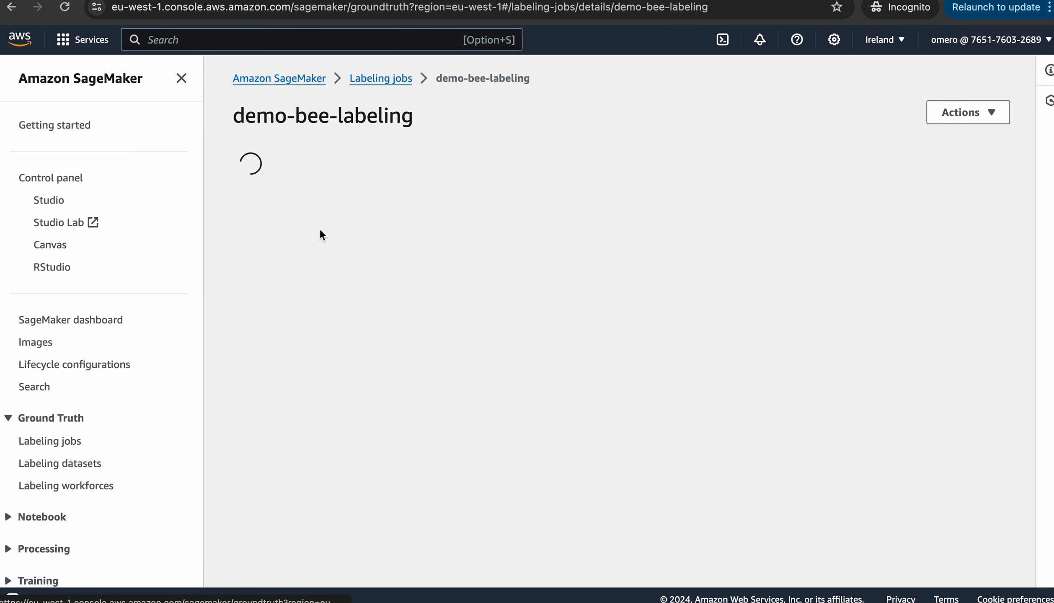
scroll(320, 229, down, 5)
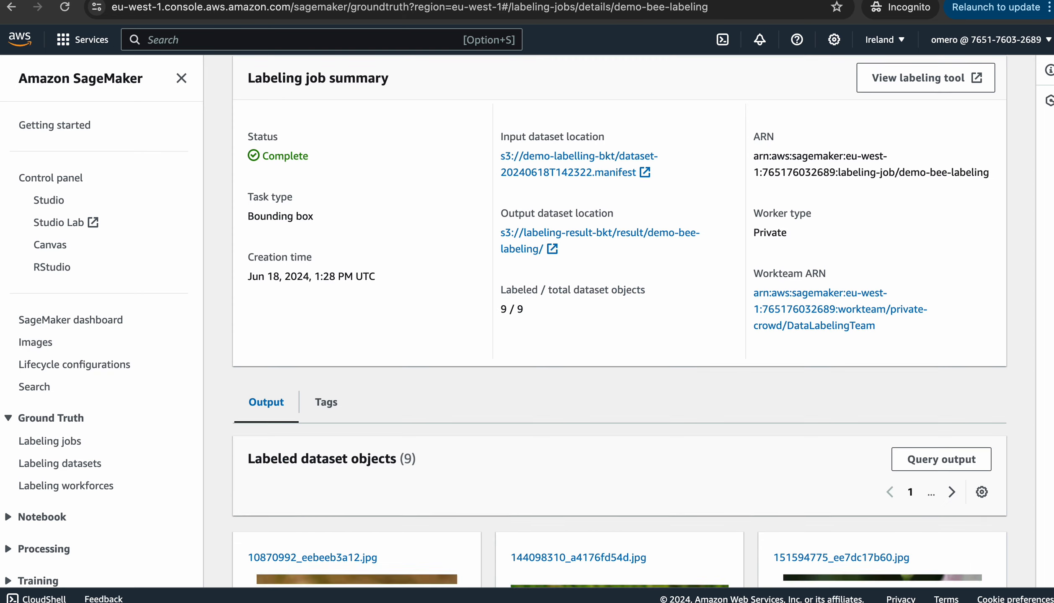
scroll(620, 321, down, 5)
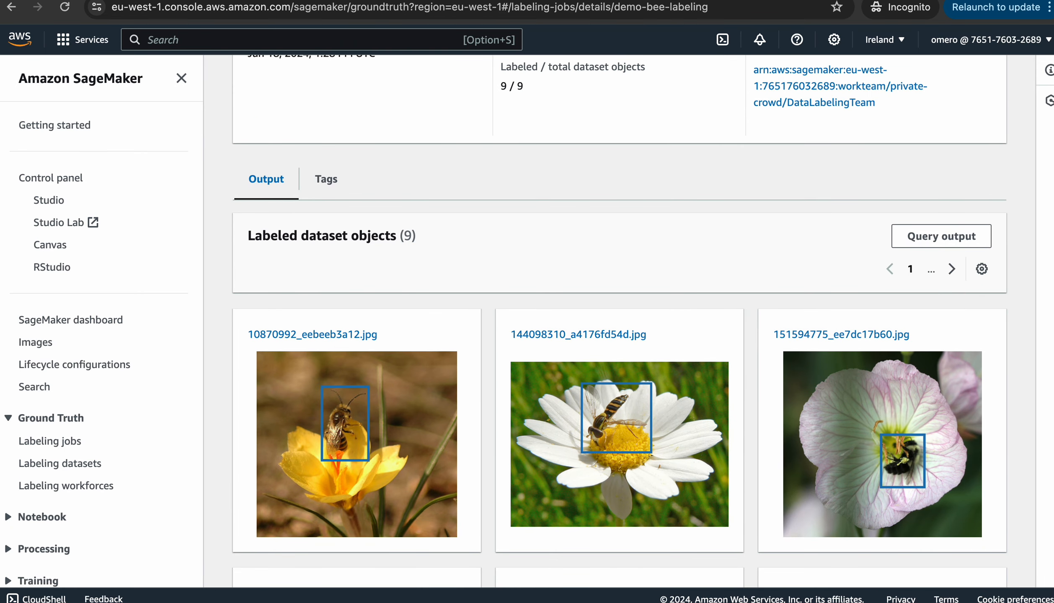
scroll(620, 321, down, 3)
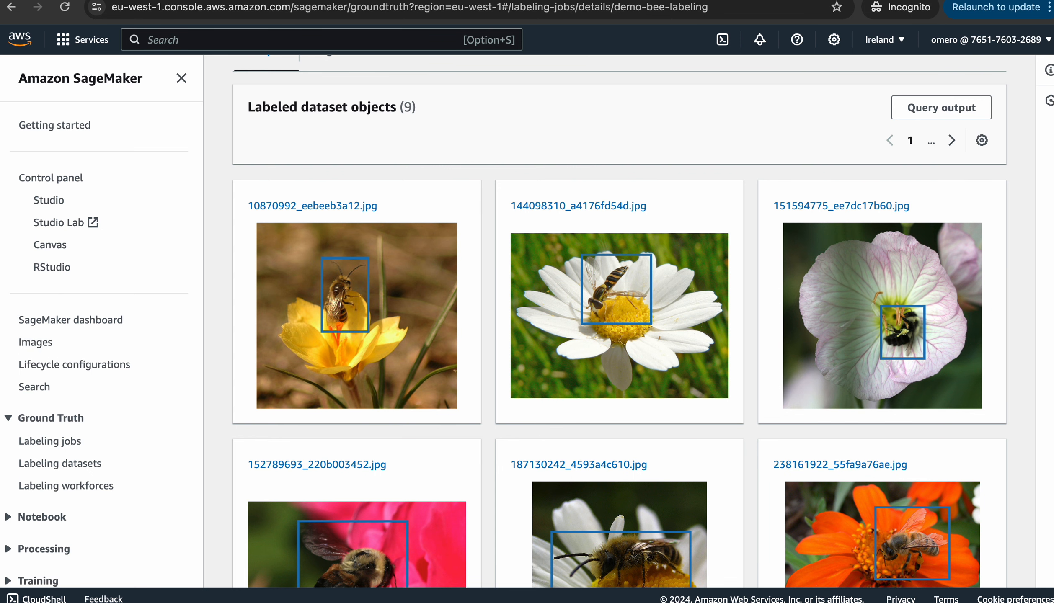
scroll(620, 321, down, 2)
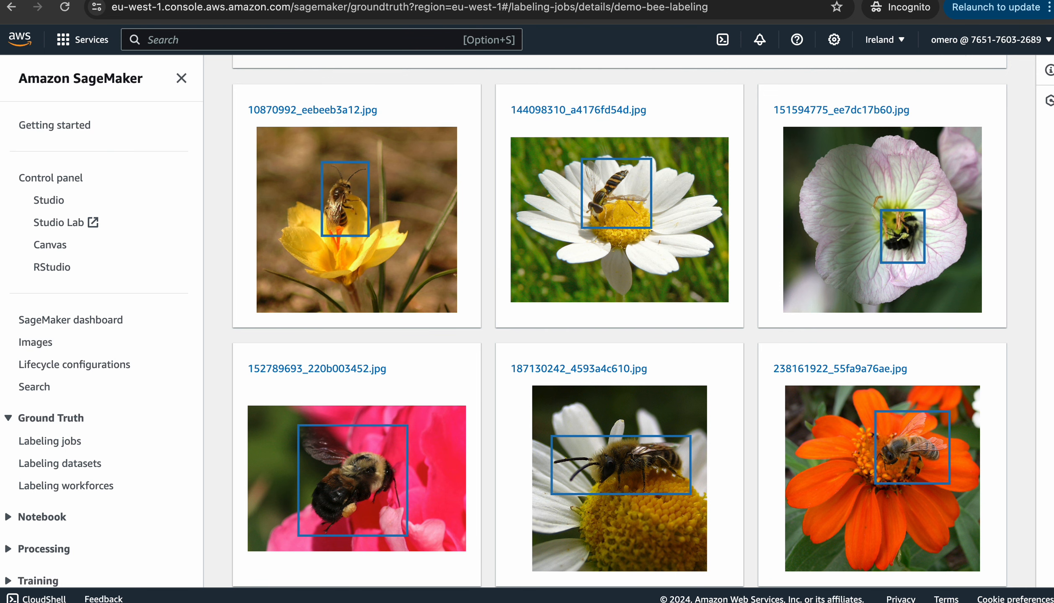
scroll(620, 321, down, 6)
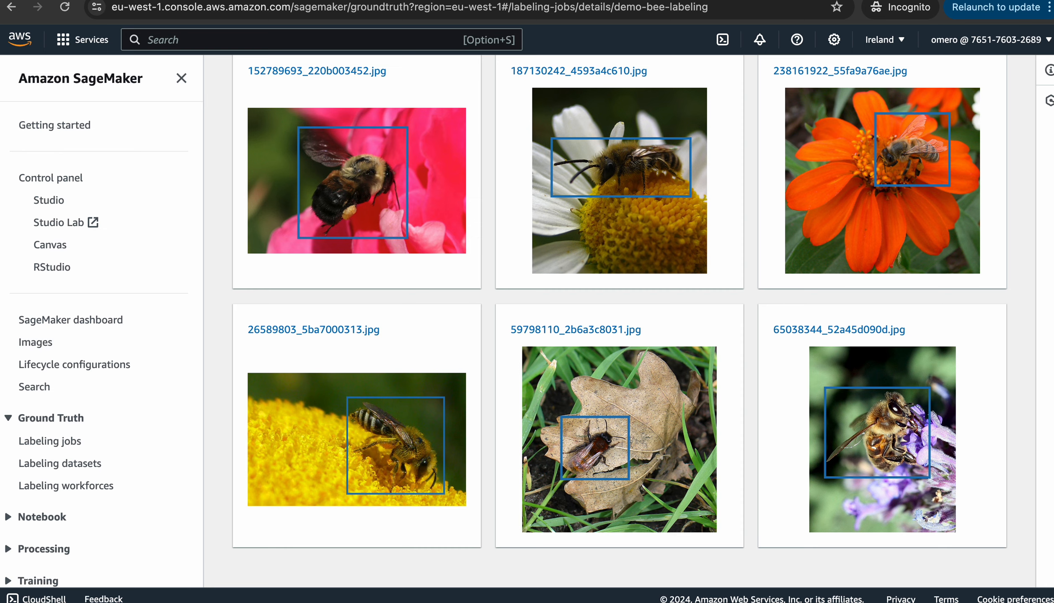
scroll(620, 321, up, 9)
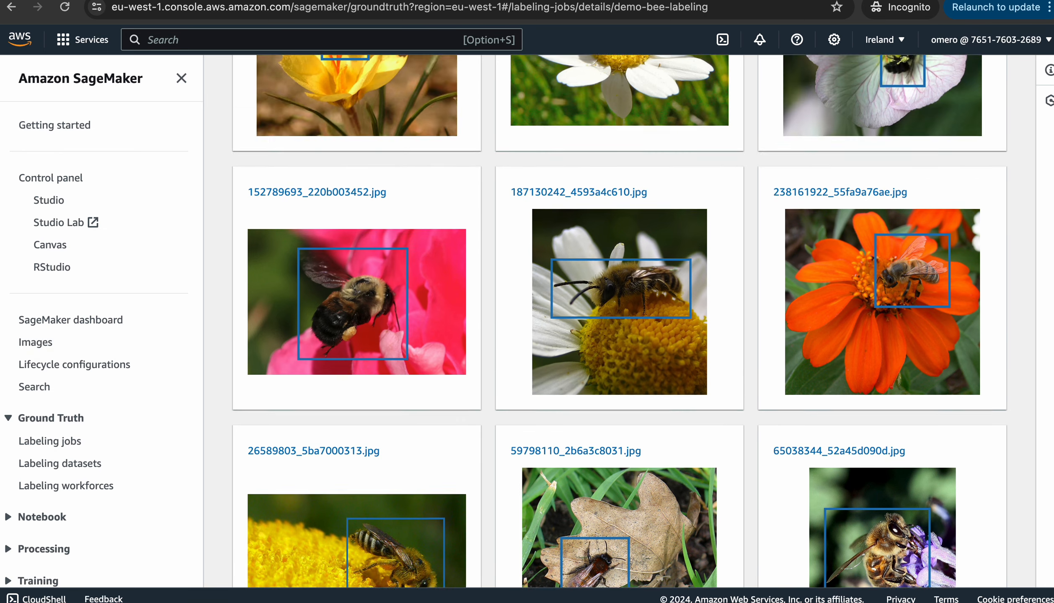
scroll(620, 321, down, 4)
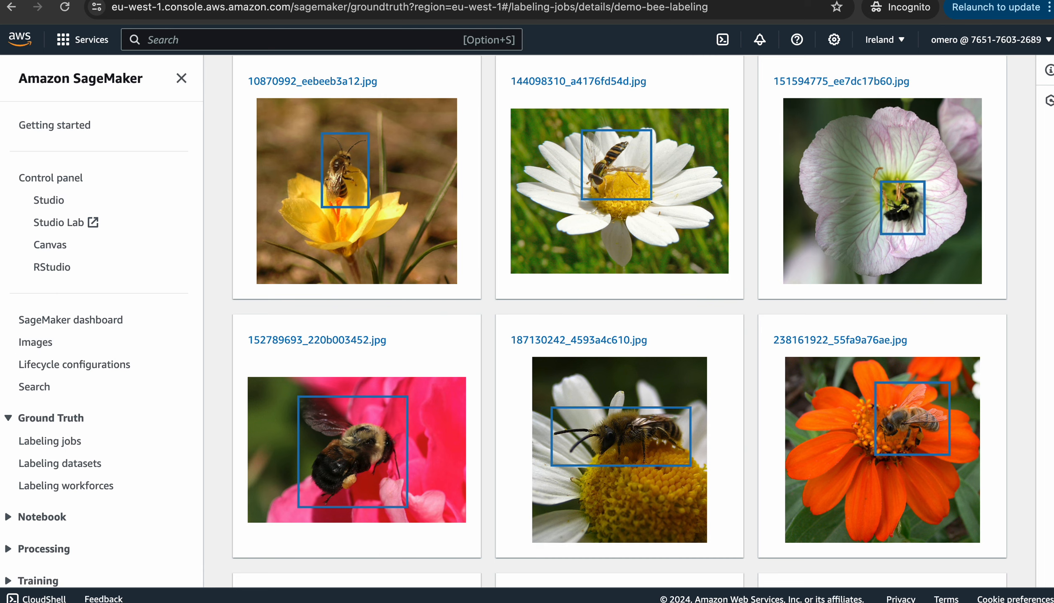
scroll(620, 321, up, 4)
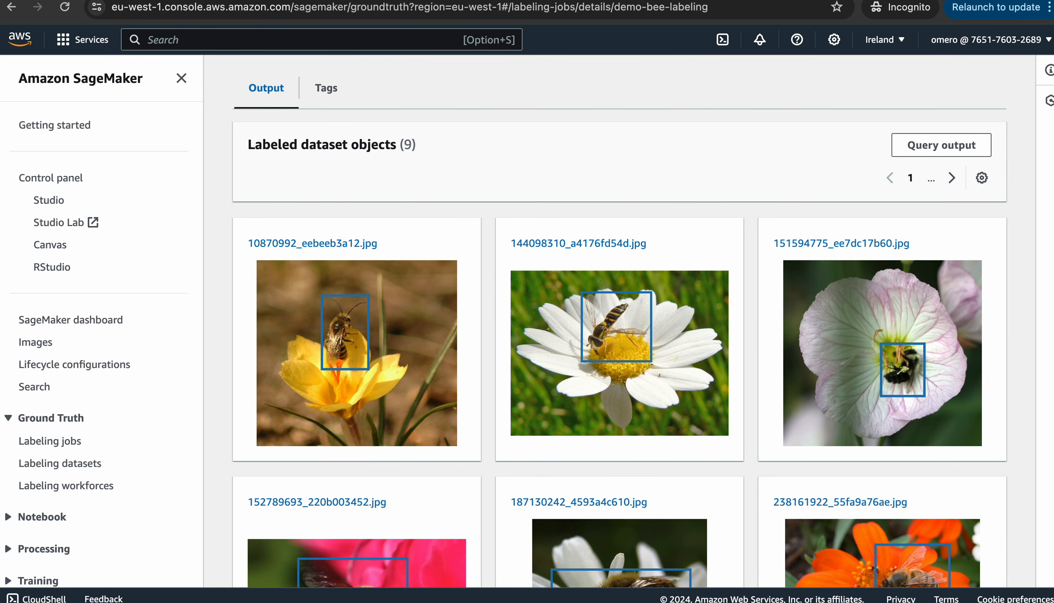
scroll(620, 321, up, 9)
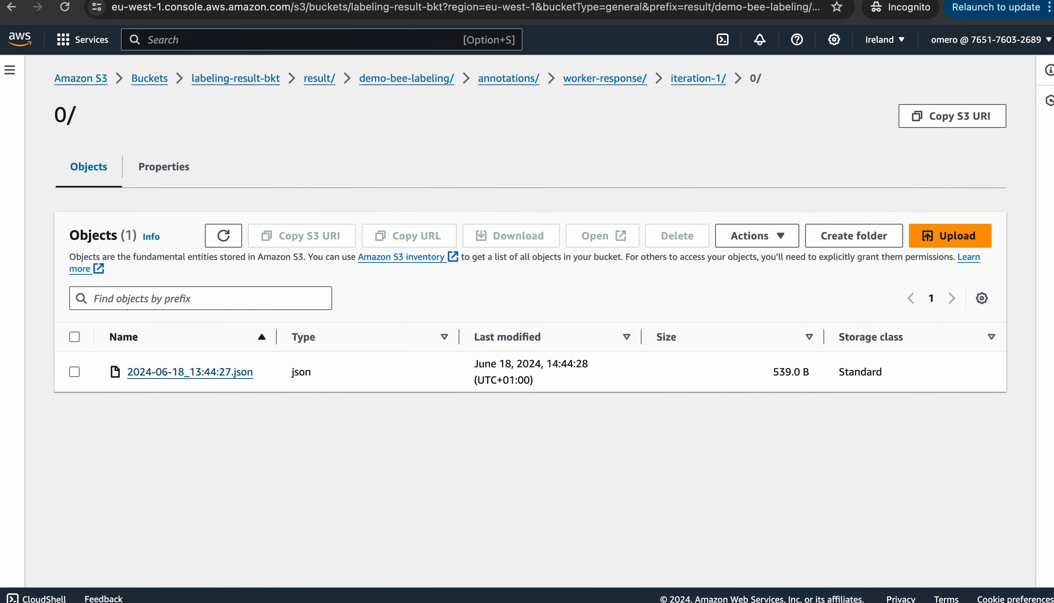
Download 2024-06-18_13:44:27.json and check its NigerianBee label in TextEdit before closing it
click(161, 371)
scroll(530, 321, down, 5)
scroll(529, 321, up, 6)
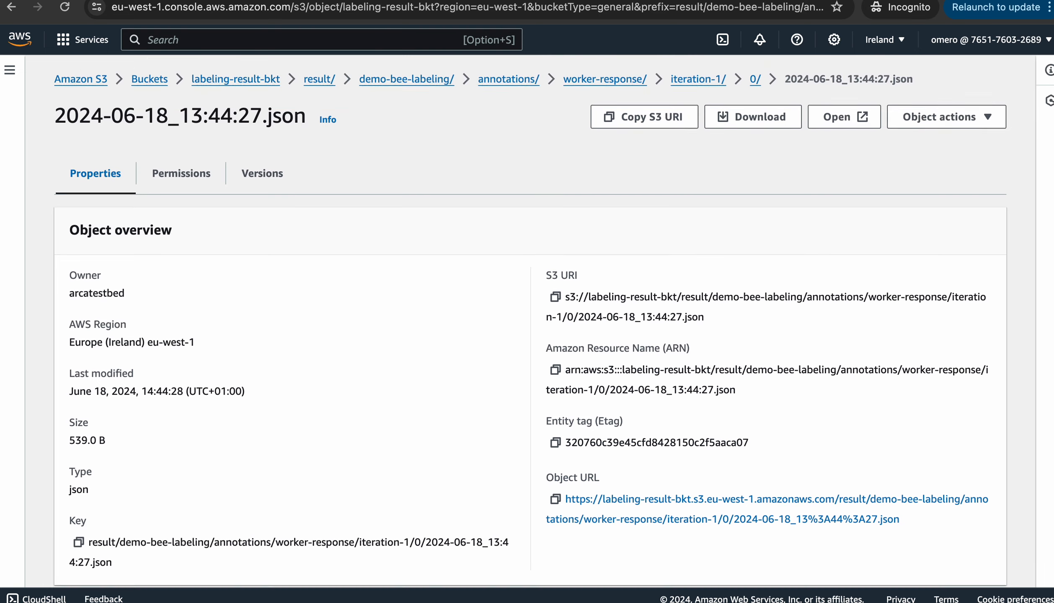
click(844, 116)
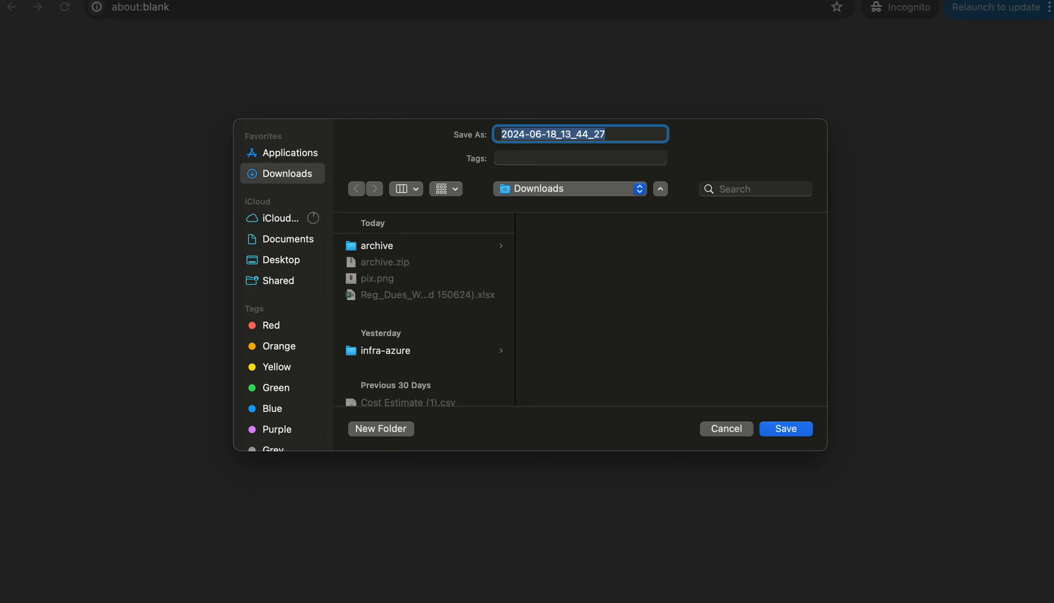
key(Return)
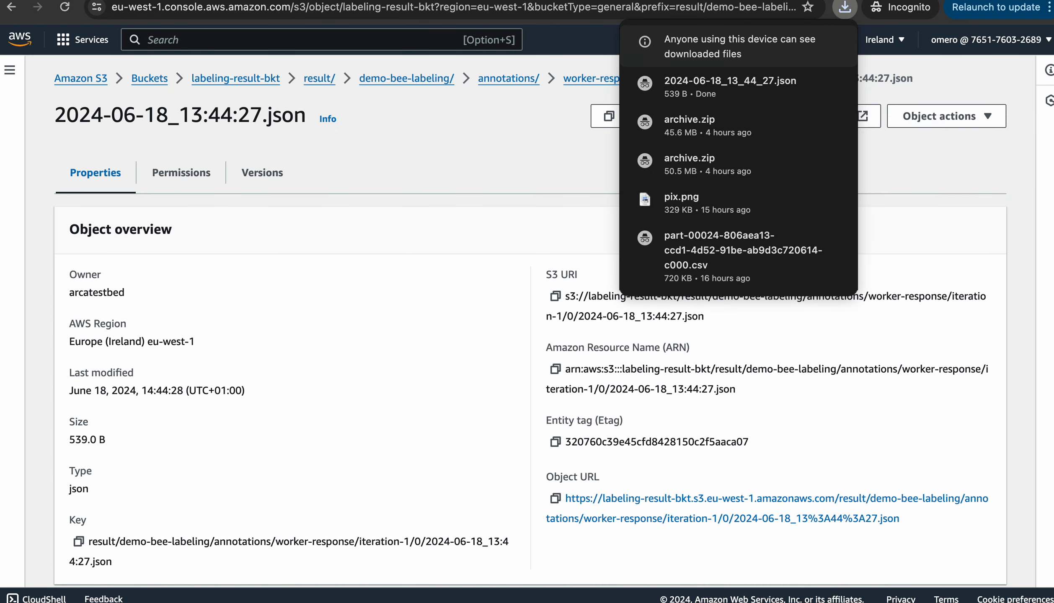
click(832, 83)
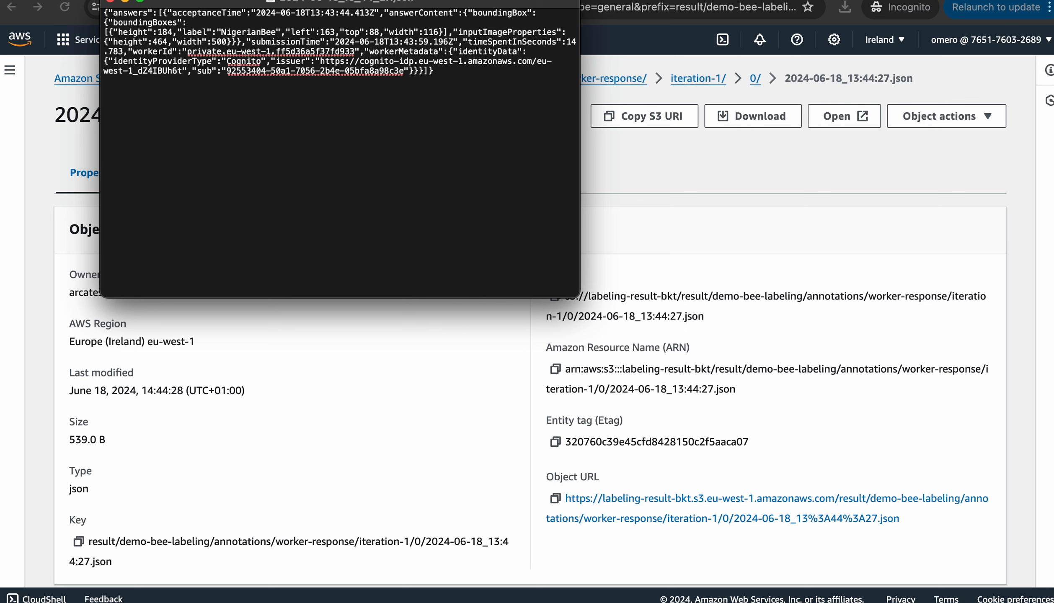
double_click(248, 32)
key(super+w)
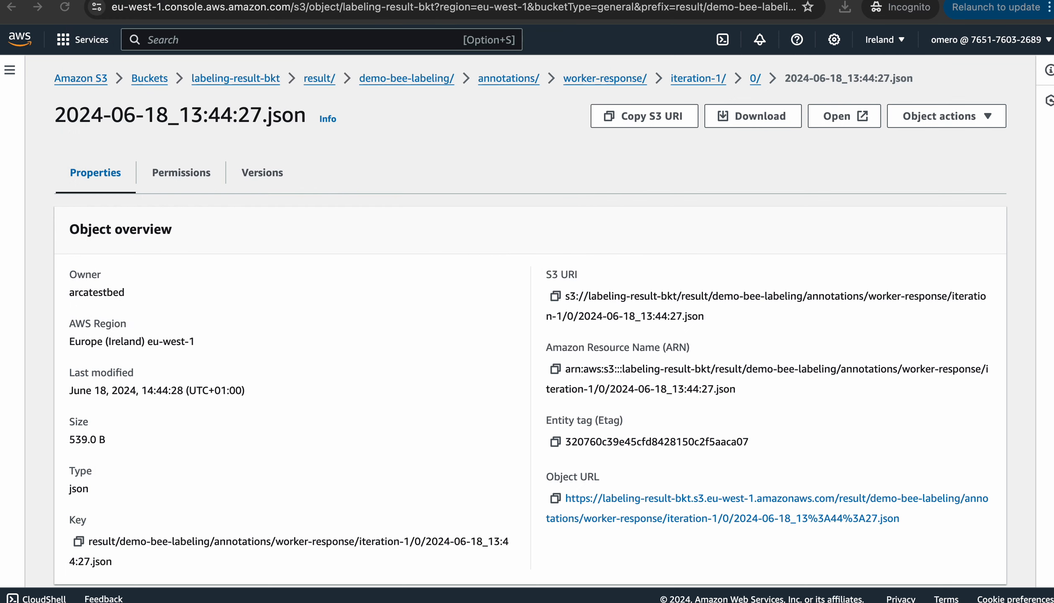
Scroll through demo-bee-labeling's output gallery, highlighting the count of 9 labeled objects
key(ctrl+shift+Tab)
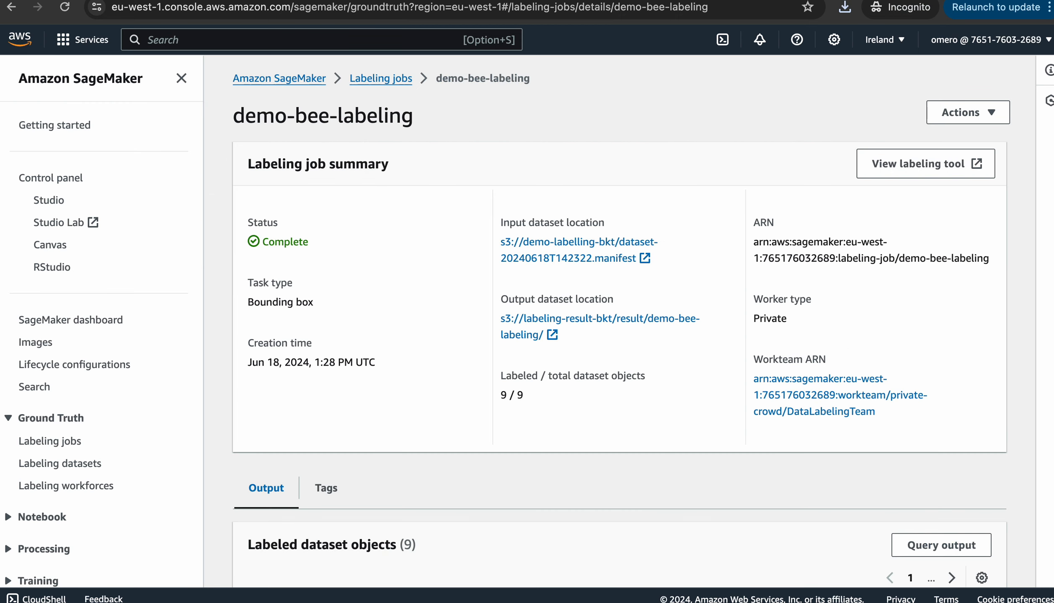
scroll(620, 331, down, 2)
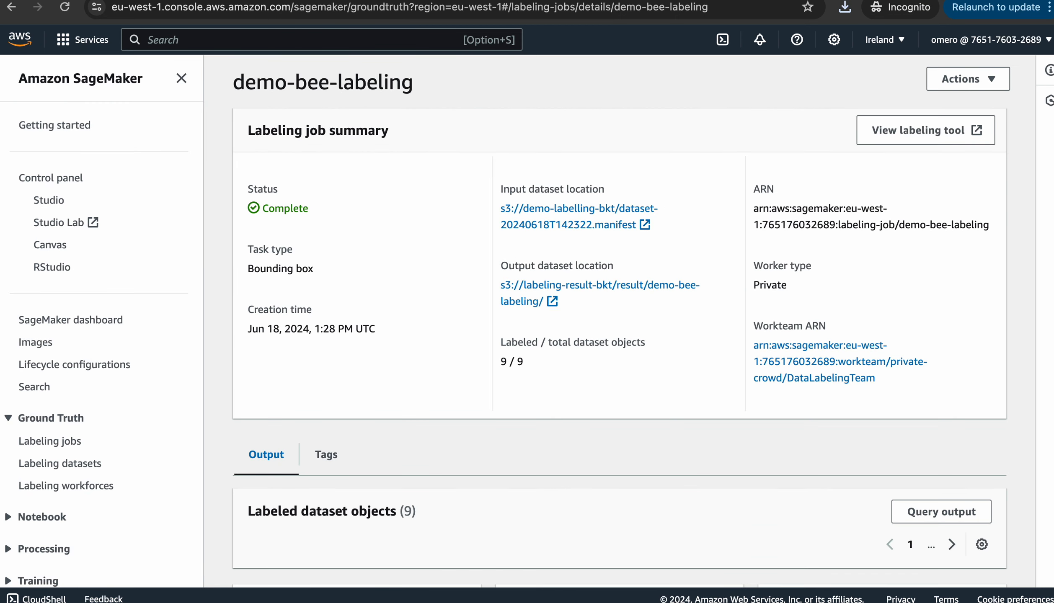
scroll(620, 331, down, 7)
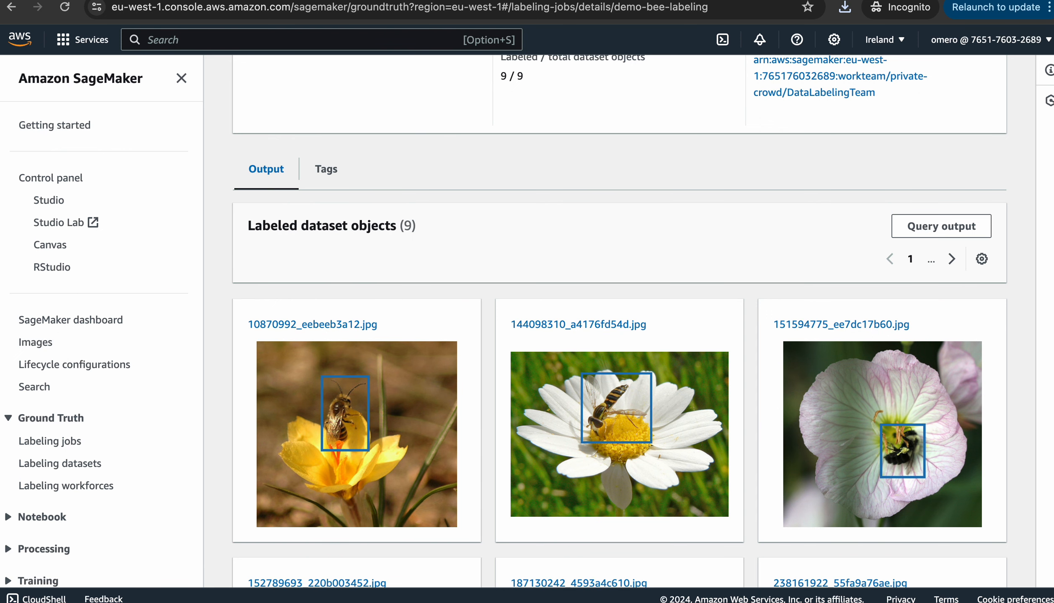
double_click(407, 226)
scroll(404, 227, down, 2)
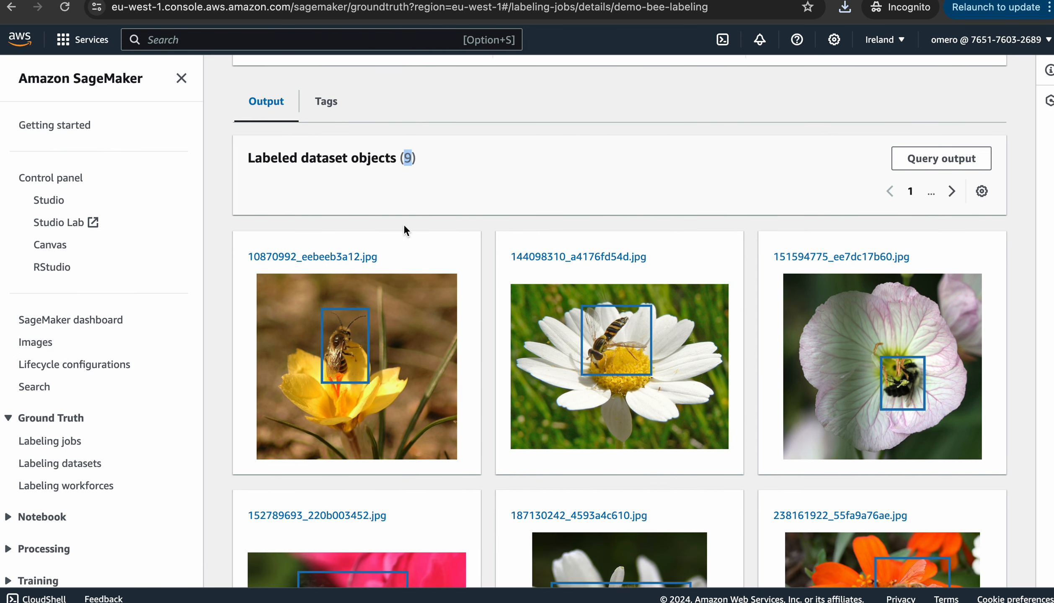
scroll(621, 321, down, 11)
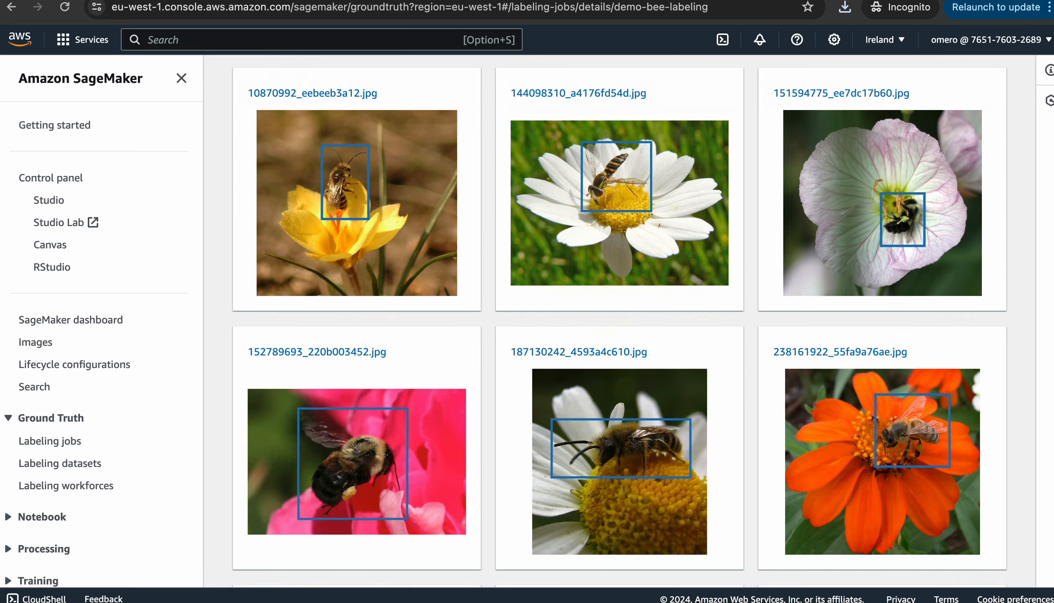
scroll(620, 302, up, 1)
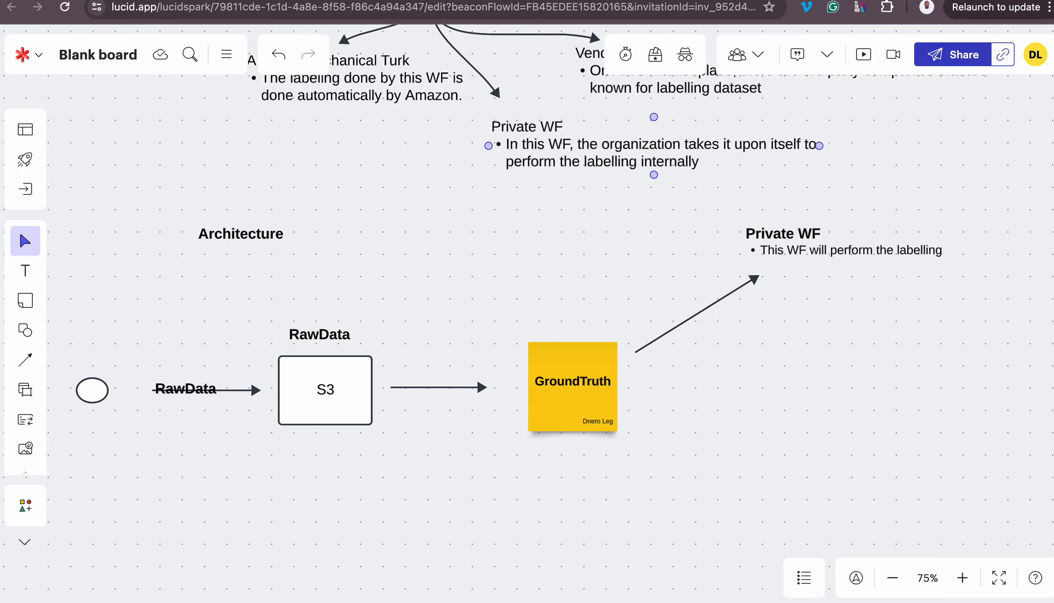
scroll(18, 229, up, 10)
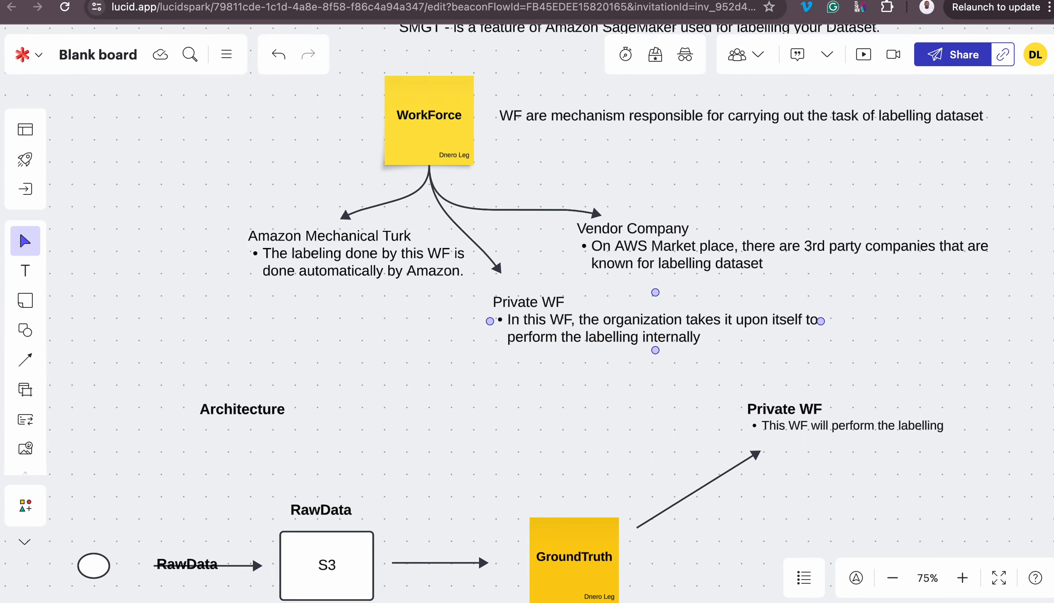
scroll(527, 189, up, 2)
scroll(527, 189, right, 4)
scroll(527, 188, down, 2)
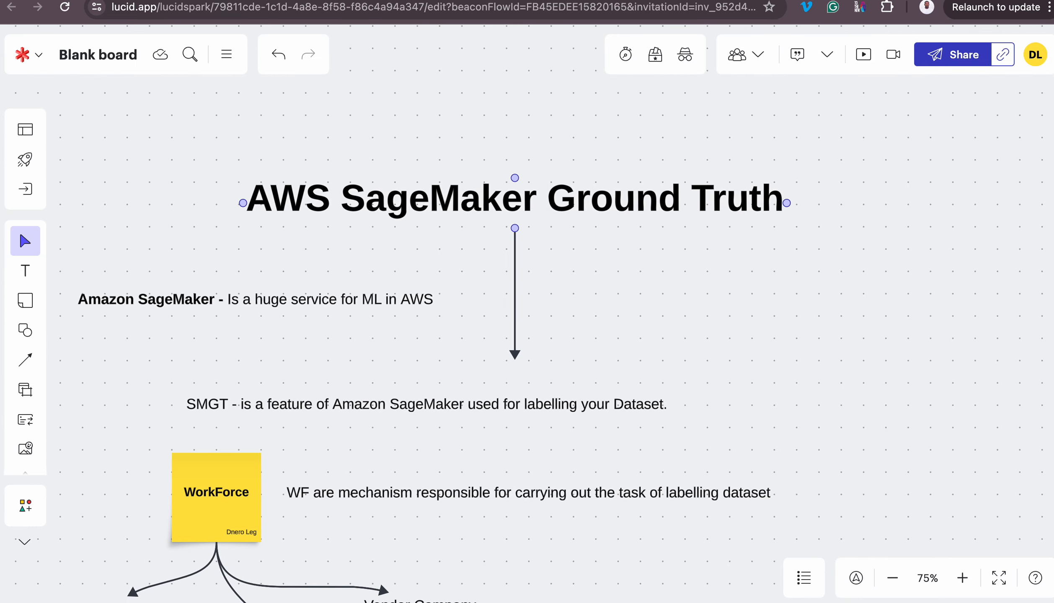
scroll(527, 189, left, 1)
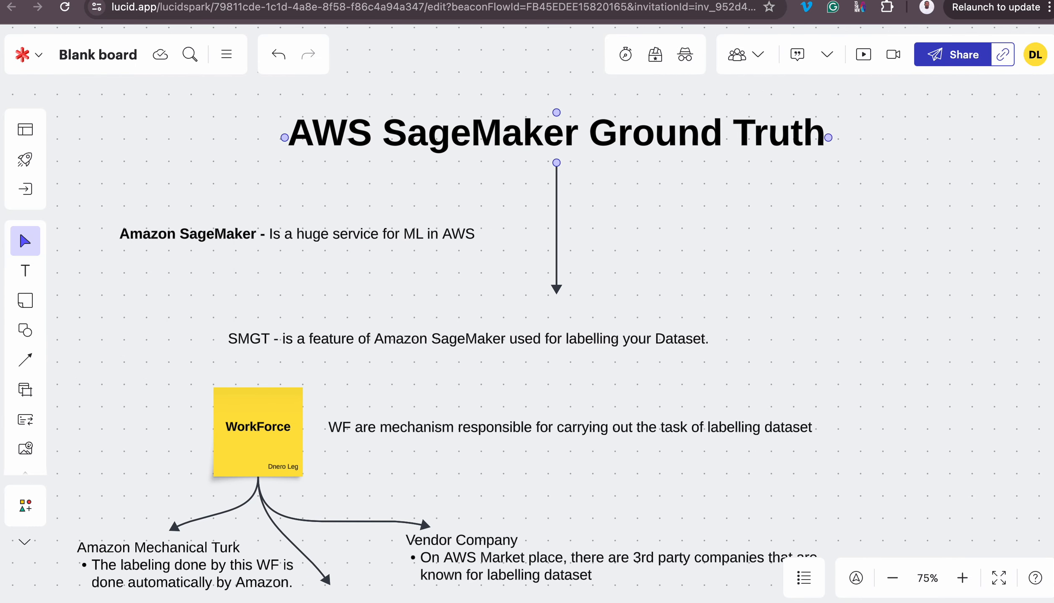